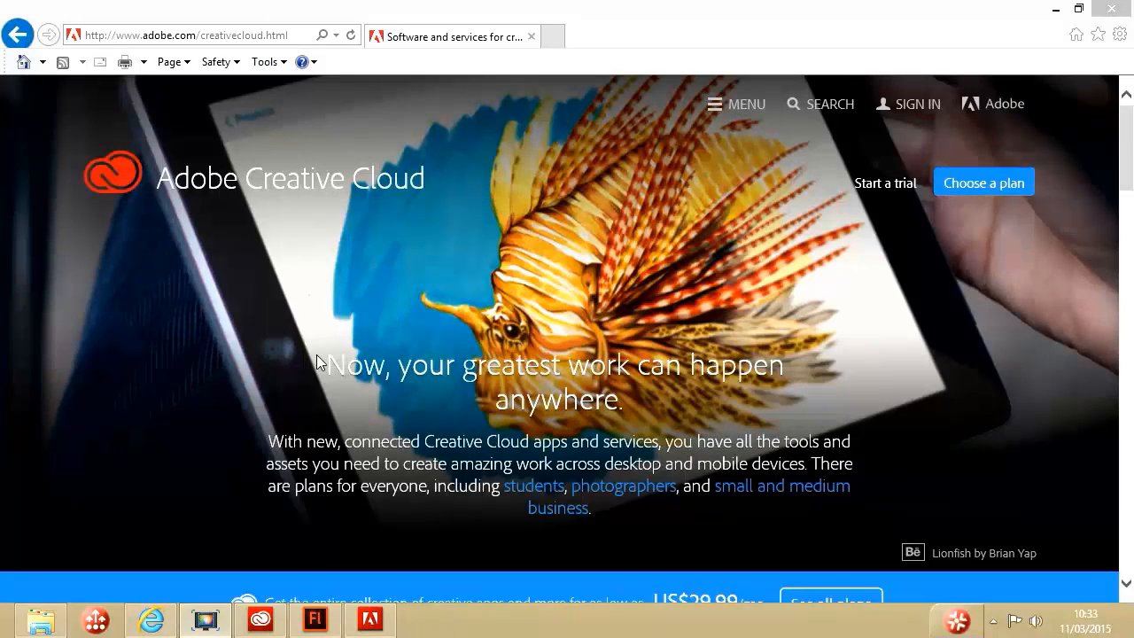
# Open the desktop apps catalogue from the Adobe Creative Cloud page
pyautogui.click(117, 36)
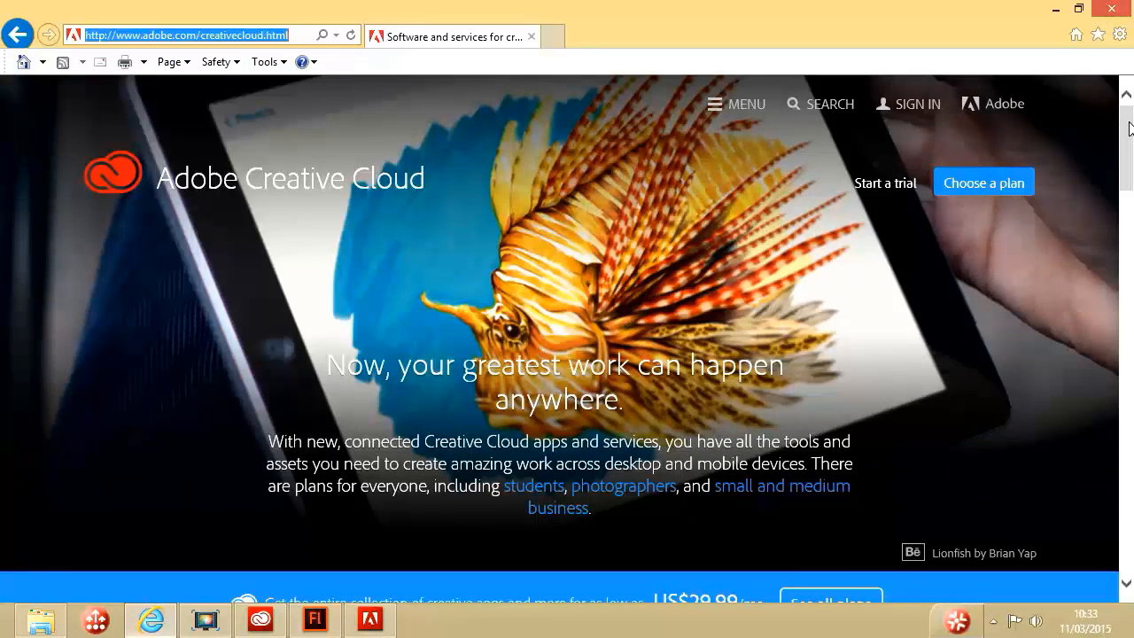
pyautogui.moveTo(1130, 128); pyautogui.dragTo(1127, 222)
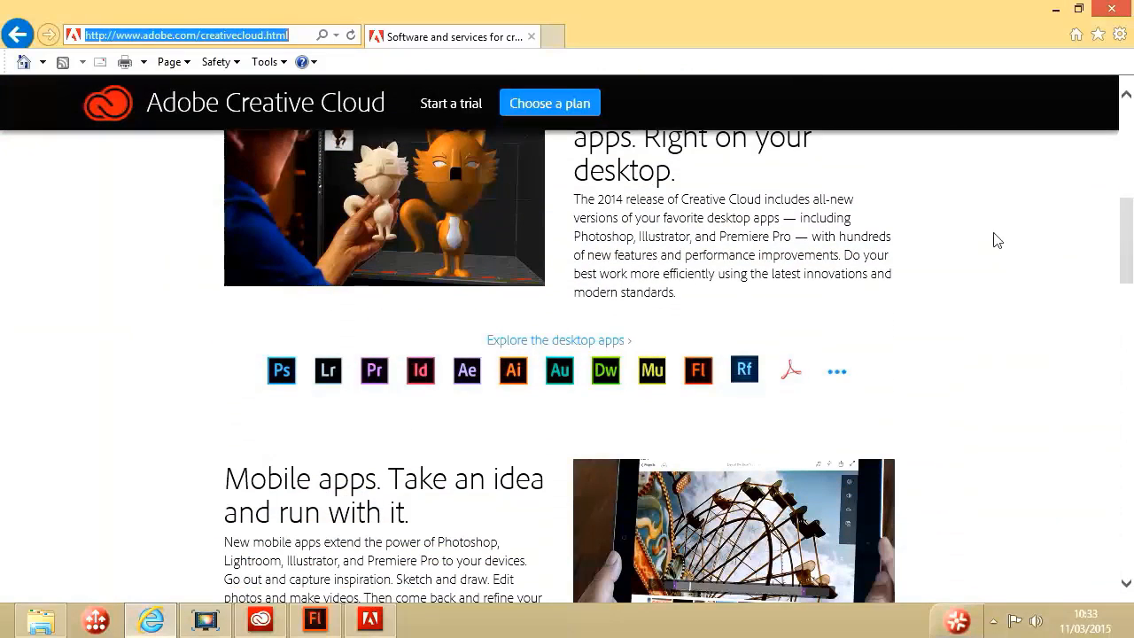
pyautogui.click(542, 348)
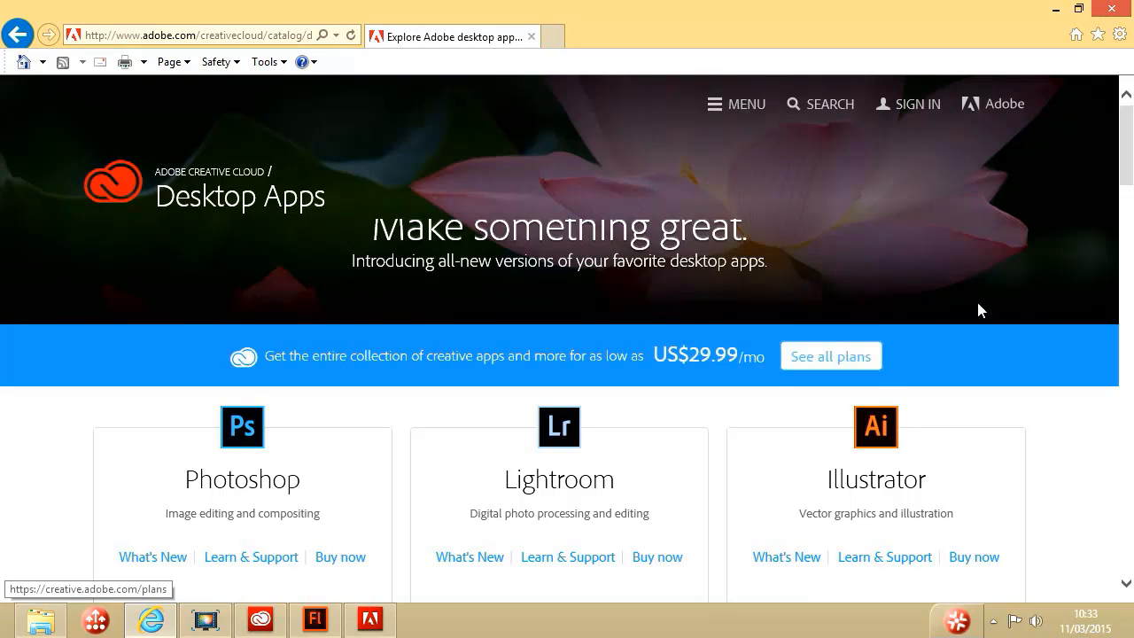
# Find Flash Professional among the desktop apps and request its trial download
pyautogui.moveTo(1127, 128); pyautogui.dragTo(1127, 162)
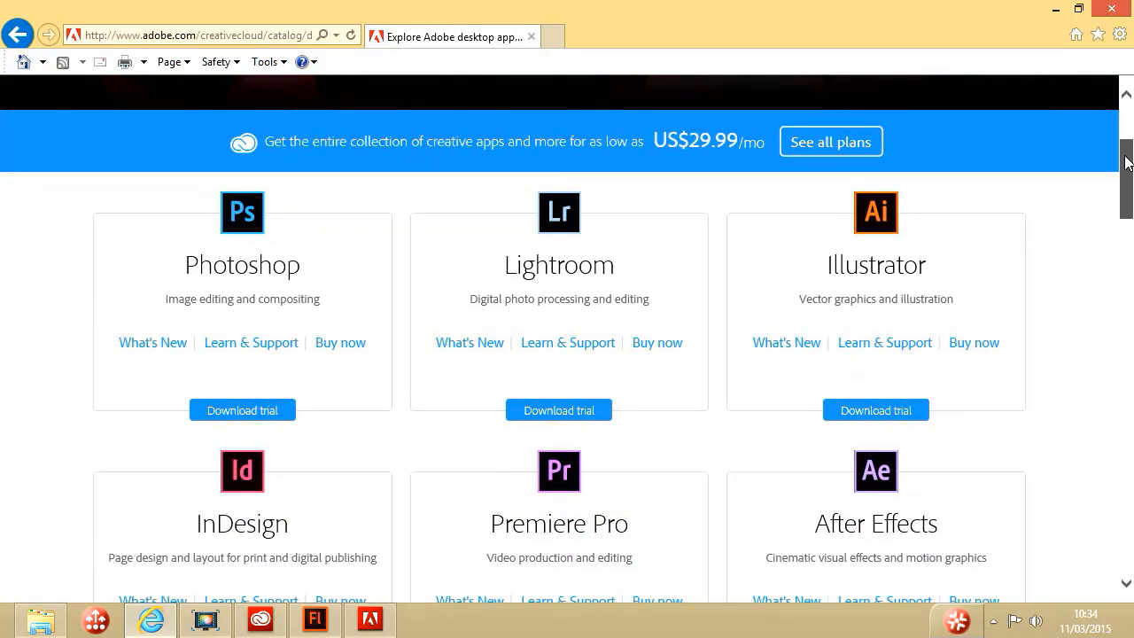
pyautogui.moveTo(1127, 162); pyautogui.dragTo(1129, 236)
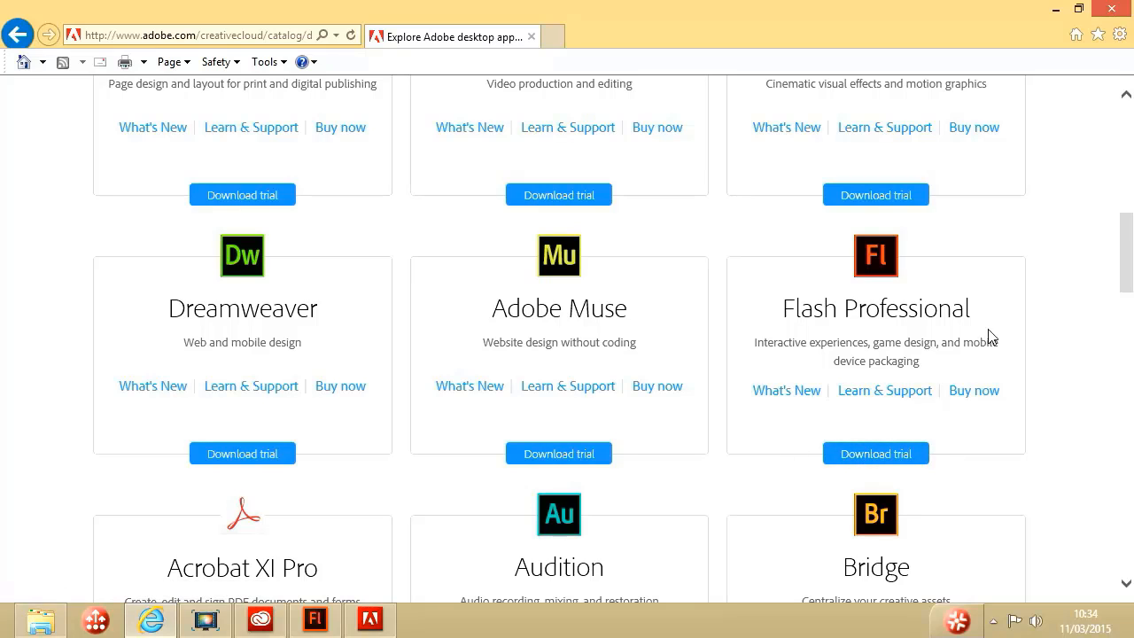
pyautogui.click(881, 455)
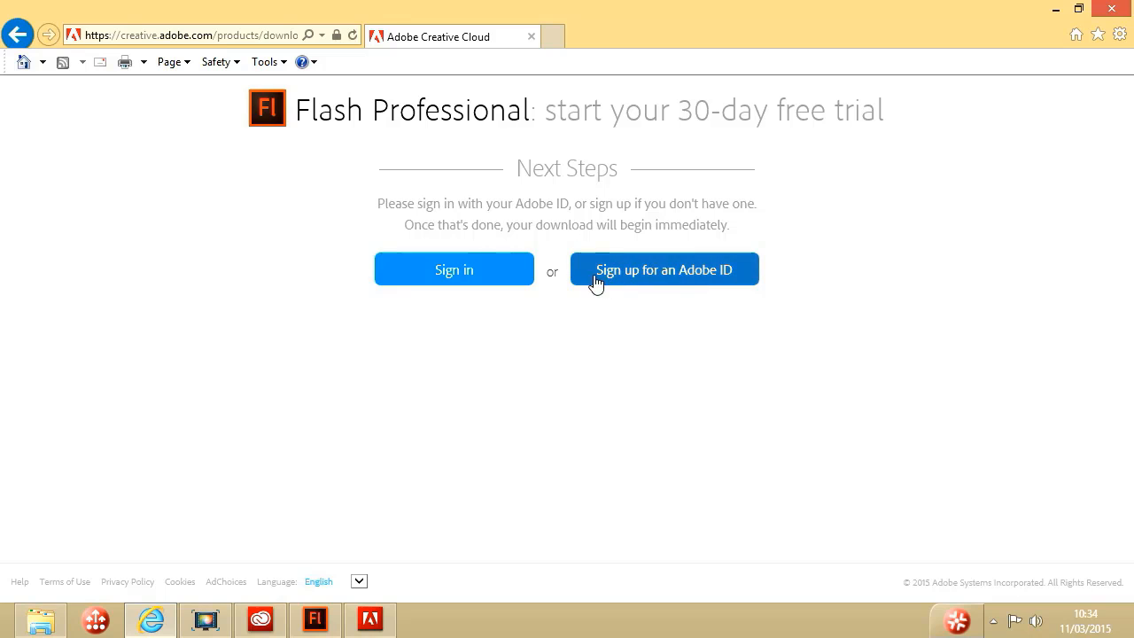
# View the Adobe ID sign-up form, sign in instead with the account password and Stay signed in off, and decline opening the external program
pyautogui.click(667, 276)
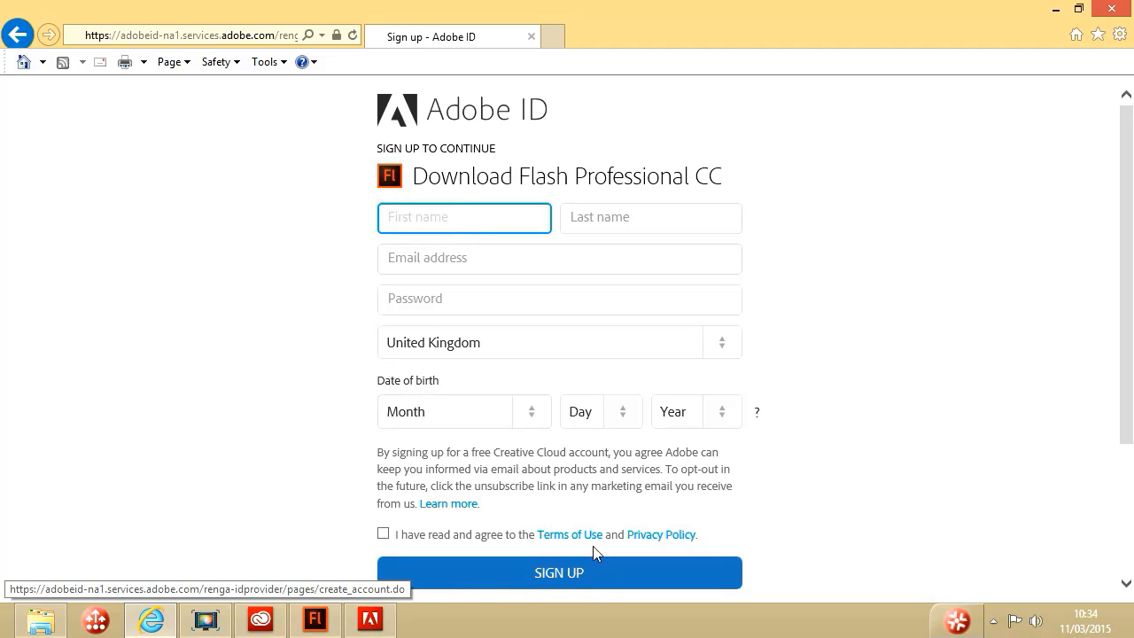
pyautogui.click(17, 34)
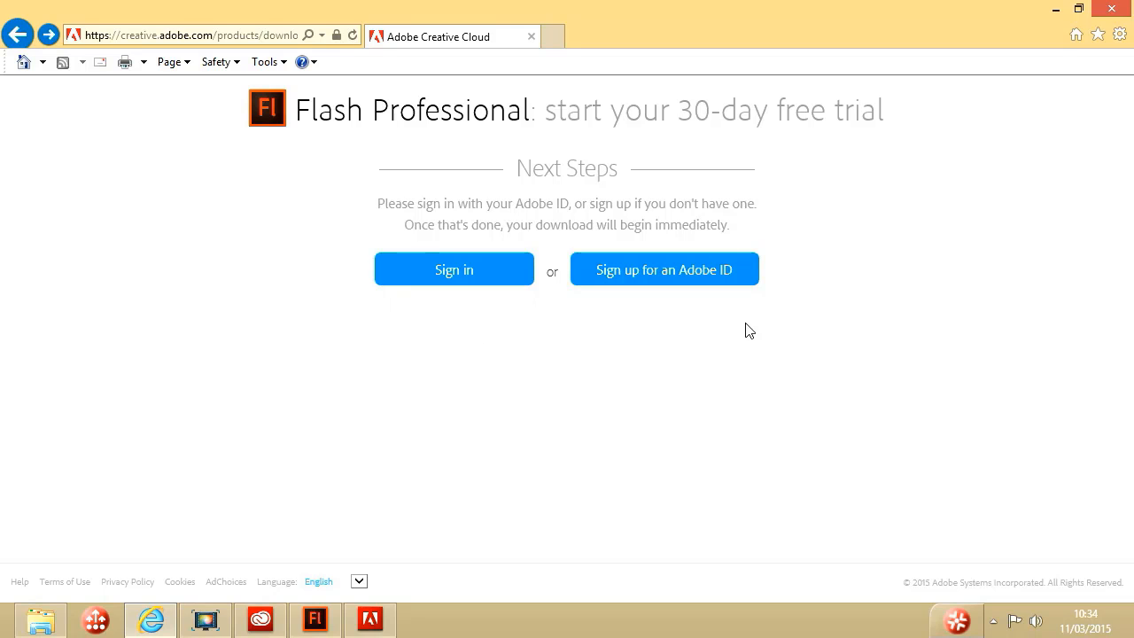
pyautogui.click(449, 271)
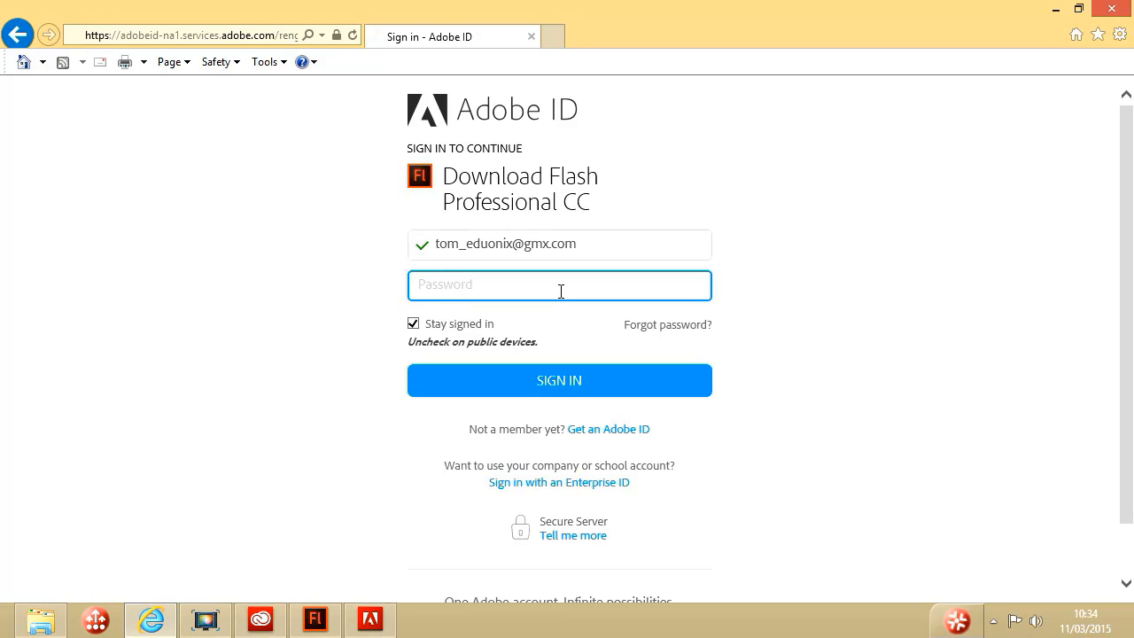
pyautogui.write('•••••••')
pyautogui.click(413, 324)
pyautogui.click(549, 362)
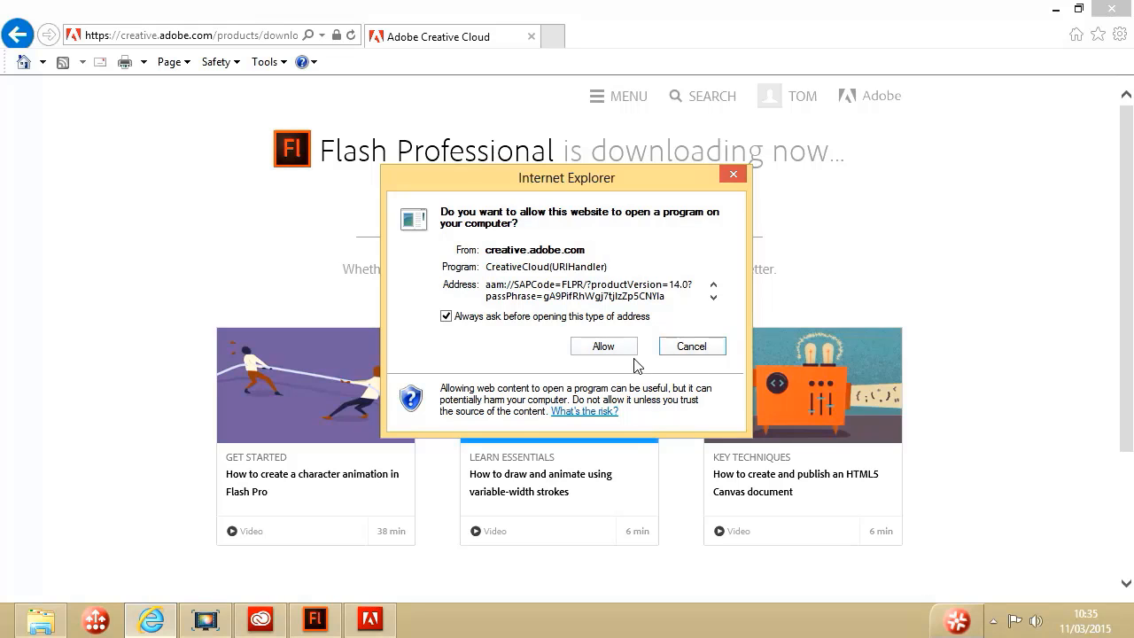
pyautogui.click(691, 347)
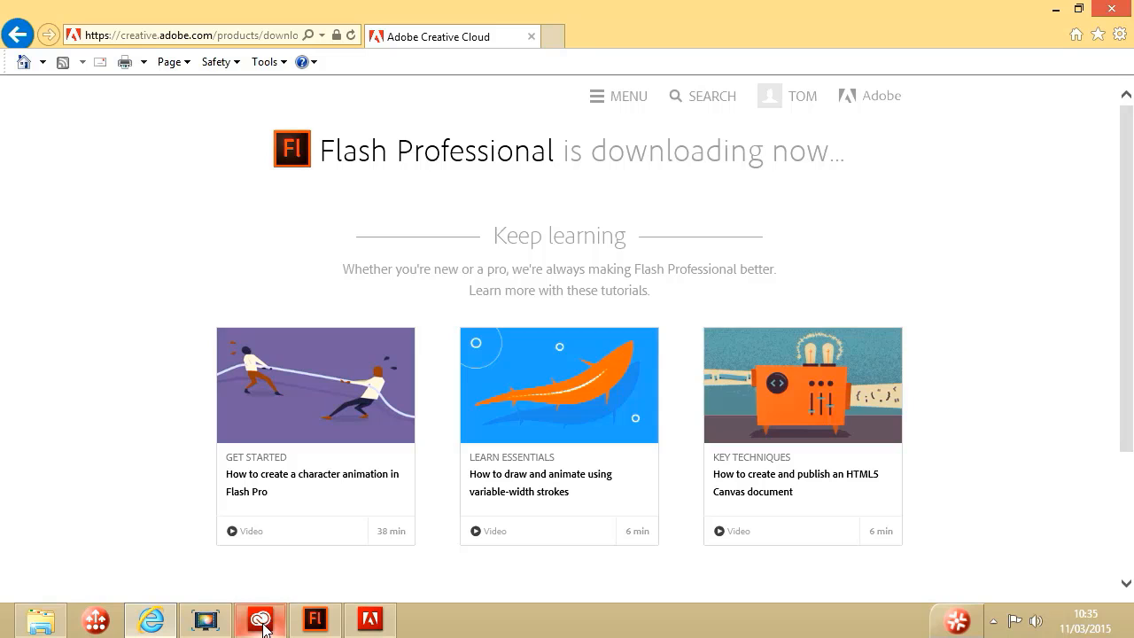
# Switch to the Creative Cloud desktop app and review its home overview and the list of installed and available apps
pyautogui.moveTo(262, 624)
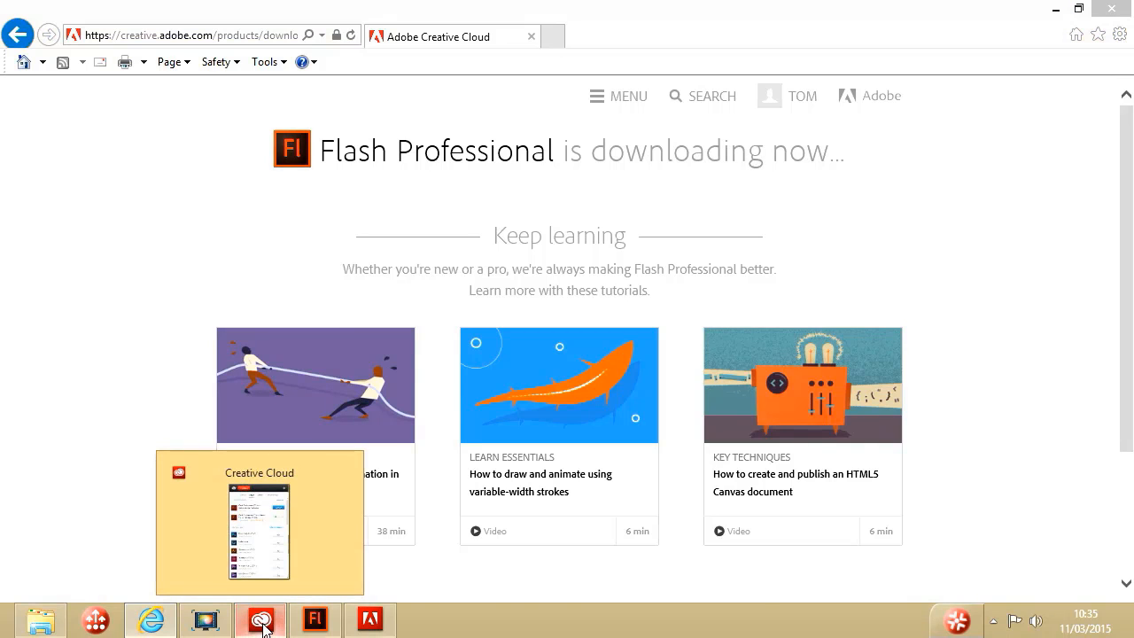
pyautogui.click(262, 624)
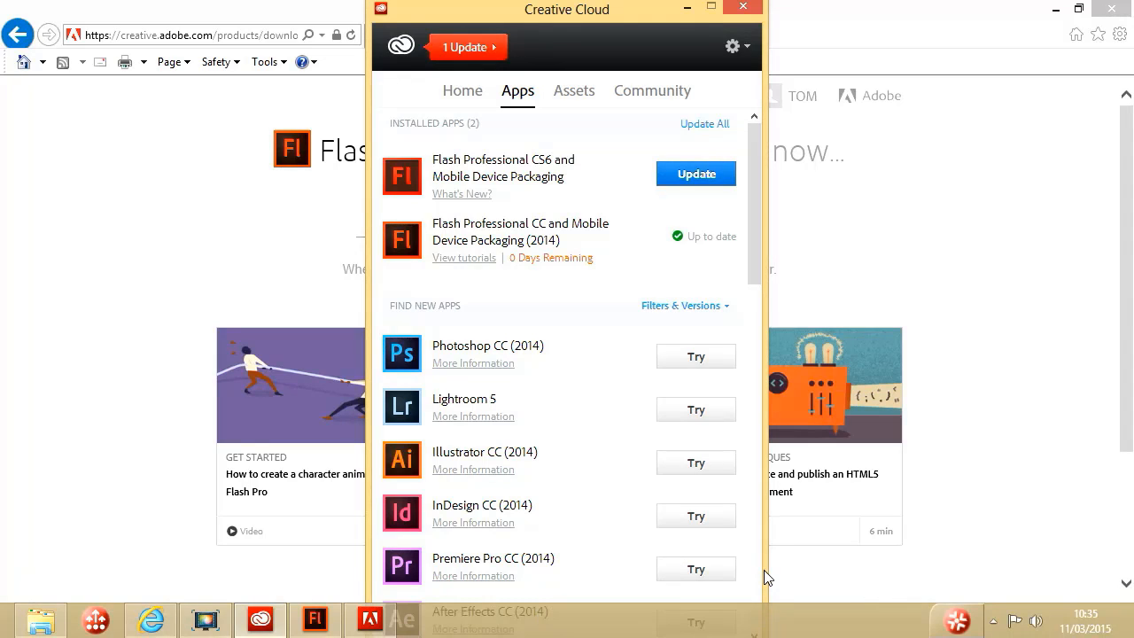
pyautogui.click(468, 92)
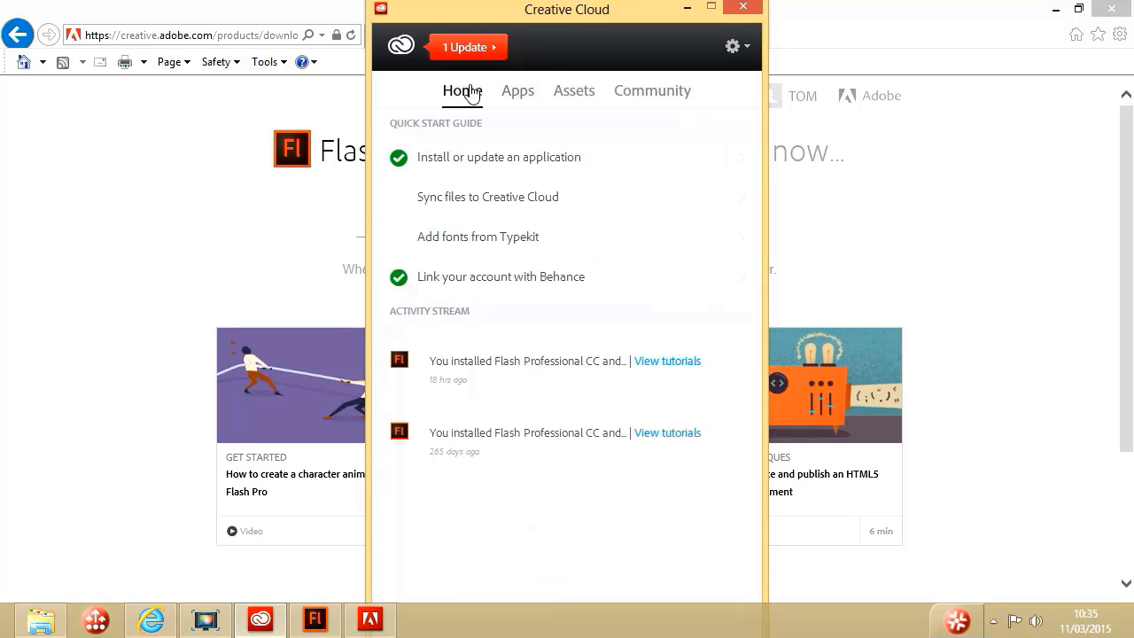
pyautogui.click(520, 98)
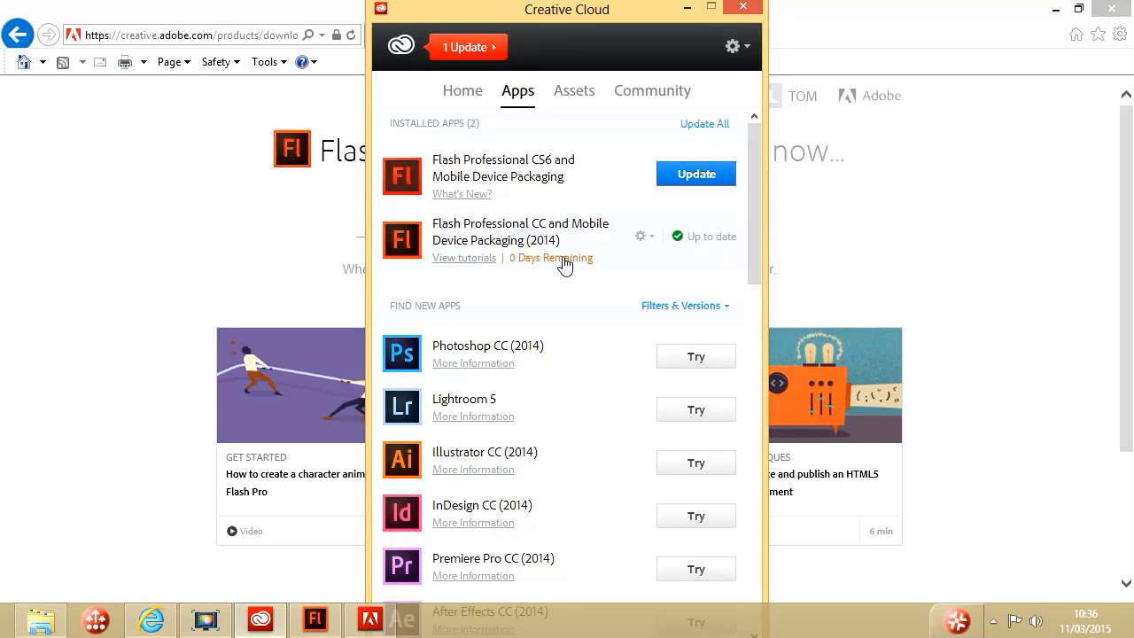
pyautogui.moveTo(753, 182); pyautogui.dragTo(768, 144)
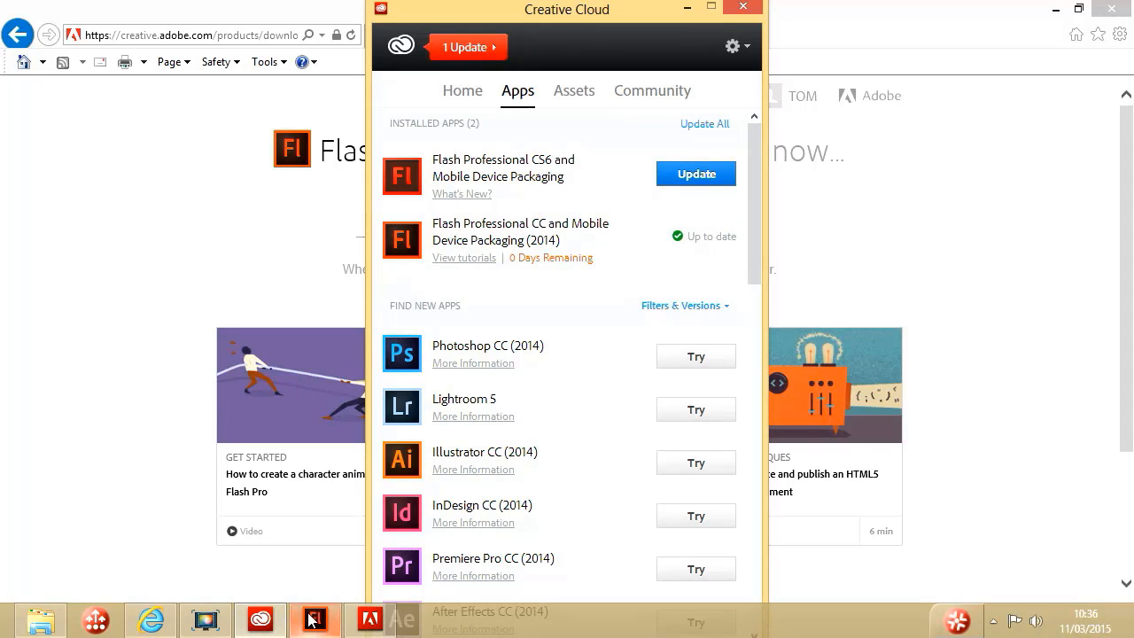
# Switch to Adobe Flash CC 2014 and continue the Flash Professional trial
pyautogui.moveTo(314, 622)
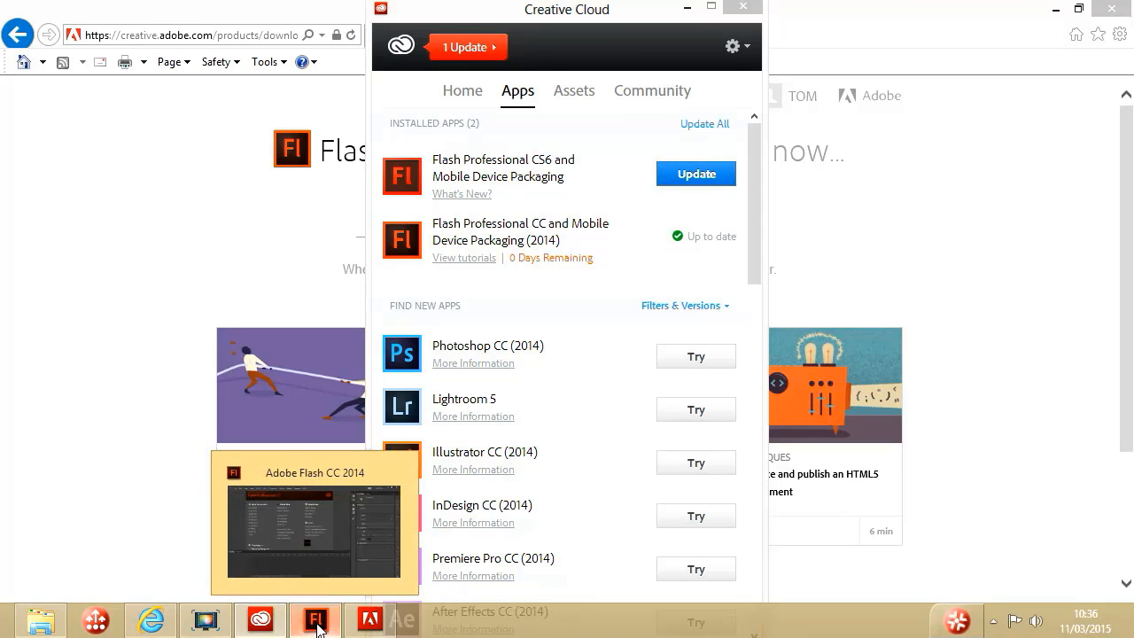
pyautogui.click(316, 623)
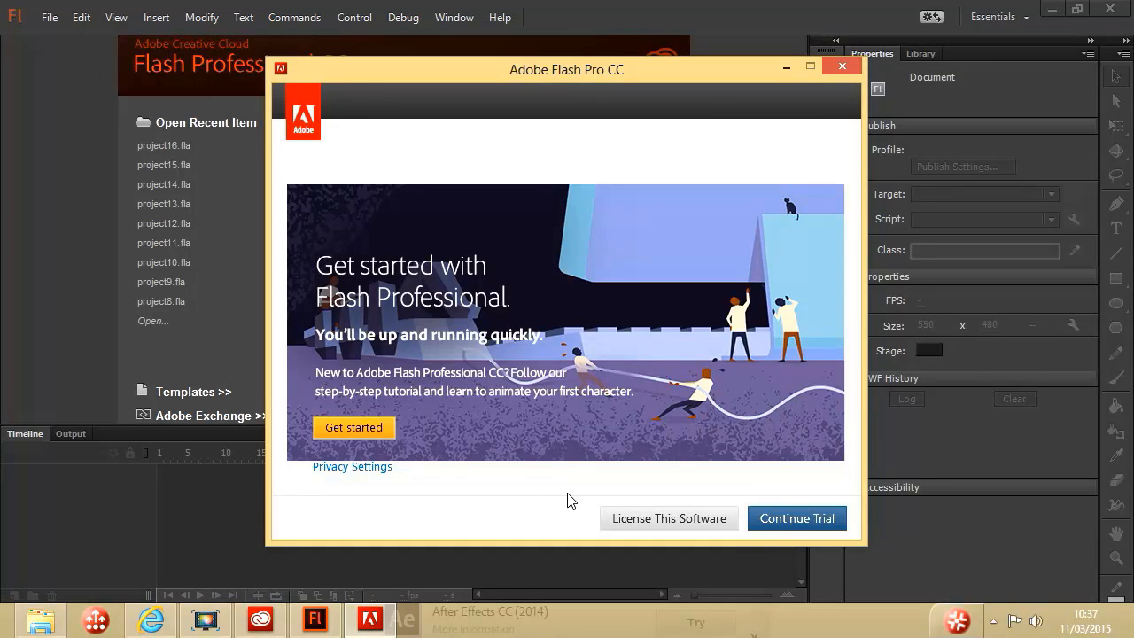
pyautogui.click(808, 526)
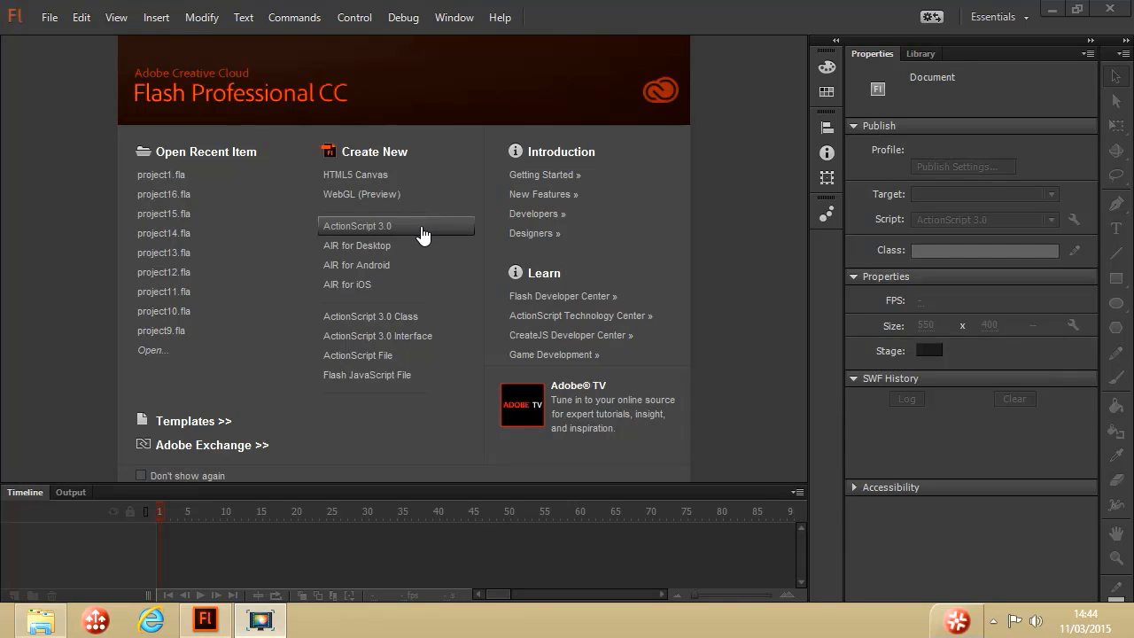
# Create a new ActionScript 3.0 document with the default 550 × 400 px stage and 24 fps frame rate
pyautogui.click(51, 20)
pyautogui.click(76, 38)
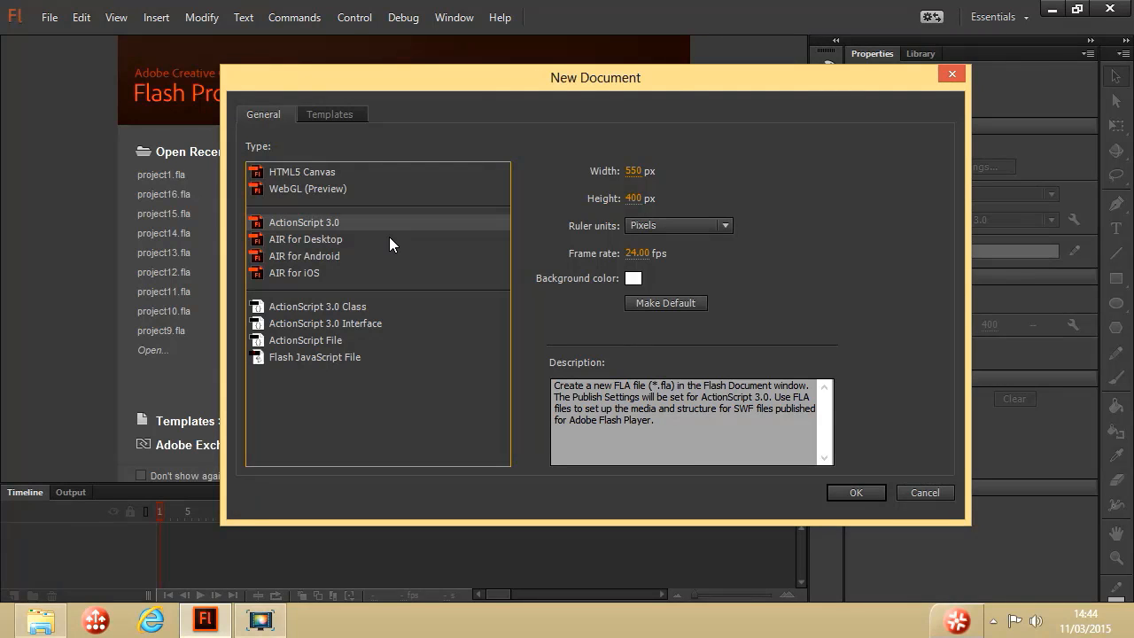
pyautogui.moveTo(421, 80); pyautogui.dragTo(631, 74)
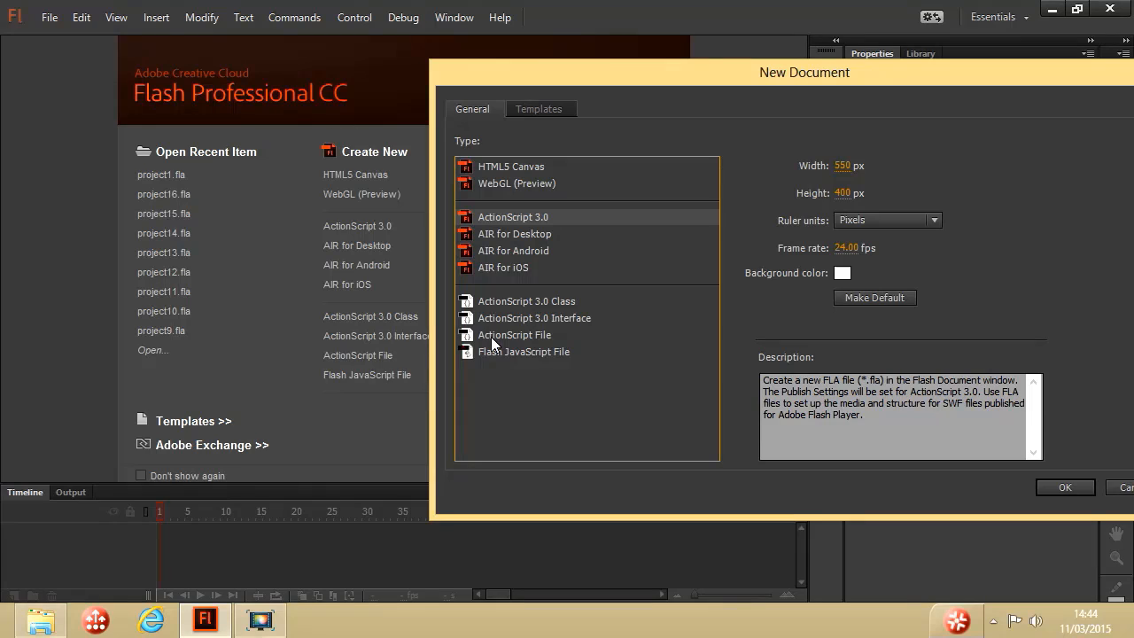
pyautogui.moveTo(903, 68); pyautogui.dragTo(716, 68)
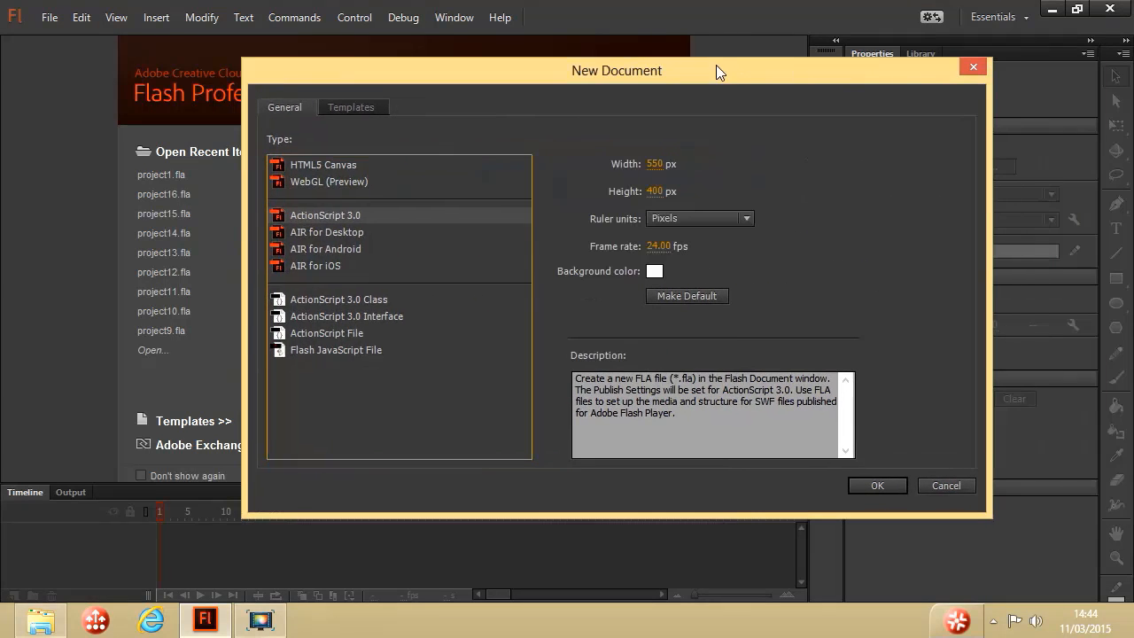
pyautogui.click(876, 485)
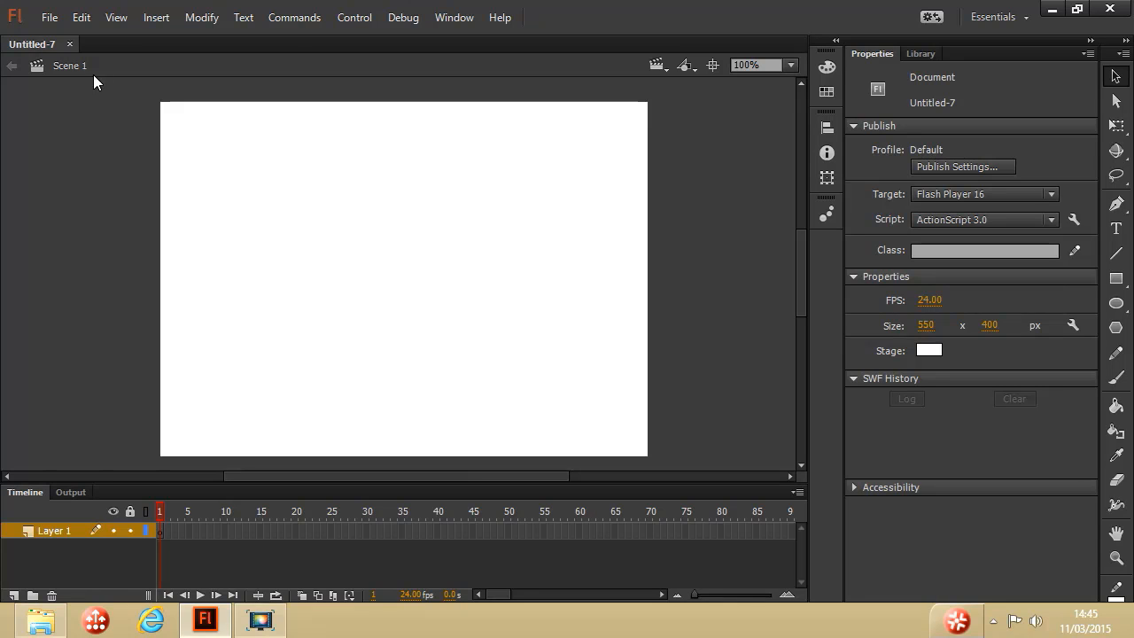
# Save the new document as project1 in Flash Document (*.fla) format
pyautogui.click(48, 19)
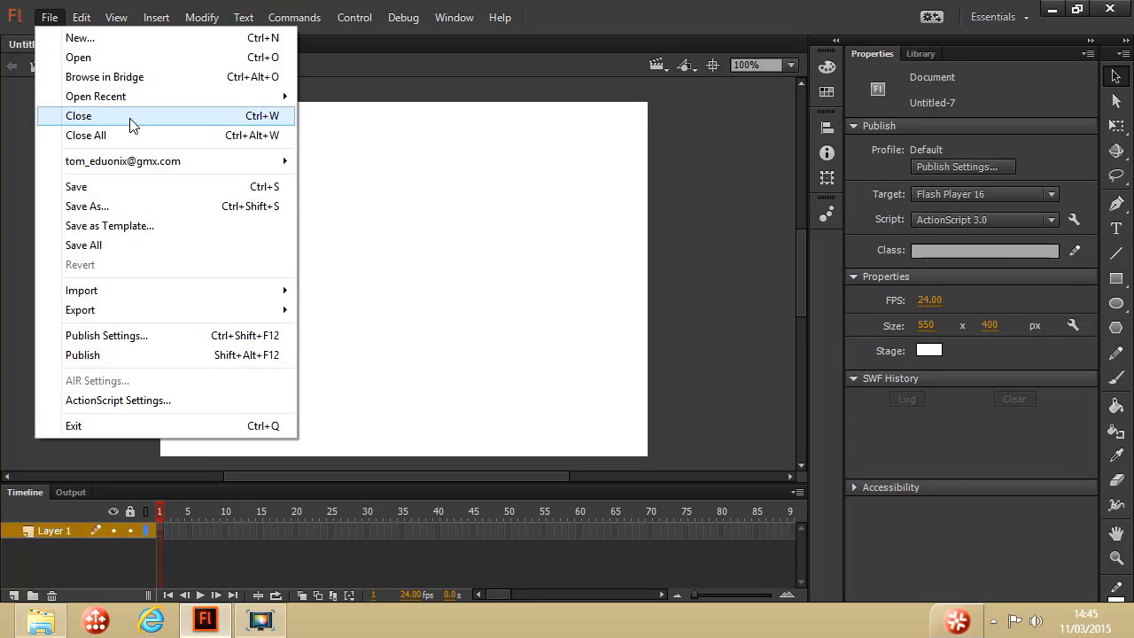
pyautogui.click(117, 206)
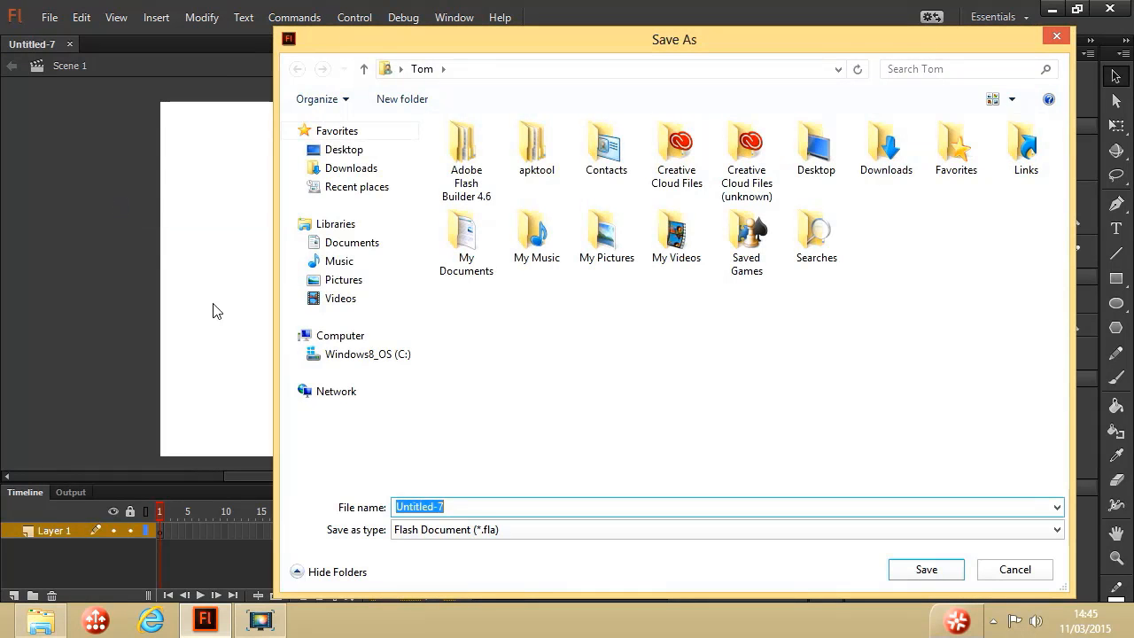
pyautogui.write('pro')
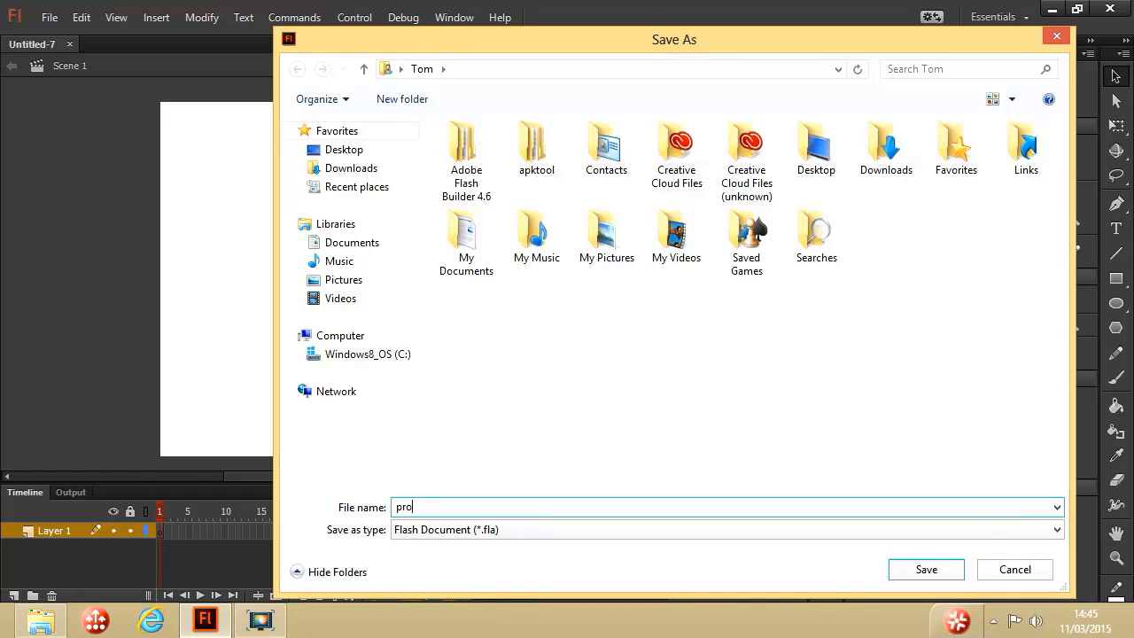
pyautogui.write('ject1')
pyautogui.click(942, 573)
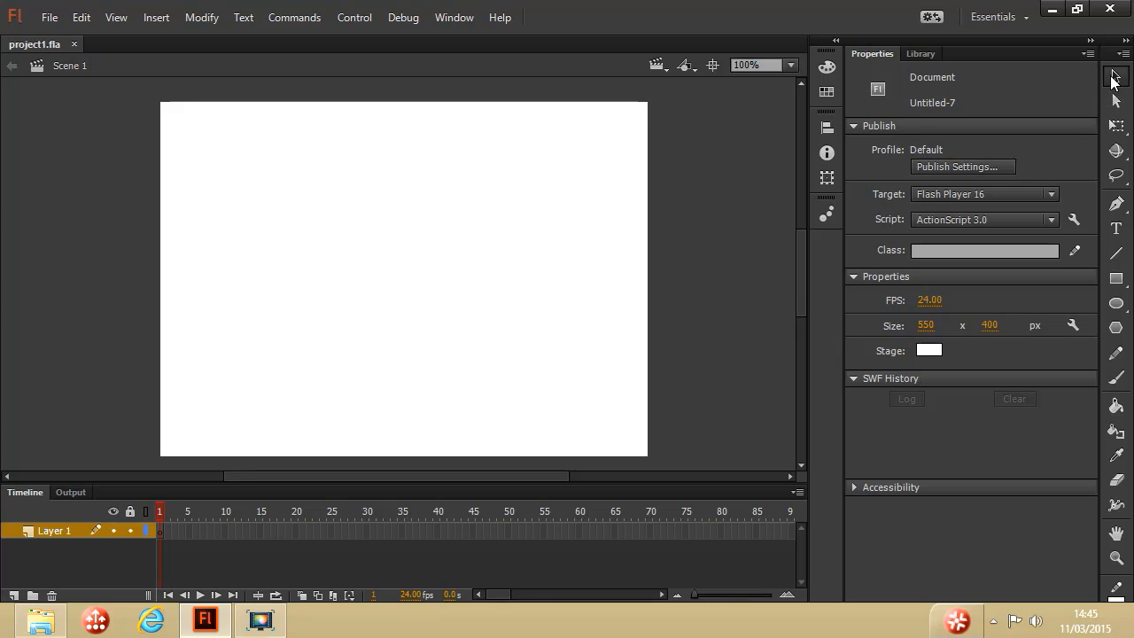
pyautogui.click(1116, 203)
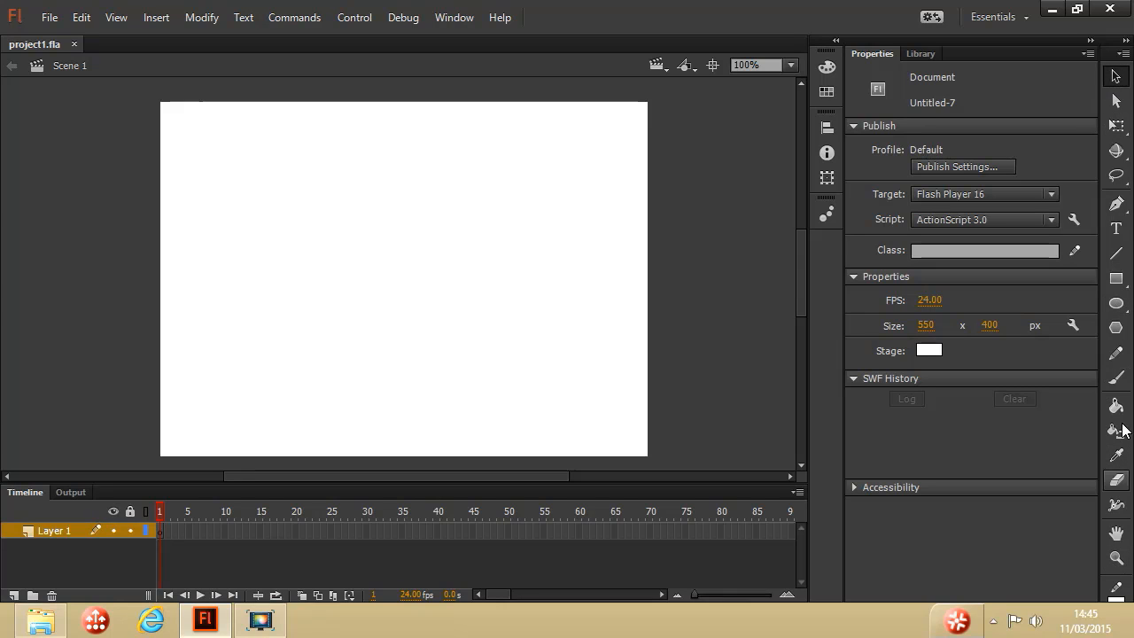
pyautogui.click(1117, 150)
# Dock the timeline above the stage, make it slightly taller, and return it to its place below the stage
pyautogui.moveTo(363, 492); pyautogui.dragTo(373, 43)
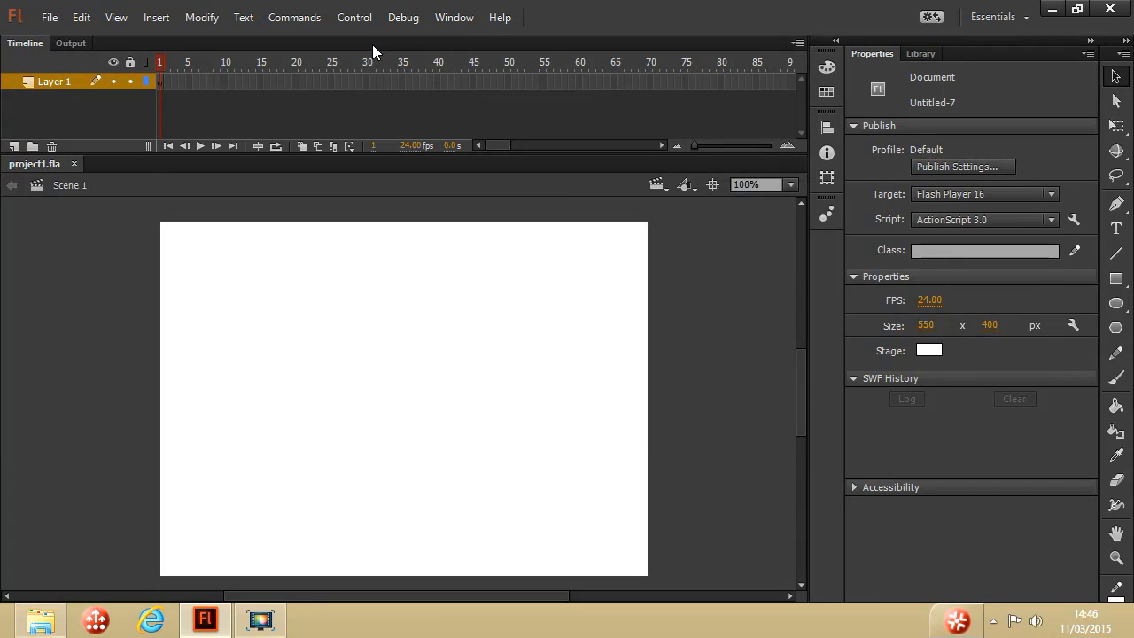
pyautogui.moveTo(578, 154)
pyautogui.mouseDown()
pyautogui.moveTo(572, 246)
pyautogui.moveTo(588, 146)
pyautogui.moveTo(587, 163)
pyautogui.mouseUp()
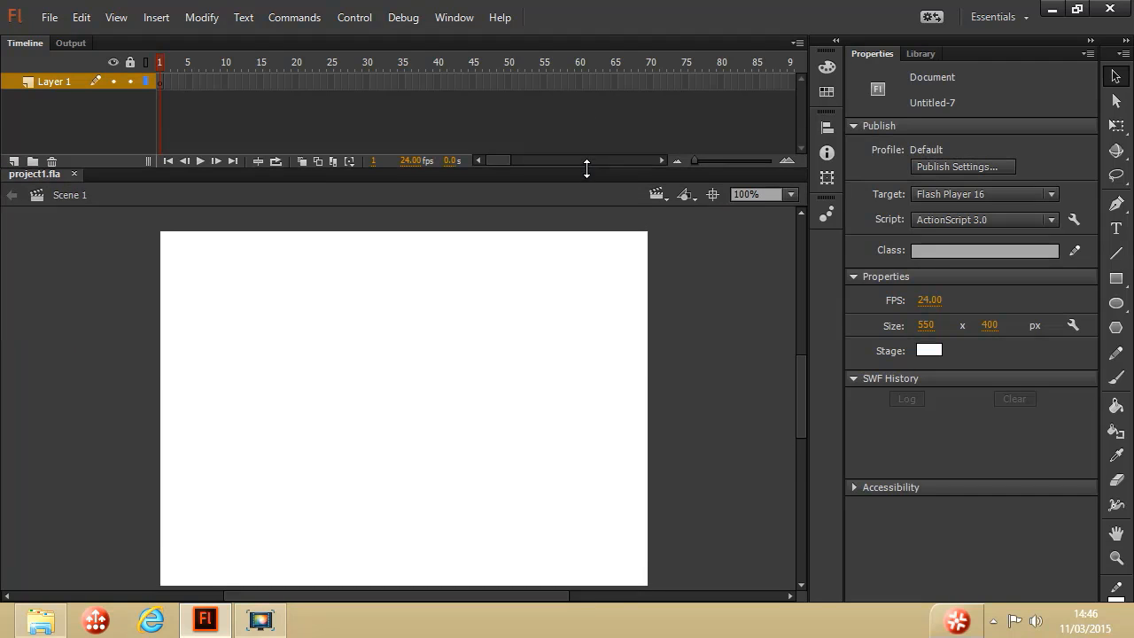
pyautogui.moveTo(555, 46); pyautogui.dragTo(552, 596)
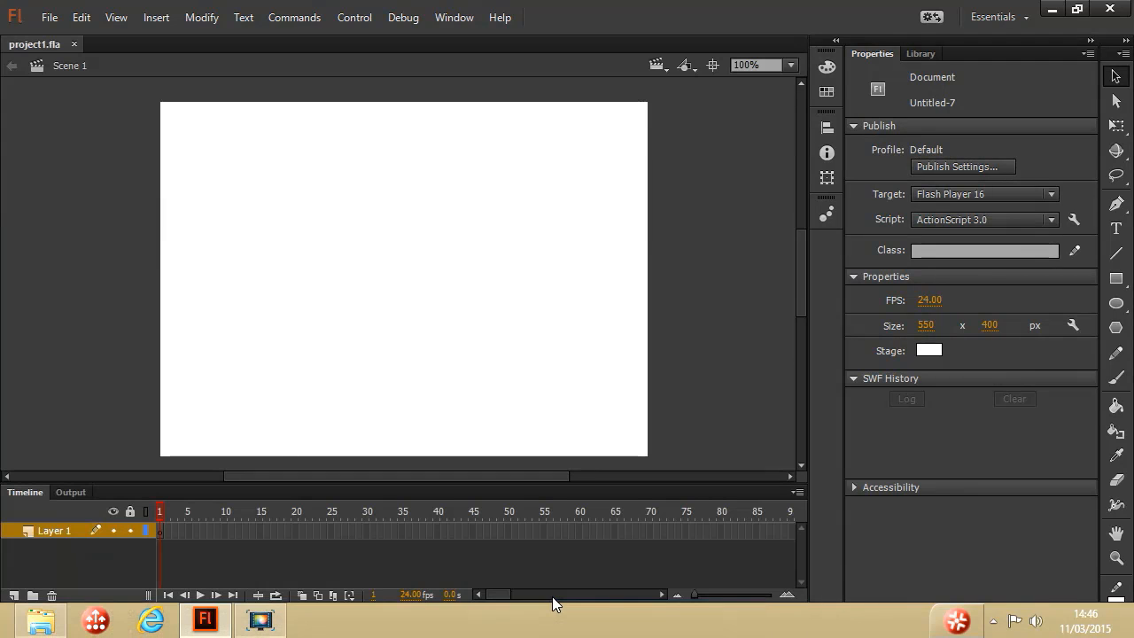
# Switch to the Classic workspace and reduce the height of the timeline to give the stage more room
pyautogui.click(458, 19)
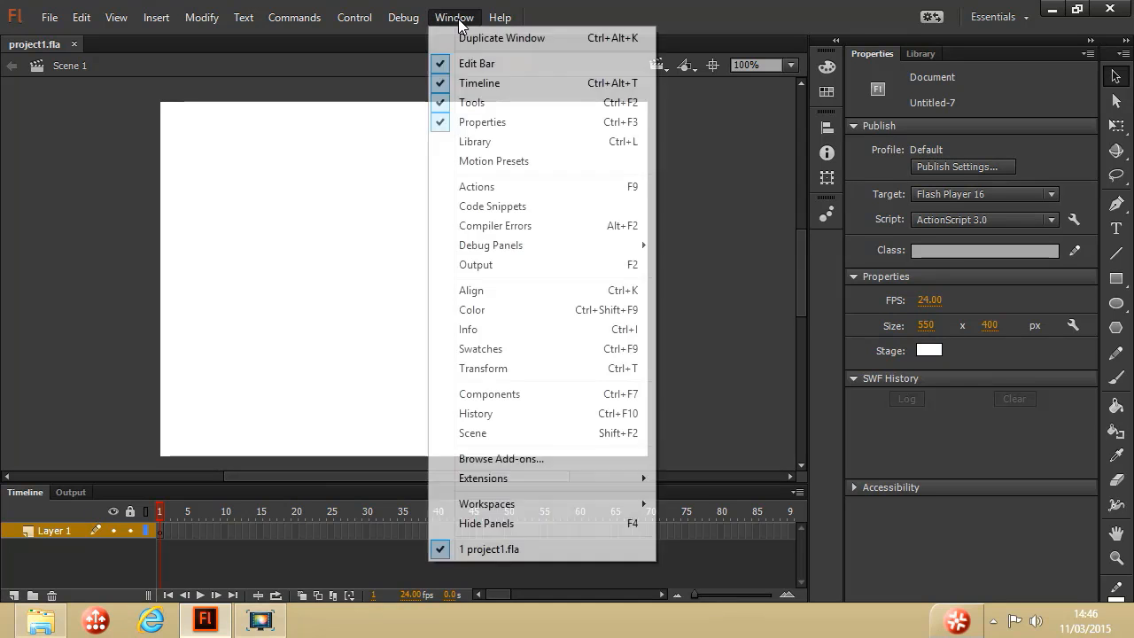
pyautogui.moveTo(497, 512)
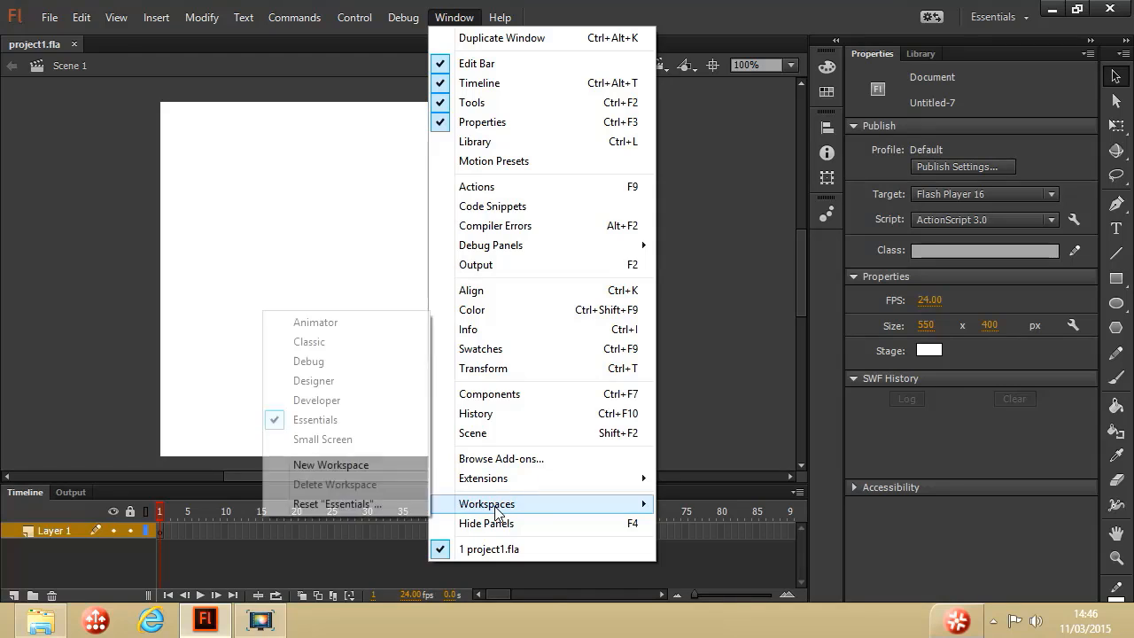
pyautogui.click(299, 346)
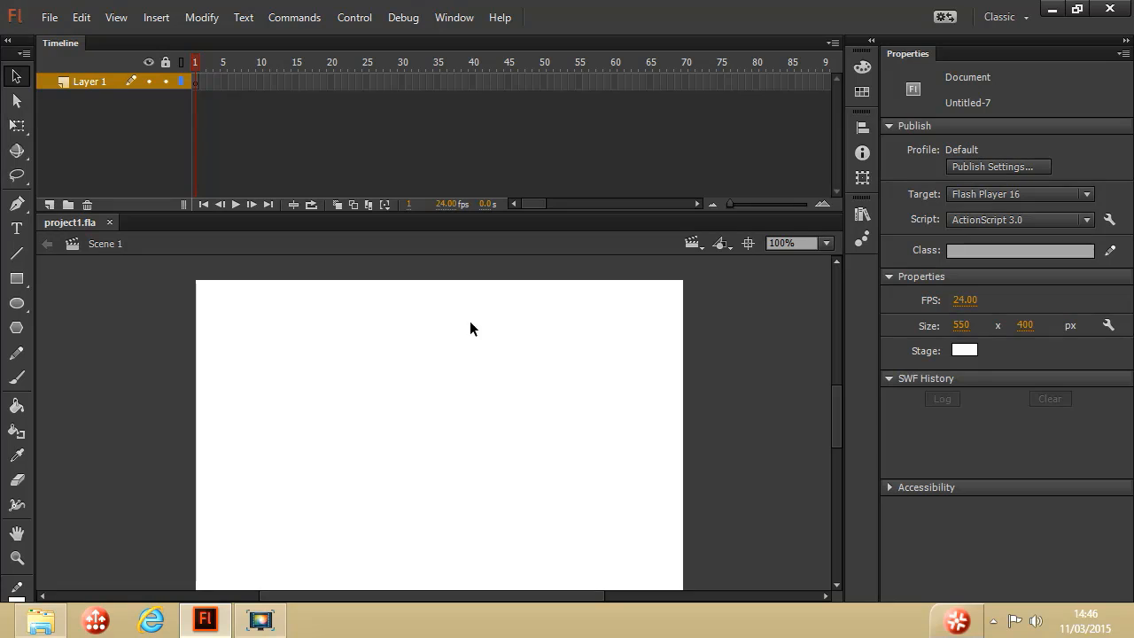
pyautogui.moveTo(642, 212); pyautogui.dragTo(643, 150)
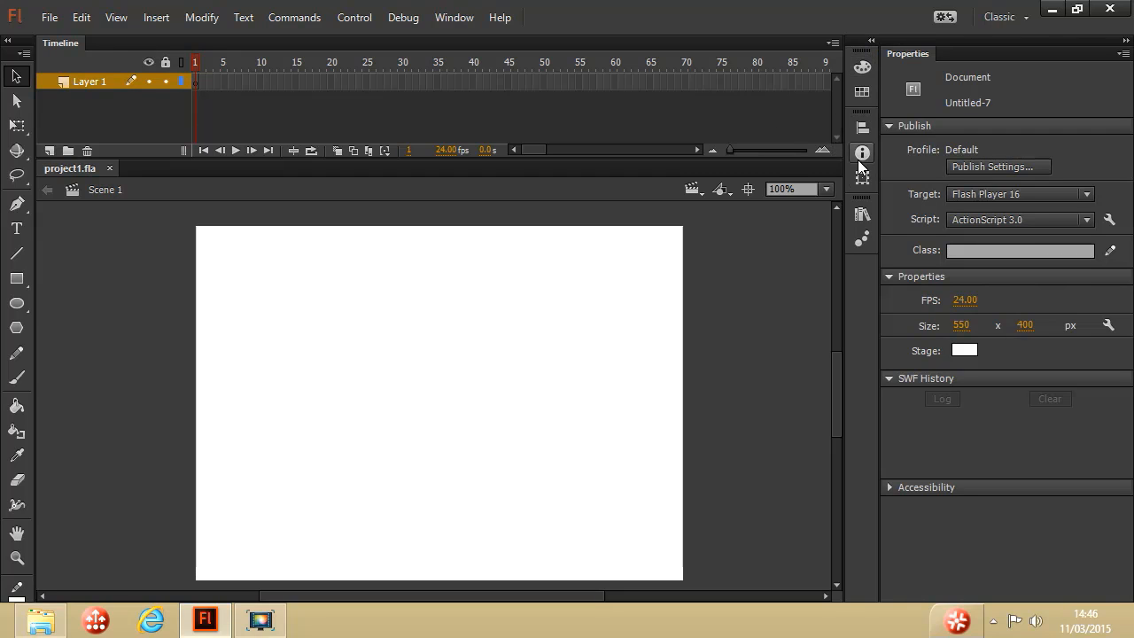
# Expand the collapsed panels, swap Properties with the Color group, dock Color beyond the tools, and group Properties with the timeline
pyautogui.click(870, 42)
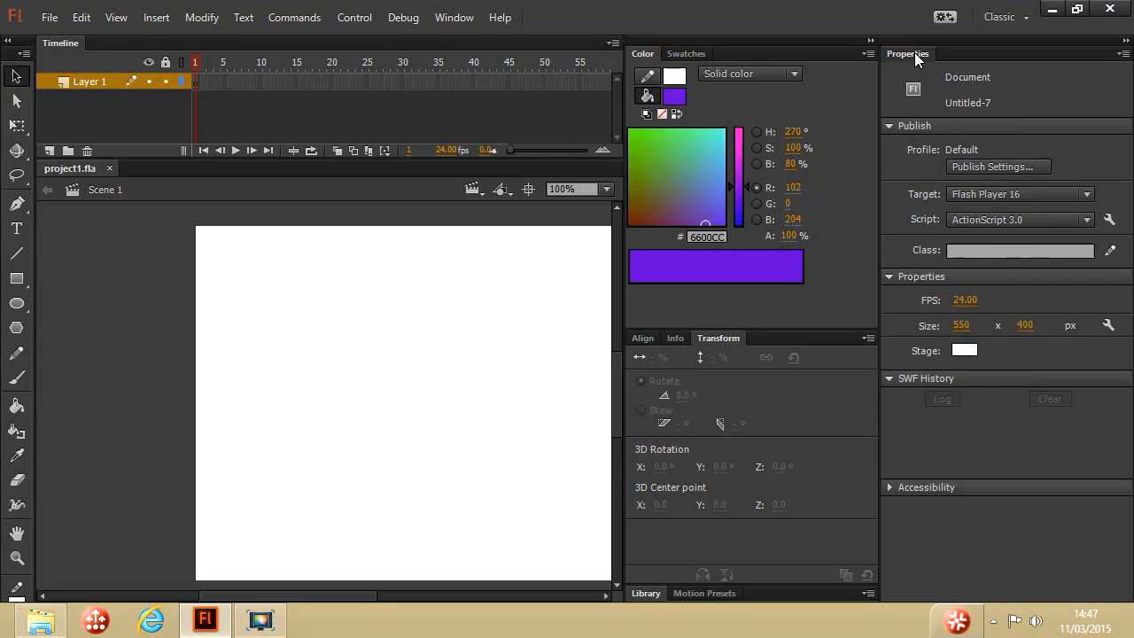
pyautogui.moveTo(914, 52); pyautogui.dragTo(610, 62)
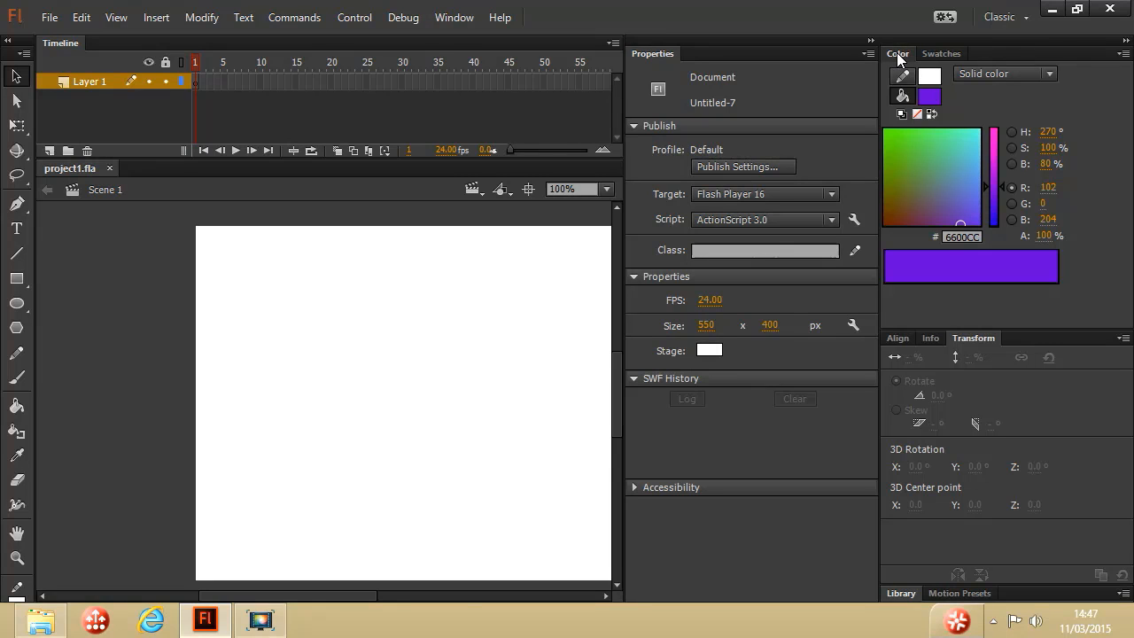
pyautogui.moveTo(897, 57); pyautogui.dragTo(1, 253)
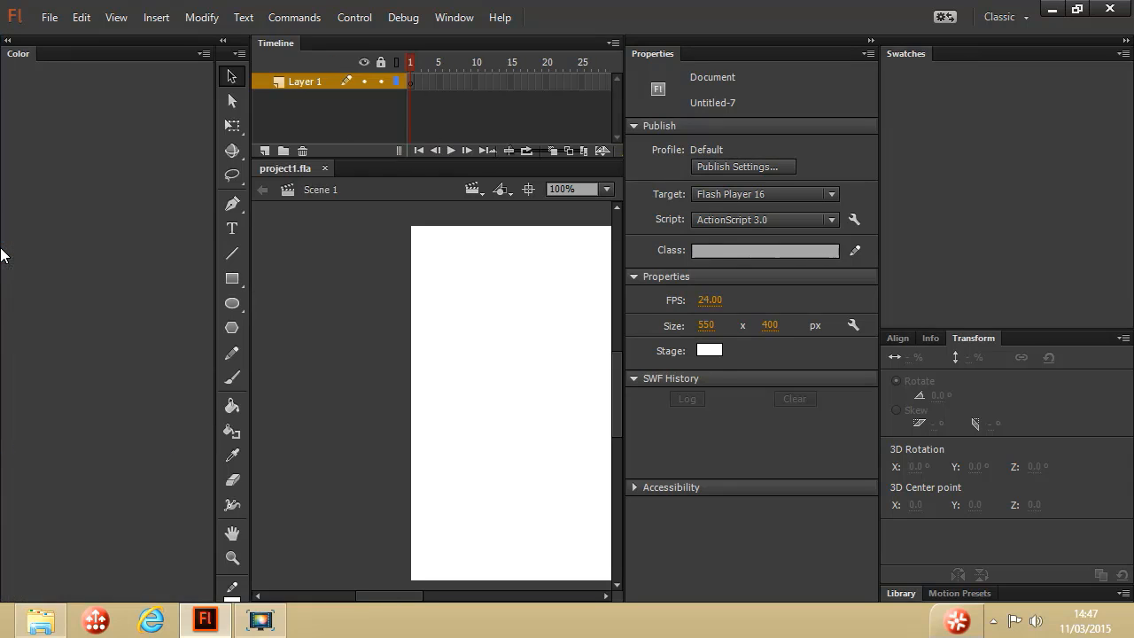
pyautogui.moveTo(645, 53); pyautogui.dragTo(327, 46)
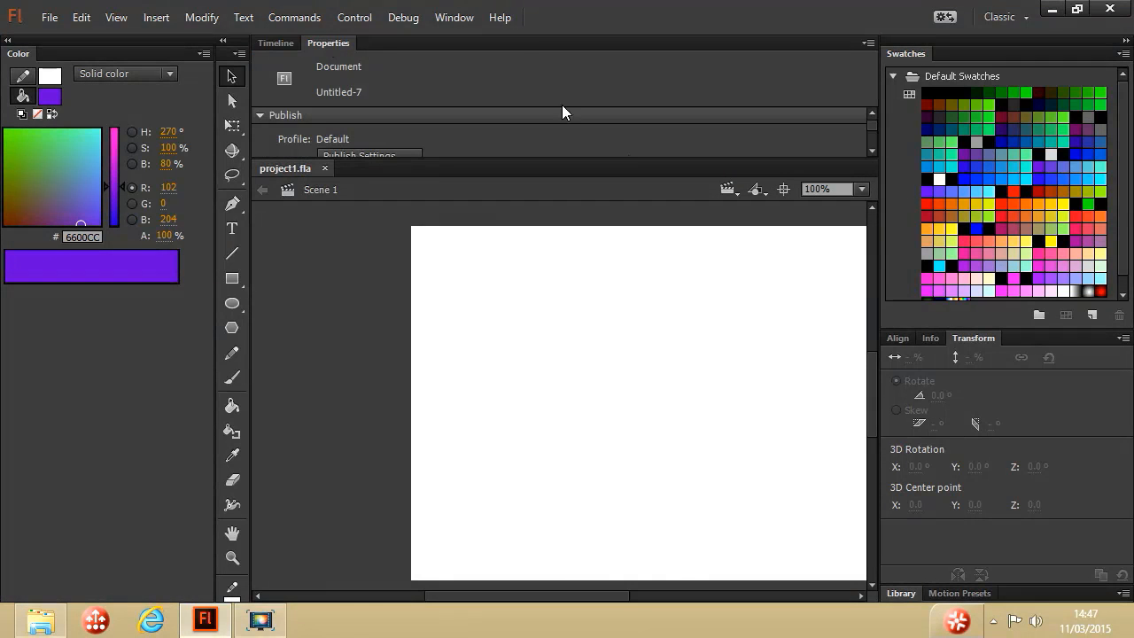
# Reset the Classic workspace to its original layout
pyautogui.click(453, 20)
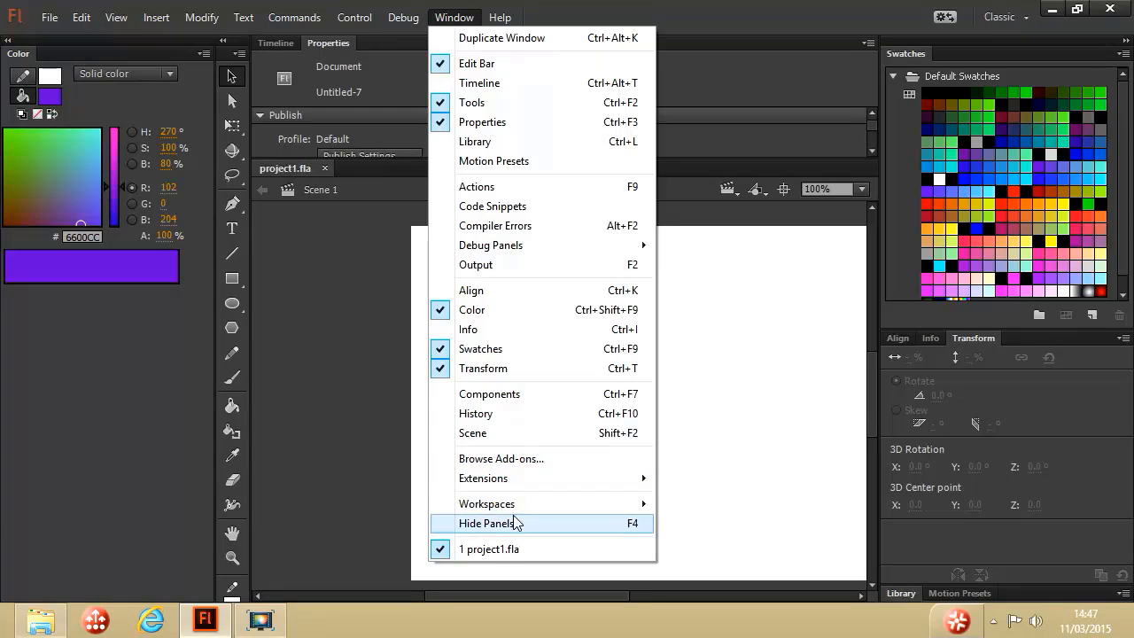
pyautogui.moveTo(509, 503)
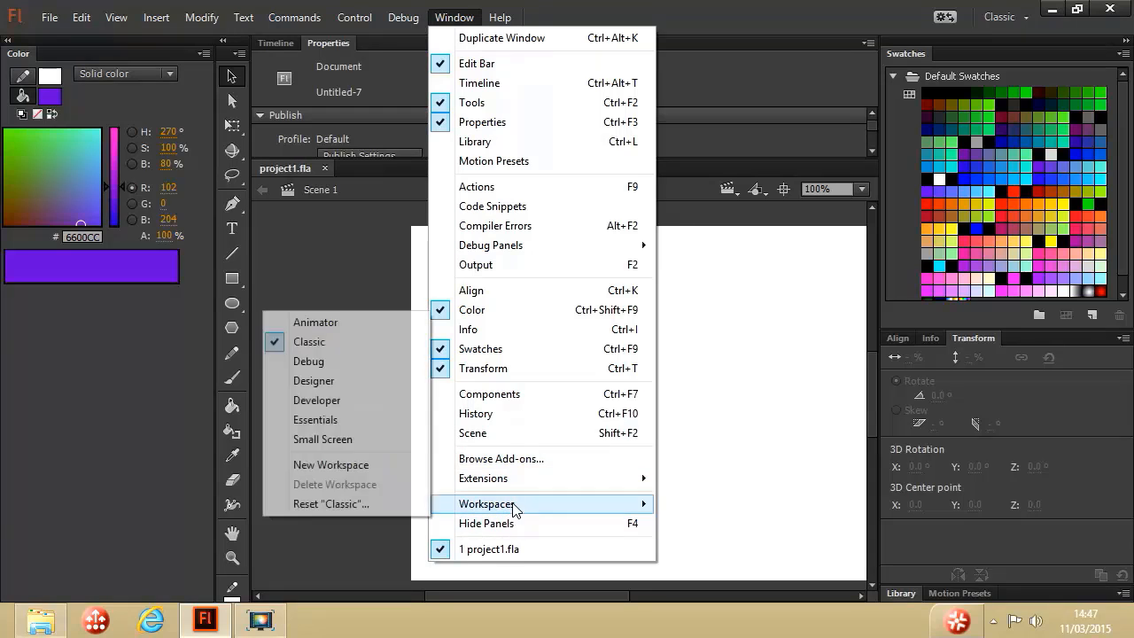
pyautogui.click(344, 504)
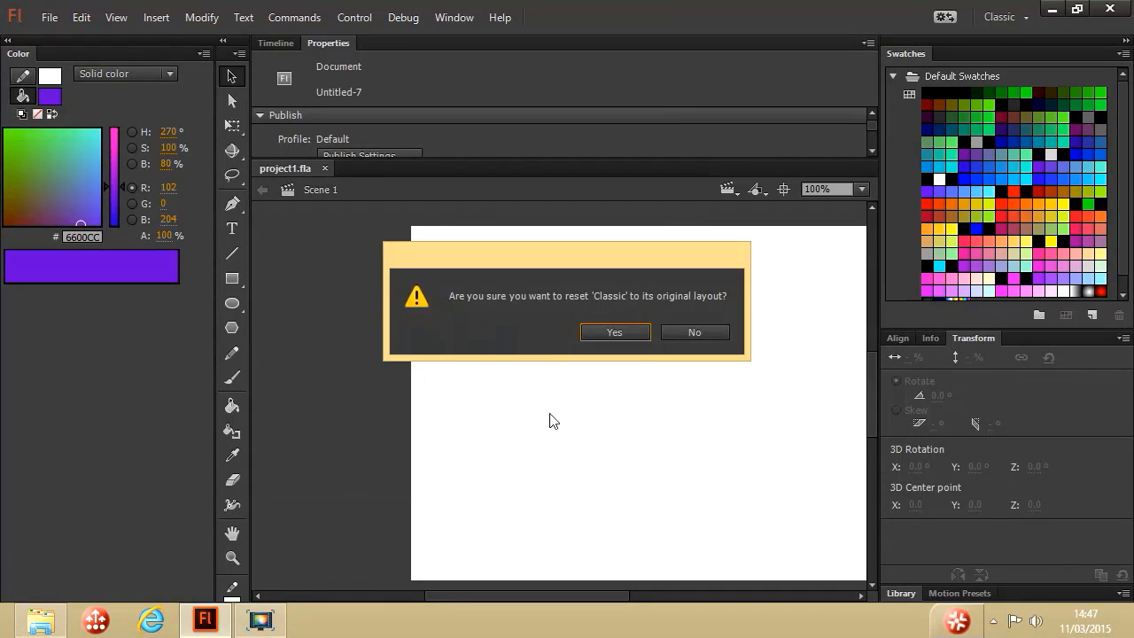
pyautogui.click(617, 332)
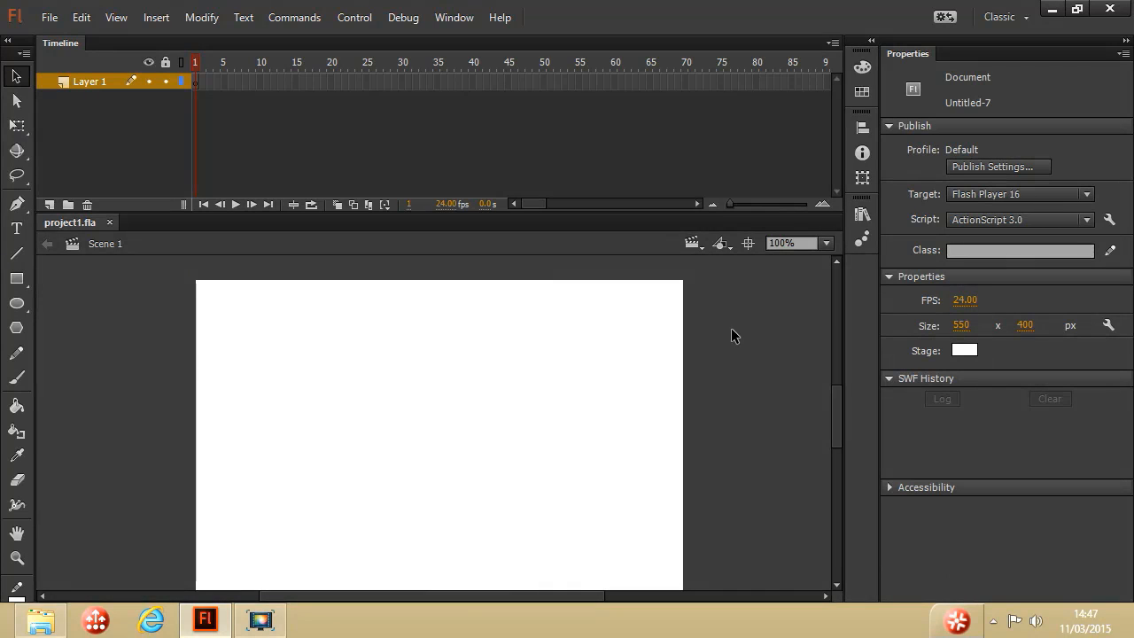
# Expand the collapsed panel column and dock Properties between the stage and the Color panel
pyautogui.click(873, 42)
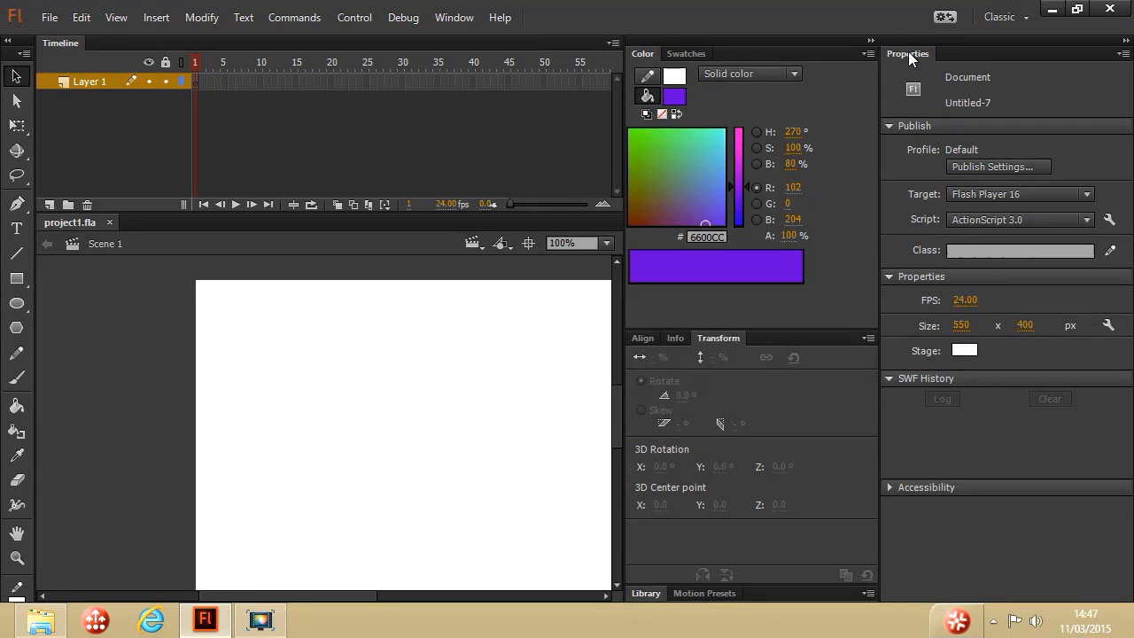
pyautogui.moveTo(907, 51); pyautogui.dragTo(620, 98)
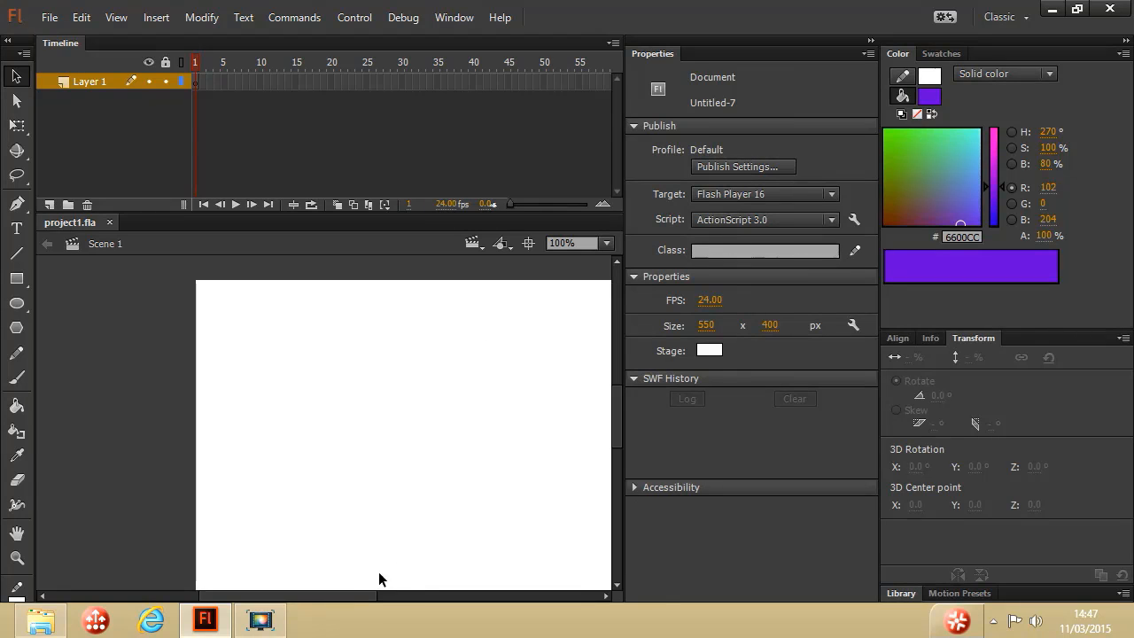
pyautogui.moveTo(345, 596); pyautogui.dragTo(387, 598)
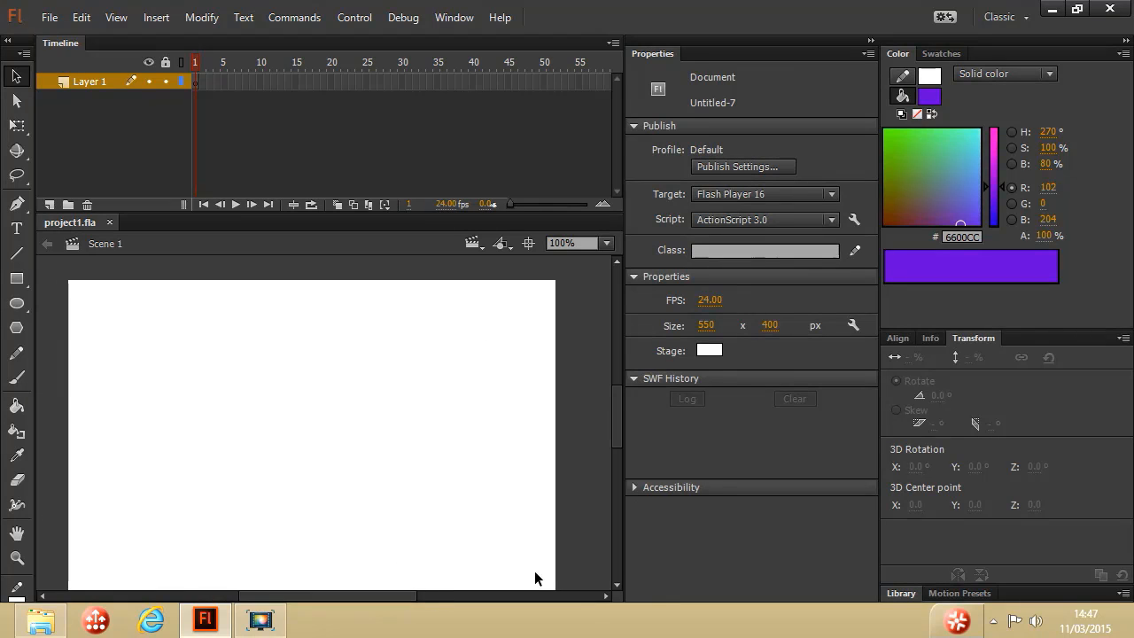
pyautogui.moveTo(618, 431)
pyautogui.mouseDown()
pyautogui.moveTo(618, 447)
pyautogui.moveTo(619, 437)
pyautogui.mouseUp()
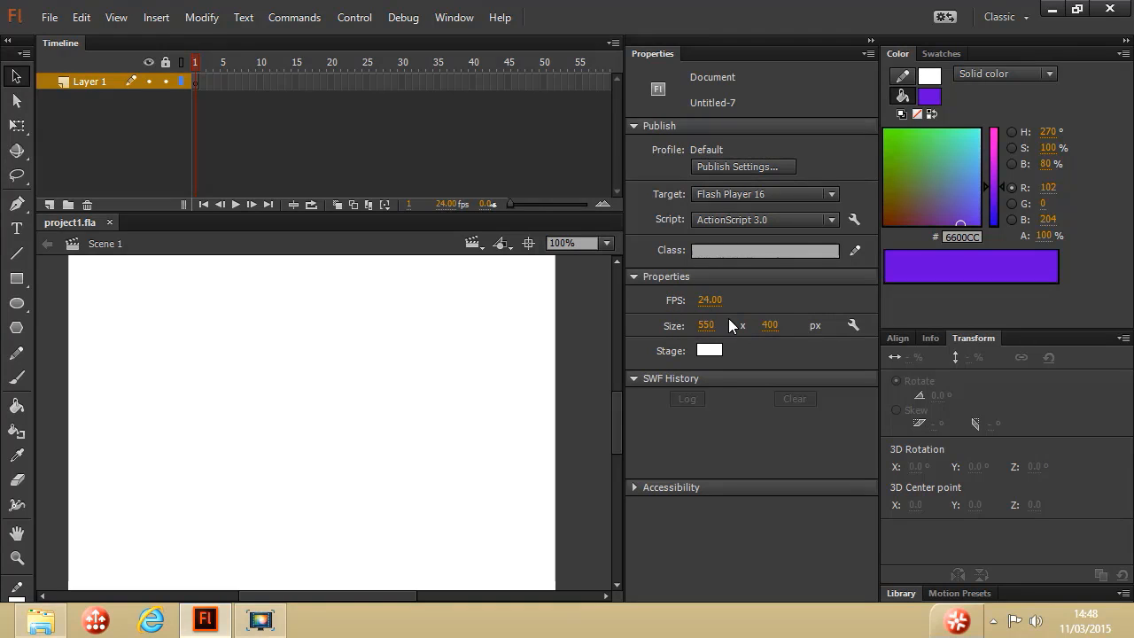
# Examine the Properties options of the Oval, Paint Bucket and Rectangle tools
pyautogui.click(16, 304)
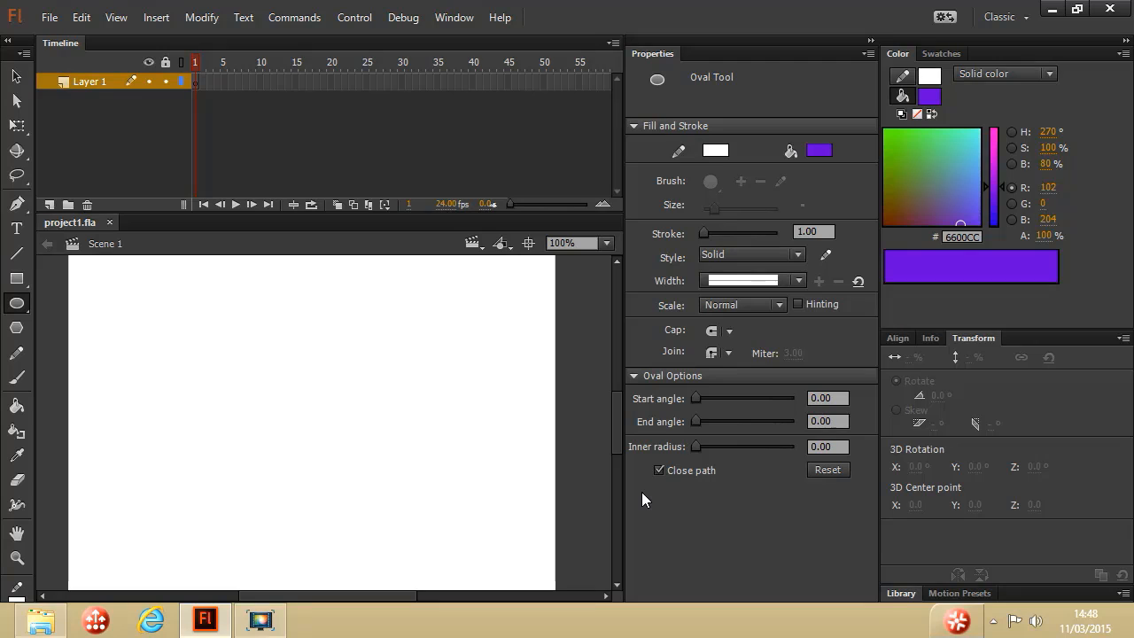
pyautogui.click(16, 405)
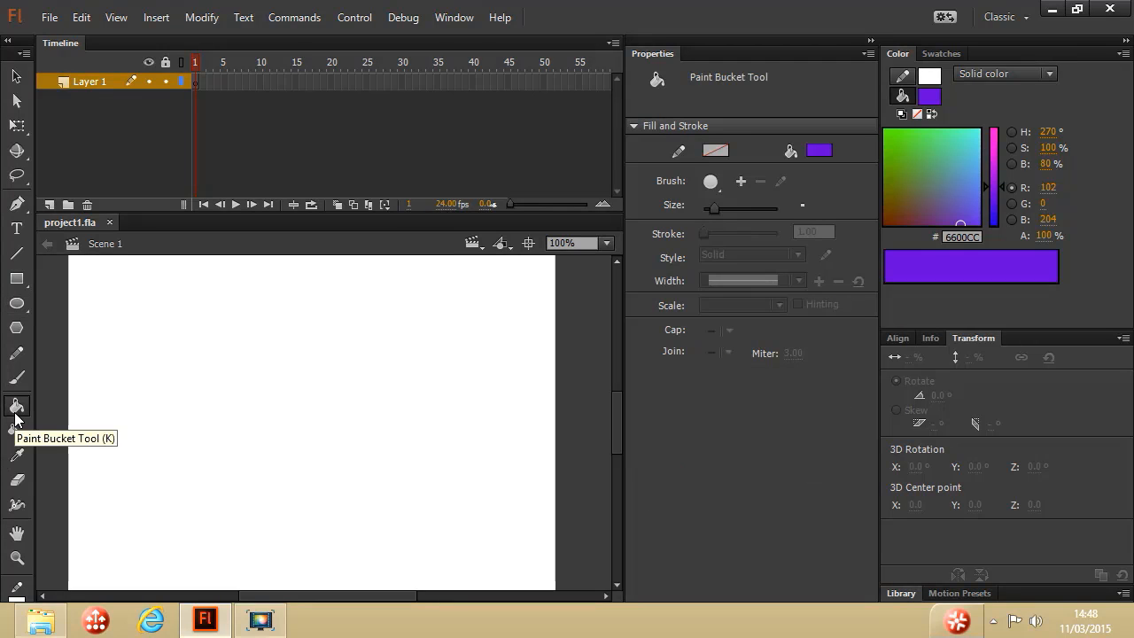
pyautogui.click(16, 278)
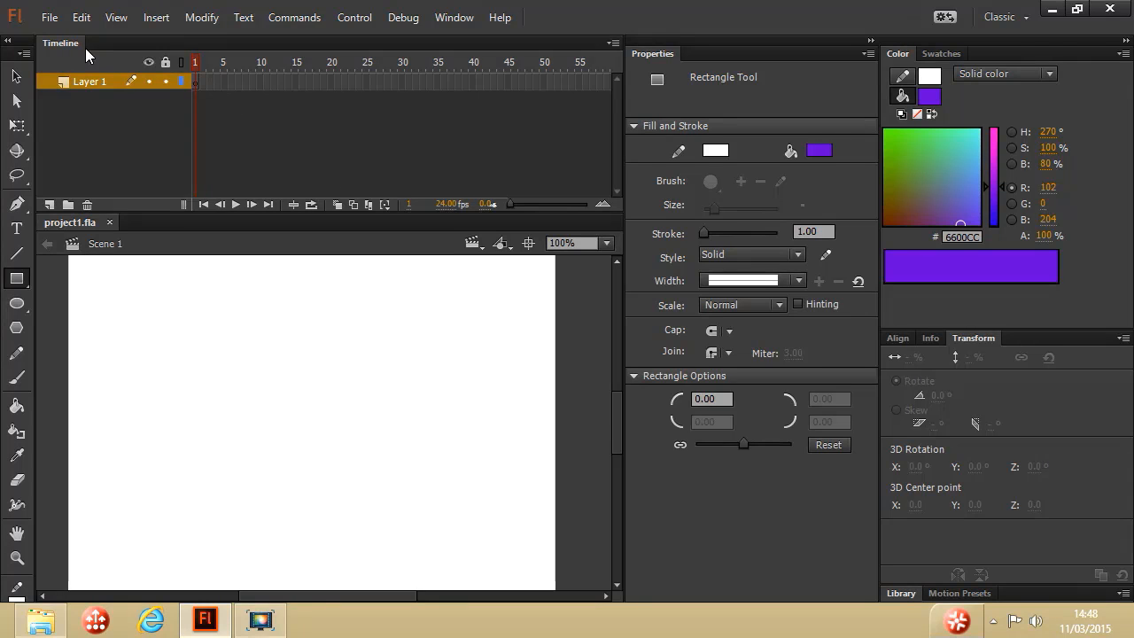
# Select frame 1 of Layer 1 in the timeline to view its frame properties
pyautogui.click(197, 82)
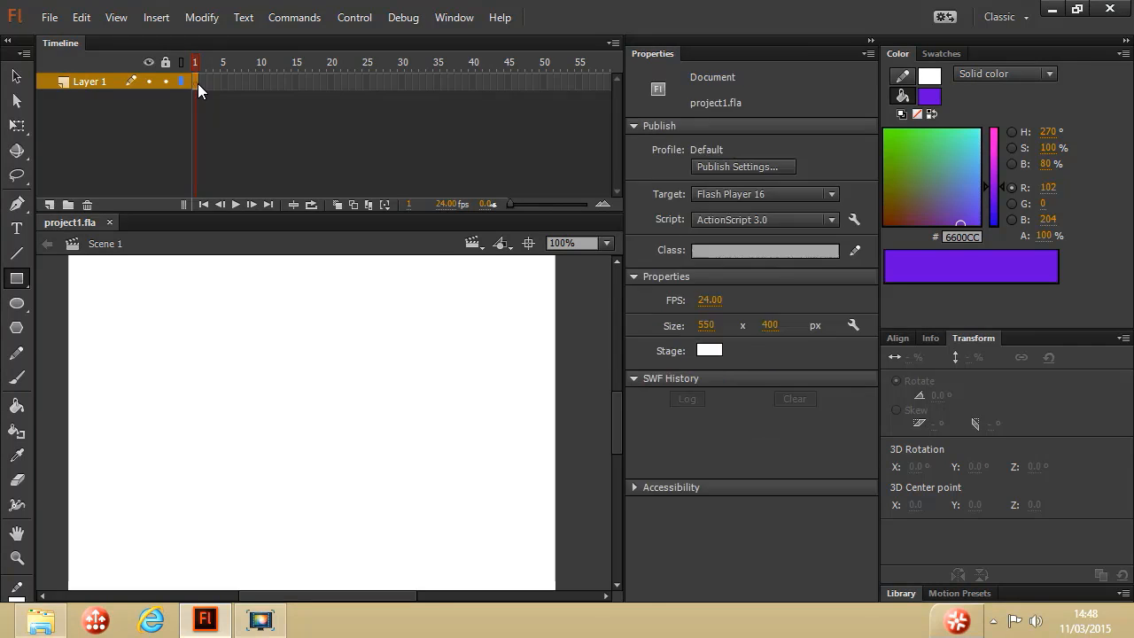
pyautogui.click(203, 81)
pyautogui.click(226, 84)
pyautogui.click(195, 82)
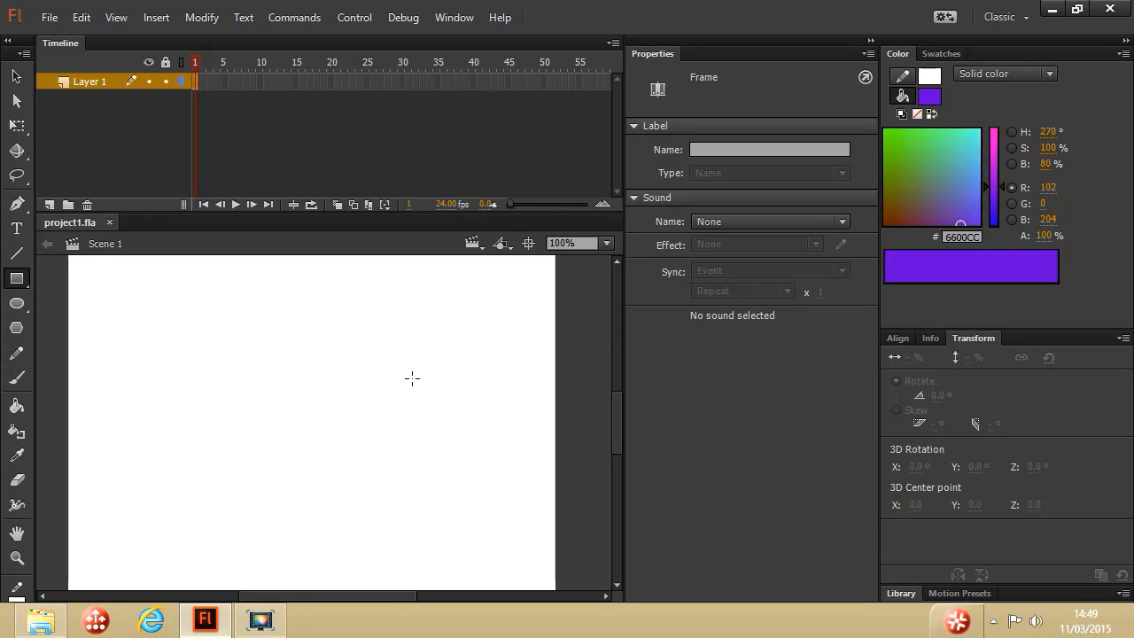
pyautogui.click(51, 18)
pyautogui.moveTo(228, 22)
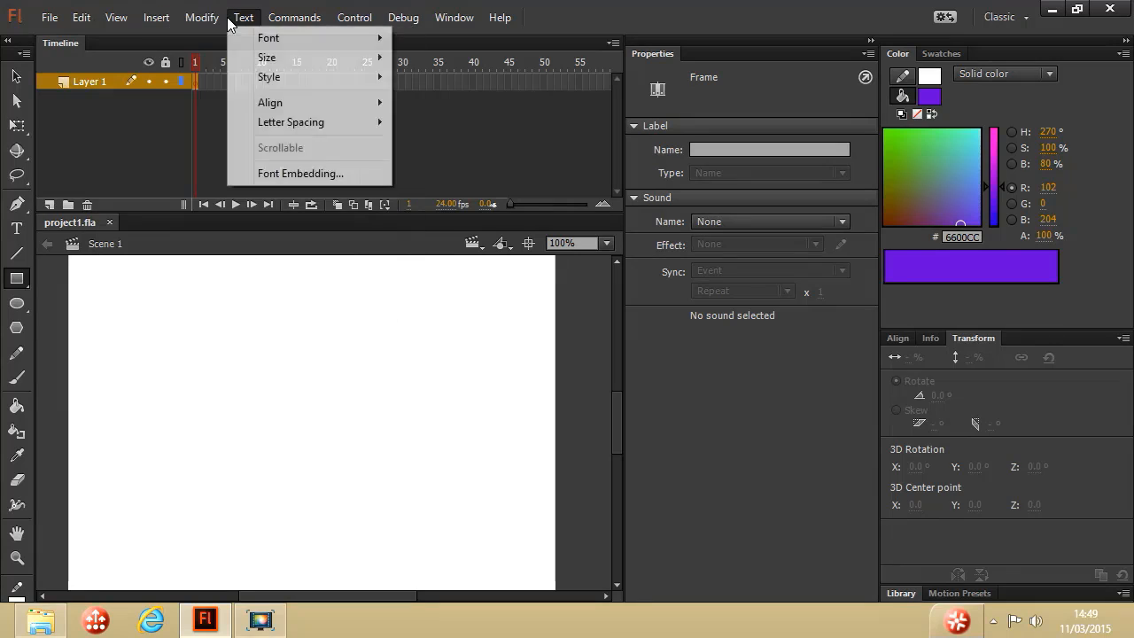
pyautogui.click(252, 15)
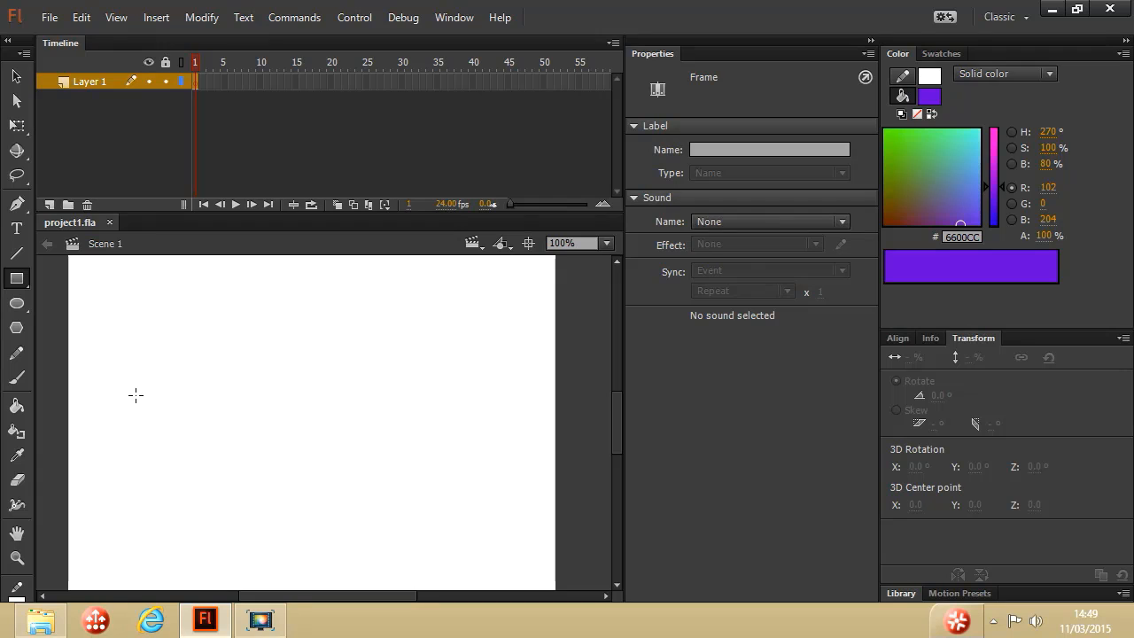
# Close project1.fla and create a new ActionScript 3.0 document from the welcome screen
pyautogui.click(109, 222)
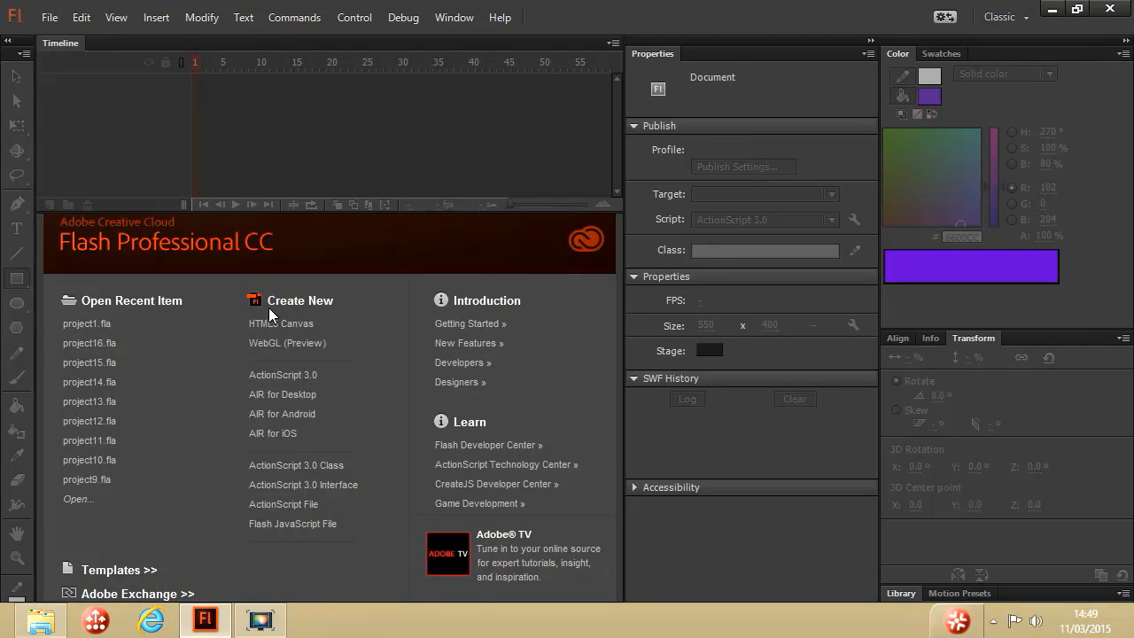
pyautogui.click(292, 376)
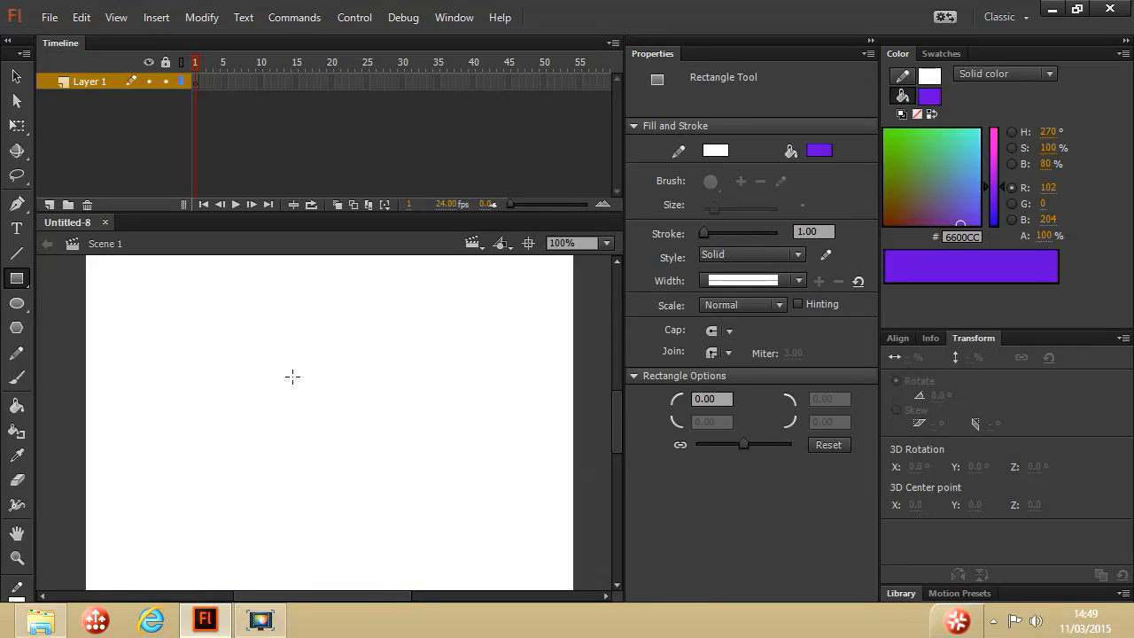
# Save the new document over the existing project1 file in Flash Document (*.fla) format
pyautogui.click(52, 17)
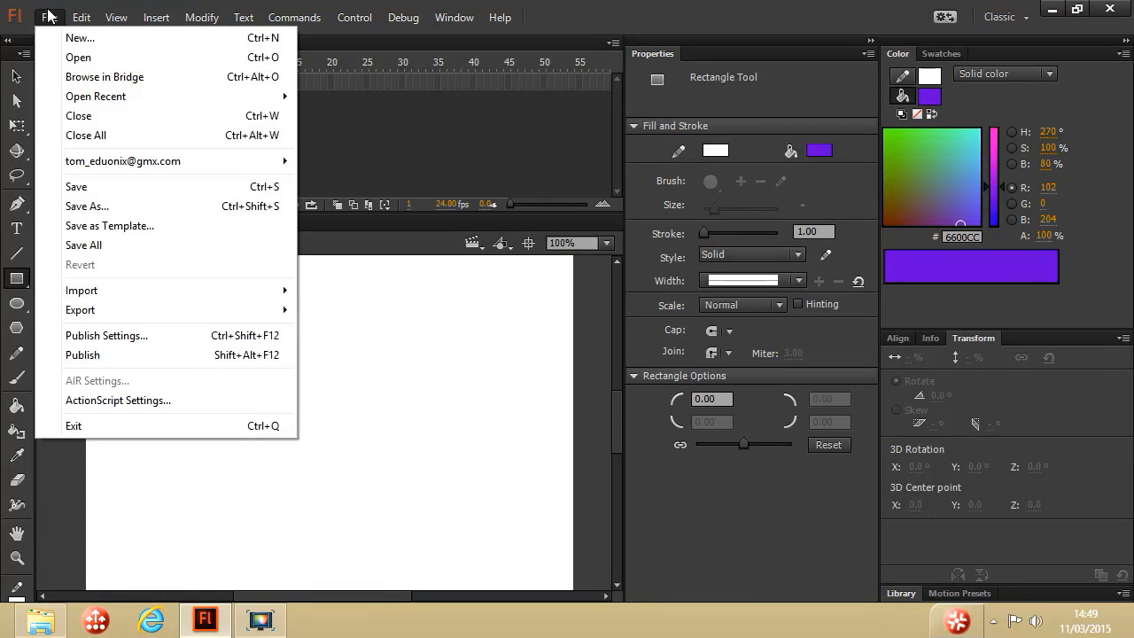
pyautogui.click(98, 207)
pyautogui.click(886, 293)
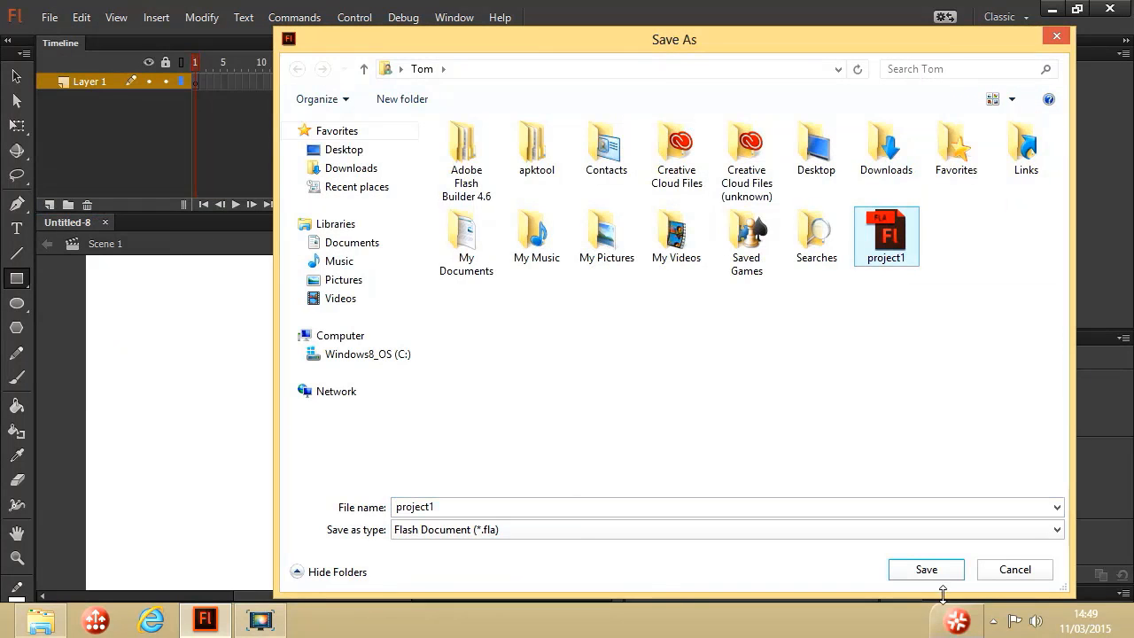
pyautogui.click(926, 569)
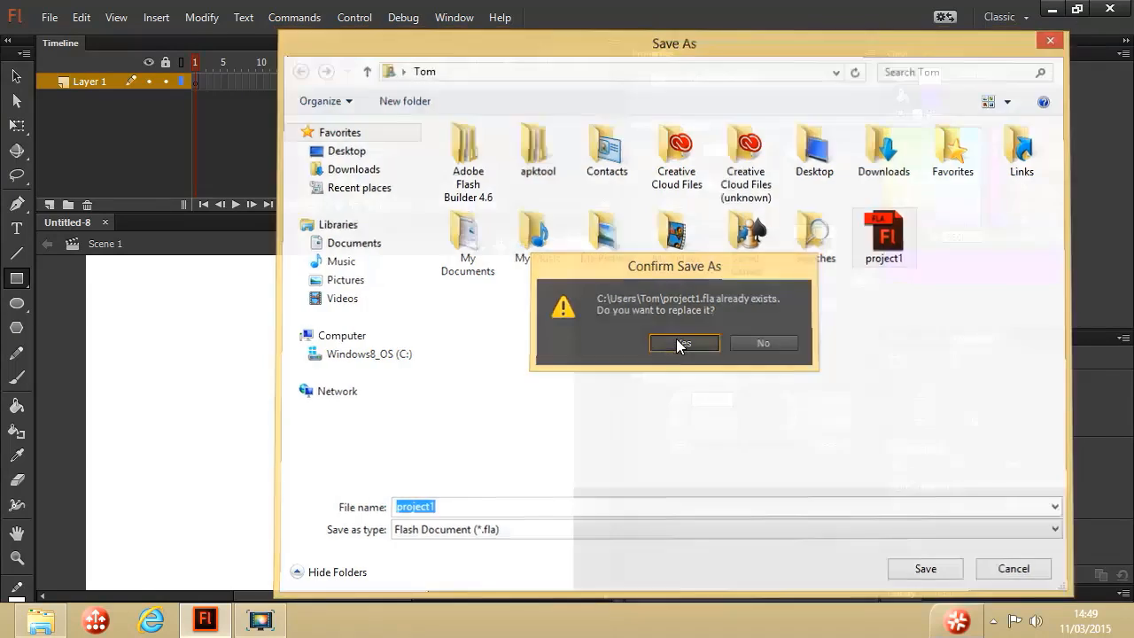
pyautogui.click(680, 343)
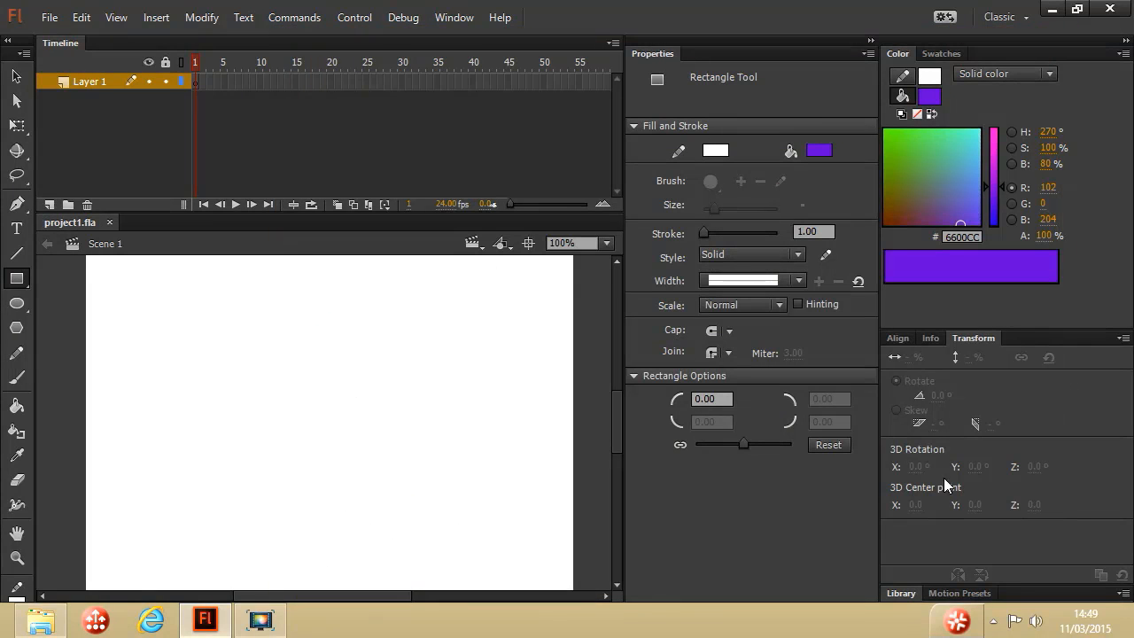
pyautogui.click(454, 20)
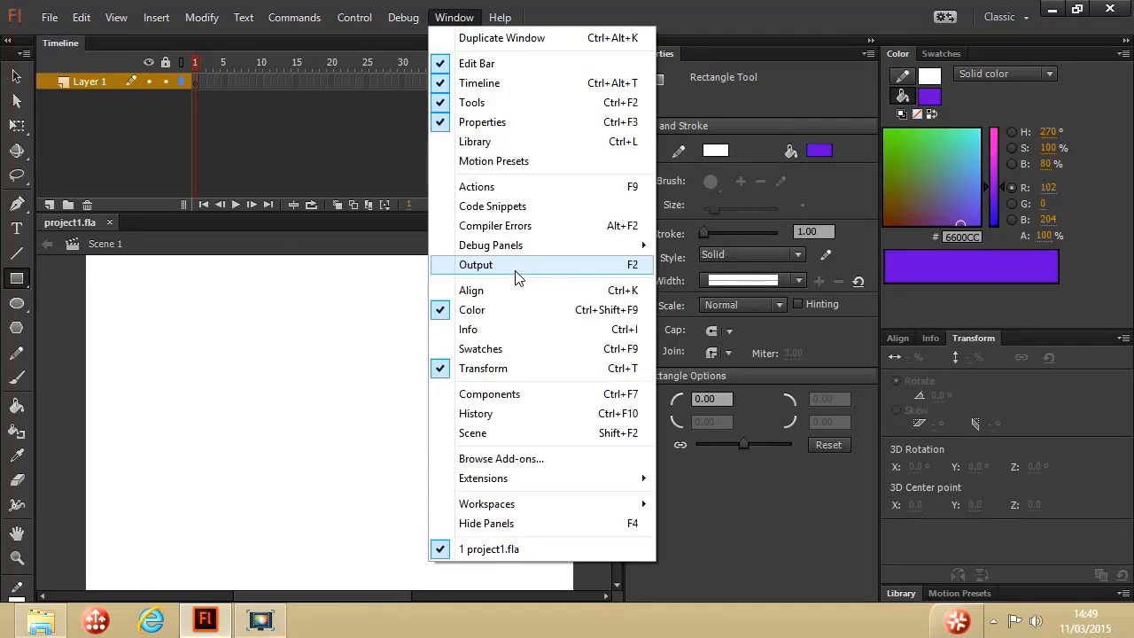
pyautogui.moveTo(524, 501)
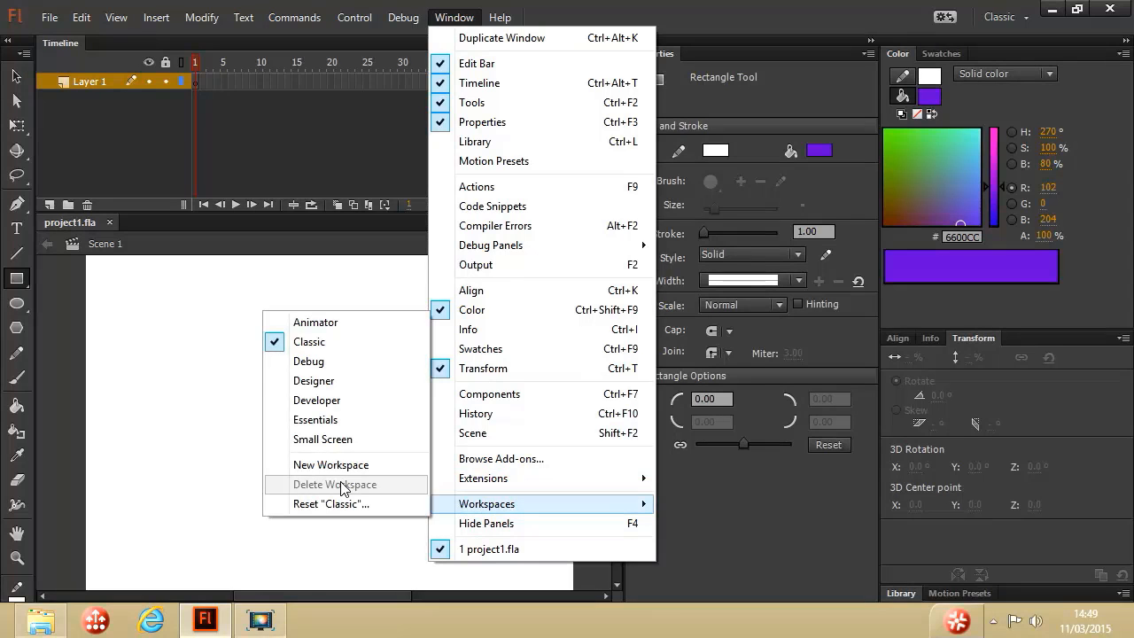
pyautogui.click(56, 348)
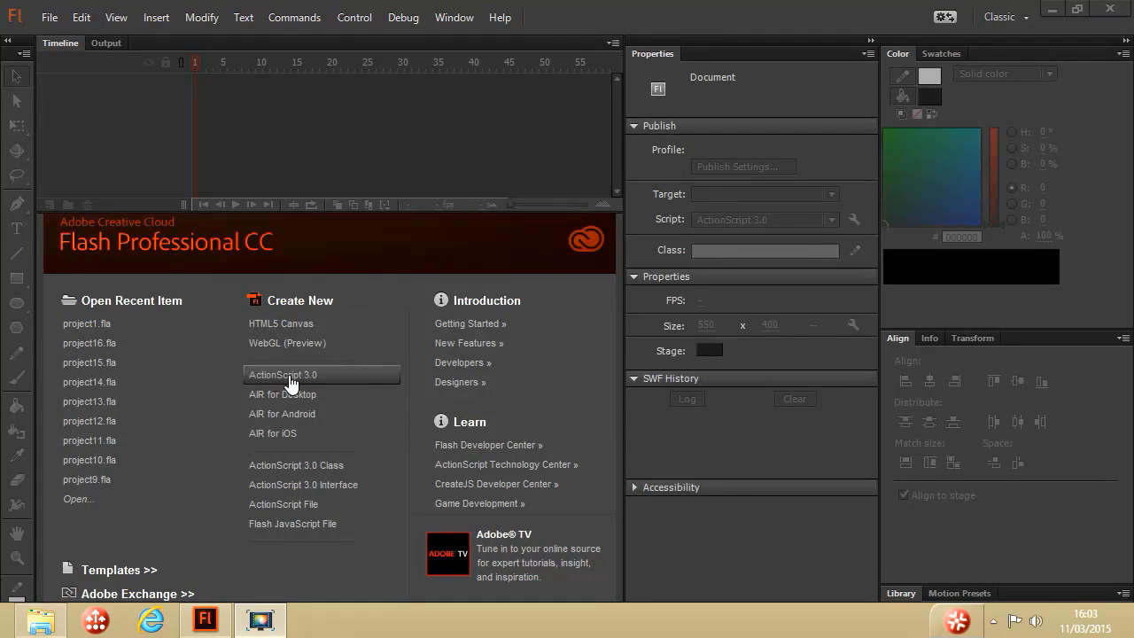
# Create a new ActionScript 3.0 document with a 550 × 400 px stage, 24 fps and a white background
pyautogui.click(51, 17)
pyautogui.click(63, 36)
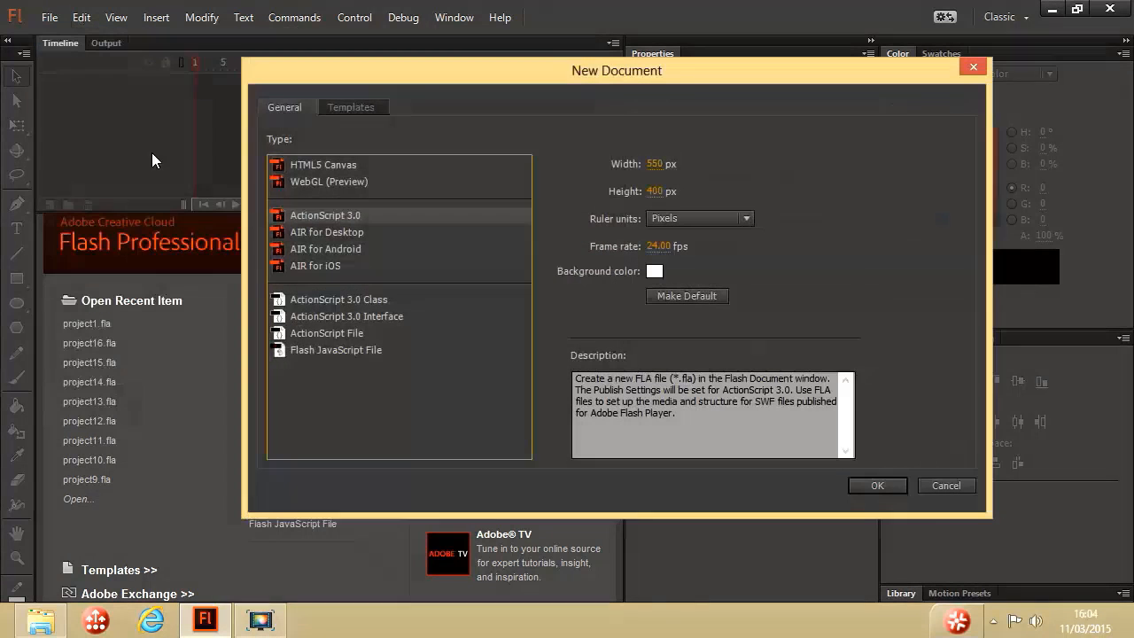
pyautogui.click(875, 486)
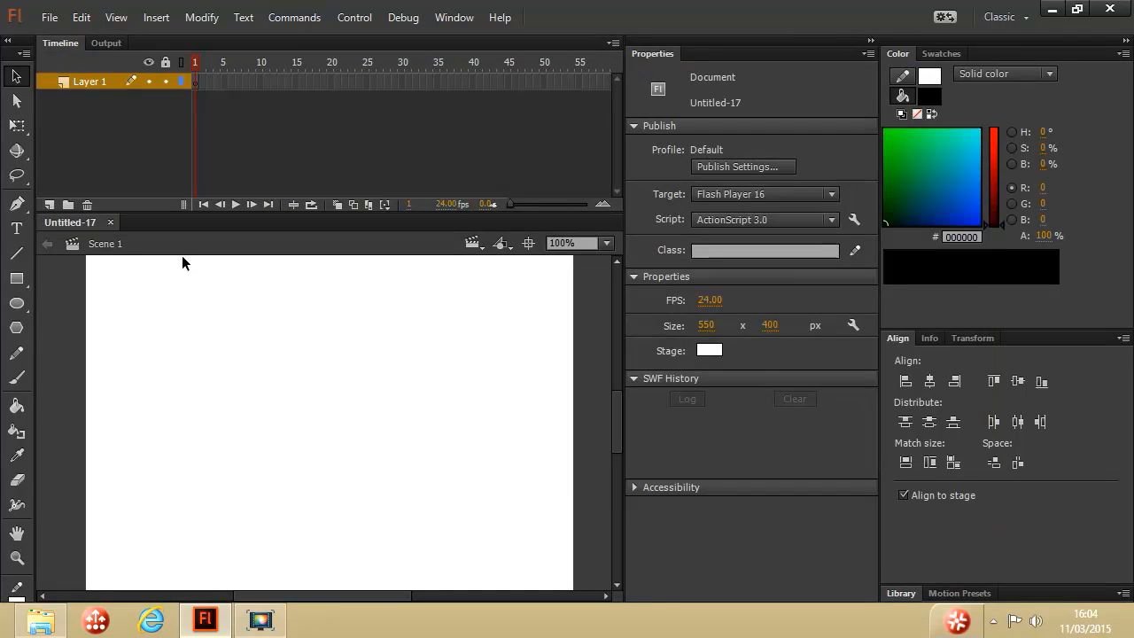
# Save the document as project1 in the Eduonix folder as a Flash Document (*.fla)
pyautogui.click(49, 17)
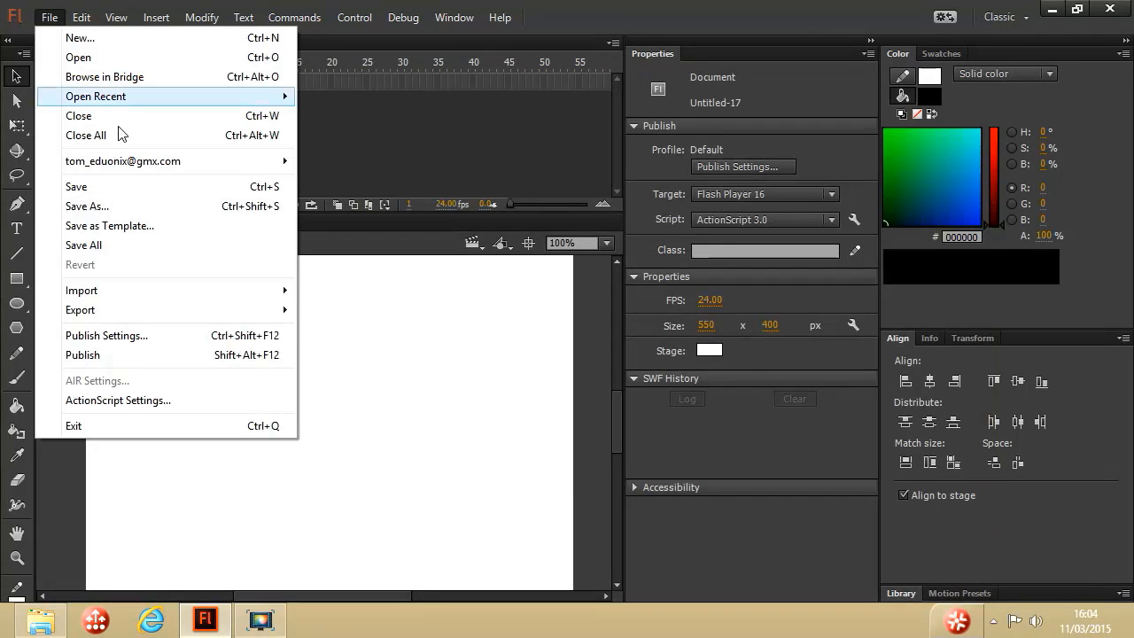
pyautogui.click(87, 206)
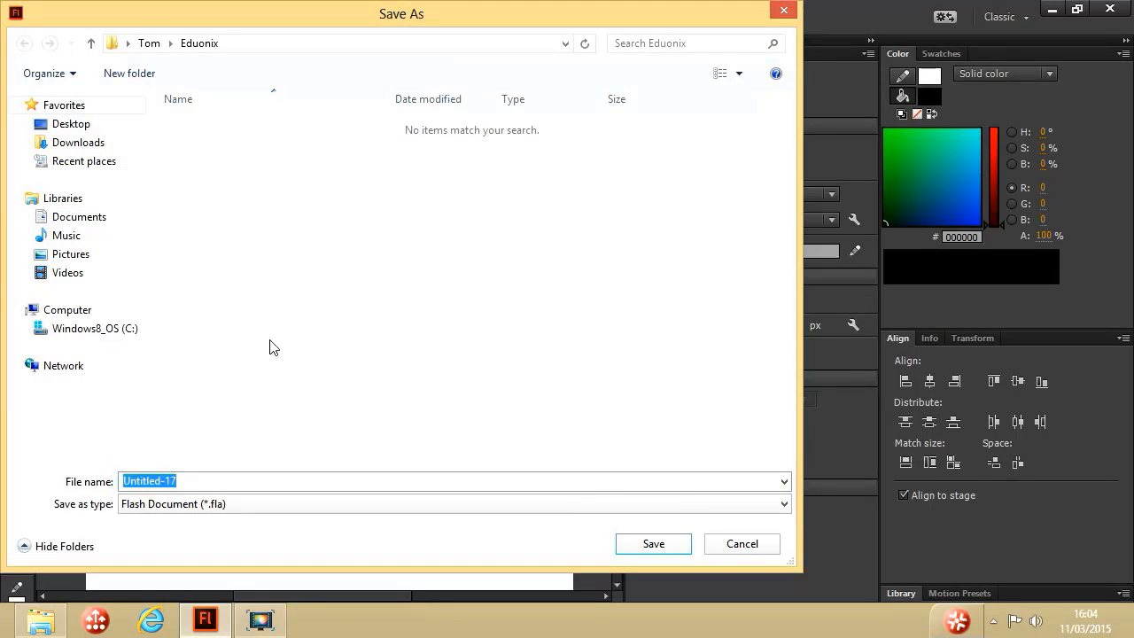
pyautogui.write('proje')
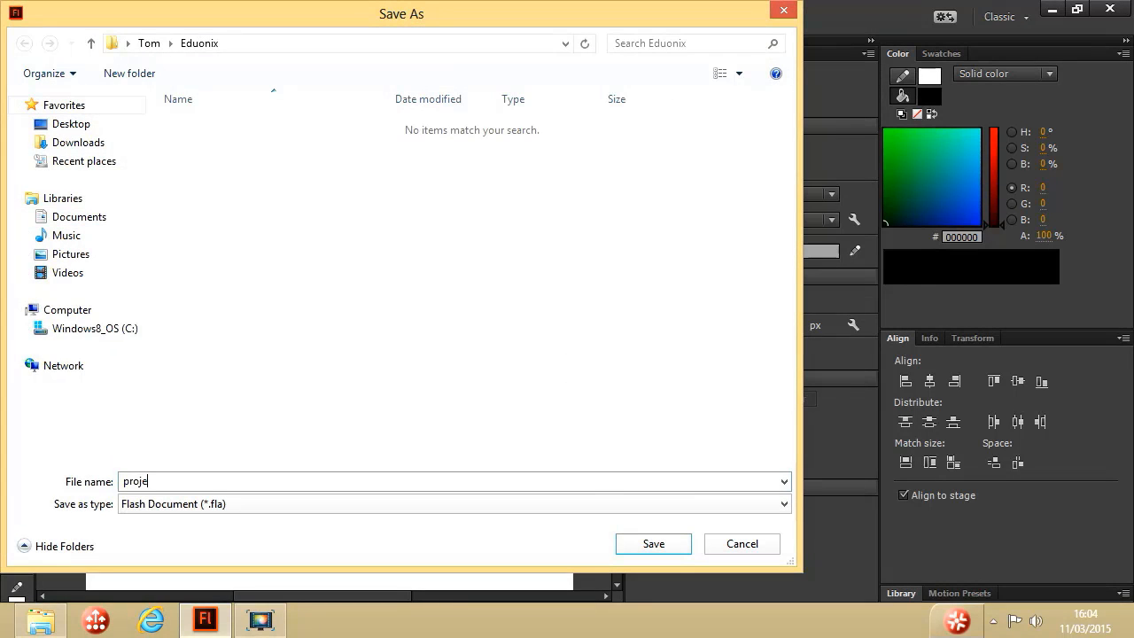
pyautogui.write('ct1')
pyautogui.click(653, 544)
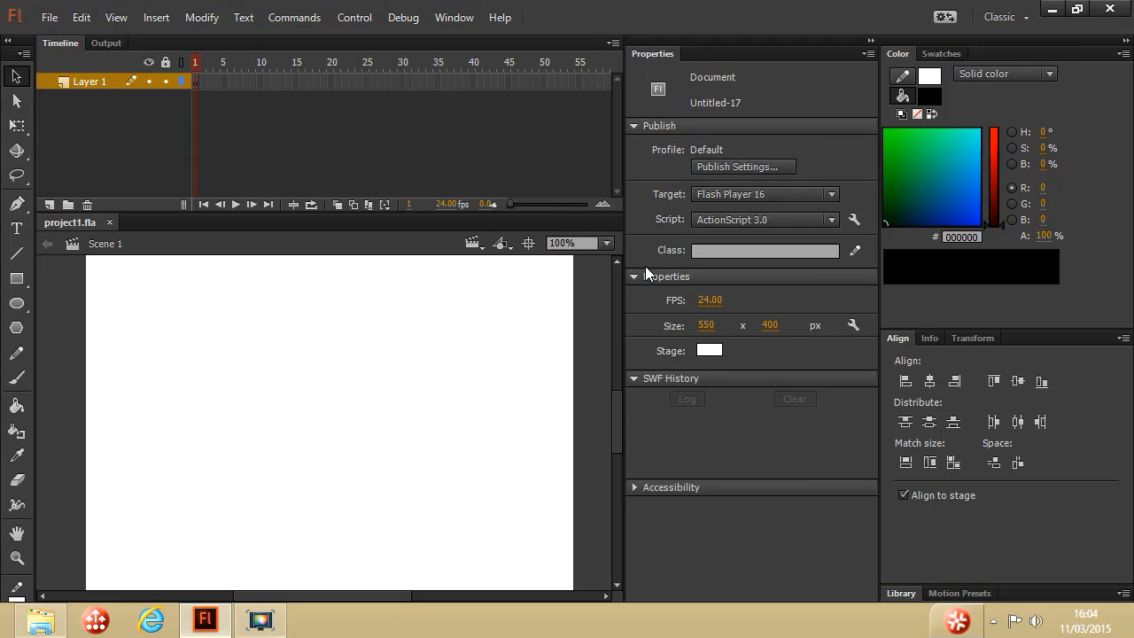
# Add static text "Hello World" in Open Sans and move it near the stage centre, at about X 239, Y 180
pyautogui.click(14, 230)
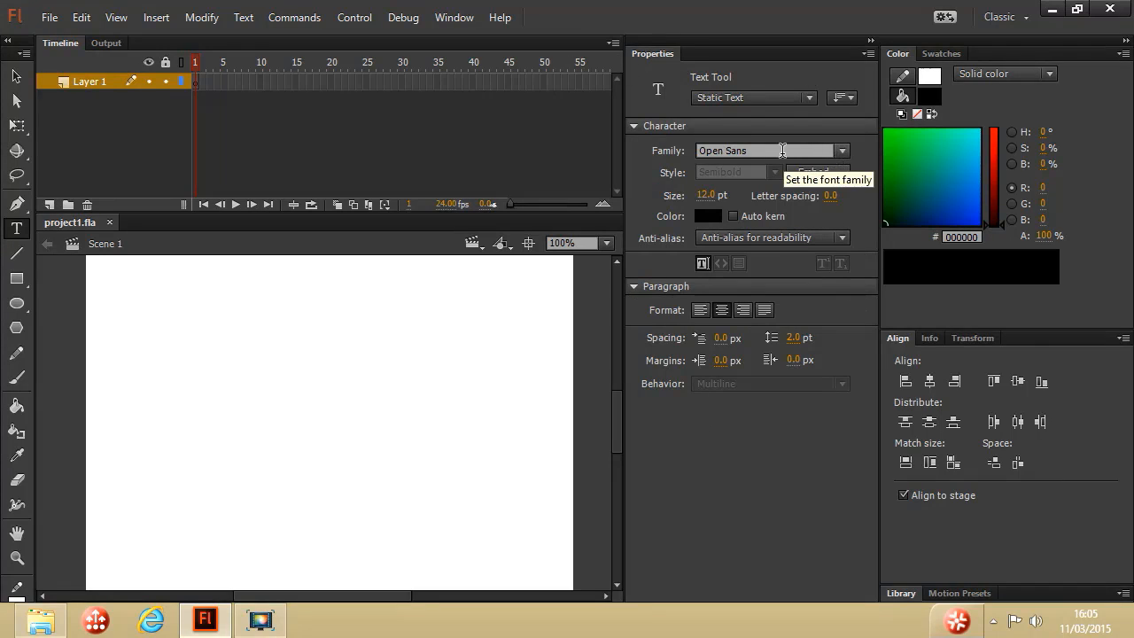
pyautogui.click(842, 151)
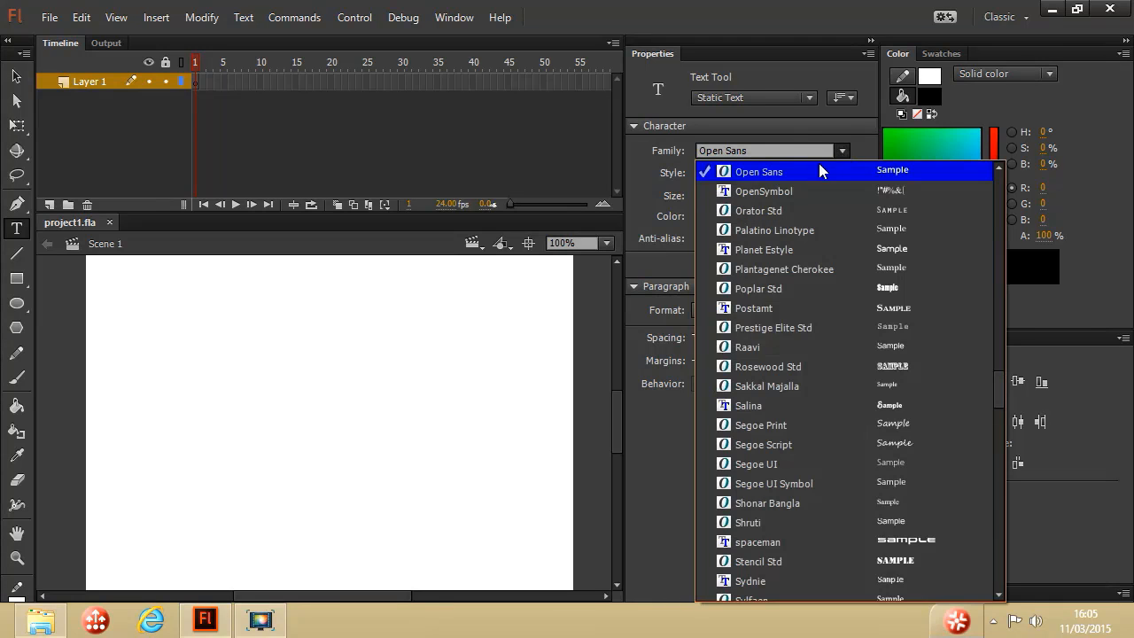
pyautogui.click(766, 175)
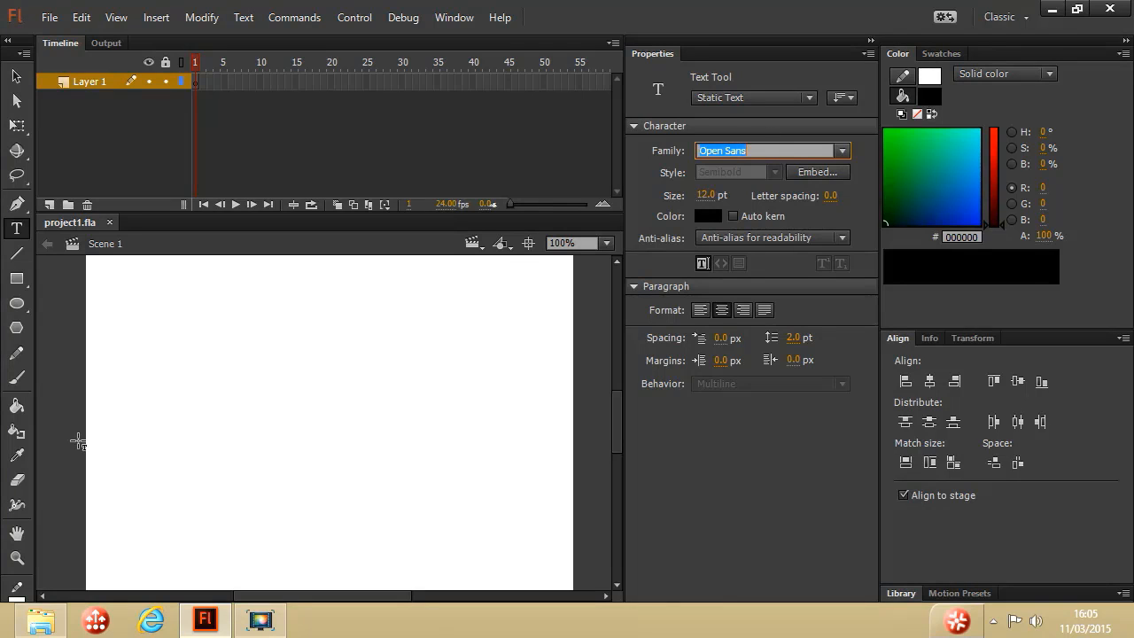
pyautogui.click(246, 410)
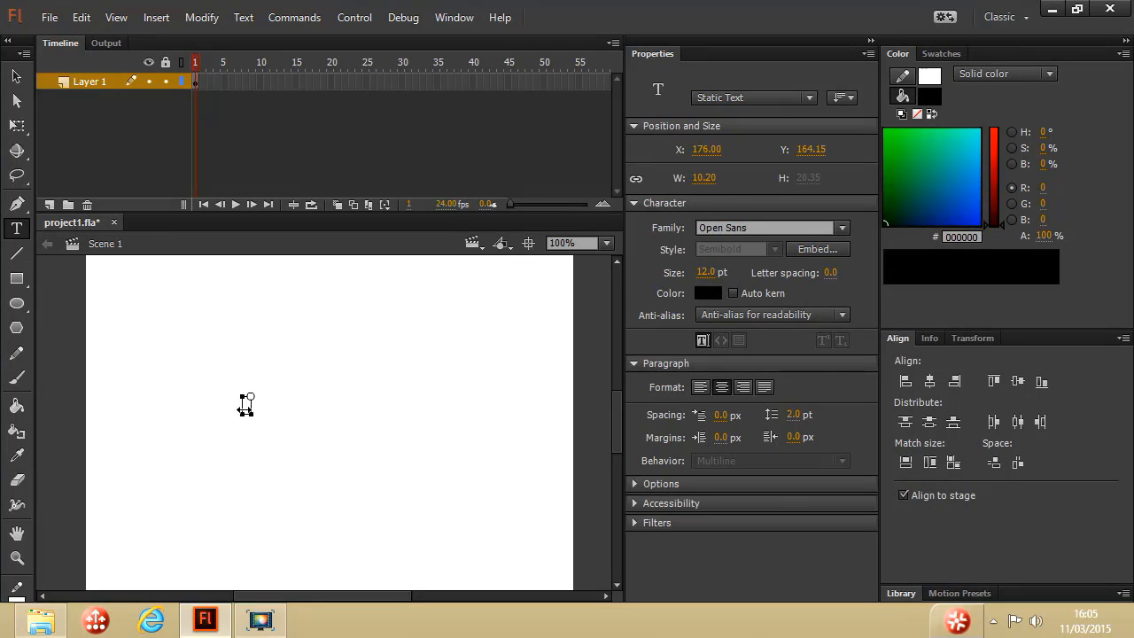
pyautogui.write('Hello World')
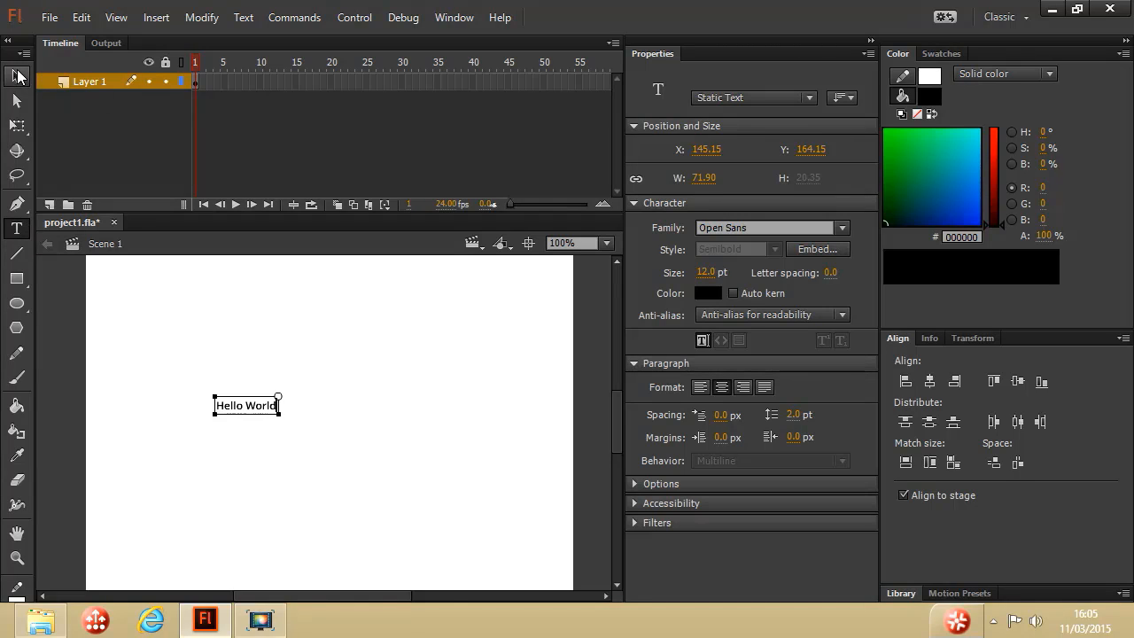
pyautogui.click(18, 76)
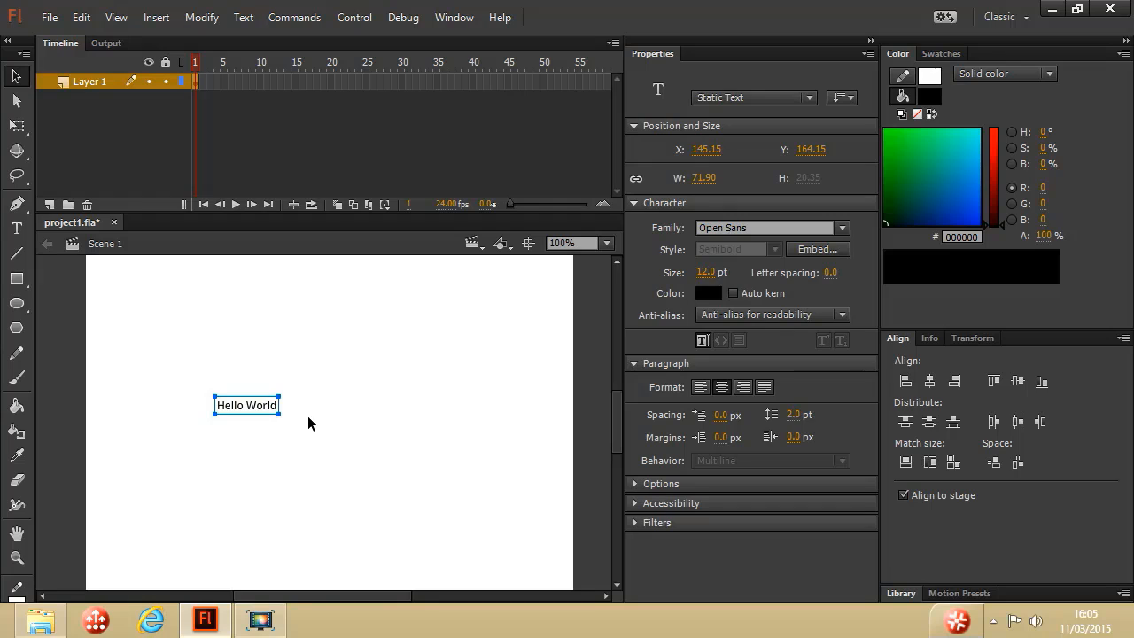
pyautogui.moveTo(254, 405); pyautogui.dragTo(335, 425)
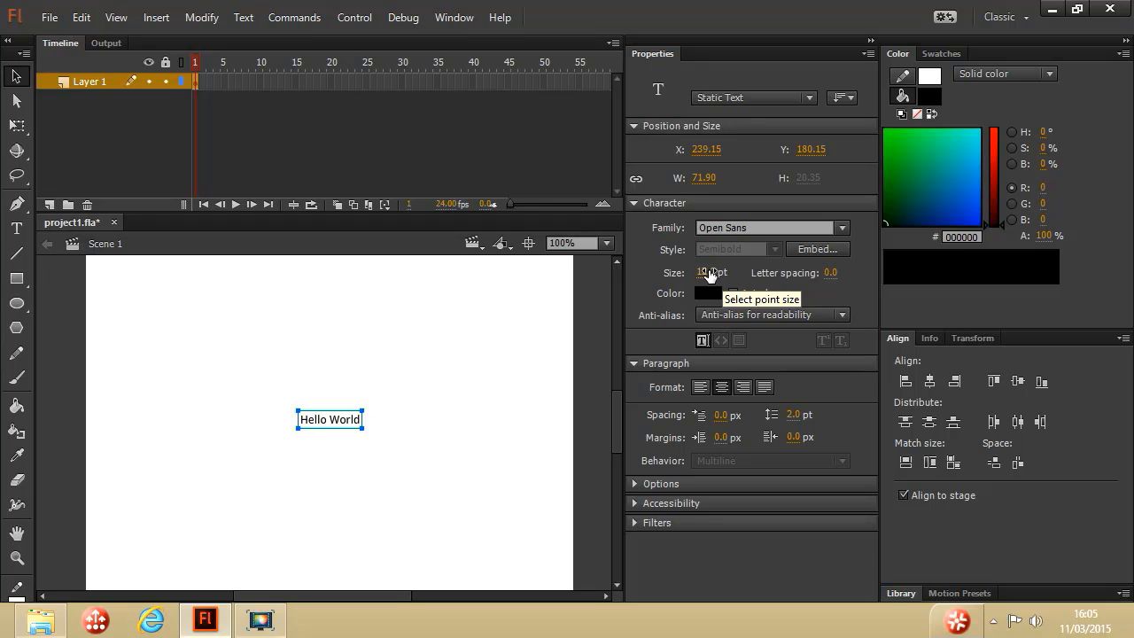
# Set the "Hello World" text to 80 pt and colour it blue (#0000FF)
pyautogui.moveTo(709, 274)
pyautogui.mouseDown()
pyautogui.moveTo(766, 272)
pyautogui.moveTo(717, 273)
pyautogui.moveTo(726, 274)
pyautogui.mouseUp()
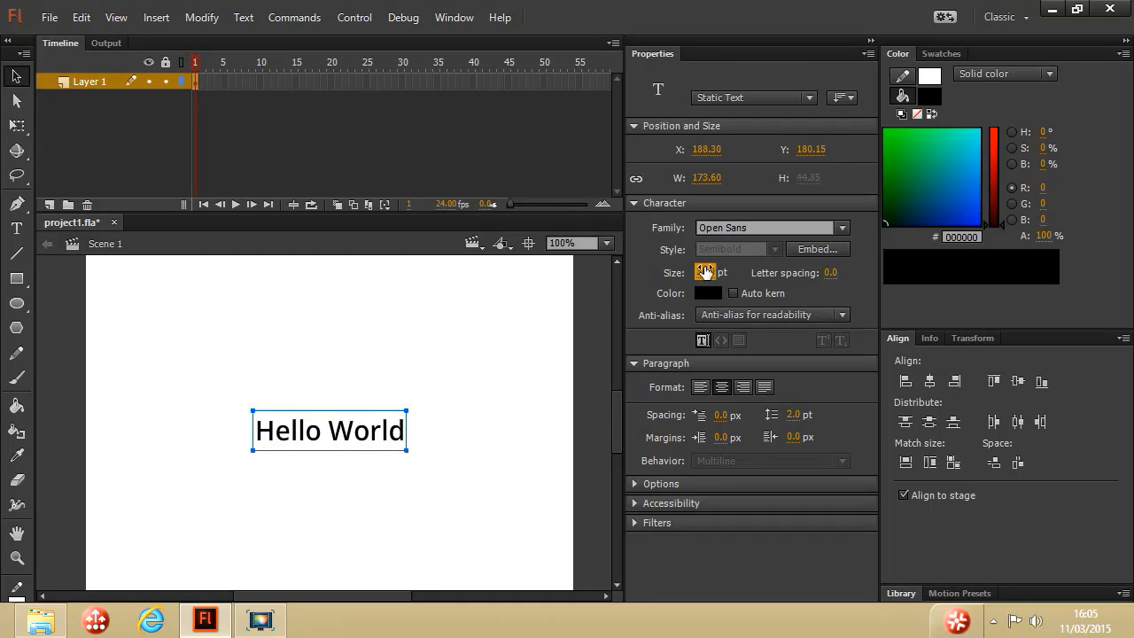
pyautogui.click(704, 274)
pyautogui.press('Return')
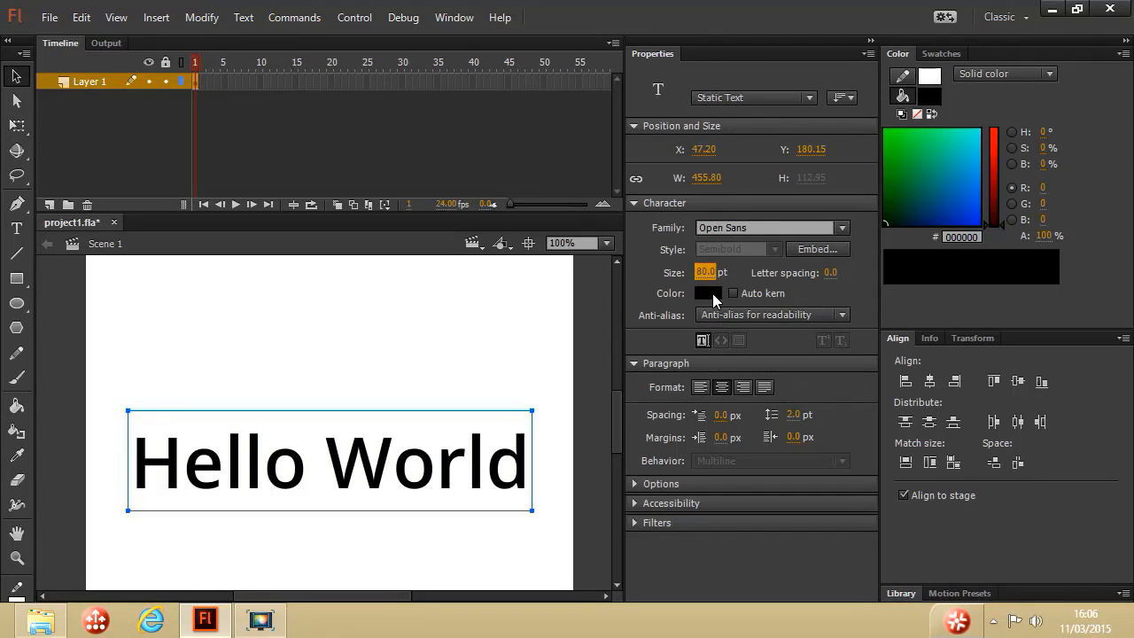
pyautogui.click(928, 96)
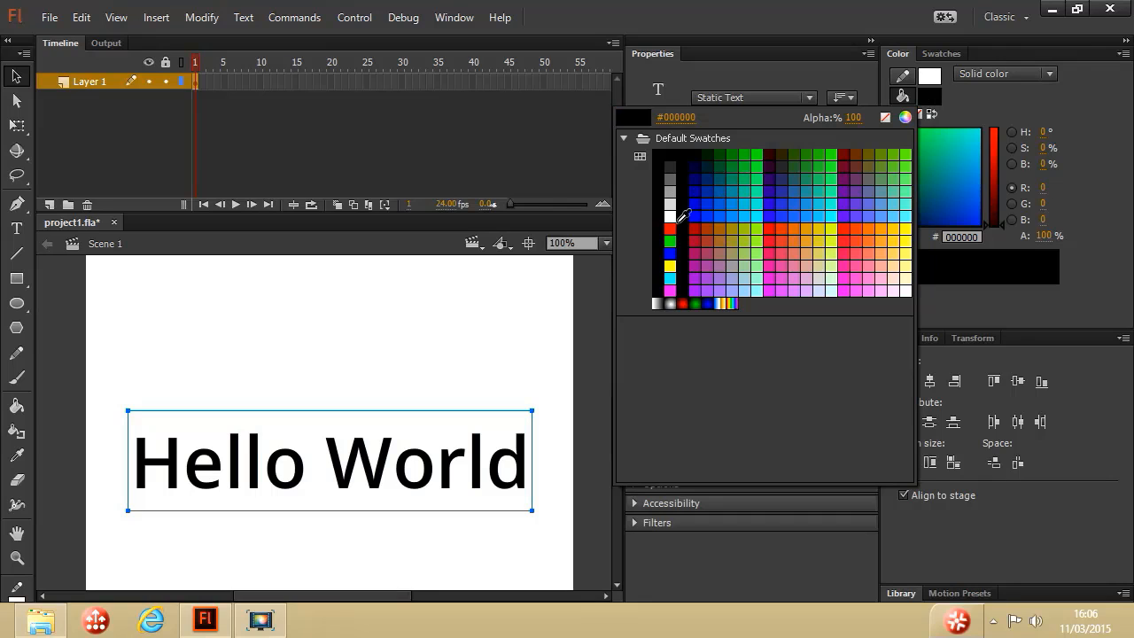
pyautogui.click(670, 253)
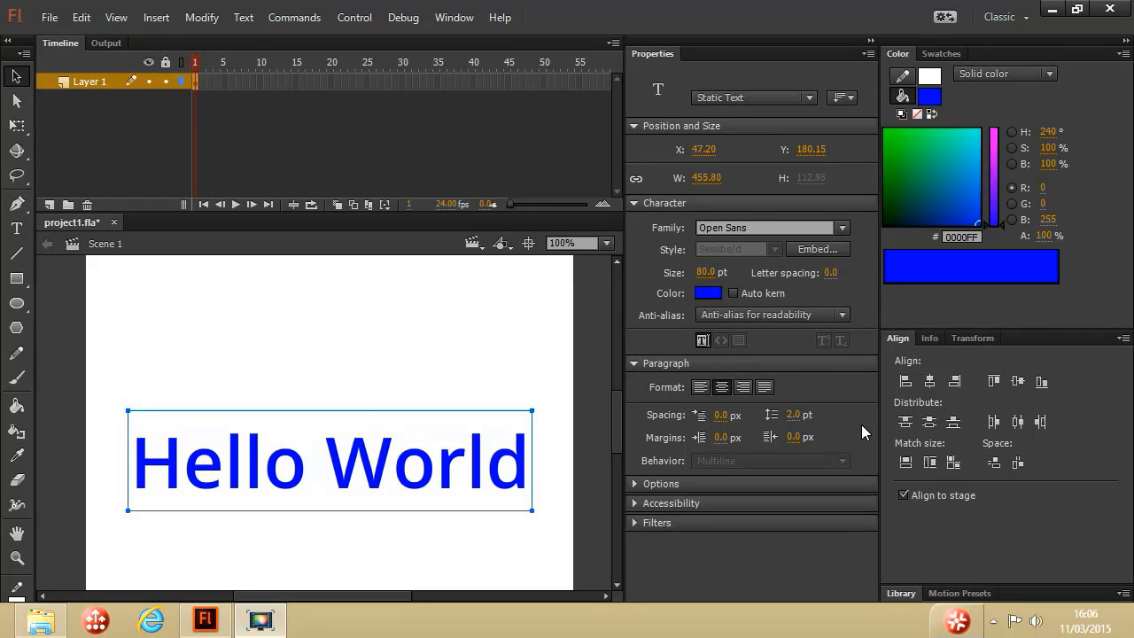
# Centre the "Hello World" text horizontally and vertically relative to the stage
pyautogui.click(905, 494)
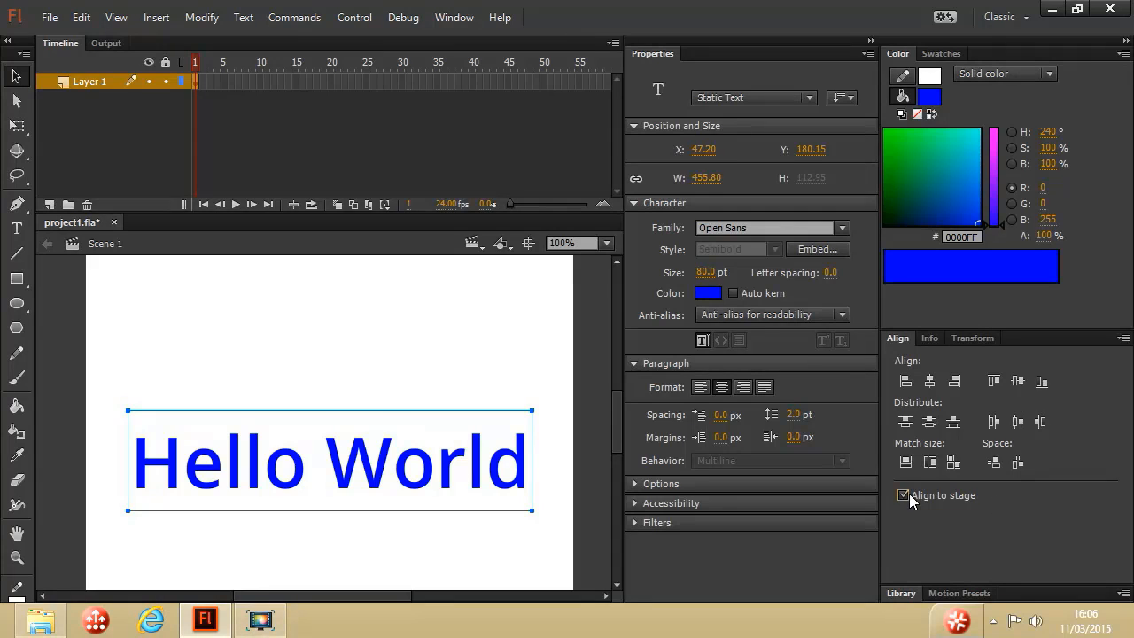
pyautogui.click(926, 339)
pyautogui.click(970, 340)
pyautogui.click(898, 340)
pyautogui.click(933, 379)
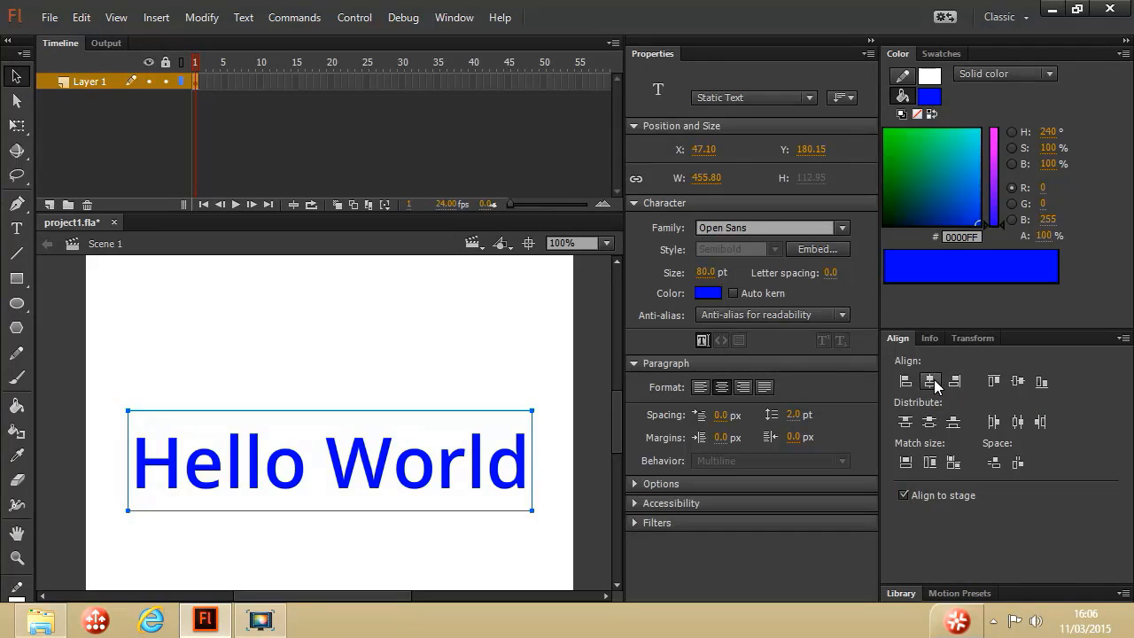
pyautogui.click(1017, 382)
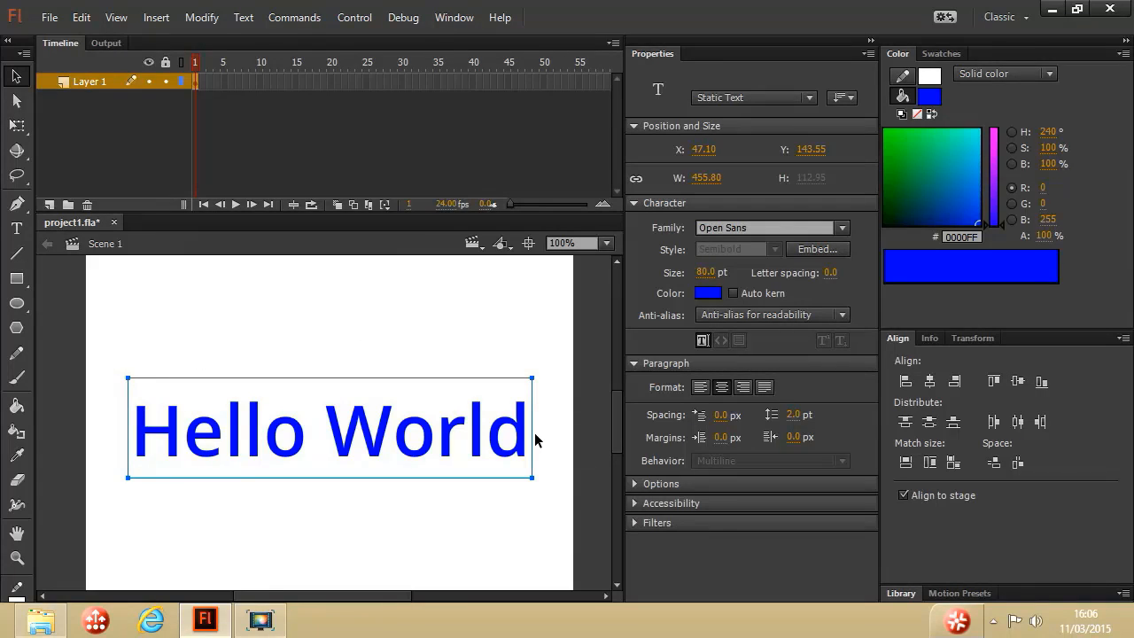
# Try left, right and justified paragraph formatting on the "Hello World" text, then return it to centred
pyautogui.click(700, 389)
pyautogui.click(720, 388)
pyautogui.click(742, 388)
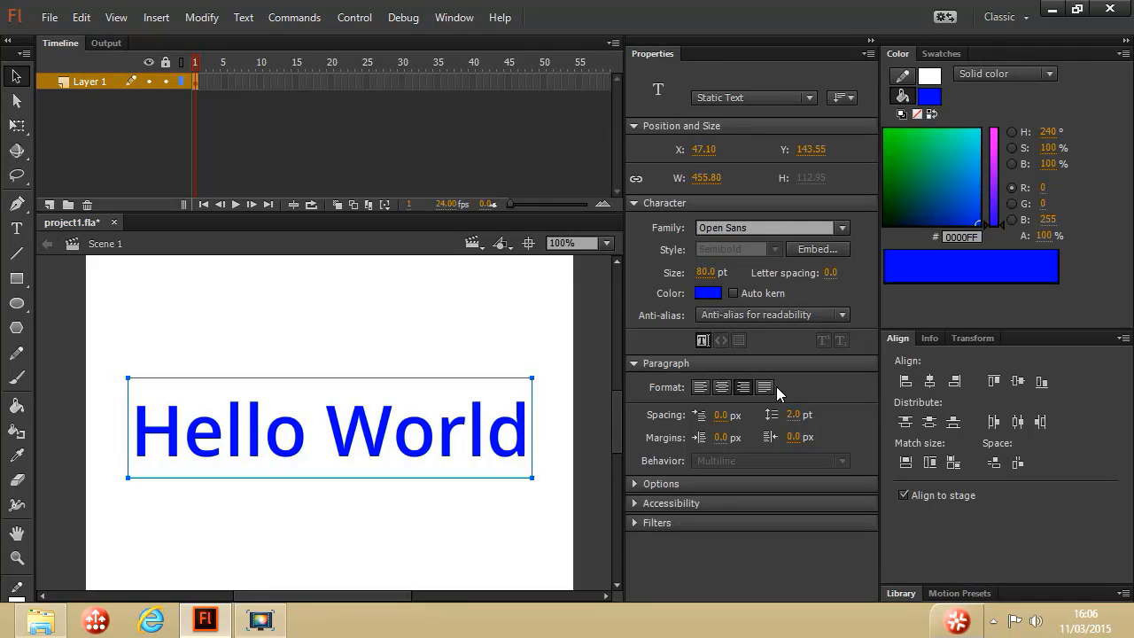
pyautogui.click(765, 388)
pyautogui.click(721, 389)
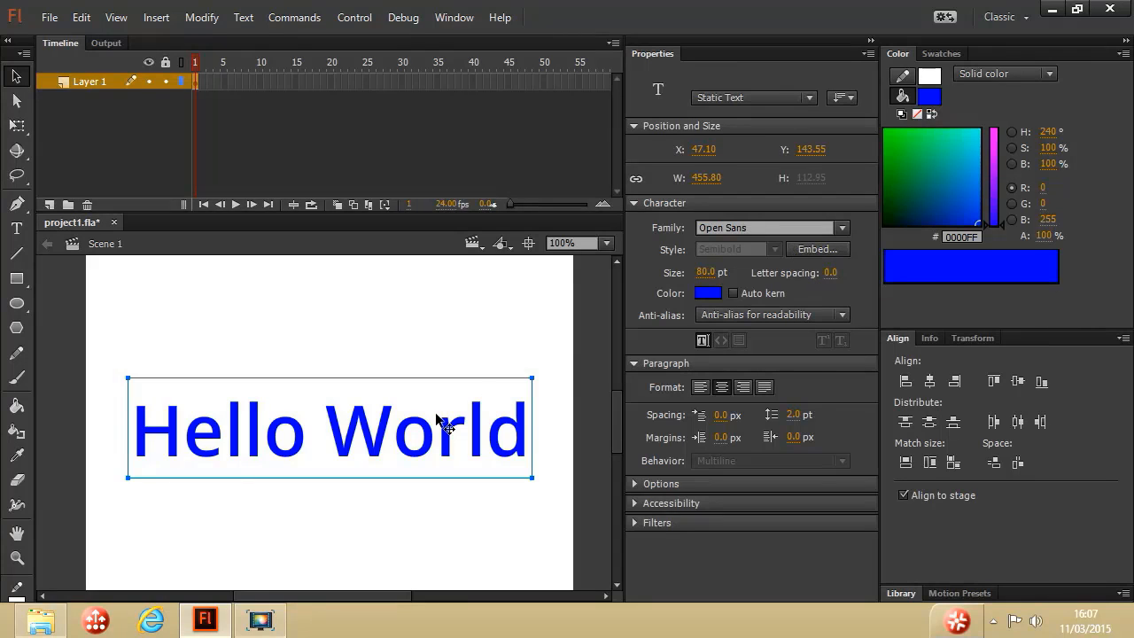
# Embed the Open Sans font with the Uppercase, Lowercase, Numerals and Punctuation character ranges
pyautogui.click(812, 250)
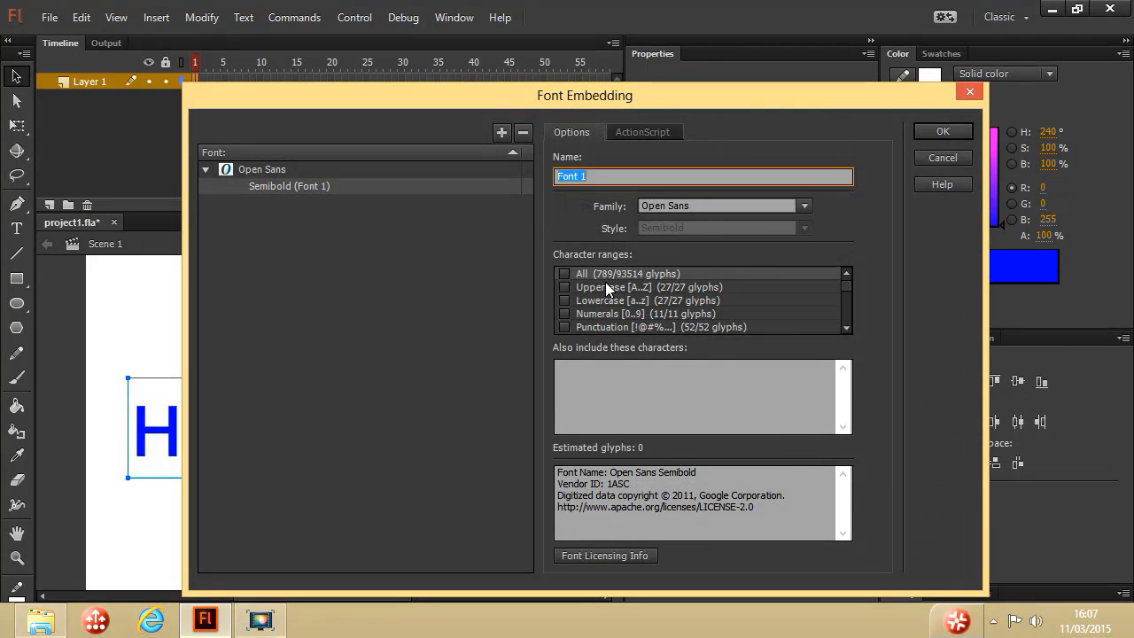
pyautogui.click(565, 286)
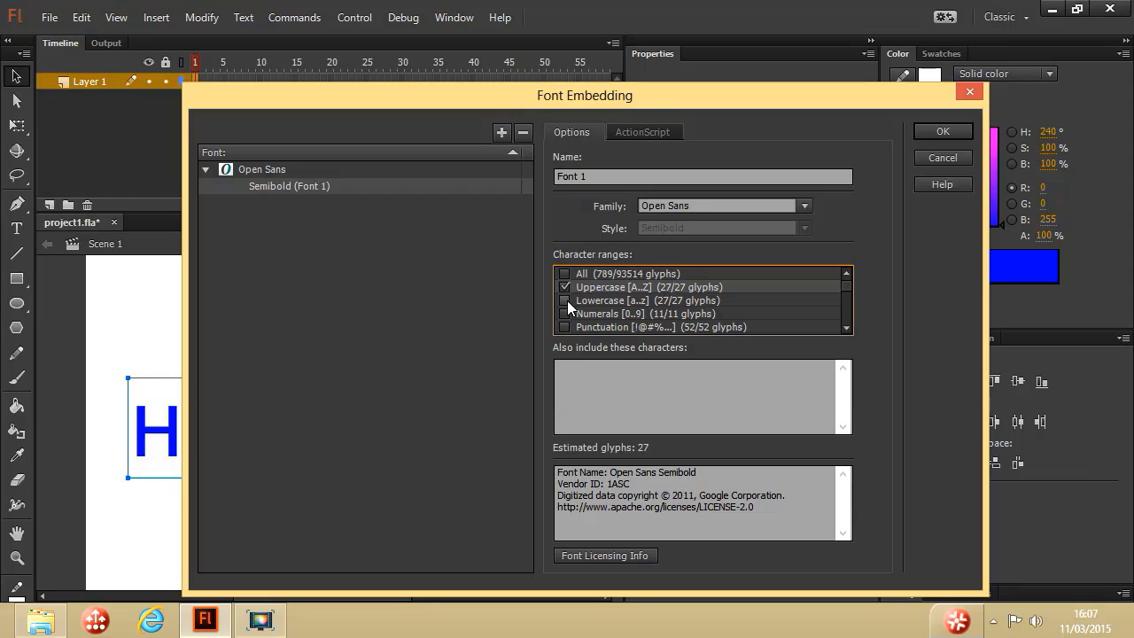
pyautogui.click(565, 300)
pyautogui.click(566, 312)
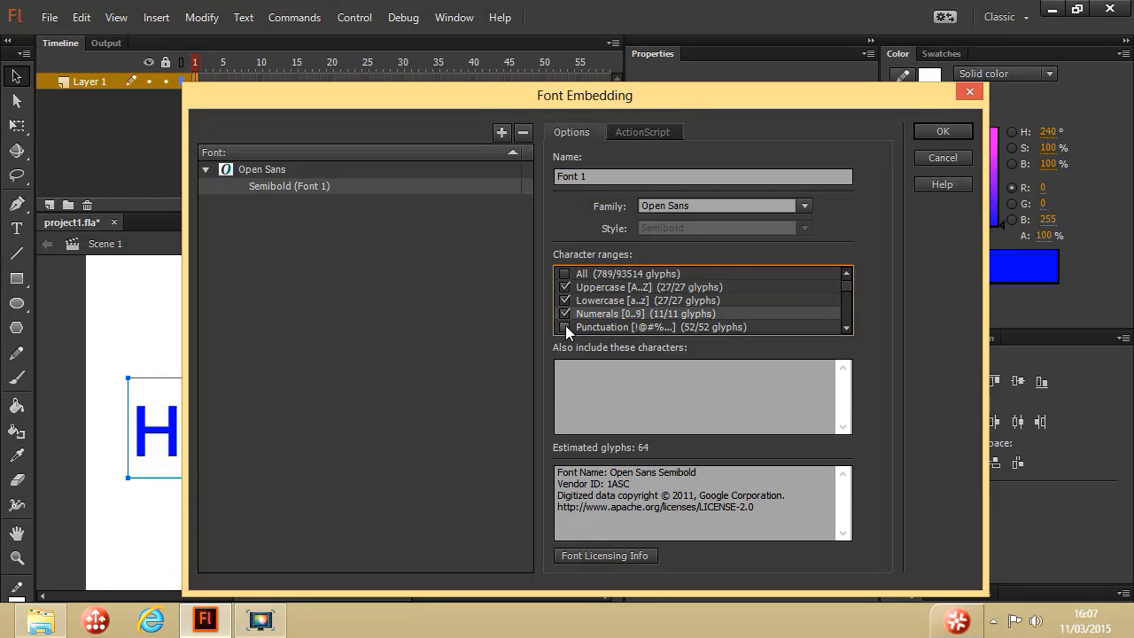
pyautogui.click(565, 326)
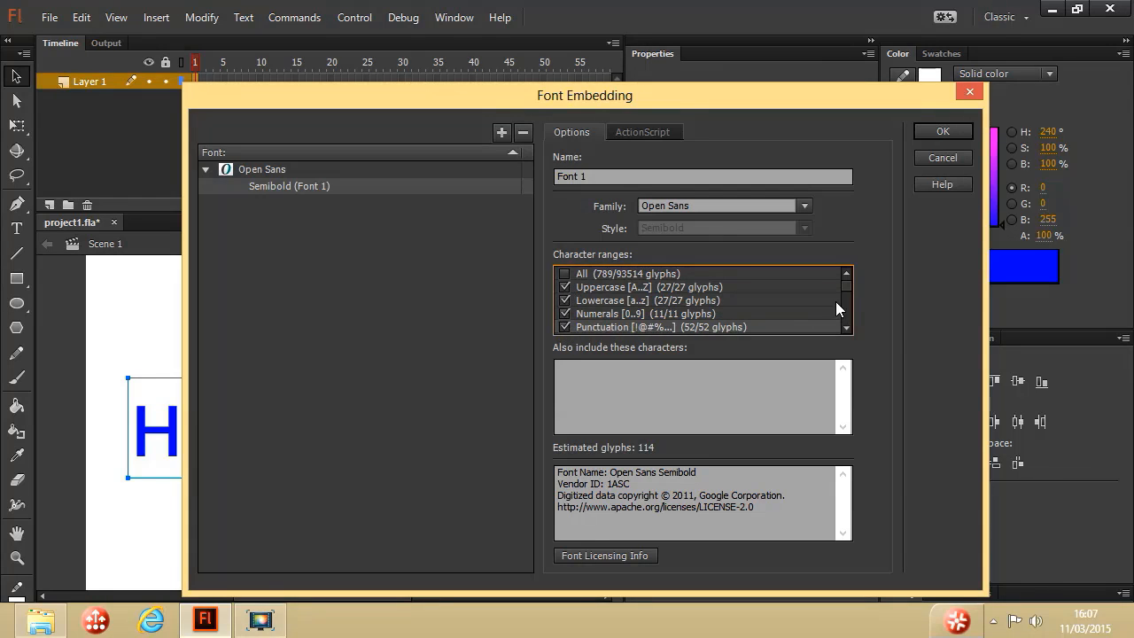
pyautogui.click(847, 328)
pyautogui.click(847, 329)
pyautogui.click(847, 328)
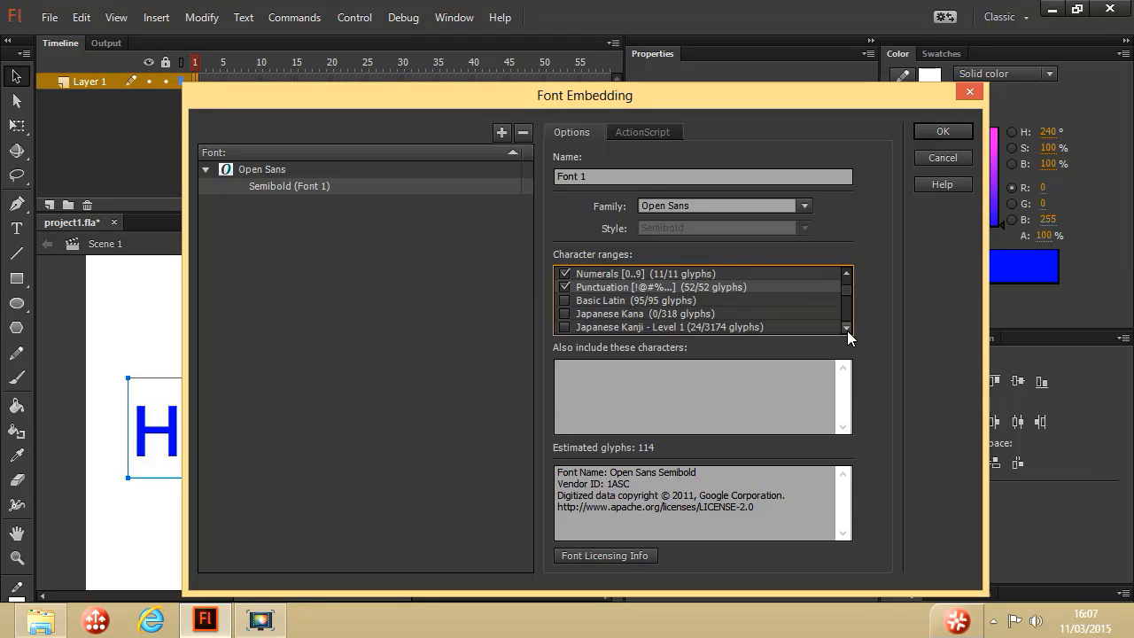
pyautogui.click(847, 328)
pyautogui.moveTo(847, 295); pyautogui.dragTo(847, 283)
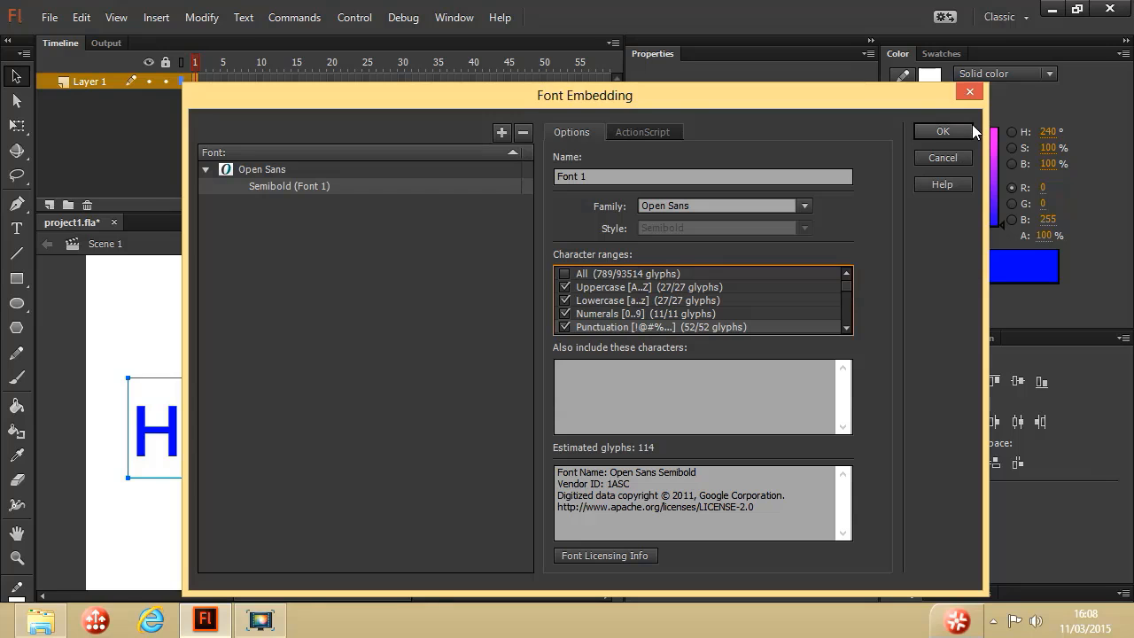
pyautogui.click(943, 131)
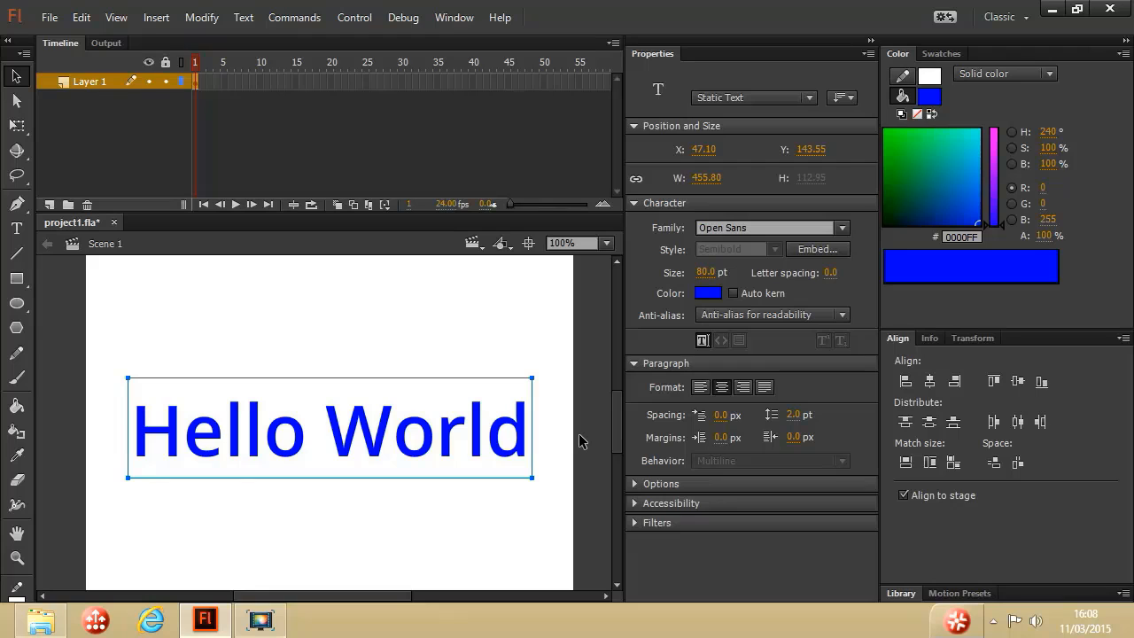
# Test the movie, check whether the "Hello World" text can be selected, and close the test window
pyautogui.click(353, 22)
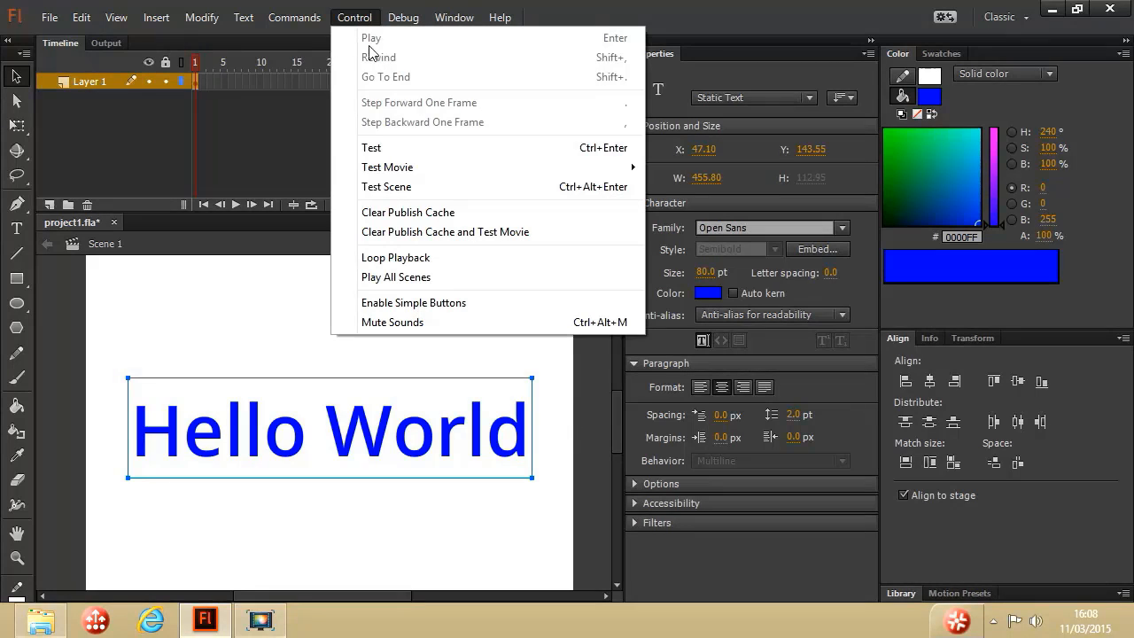
pyautogui.click(399, 151)
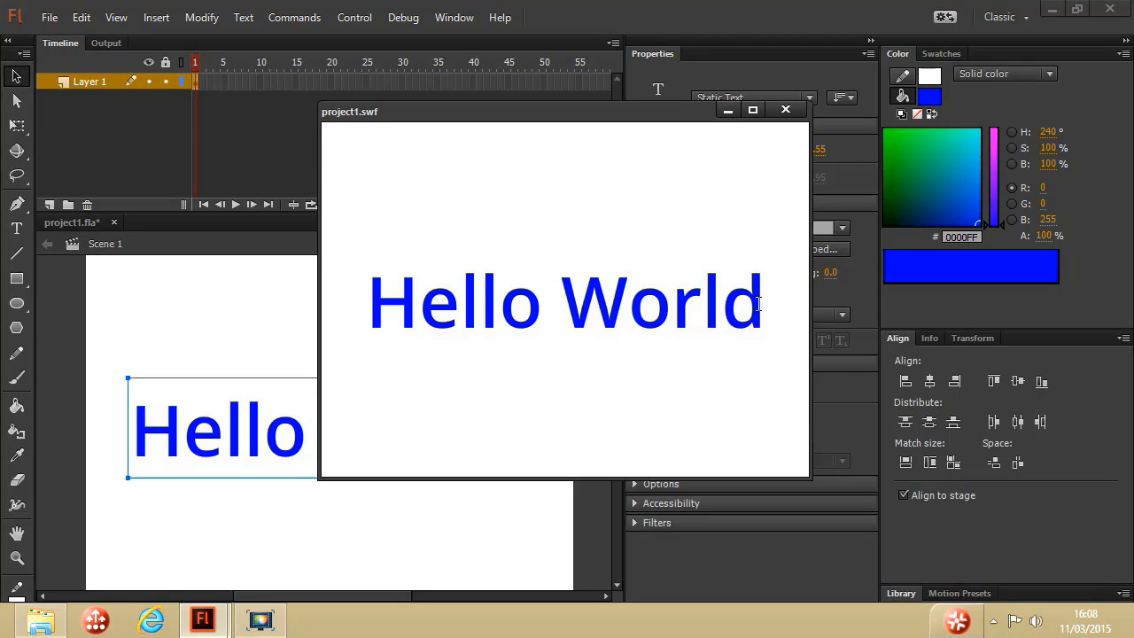
pyautogui.moveTo(758, 303); pyautogui.dragTo(357, 315)
pyautogui.click(544, 354)
pyautogui.click(780, 109)
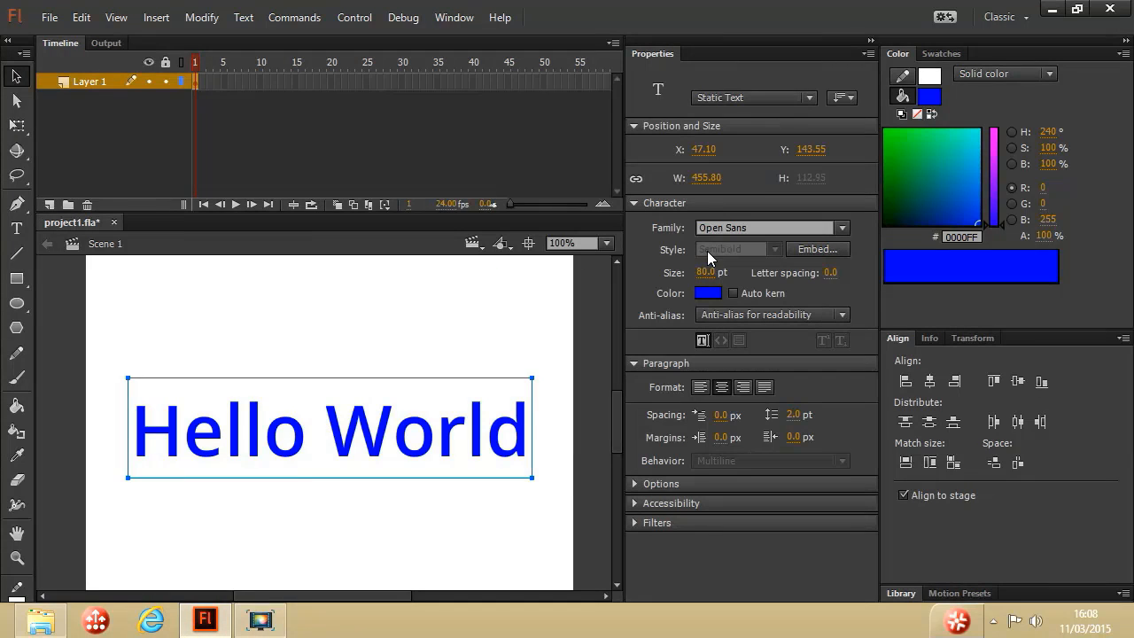
# Make the "Hello World" text non-selectable and test the movie again, closing the test window when done
pyautogui.click(702, 341)
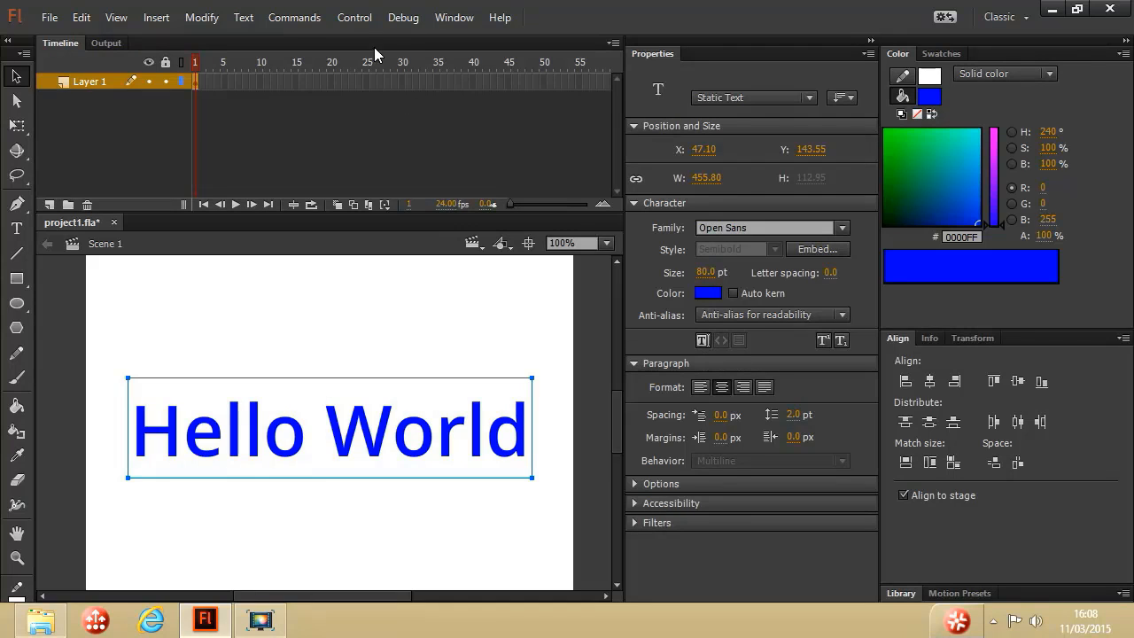
pyautogui.click(353, 19)
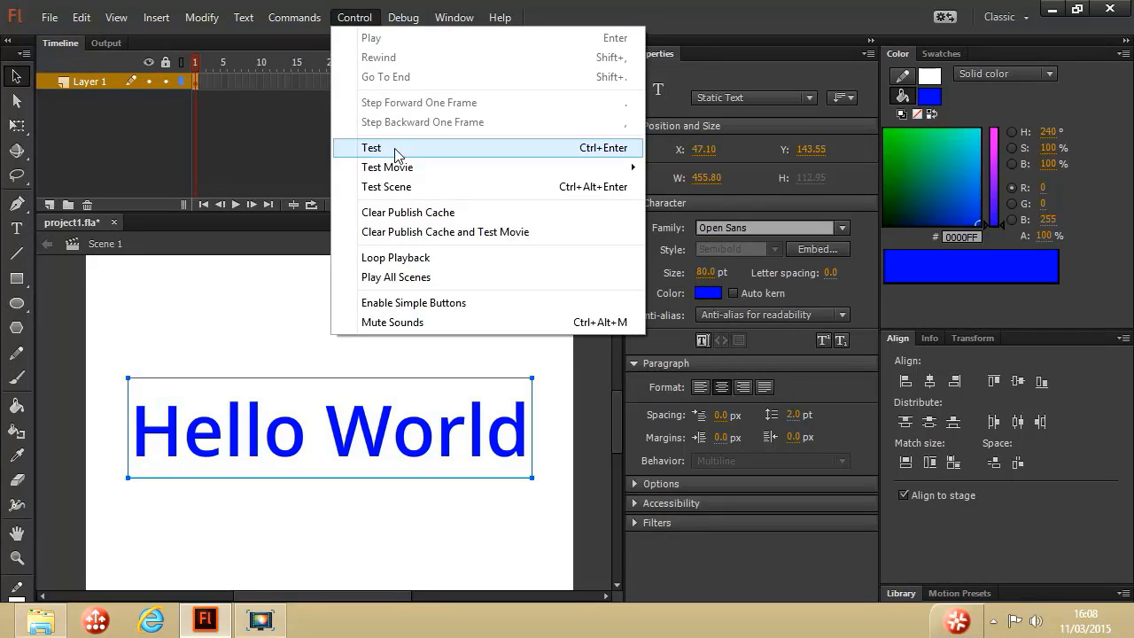
pyautogui.click(372, 144)
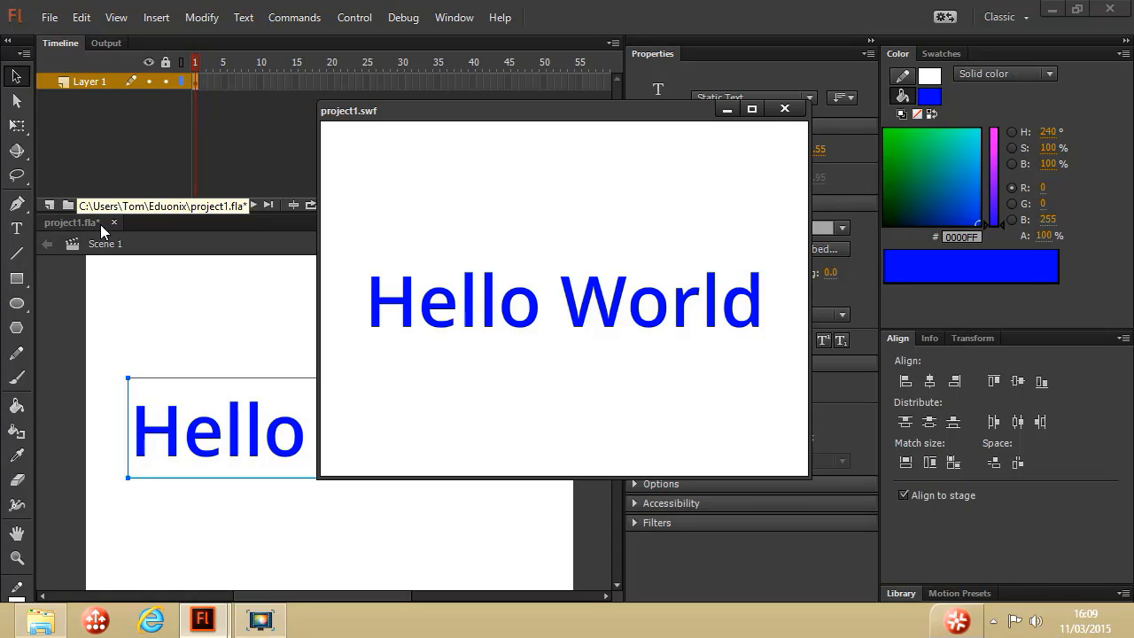
pyautogui.click(784, 109)
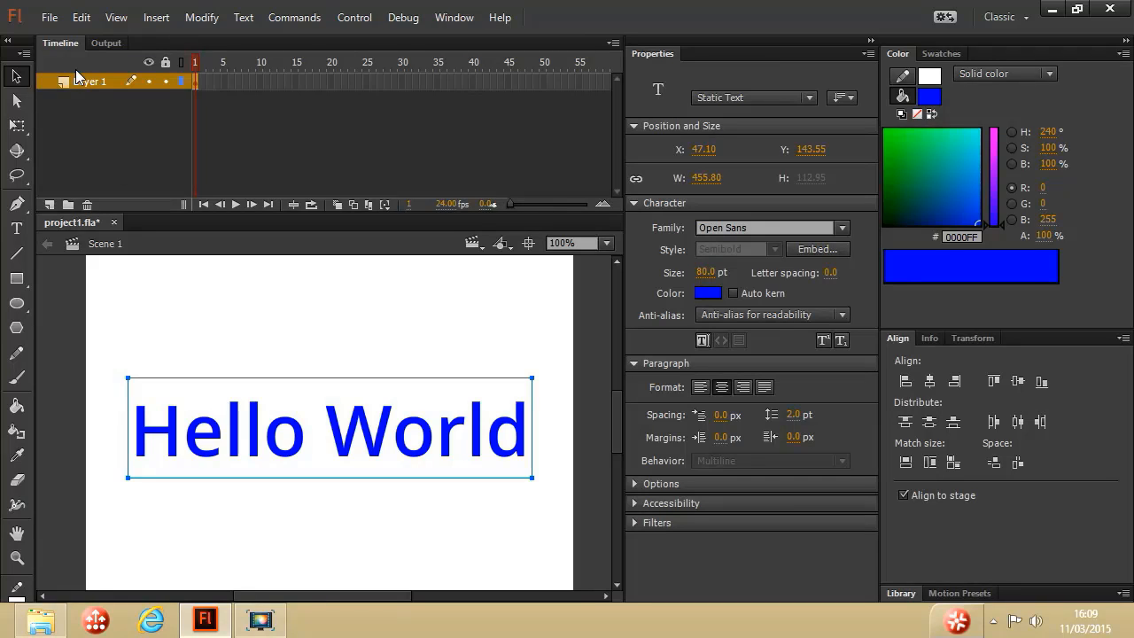
# Save the project and set its Flash publish output to project1.swf in the Eduonix folder, replacing the existing file
pyautogui.click(51, 19)
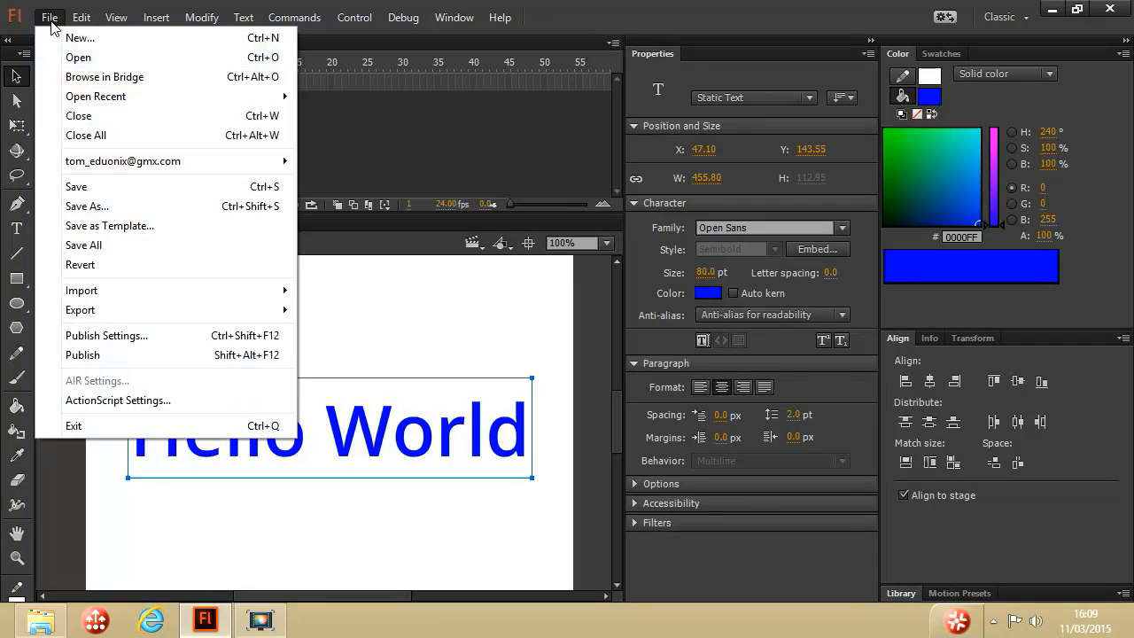
pyautogui.click(74, 189)
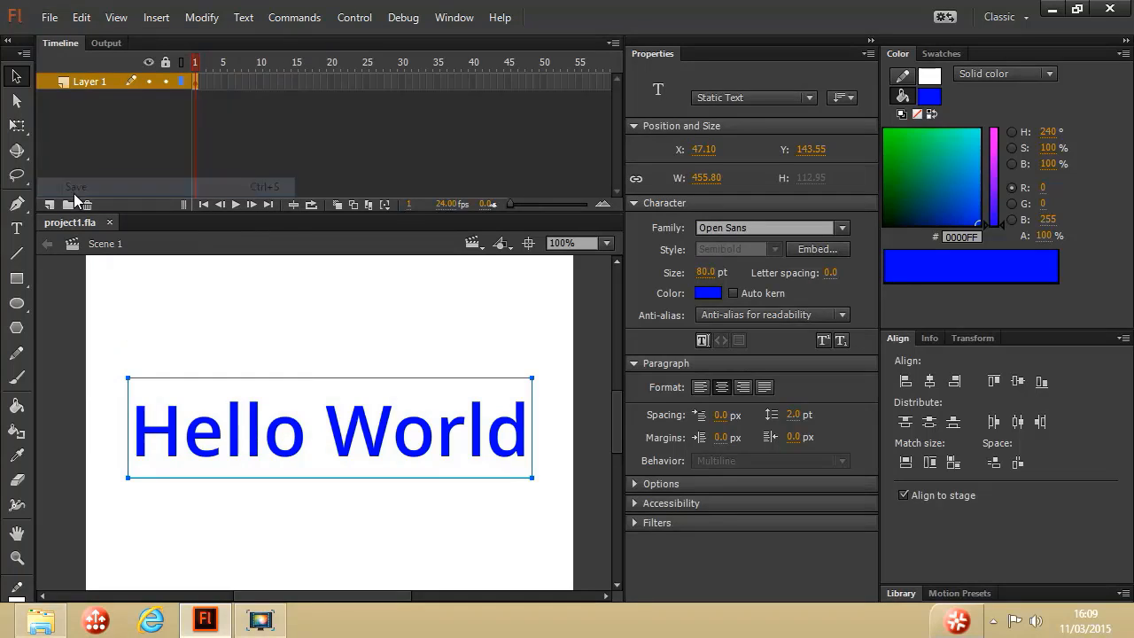
pyautogui.click(50, 20)
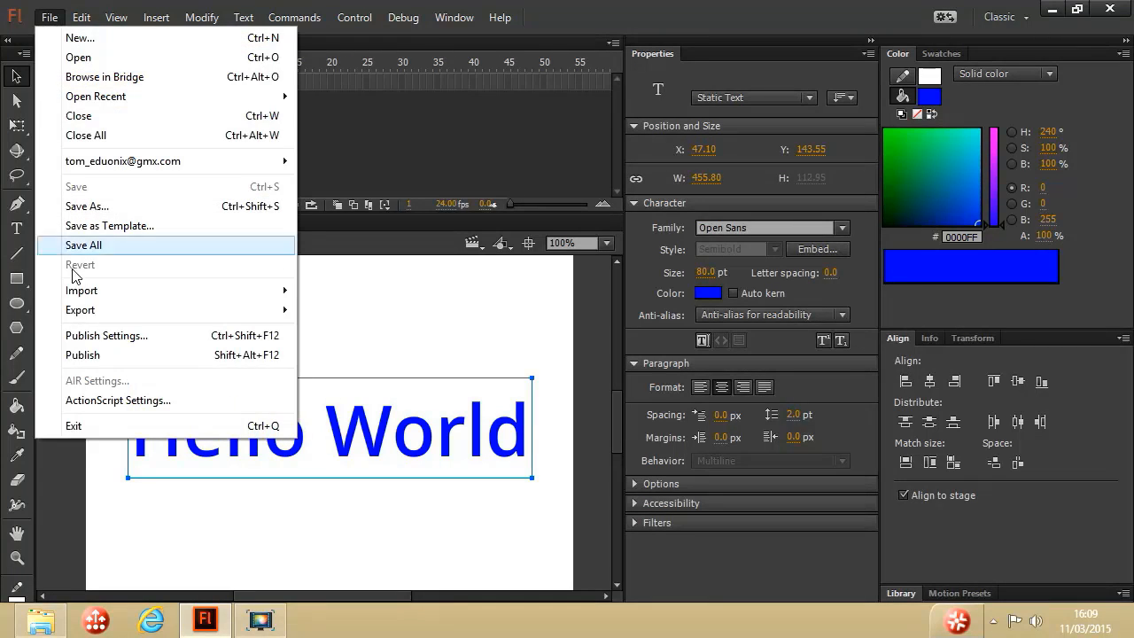
pyautogui.click(125, 335)
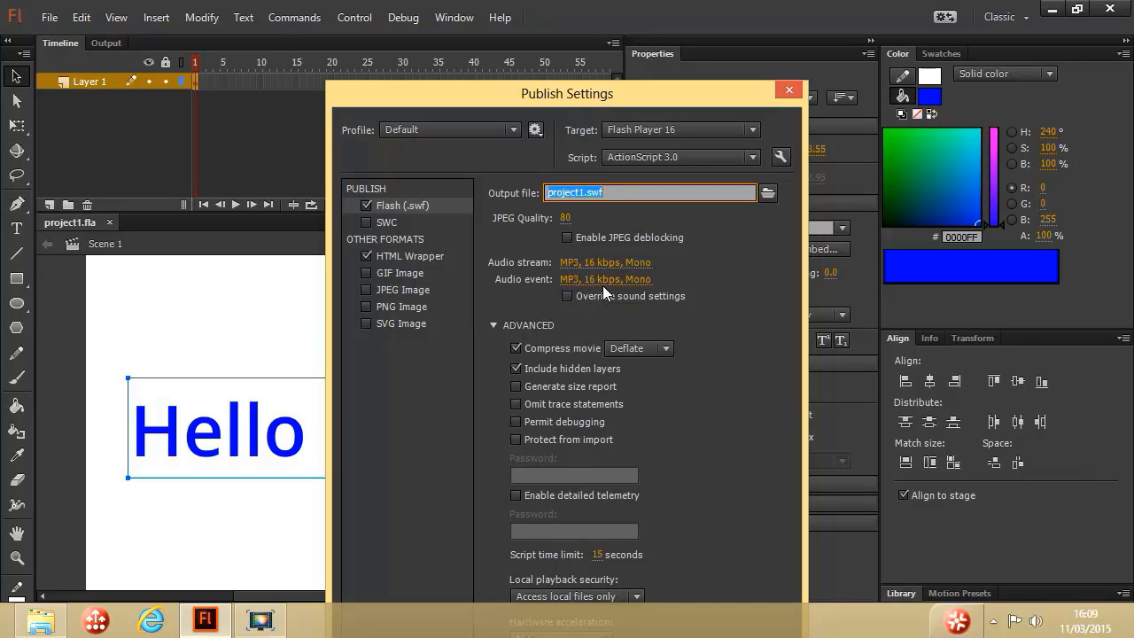
pyautogui.click(767, 194)
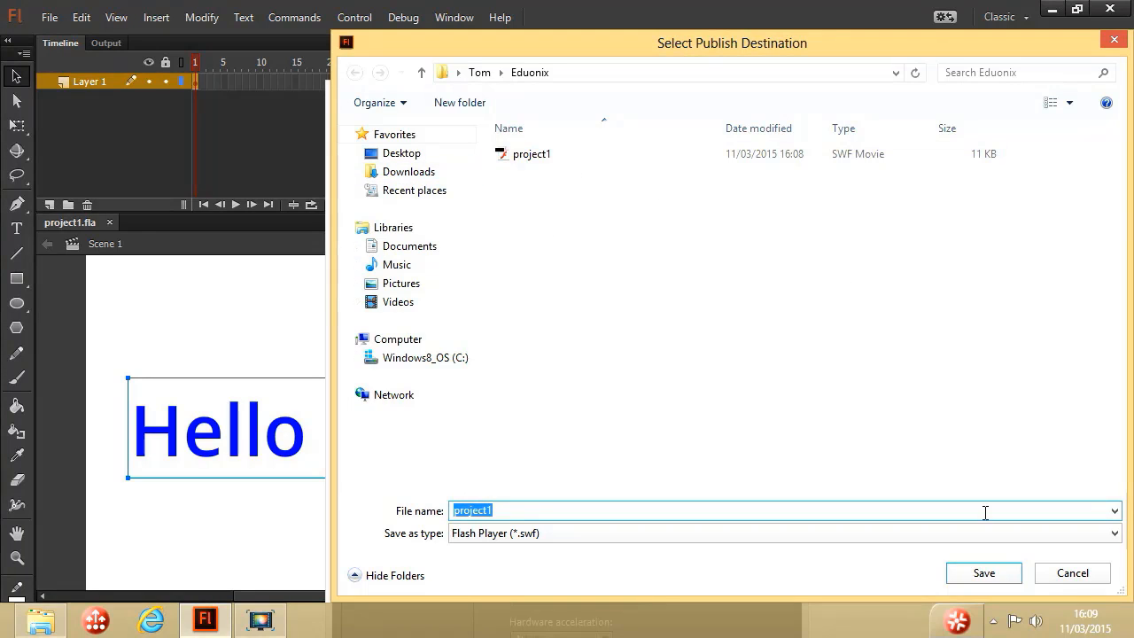
pyautogui.click(982, 573)
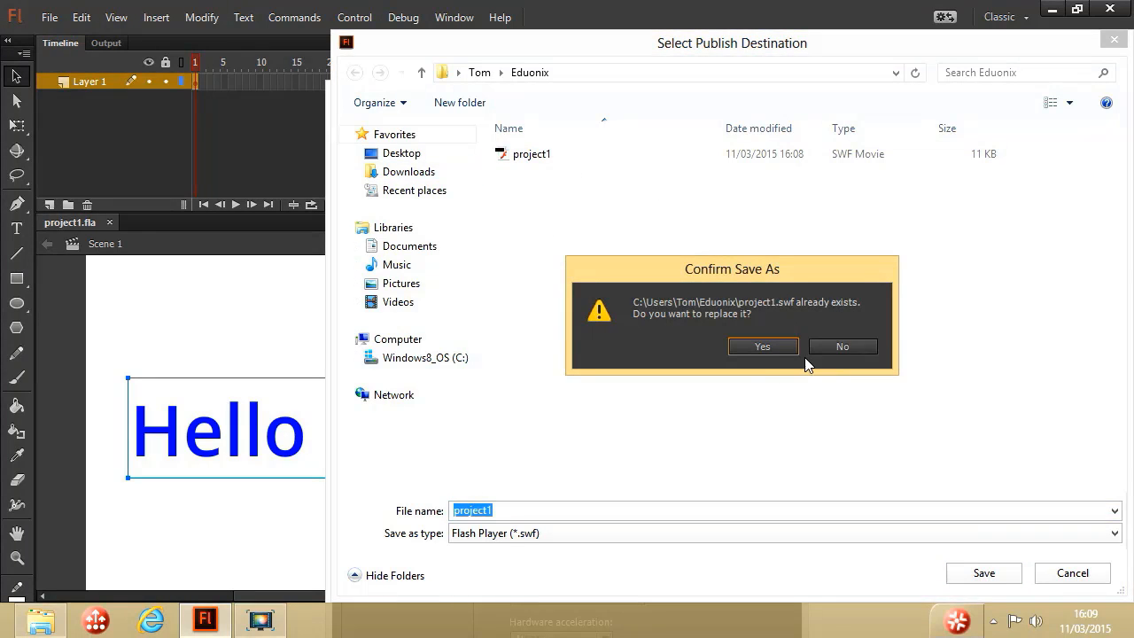
pyautogui.click(766, 347)
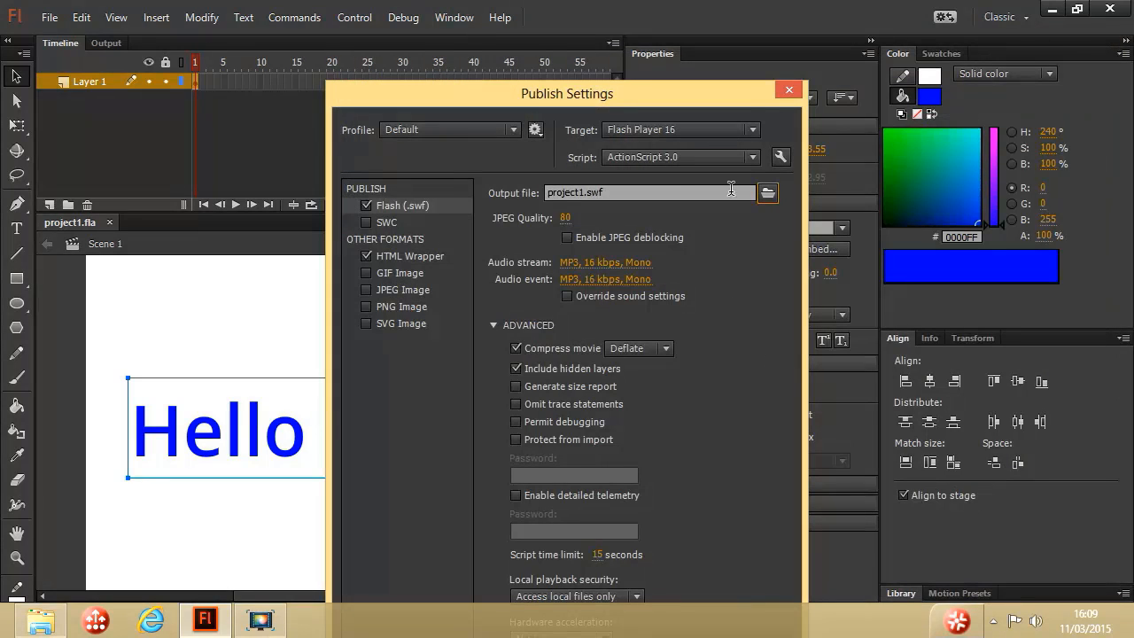
# Try Flash Player 11.1 as the publish target, then return it to Flash Player 16
pyautogui.click(752, 130)
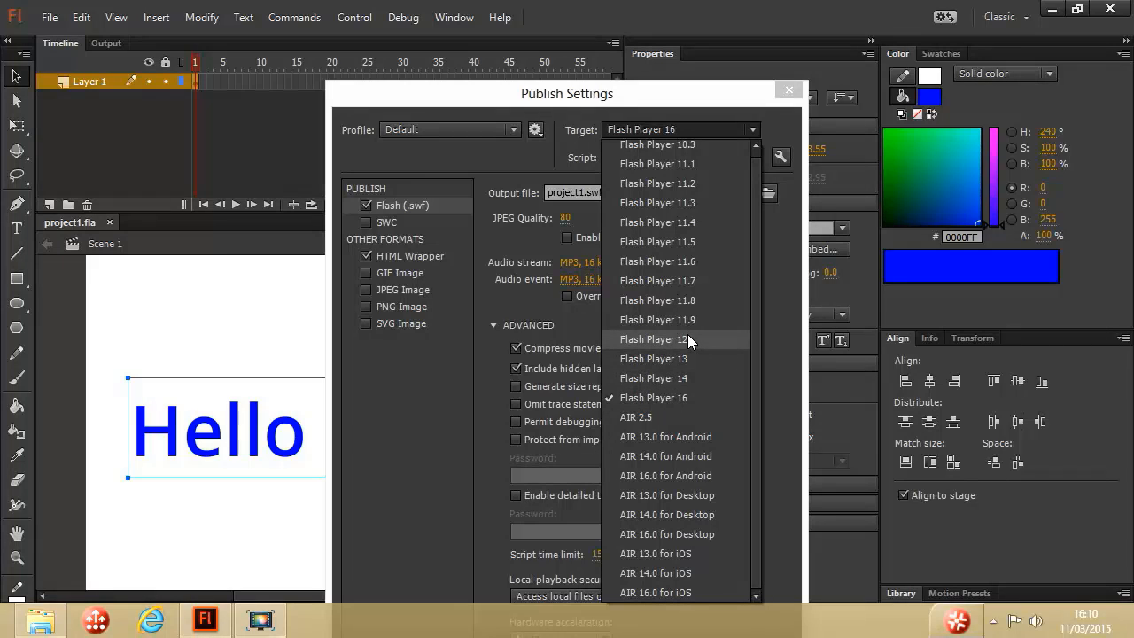
pyautogui.click(683, 163)
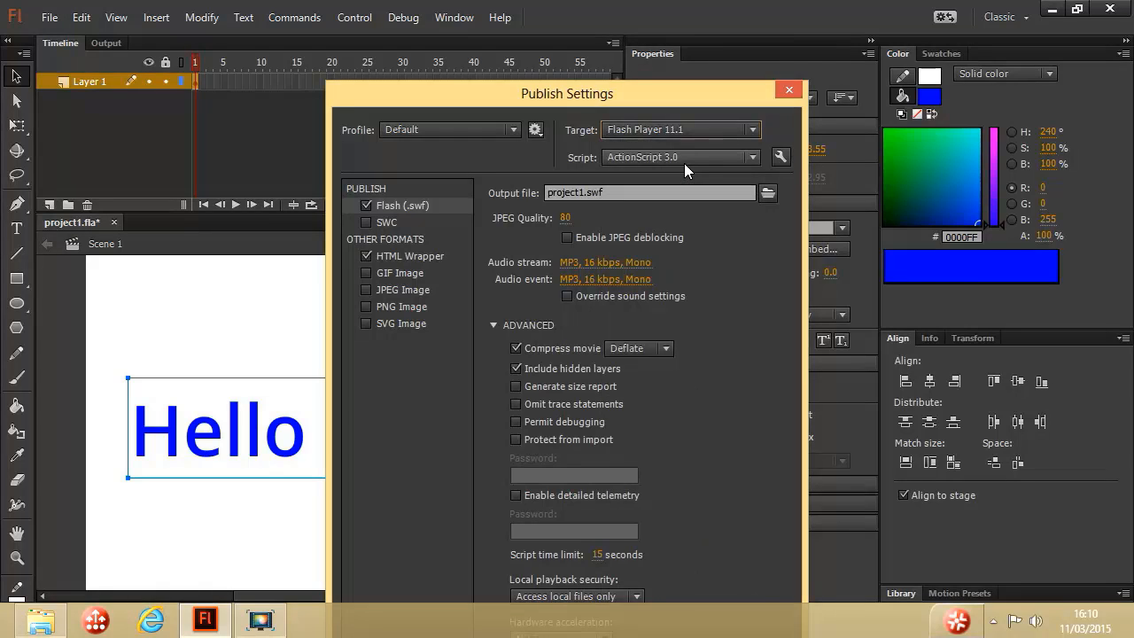
pyautogui.click(720, 131)
pyautogui.click(686, 398)
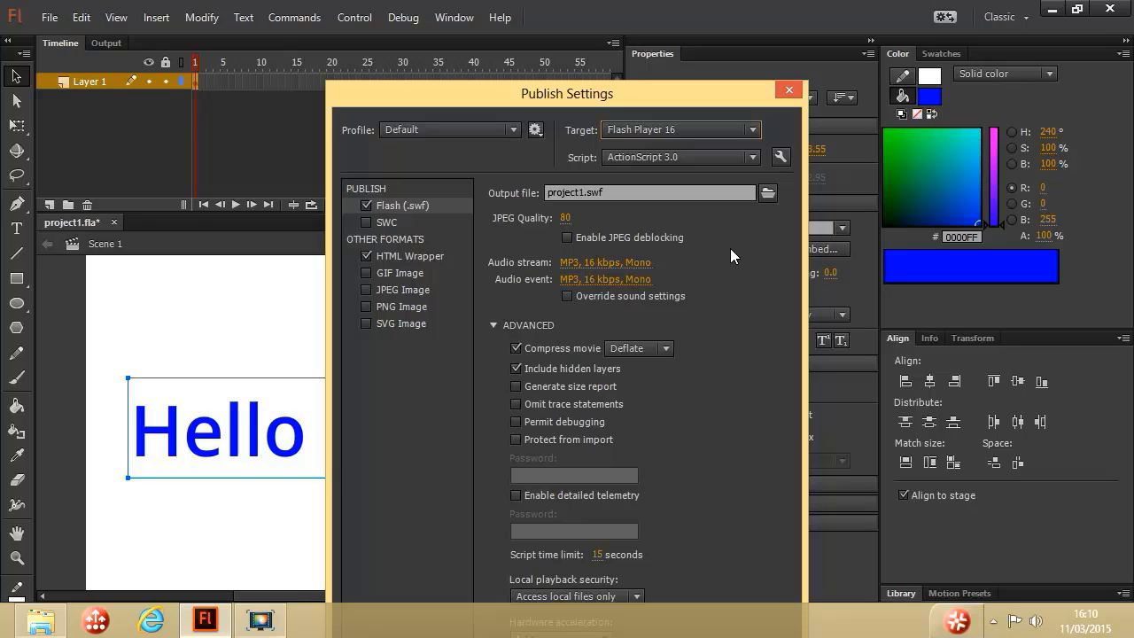
# Set the publish target to Flash Player 11.2 and accept the publish settings
pyautogui.click(738, 131)
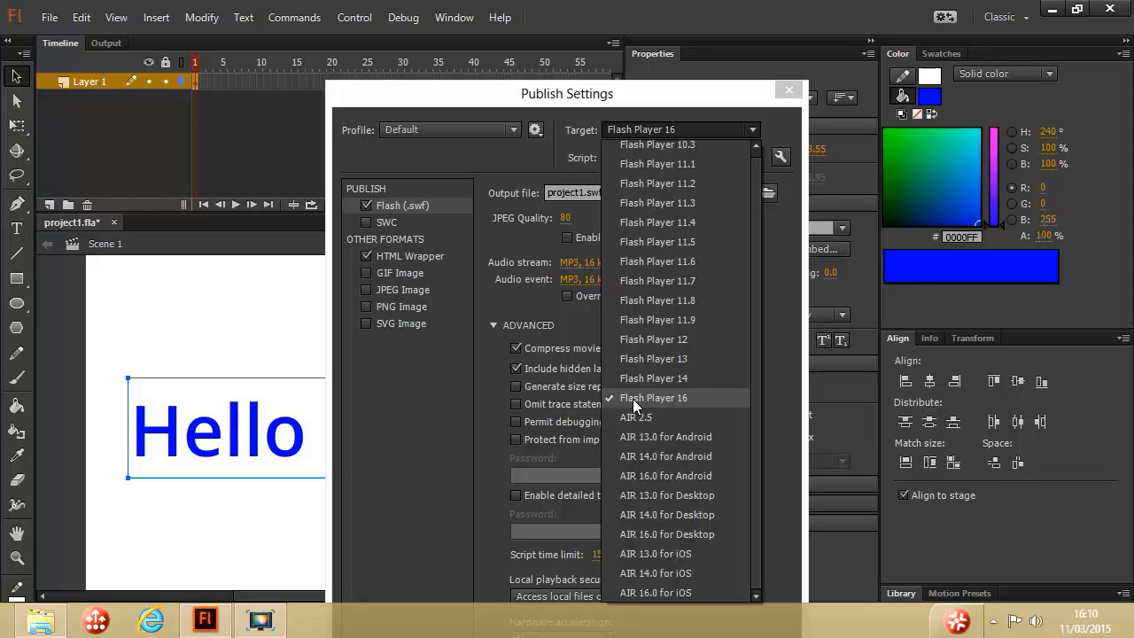
pyautogui.click(702, 183)
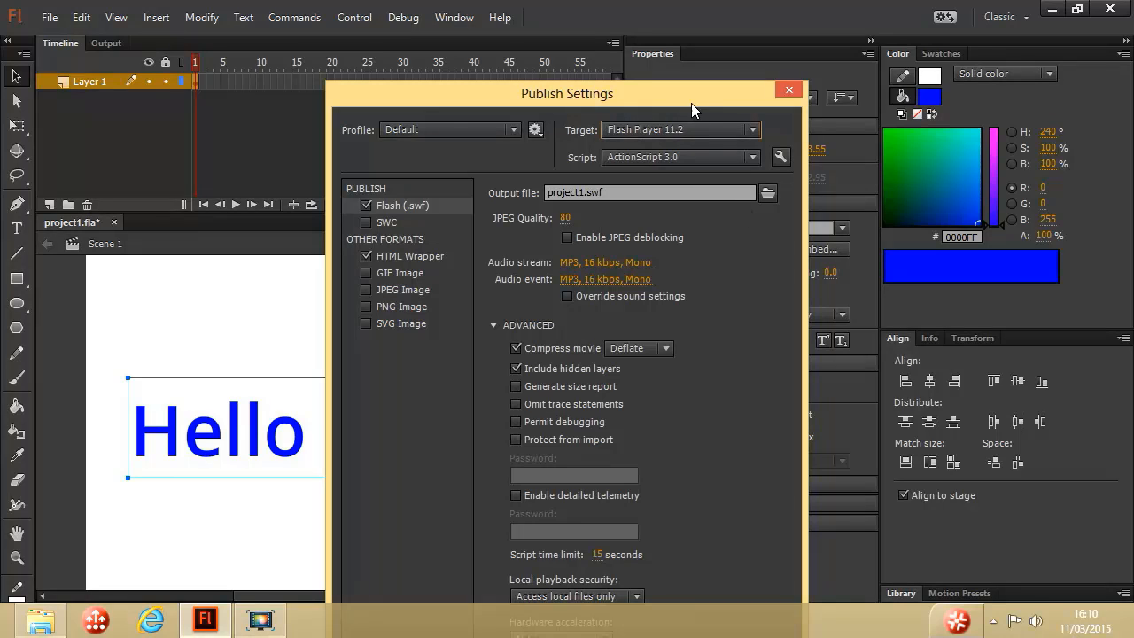
pyautogui.moveTo(689, 89); pyautogui.dragTo(703, 5)
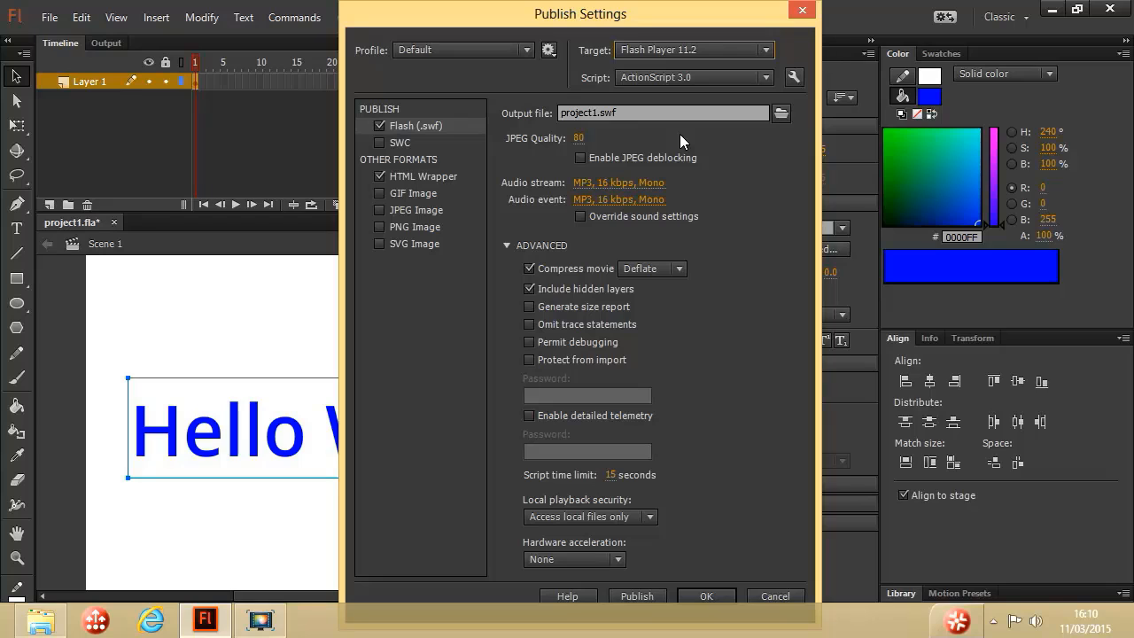
pyautogui.click(707, 596)
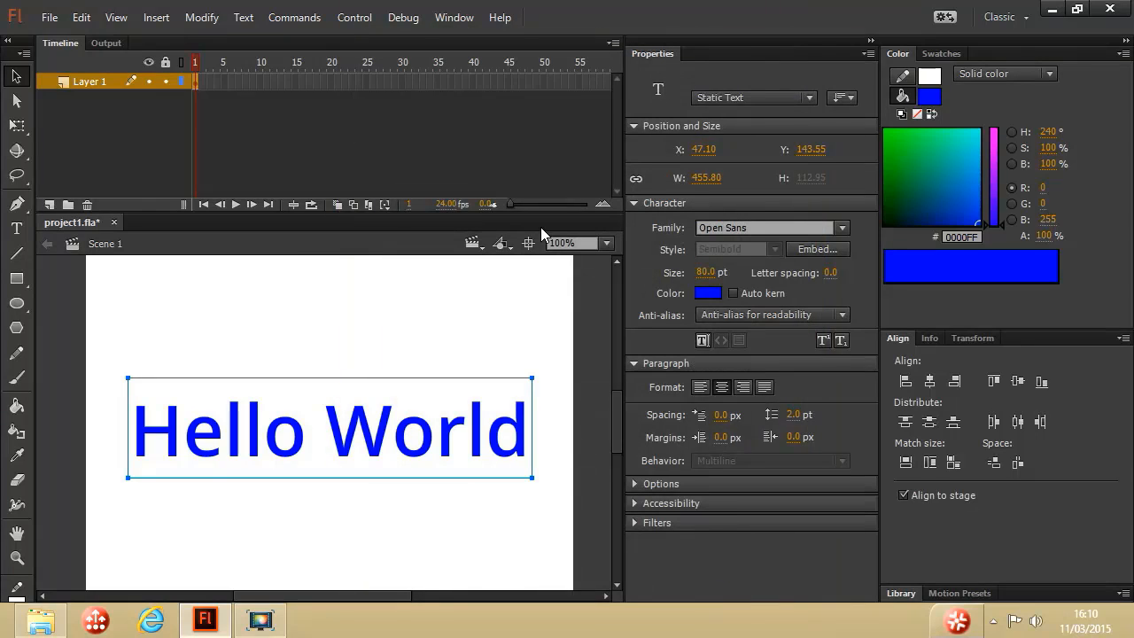
pyautogui.click(50, 18)
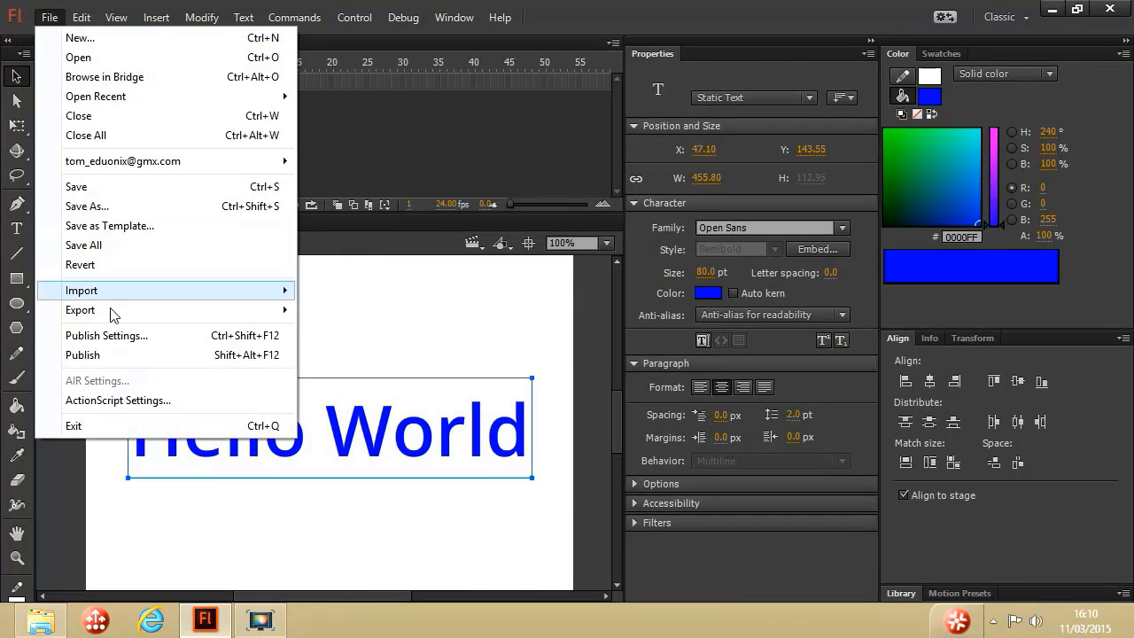
pyautogui.click(146, 343)
pyautogui.moveTo(639, 100); pyautogui.dragTo(645, 13)
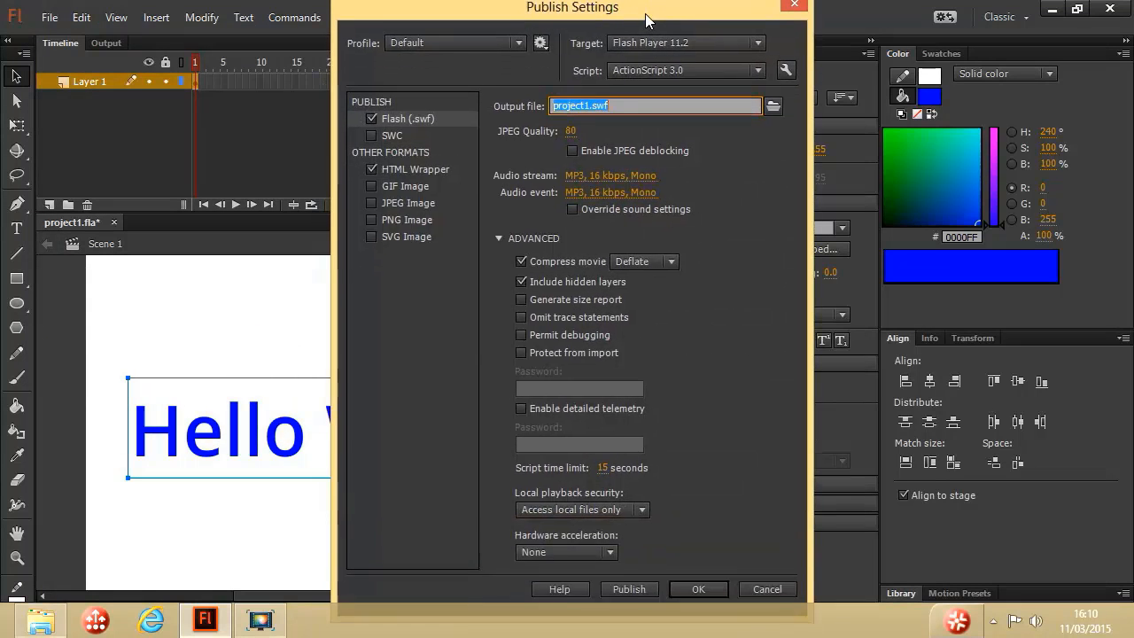
pyautogui.click(762, 596)
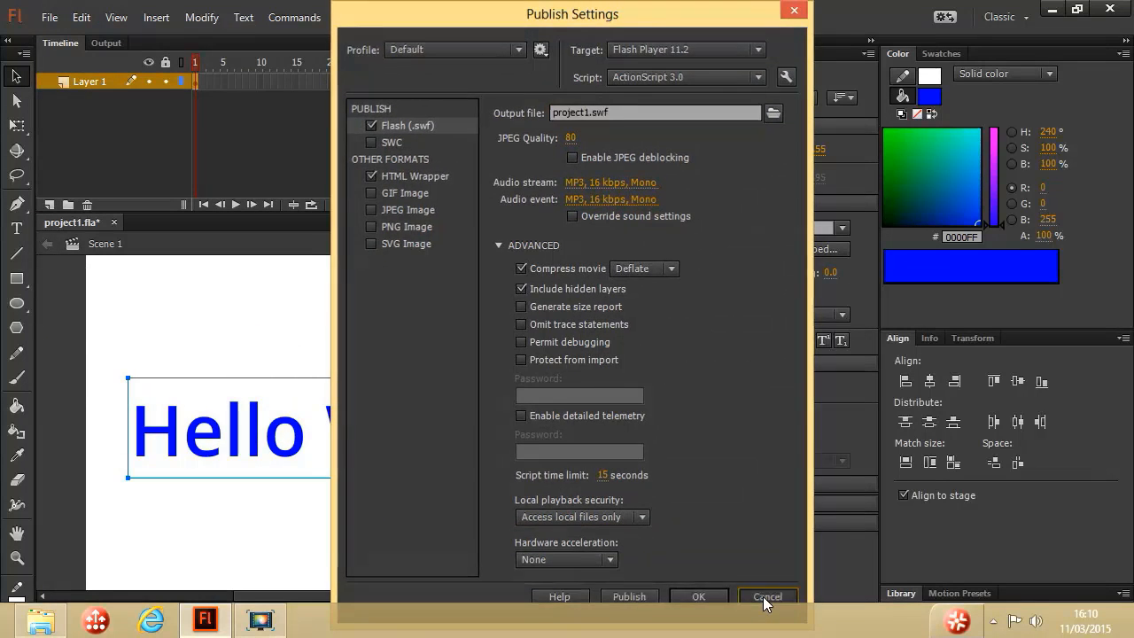
# Publish the project, open the resulting project1 HTML document from the Eduonix folder, and close the browser
pyautogui.click(50, 17)
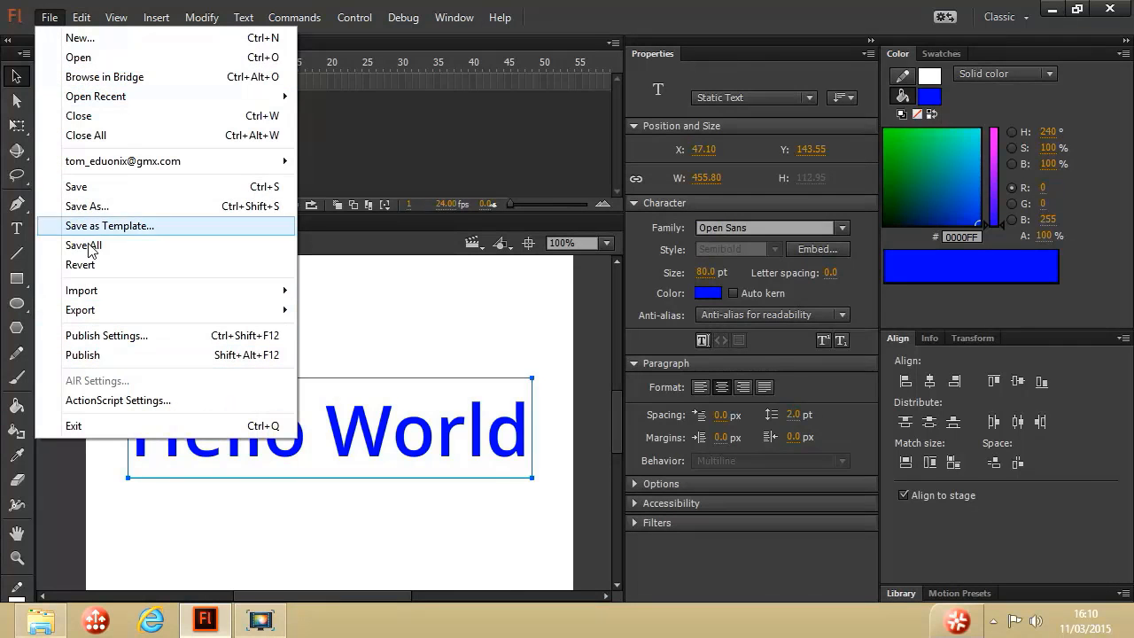
pyautogui.click(99, 357)
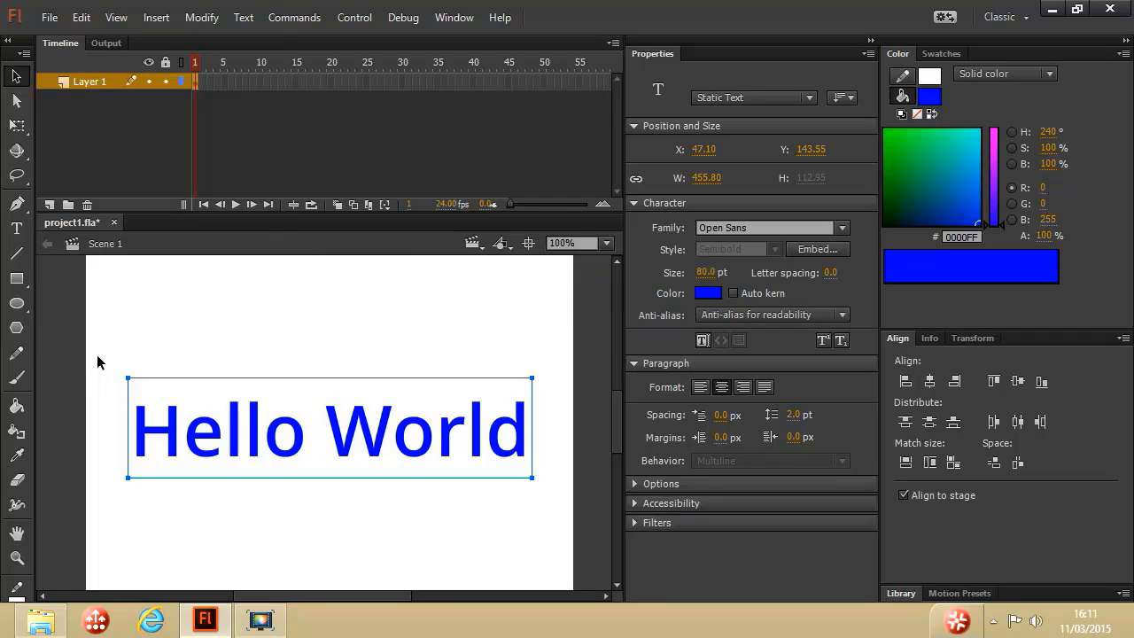
pyautogui.click(42, 625)
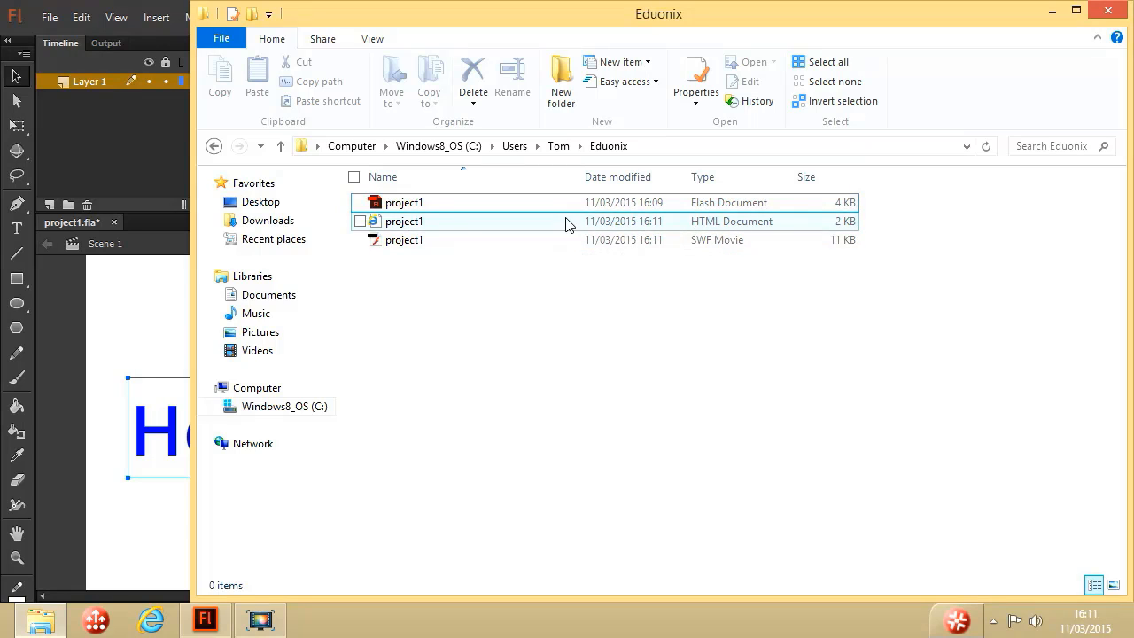
pyautogui.click(398, 226)
pyautogui.doubleClick(398, 226)
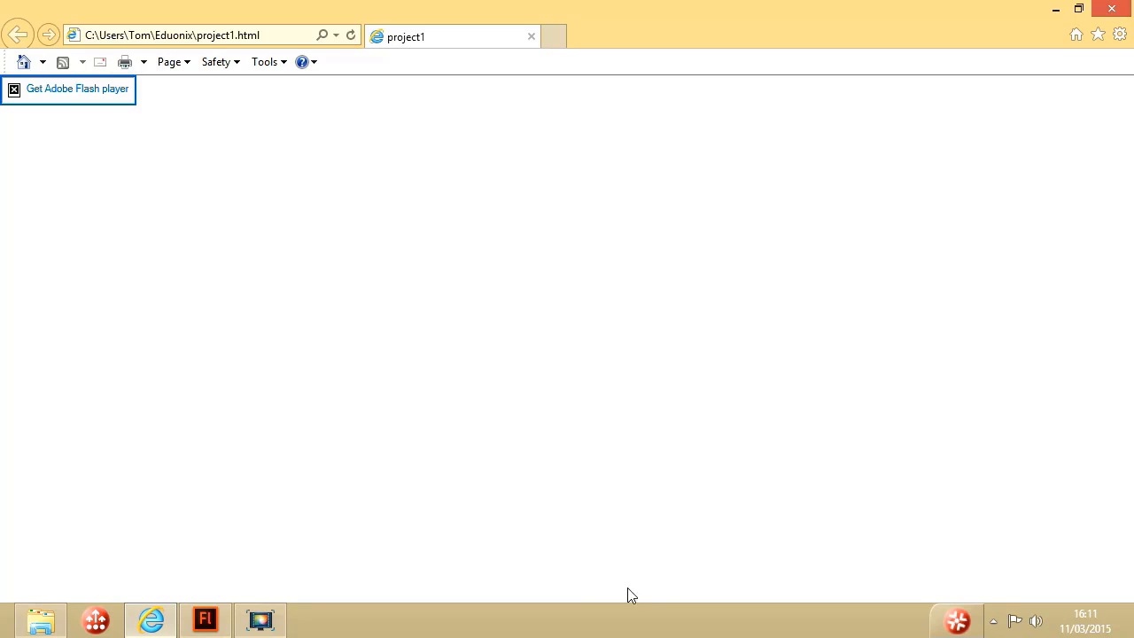
pyautogui.click(1118, 13)
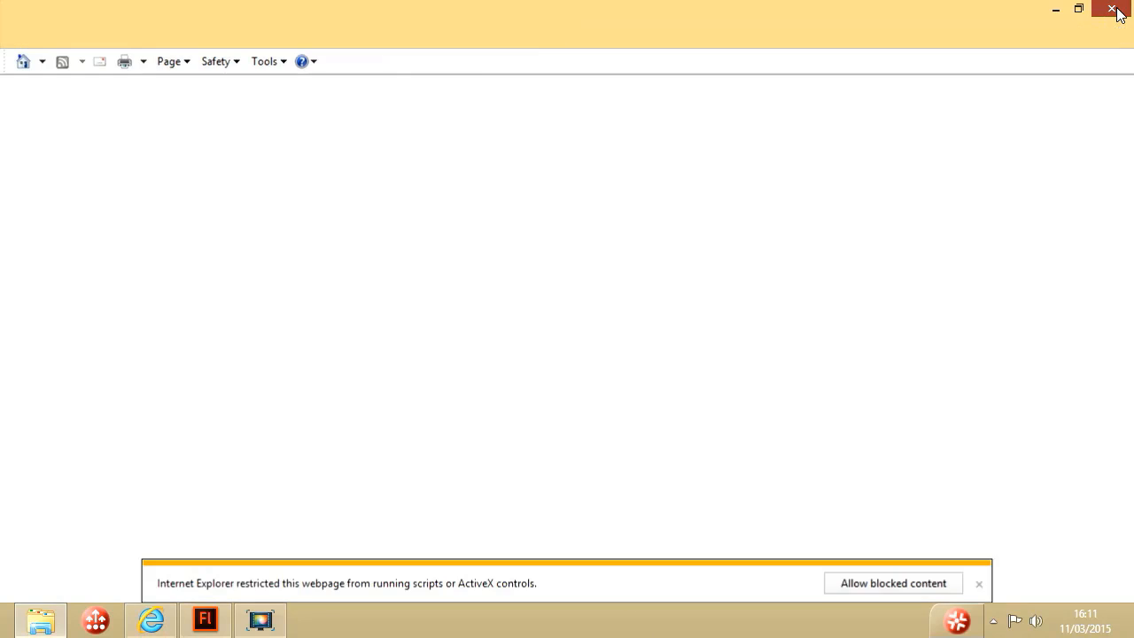
# Open the project1 HTML document again, allow its blocked content to view the movie, and return to Flash
pyautogui.doubleClick(399, 220)
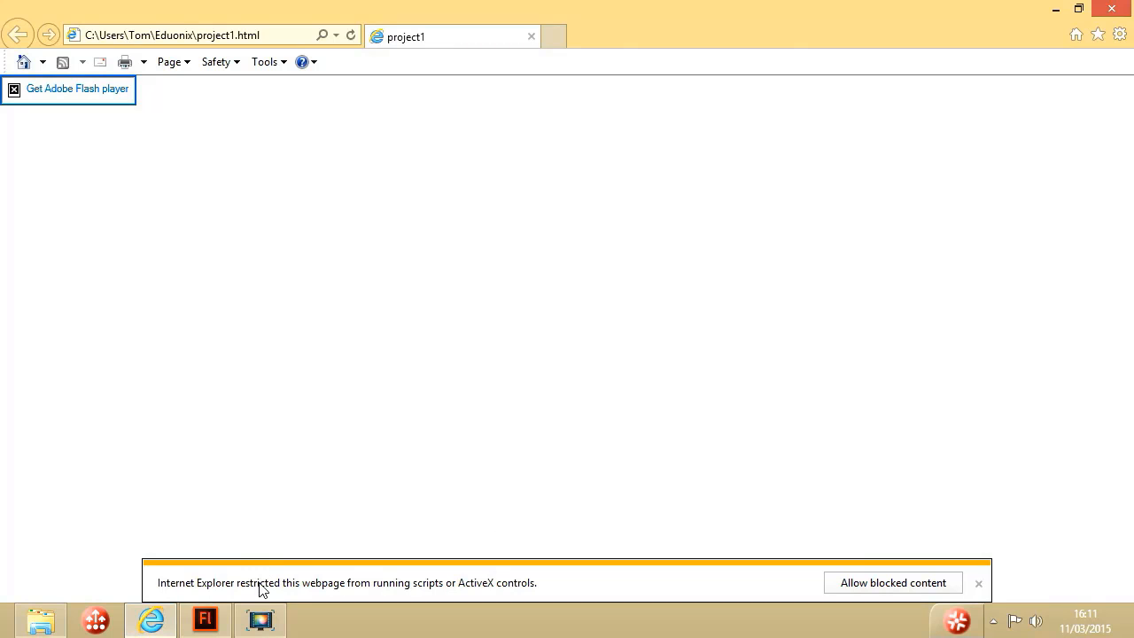
pyautogui.click(870, 584)
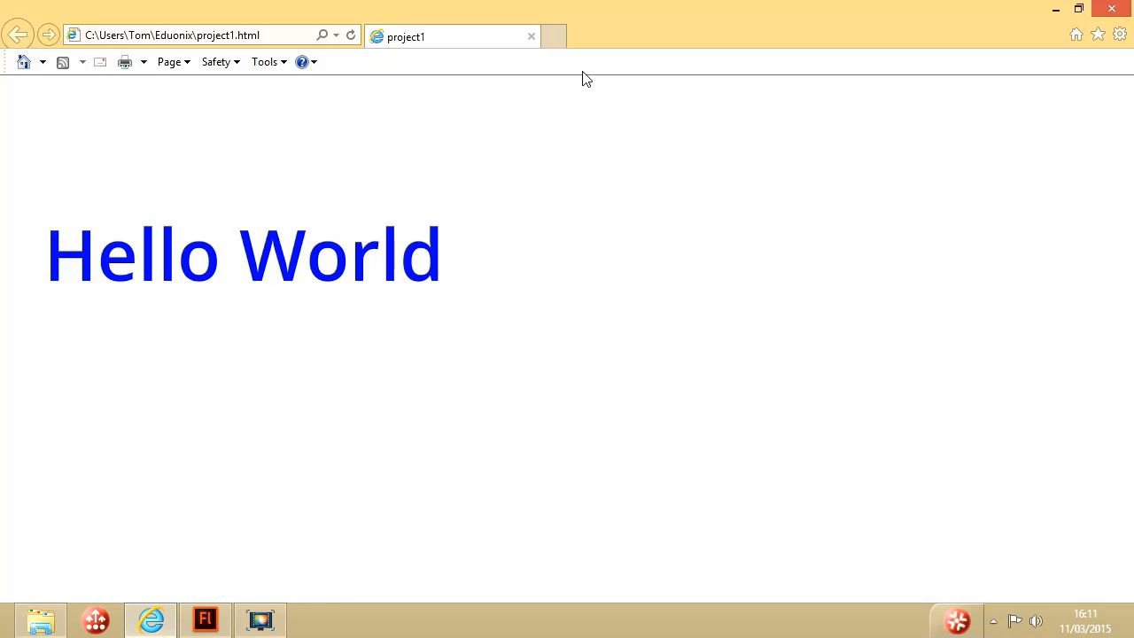
pyautogui.click(532, 37)
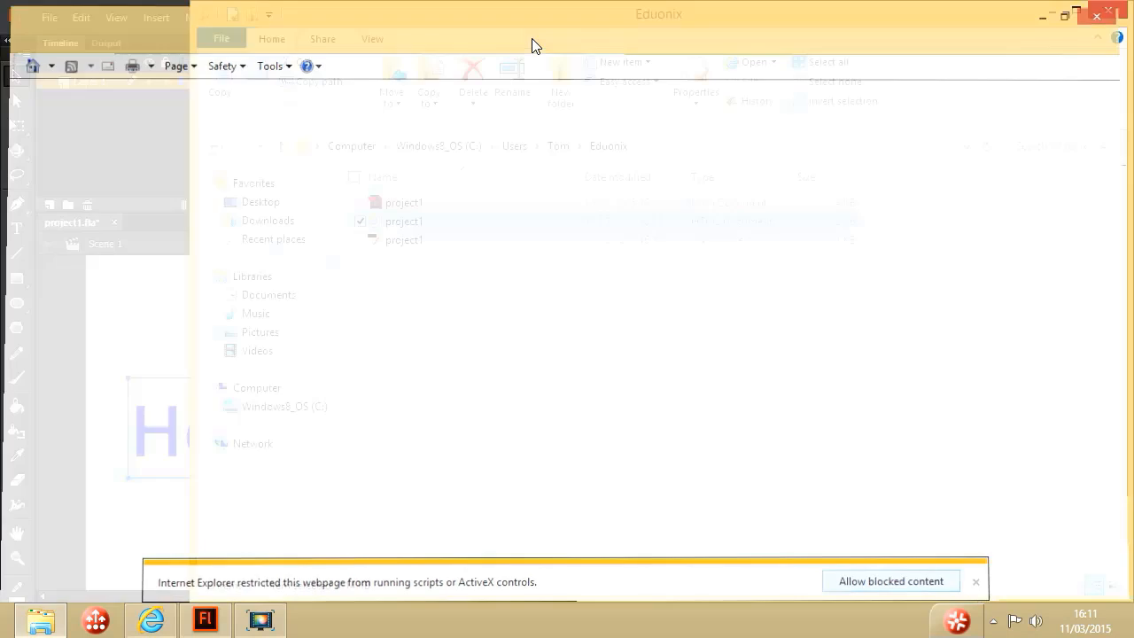
pyautogui.click(1051, 12)
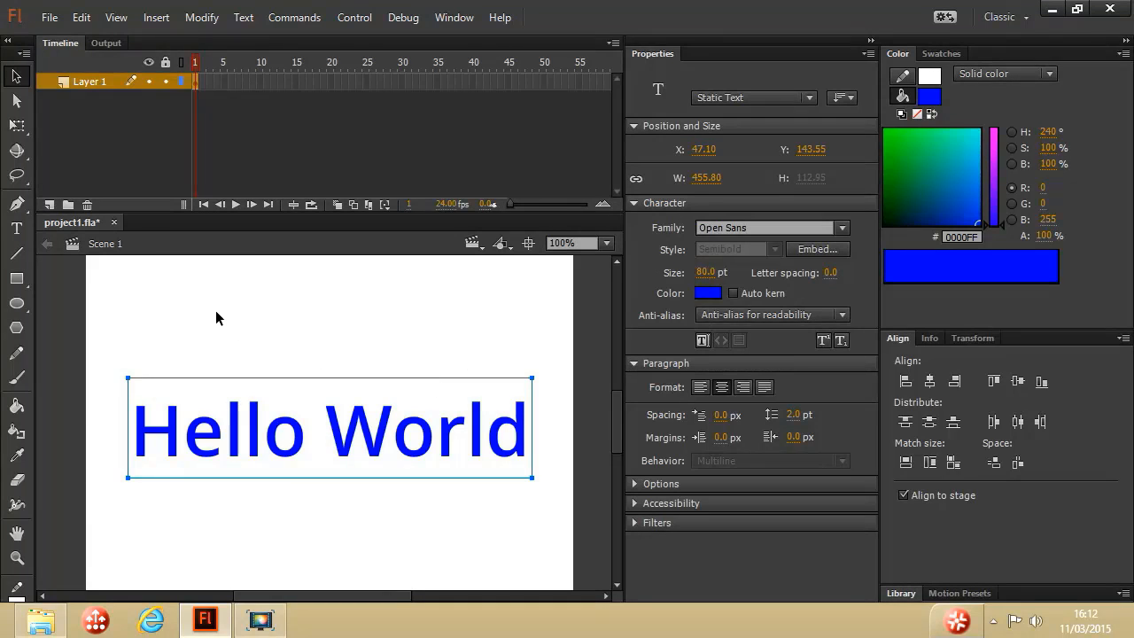
pyautogui.click(21, 230)
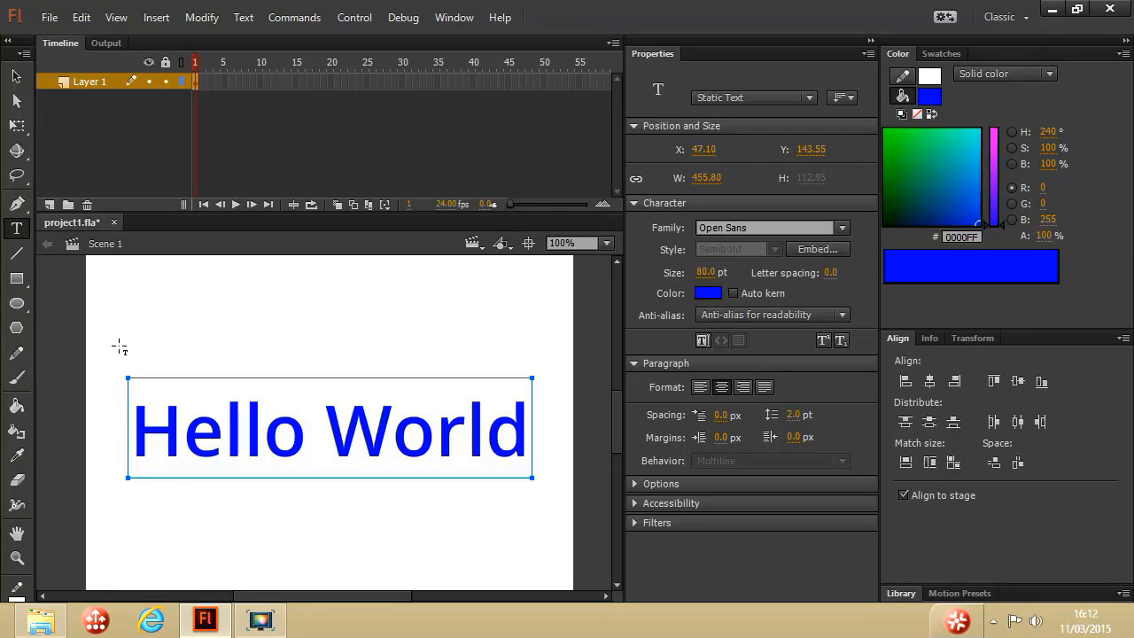
pyautogui.click(52, 18)
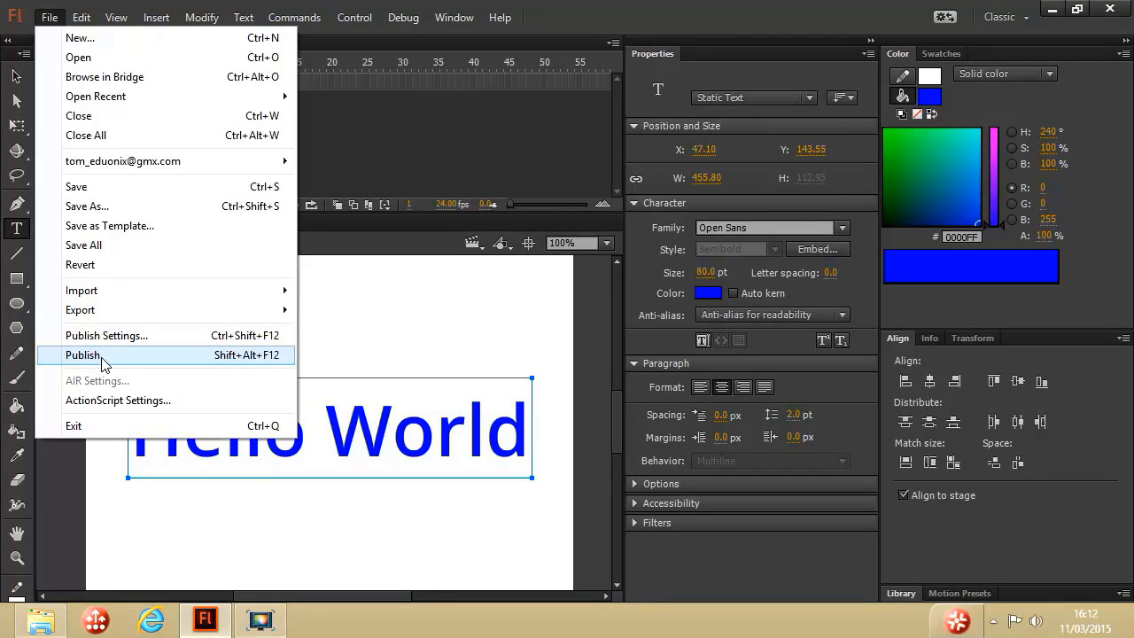
# View the project1 HTML document in the browser once more with blocked content allowed, then close it and return to Flash
pyautogui.click(49, 631)
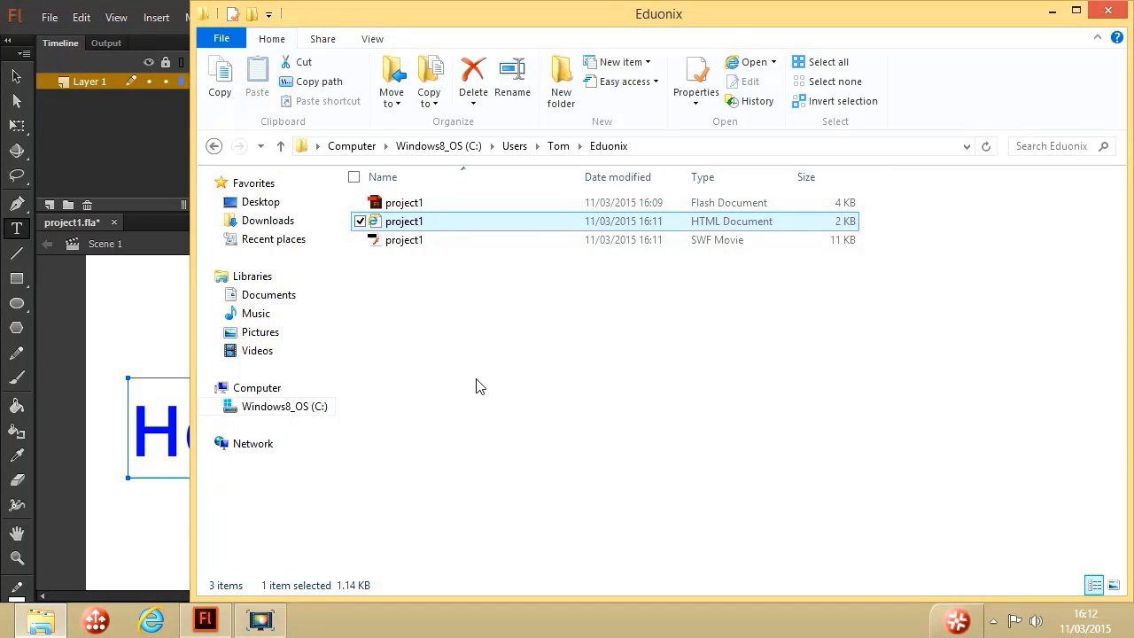
pyautogui.doubleClick(379, 221)
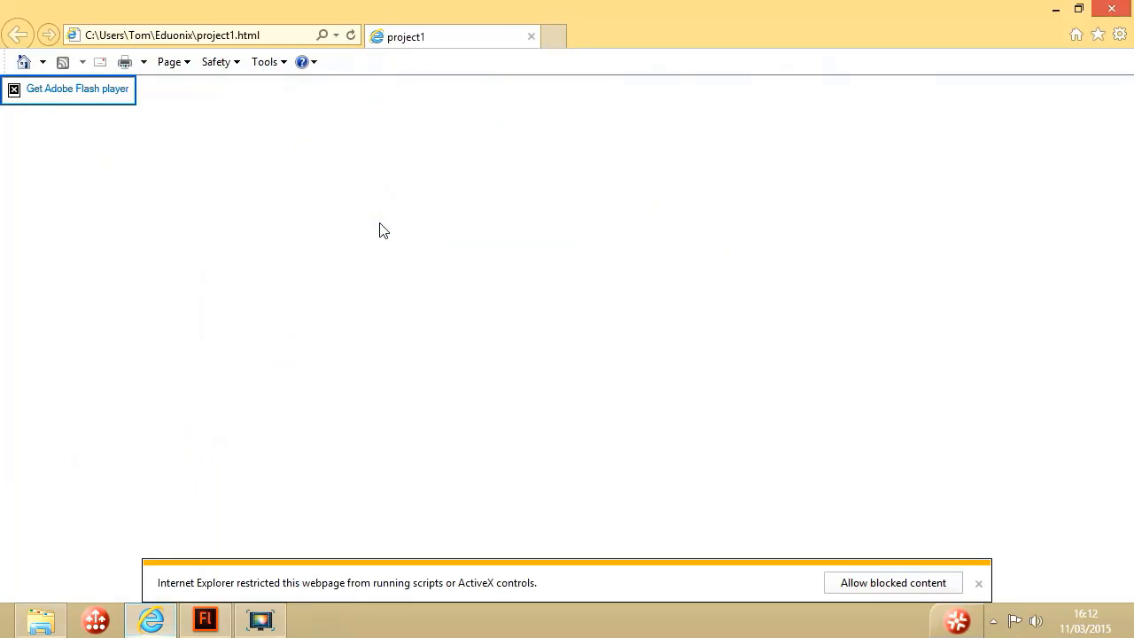
pyautogui.click(913, 582)
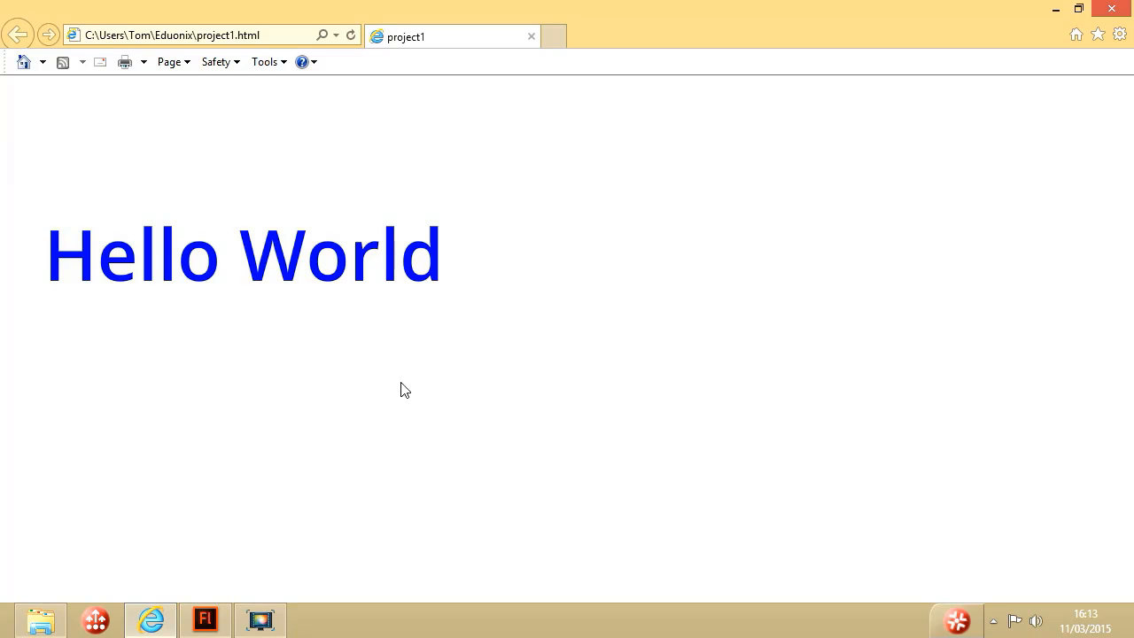
pyautogui.click(531, 38)
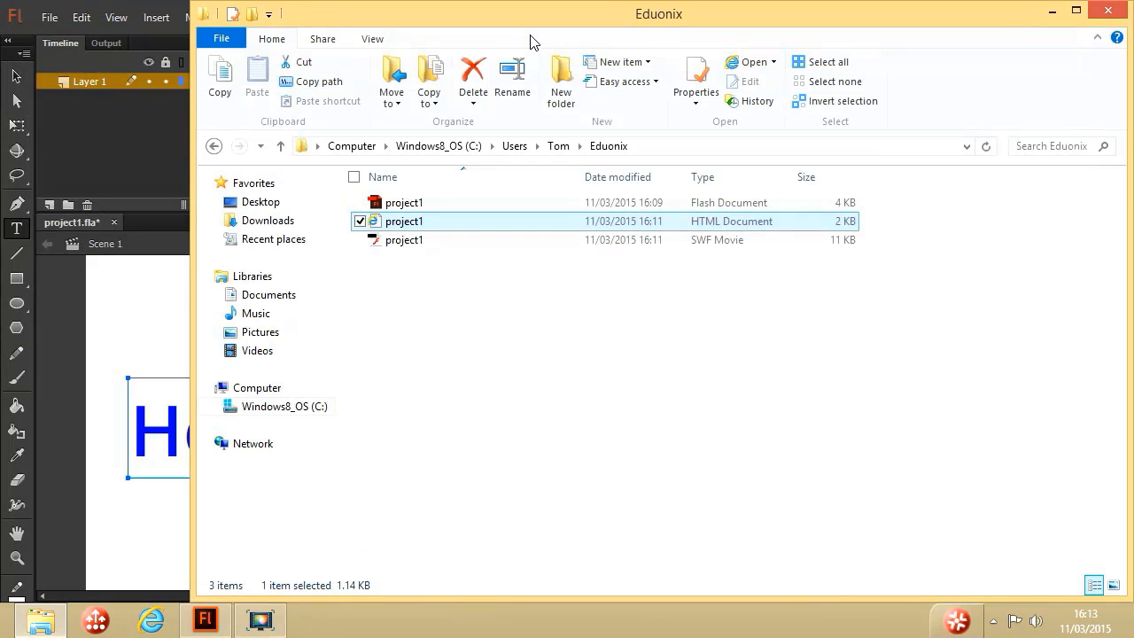
pyautogui.click(1051, 17)
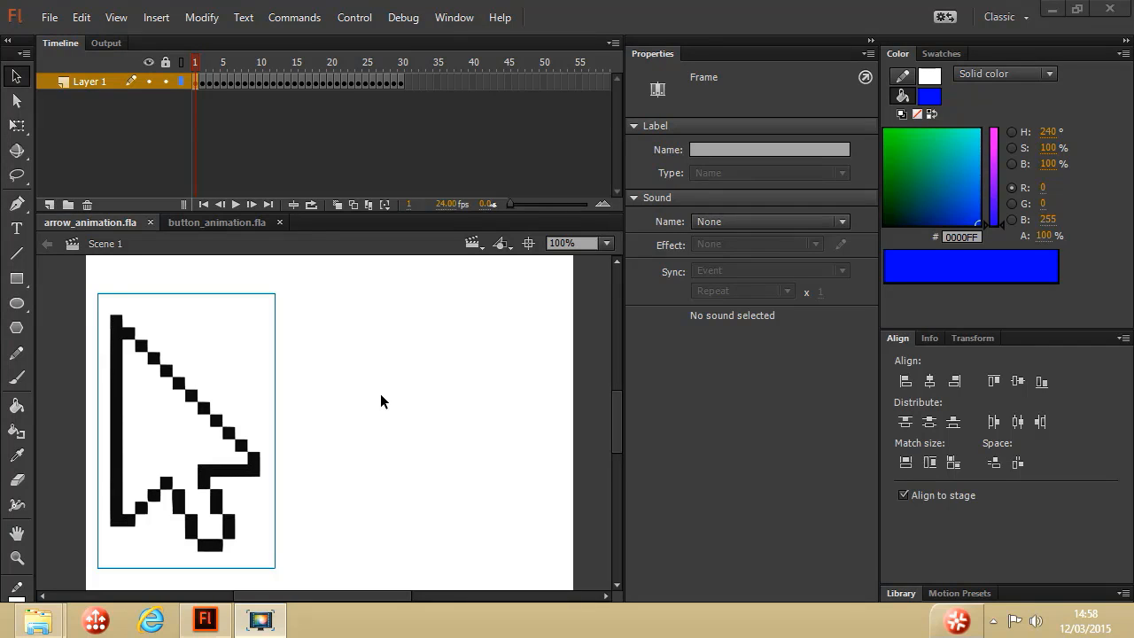
# Step through the first 12 frames of arrow_animation.fla to examine the arrow's position in each keyframe
pyautogui.click(210, 84)
pyautogui.click(217, 84)
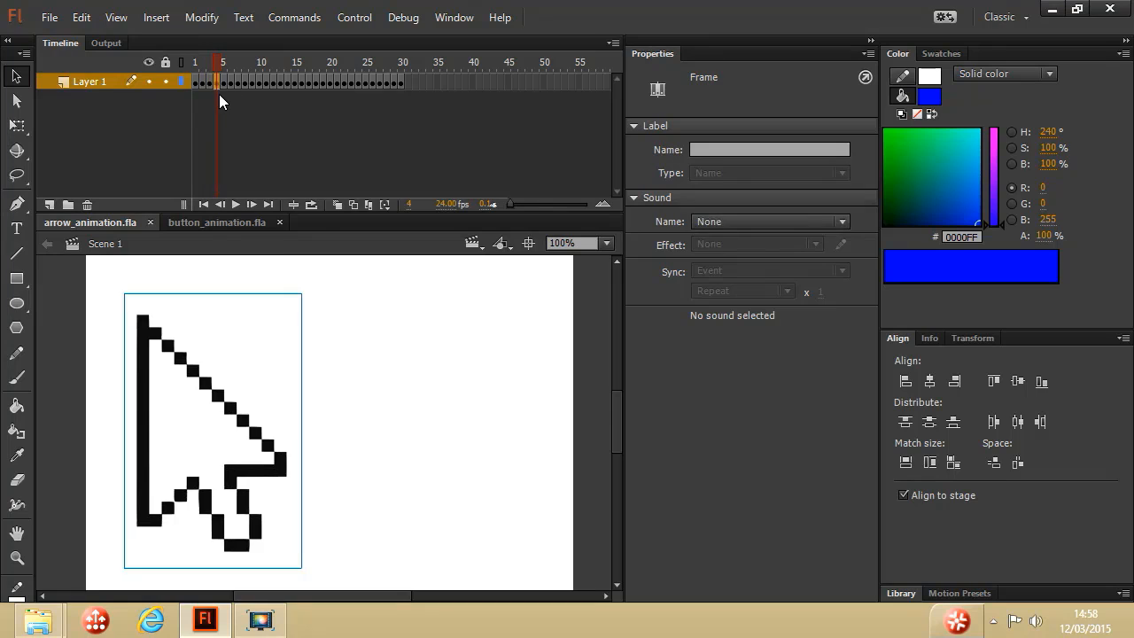
pyautogui.click(222, 82)
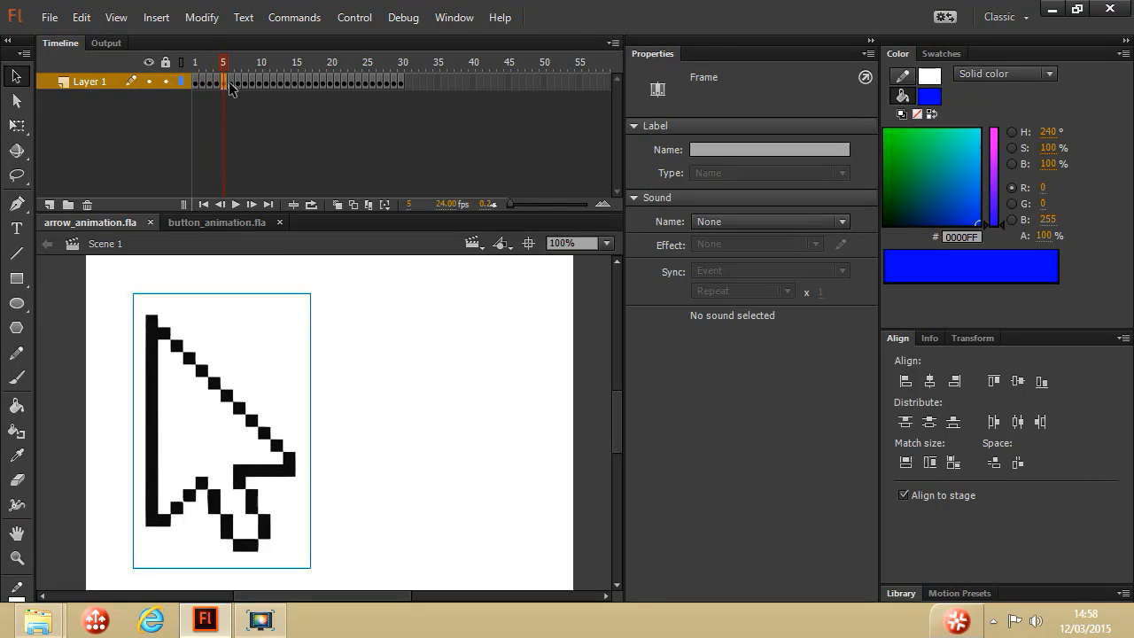
pyautogui.click(229, 81)
pyautogui.click(237, 83)
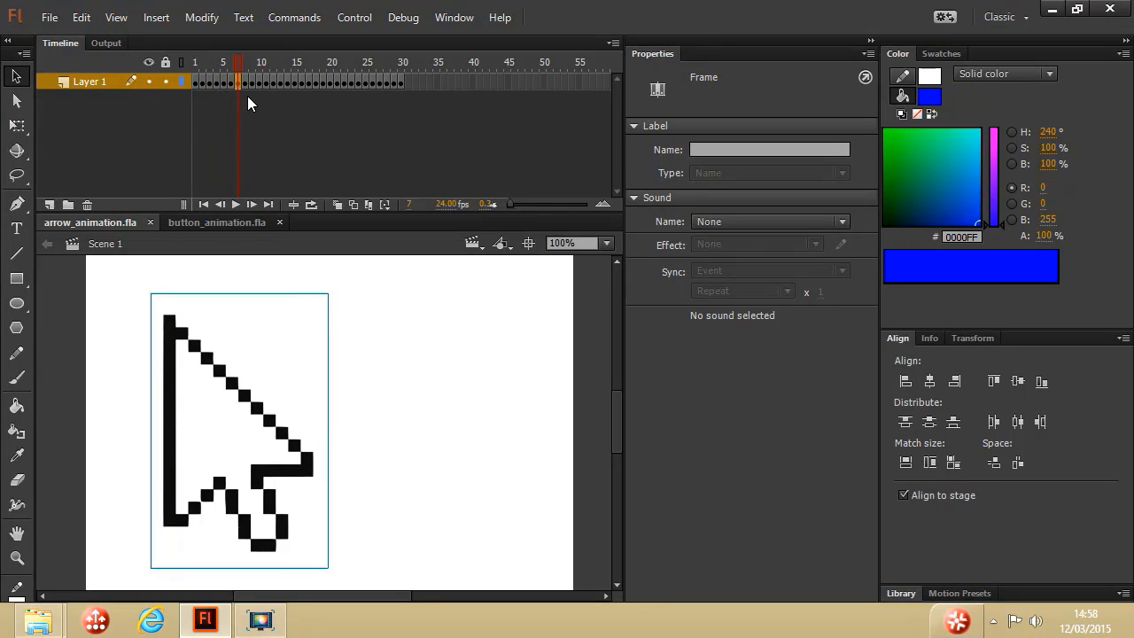
pyautogui.click(246, 84)
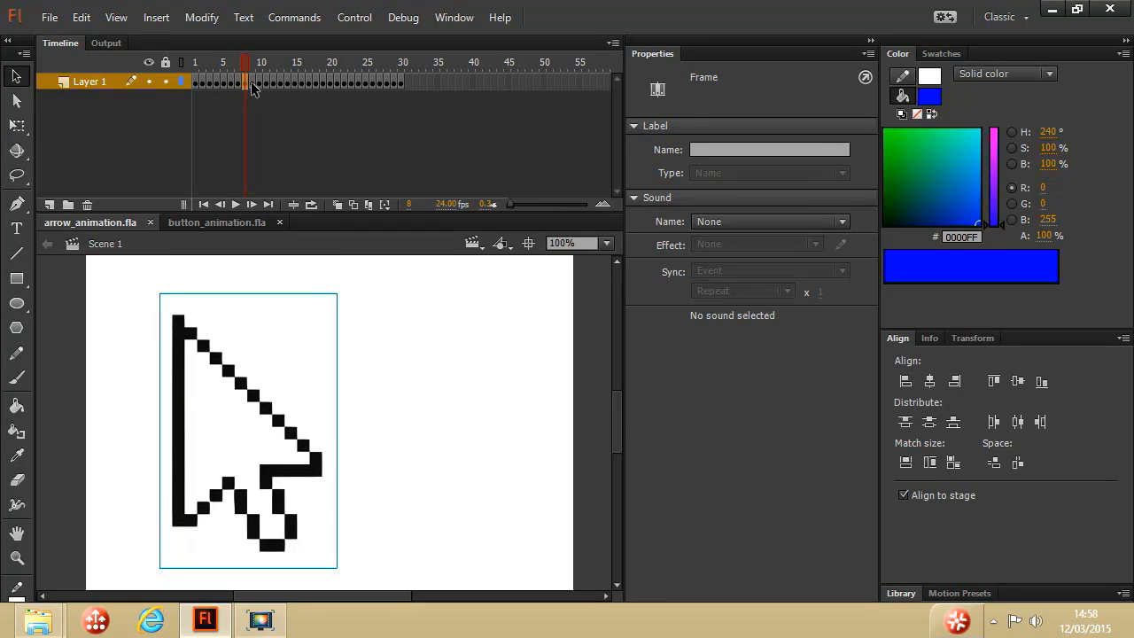
pyautogui.click(254, 83)
pyautogui.click(261, 83)
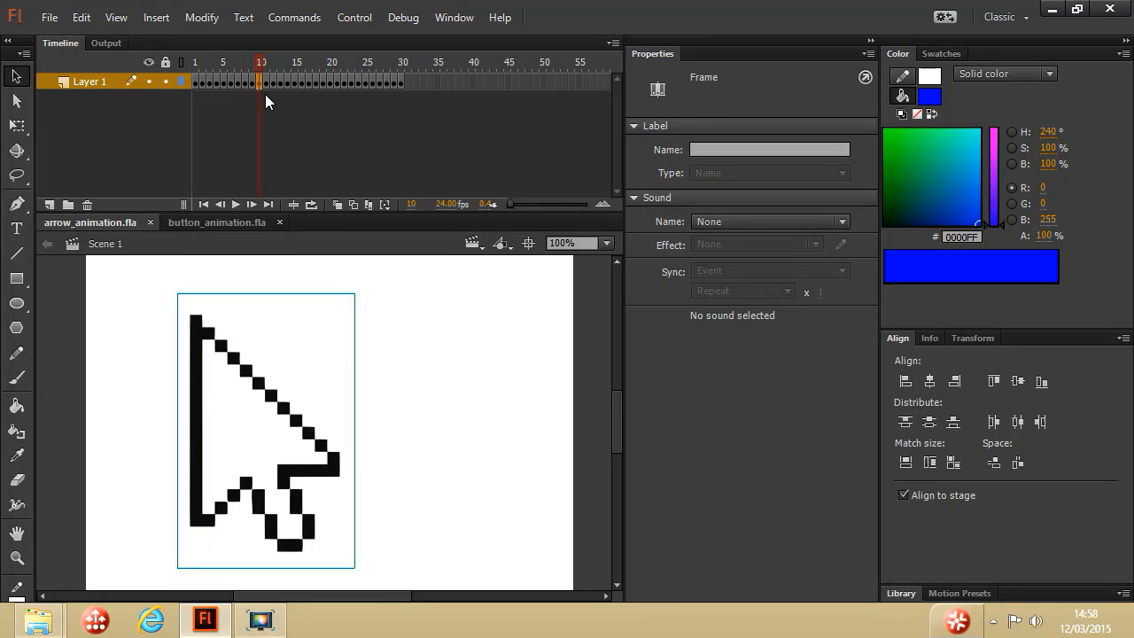
pyautogui.click(268, 83)
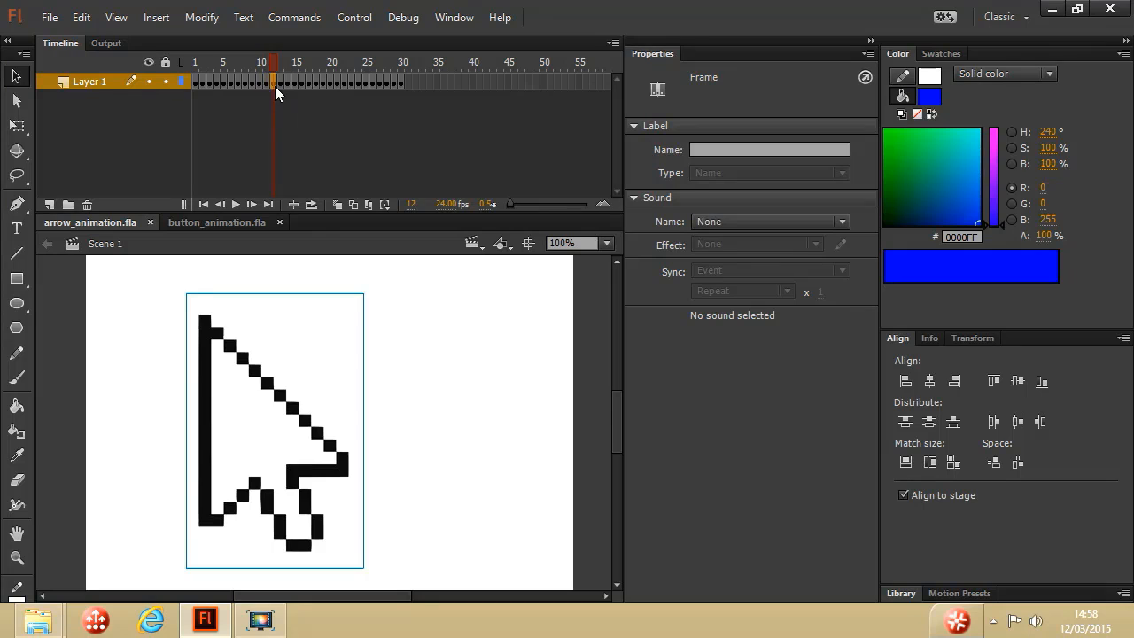
# Return to frame 1 of the arrow animation and play it through on the timeline, twice
pyautogui.click(194, 80)
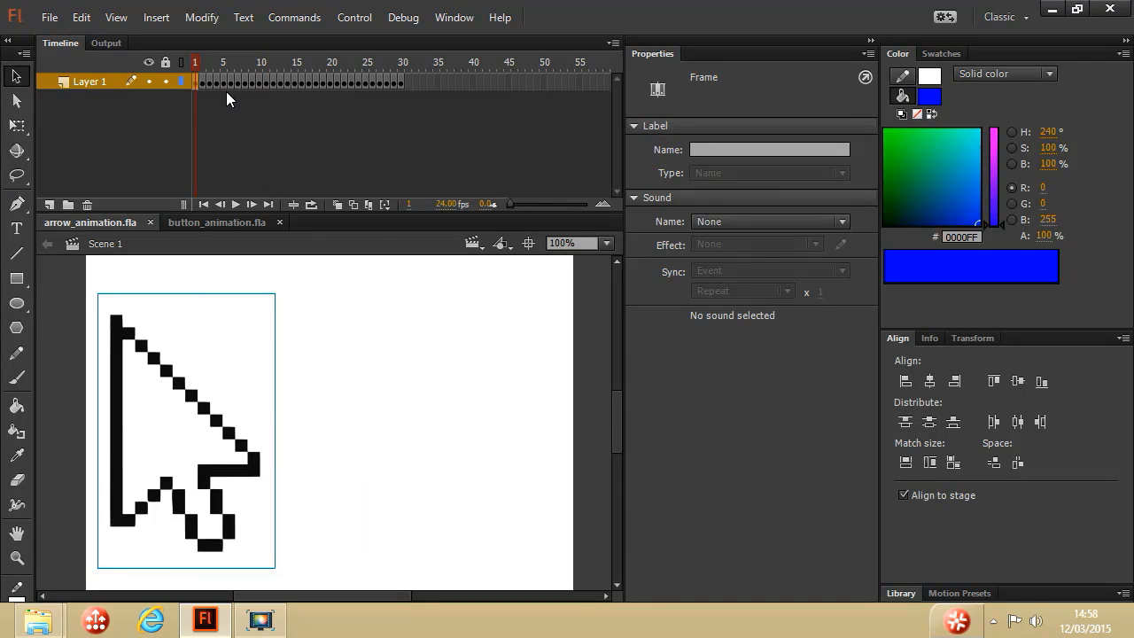
pyautogui.press('Return')
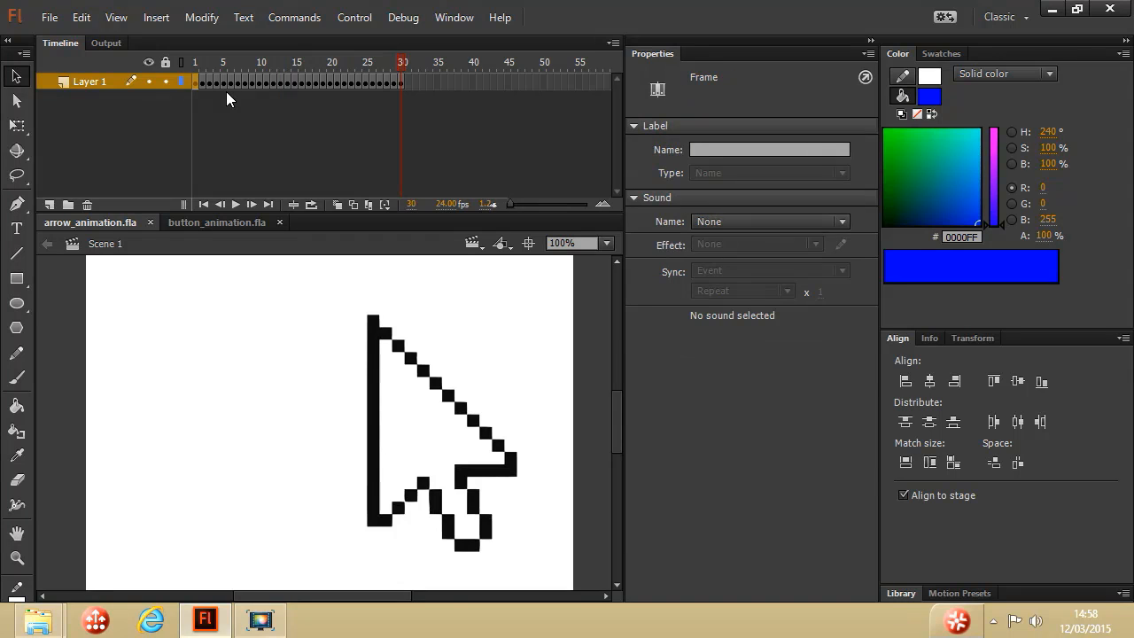
pyautogui.press('Return')
# Switch to the button_animation.fla document and test its movie
pyautogui.click(240, 222)
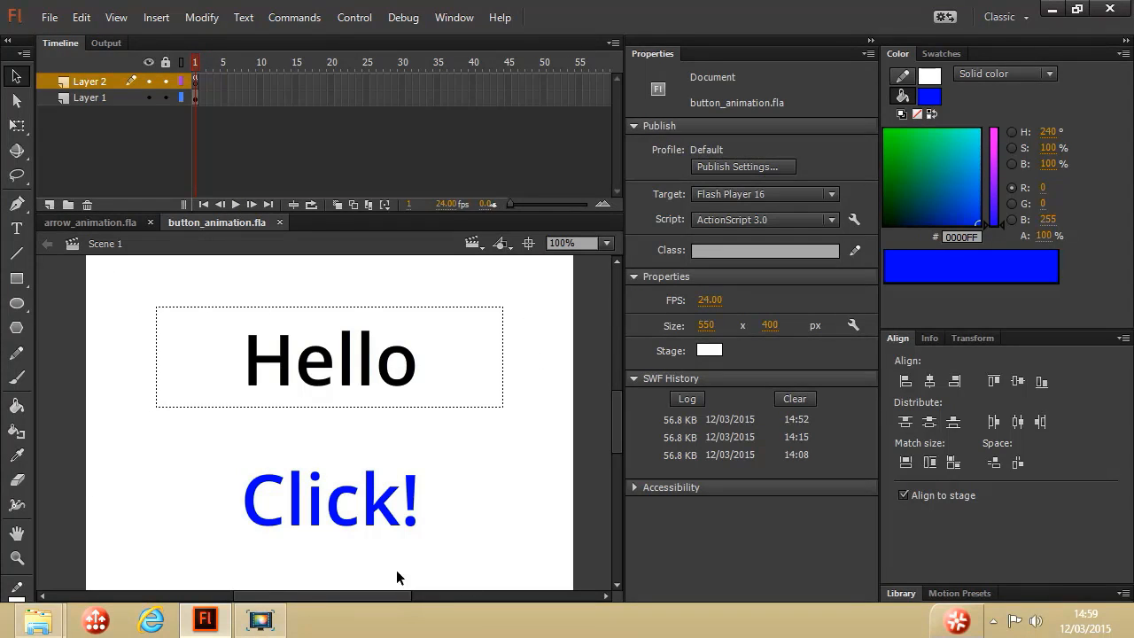
pyautogui.click(357, 21)
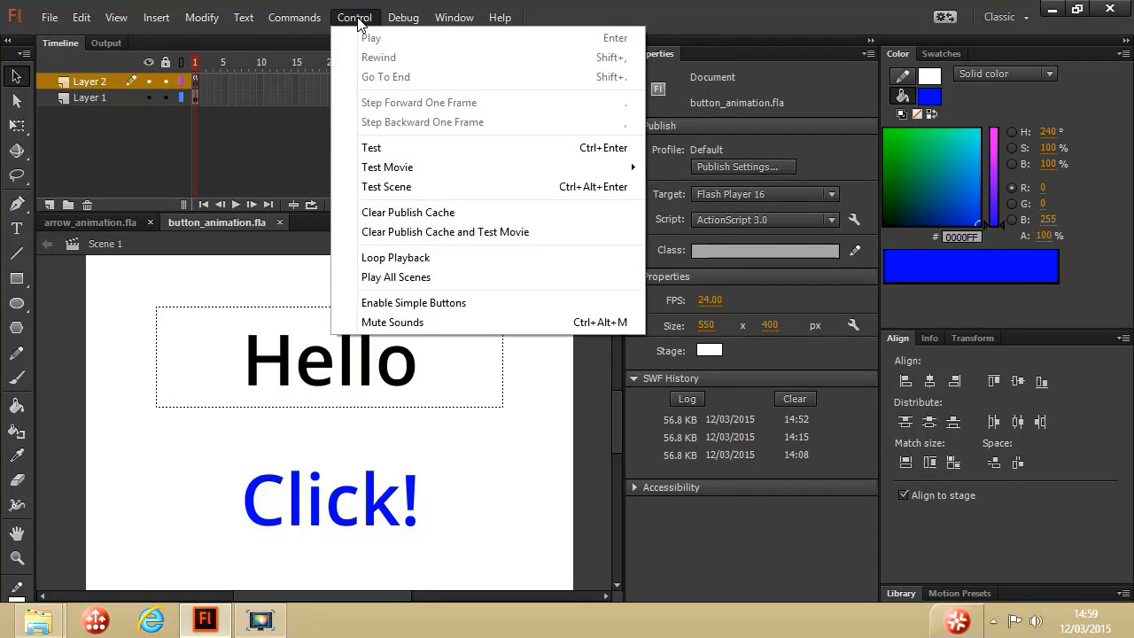
pyautogui.click(385, 151)
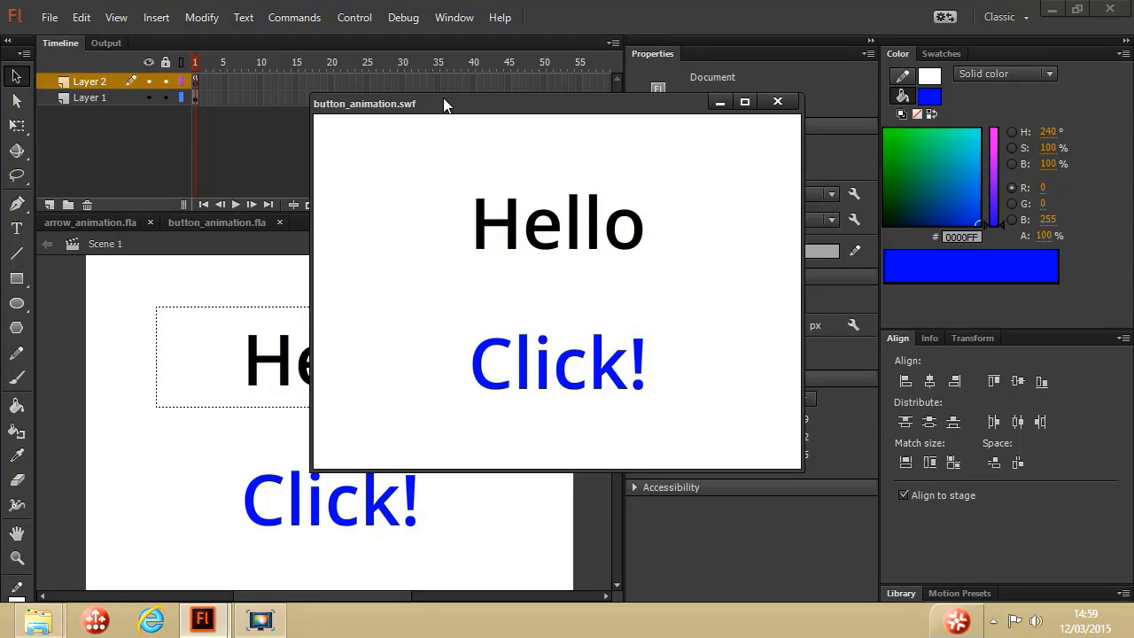
# Try the "Click!" button several times in the test movie to examine the text change, and close the test movie
pyautogui.click(529, 377)
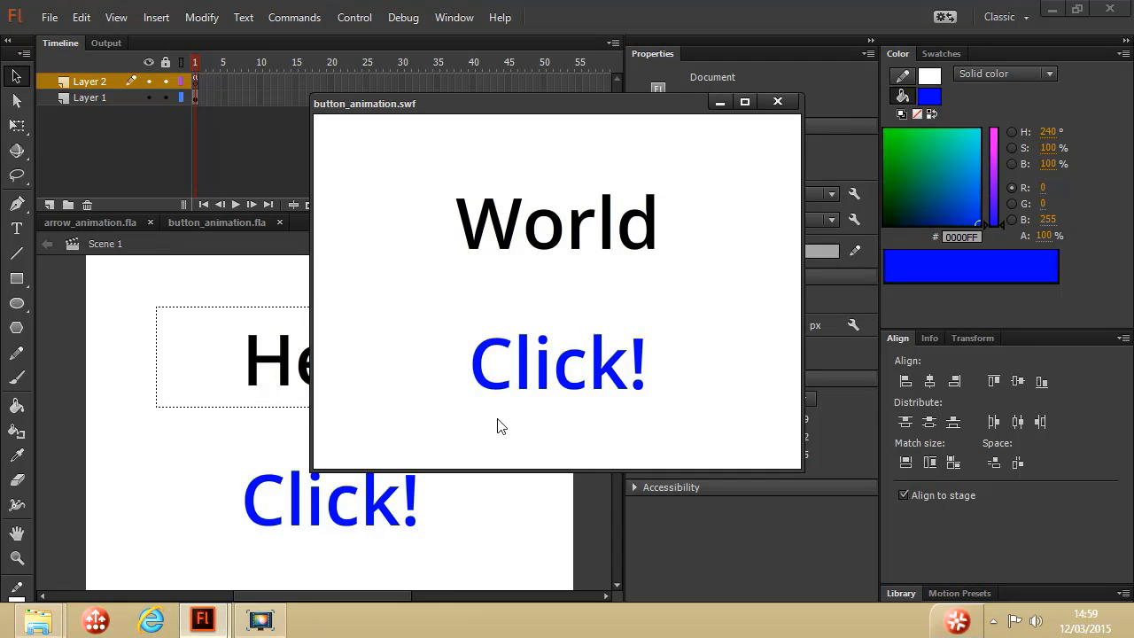
pyautogui.click(552, 377)
pyautogui.click(554, 374)
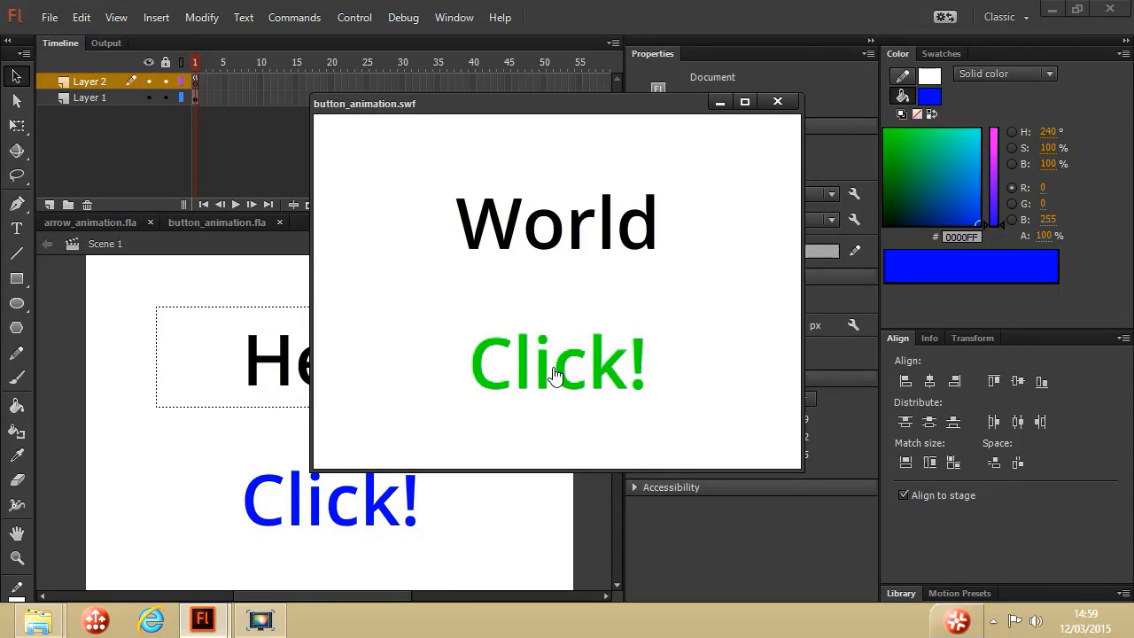
pyautogui.click(554, 375)
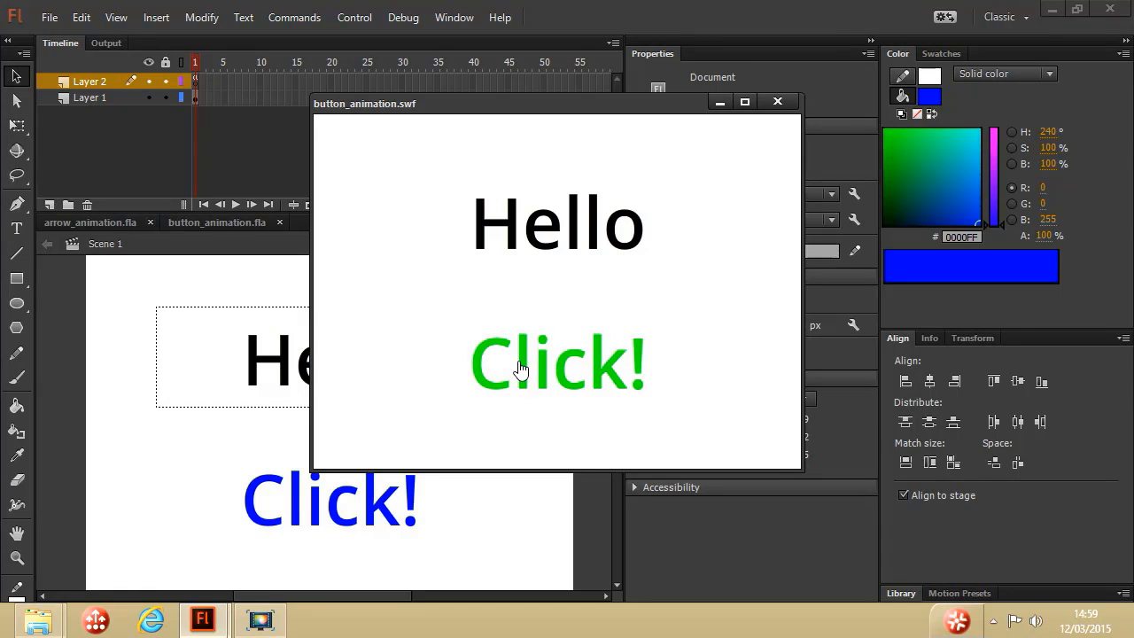
pyautogui.click(549, 371)
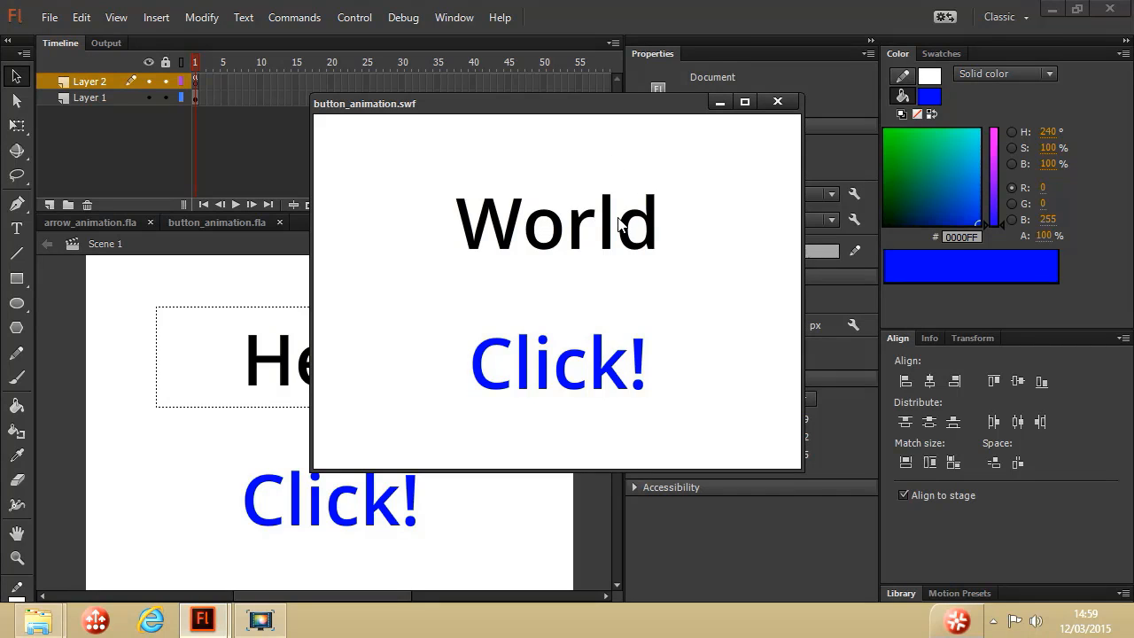
pyautogui.click(598, 372)
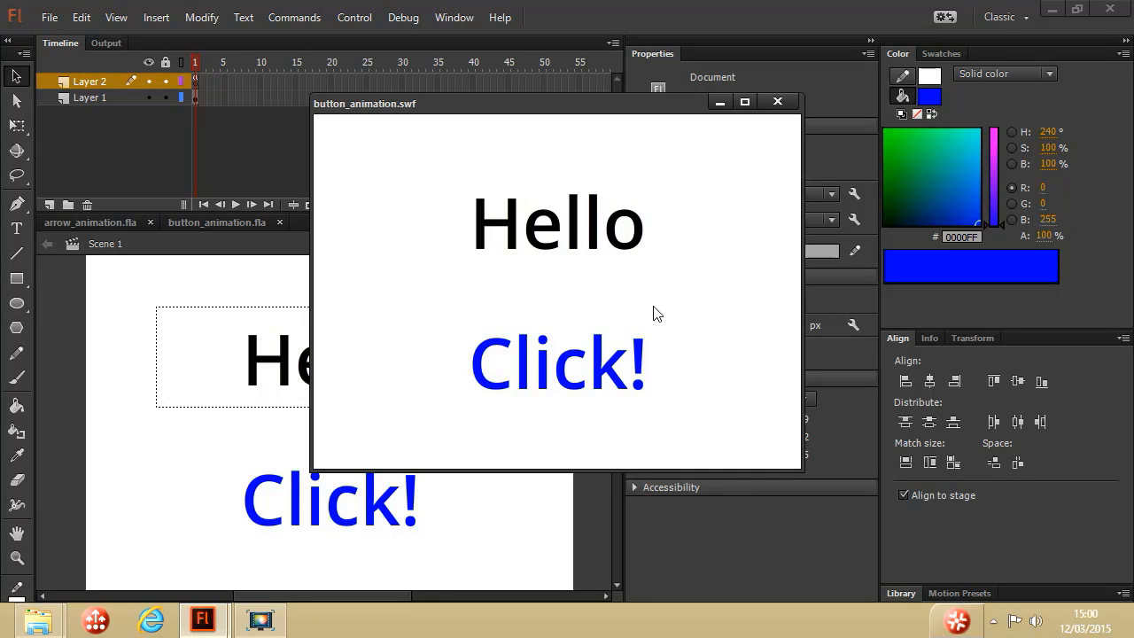
pyautogui.click(781, 101)
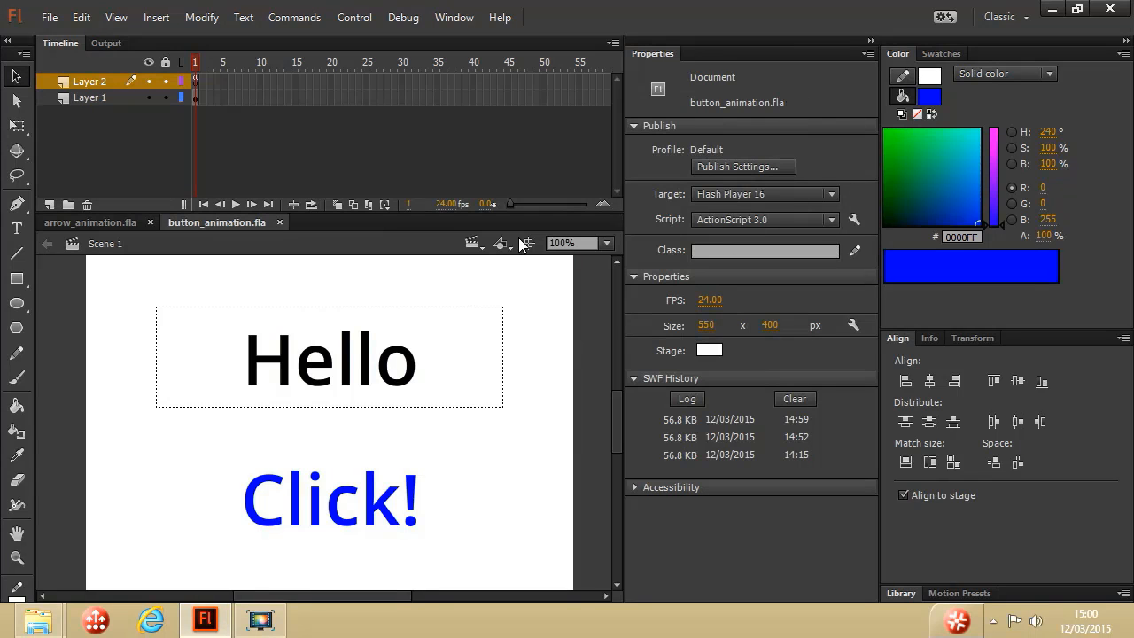
# Create a new ActionScript 3.0 document with a 550 x 400 px stage at 24 fps
pyautogui.click(52, 22)
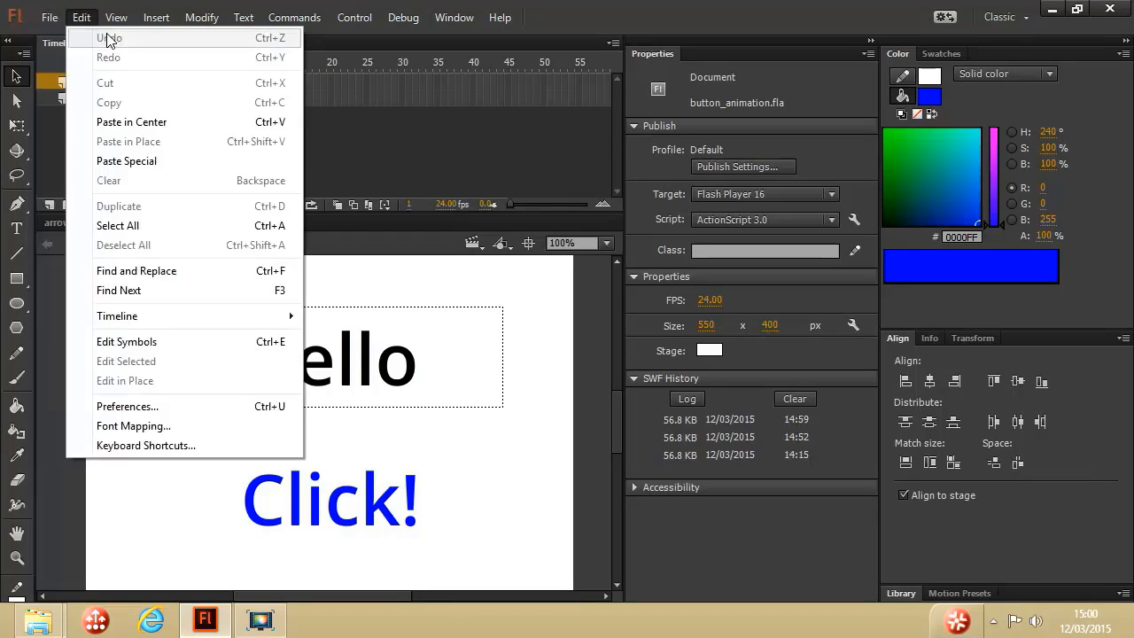
pyautogui.click(71, 39)
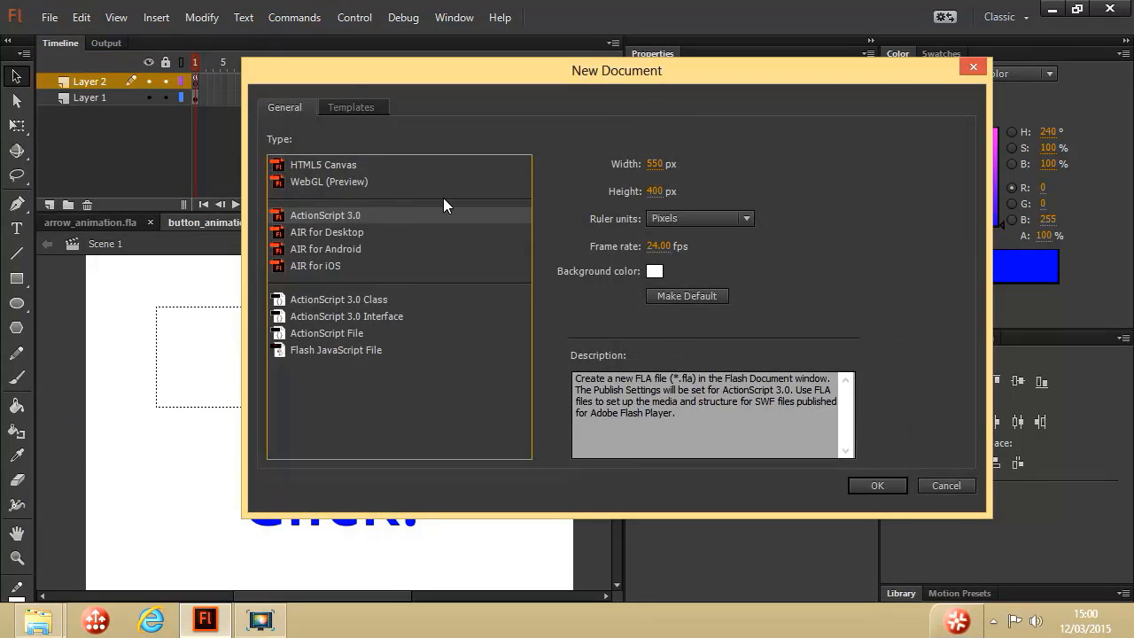
pyautogui.click(864, 486)
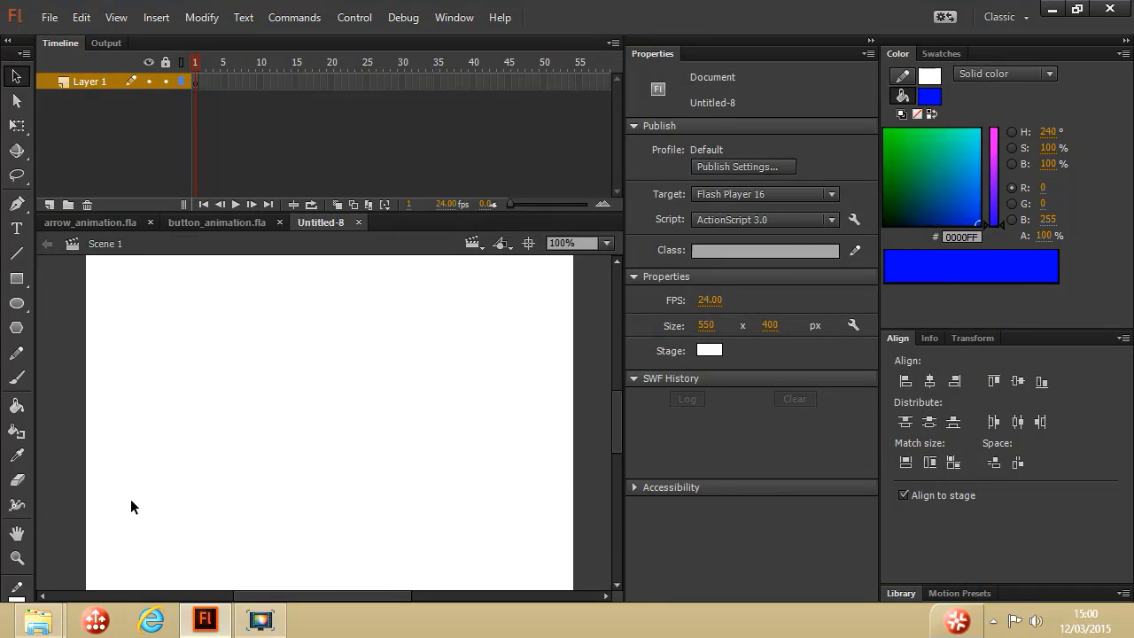
# Save the new document as project2 in the Eduonix folder as a Flash Document
pyautogui.click(52, 20)
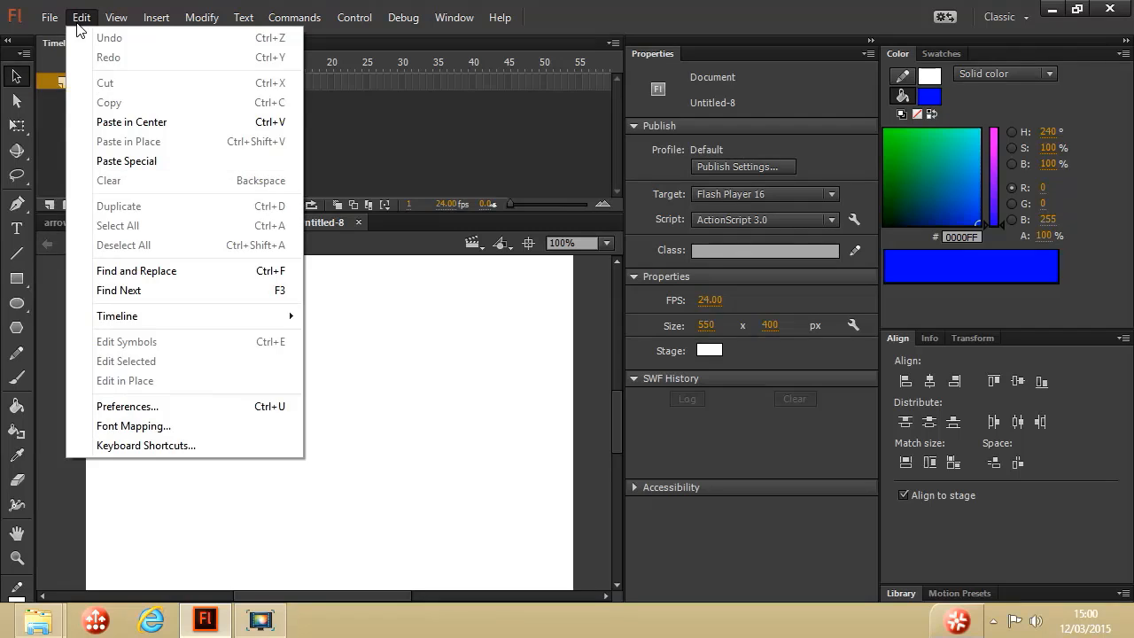
pyautogui.click(97, 206)
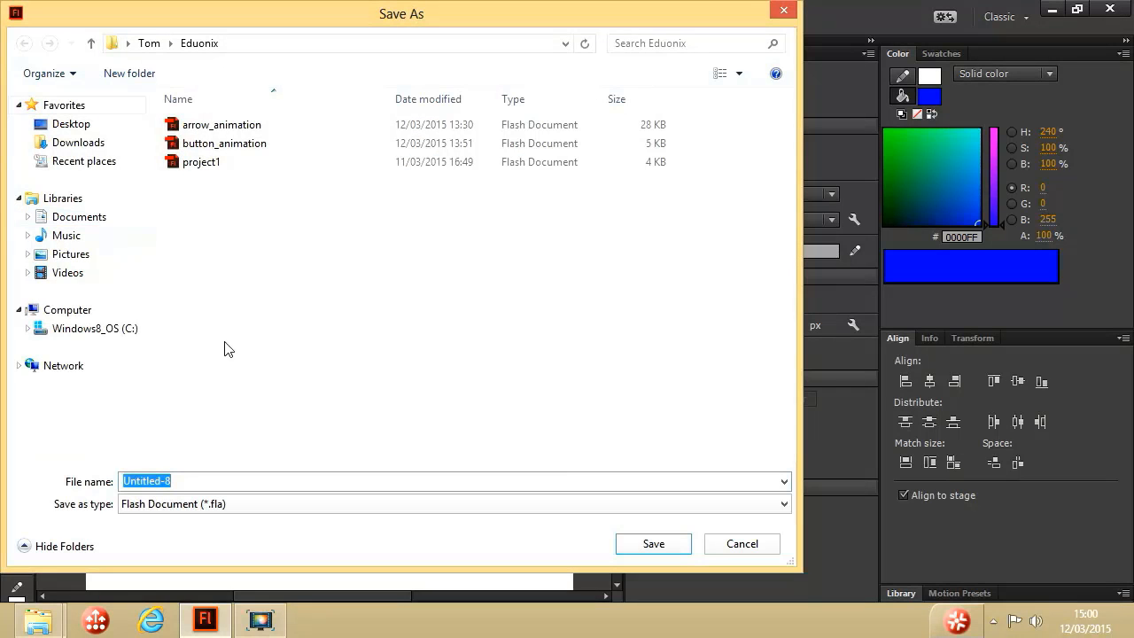
pyautogui.write('pr')
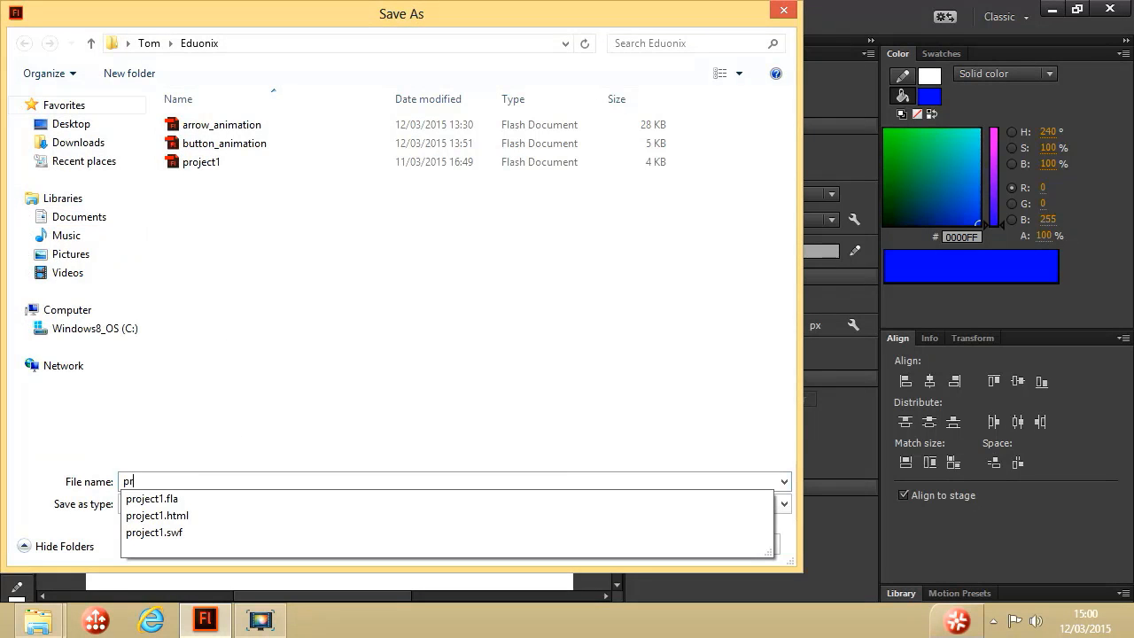
pyautogui.write('oject2')
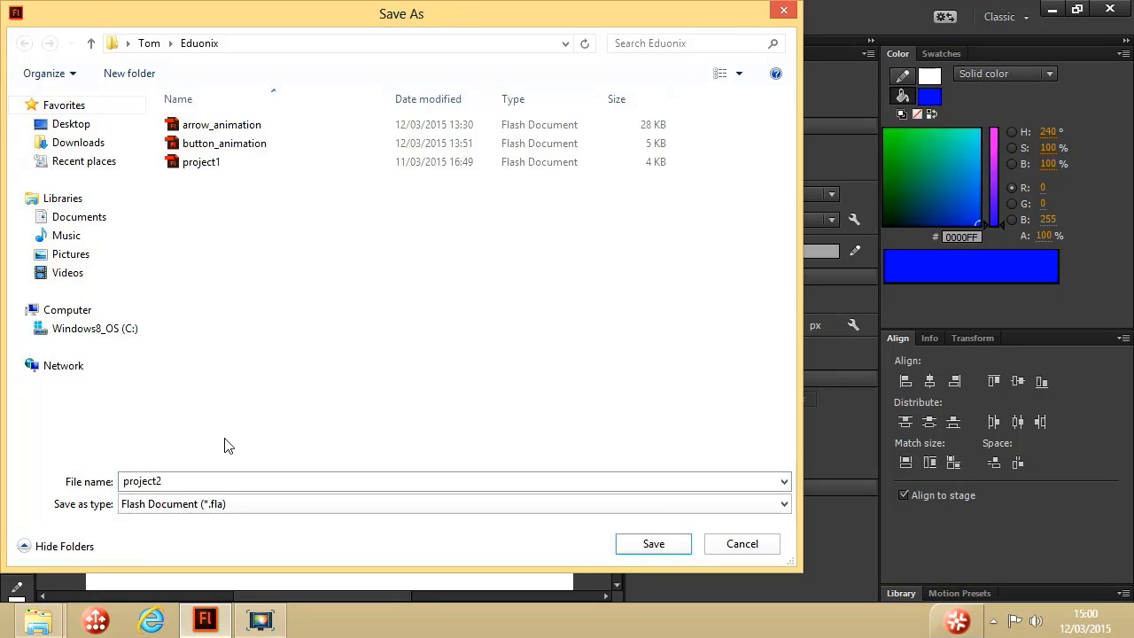
pyautogui.click(675, 549)
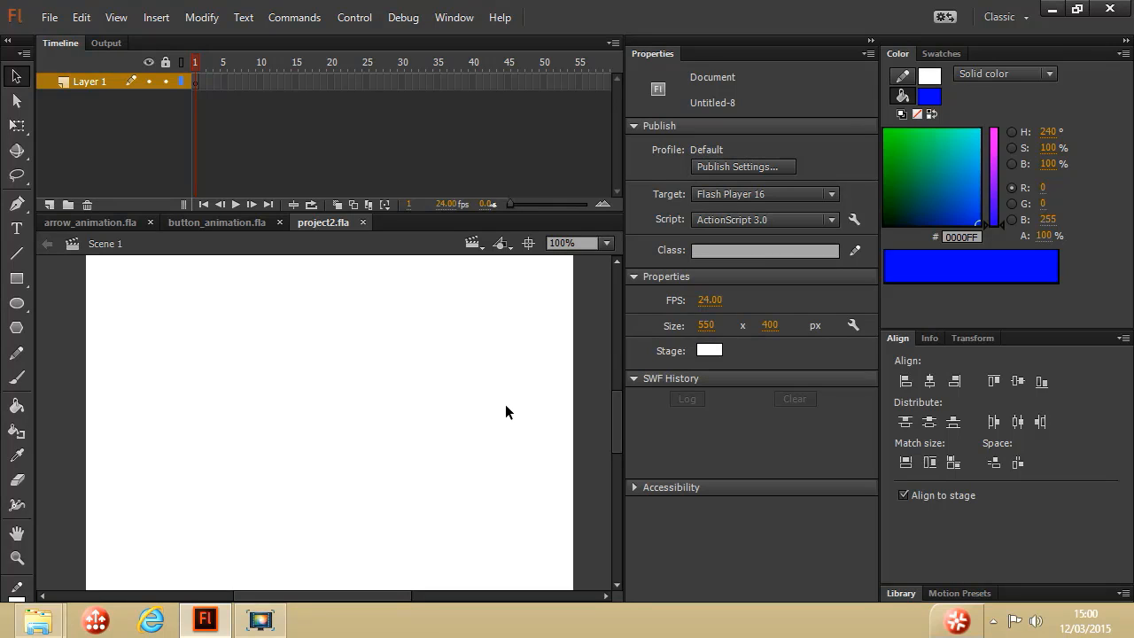
# Add a dynamic text field reading "Click!" to the stage in blue 80 pt Open Sans Semibold
pyautogui.click(18, 229)
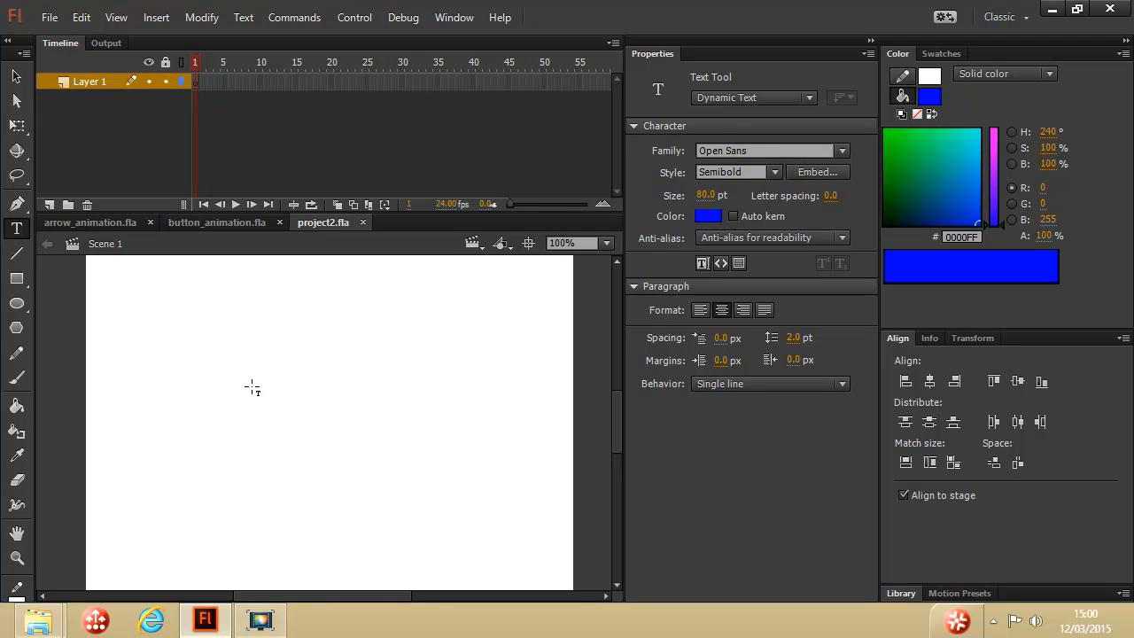
pyautogui.click(248, 416)
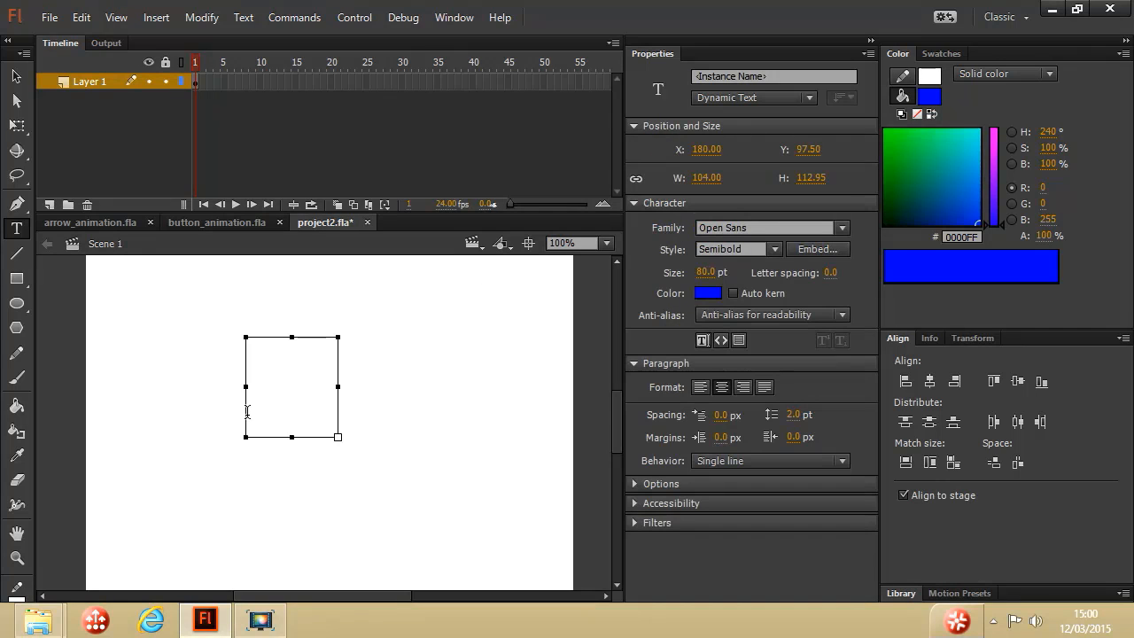
pyautogui.write('ci')
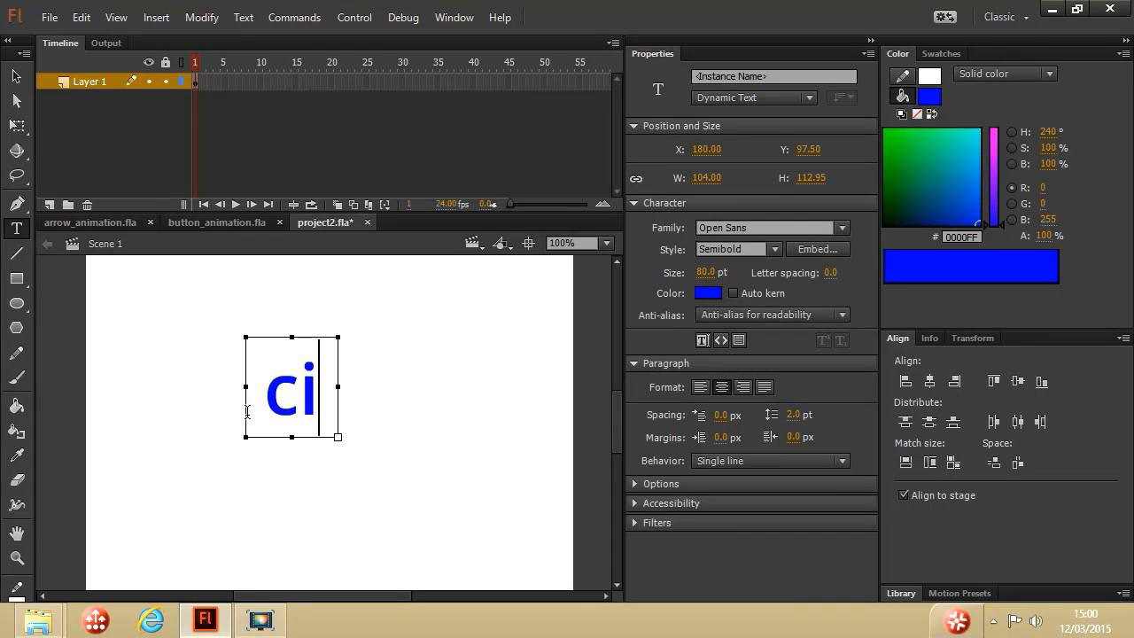
pyautogui.press('BackSpace')
pyautogui.press('BackSpace')
pyautogui.write('CI')
pyautogui.press('BackSpace')
pyautogui.write('lick!')
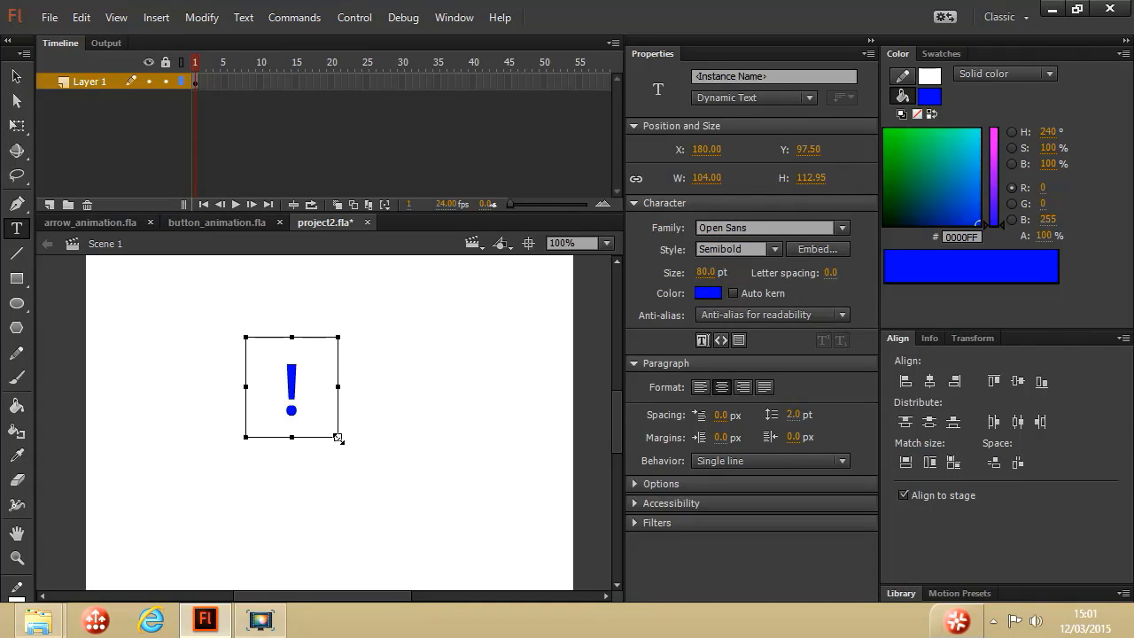
# Widen the "Click!" text field to about 261 px and move it to about X 144, Y 134.5
pyautogui.moveTo(339, 438); pyautogui.dragTo(476, 439)
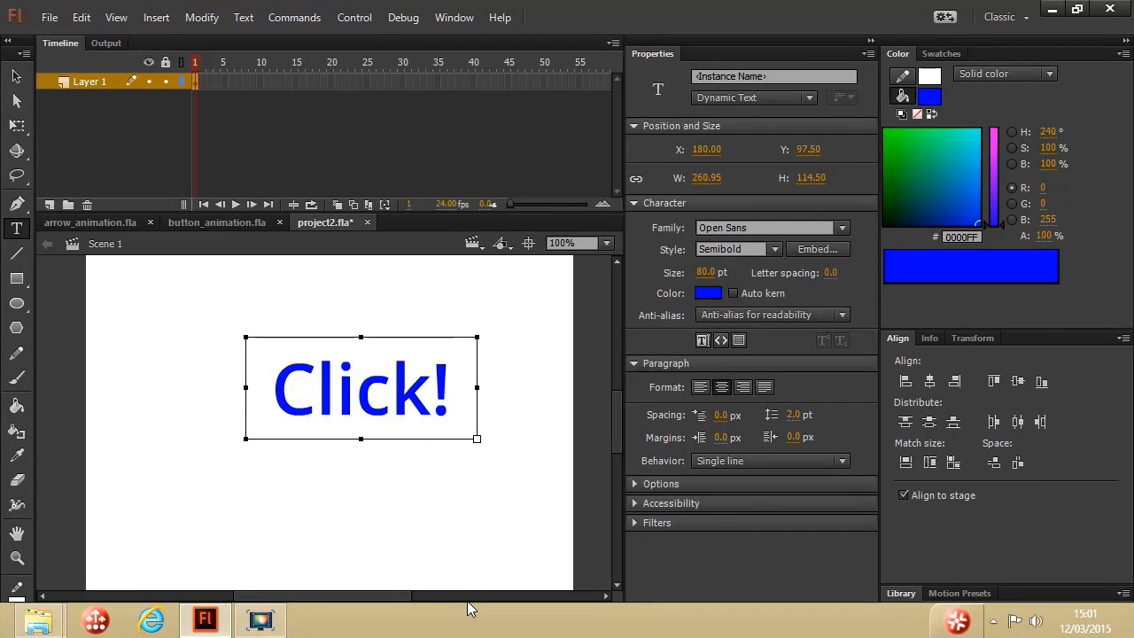
pyautogui.click(16, 81)
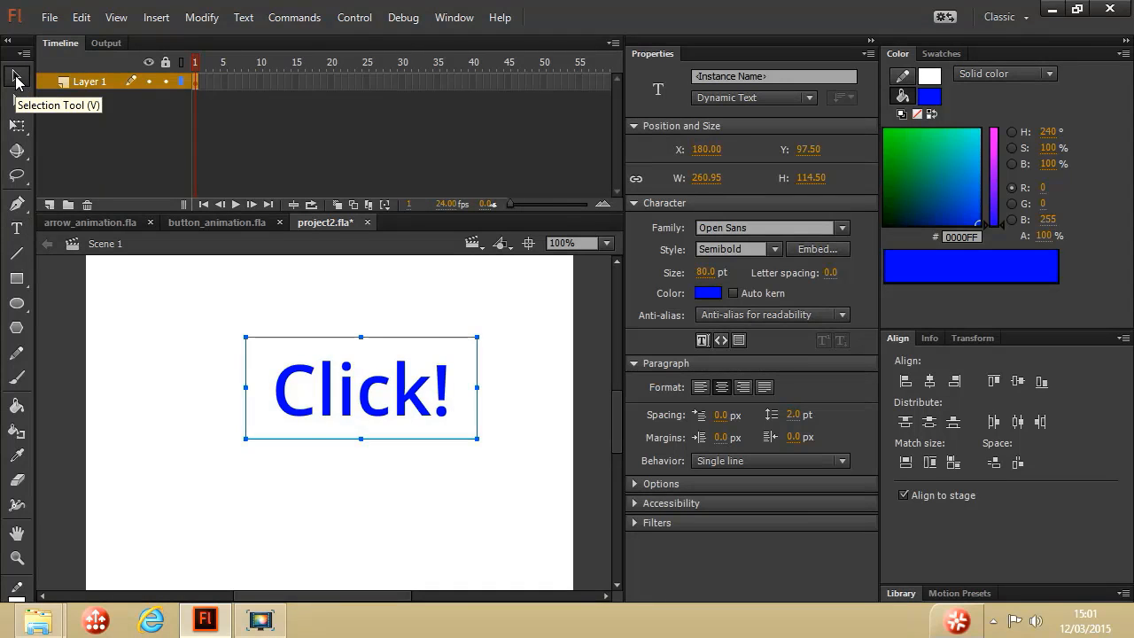
pyautogui.moveTo(355, 400); pyautogui.dragTo(323, 433)
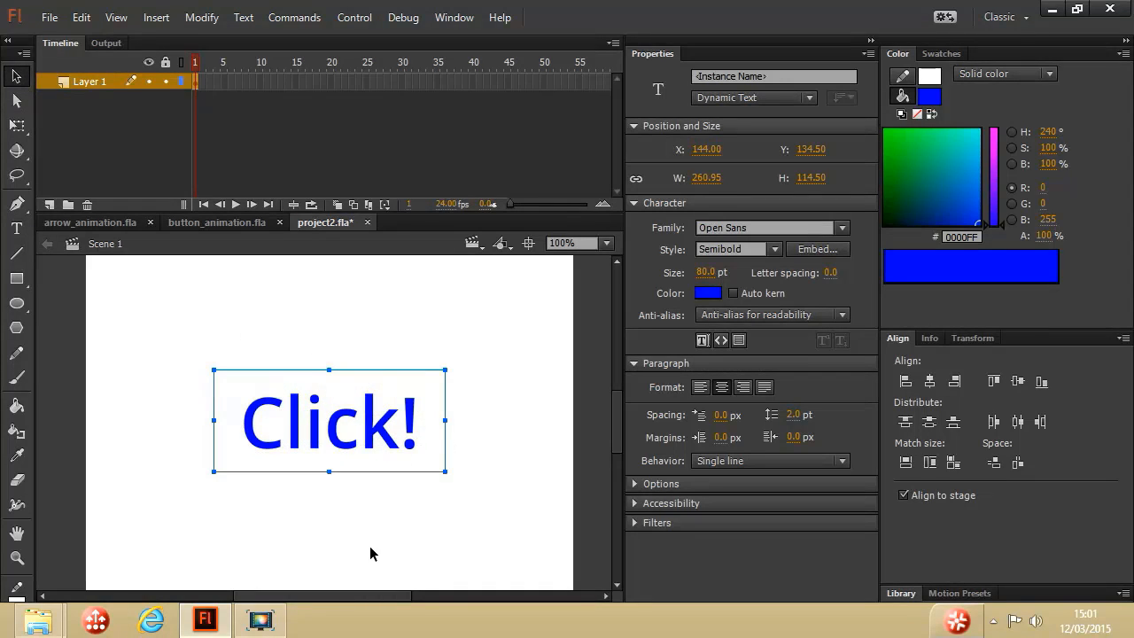
# Embed the Open Sans Semibold font with the Uppercase, Lowercase, Numerals and Punctuation character ranges
pyautogui.click(811, 249)
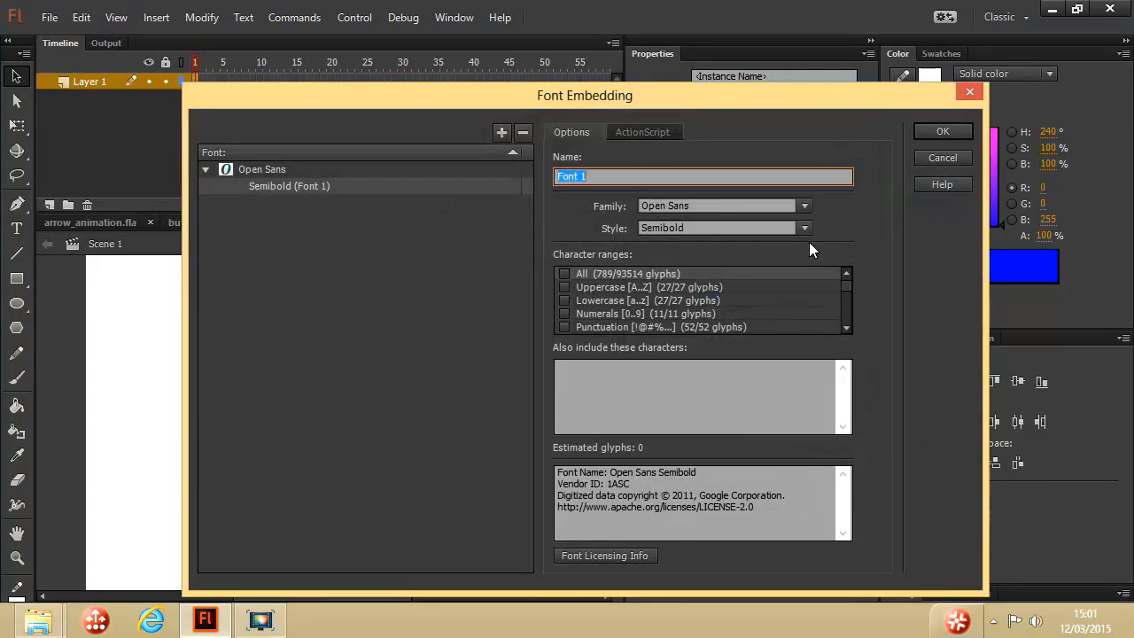
pyautogui.click(562, 284)
pyautogui.click(566, 300)
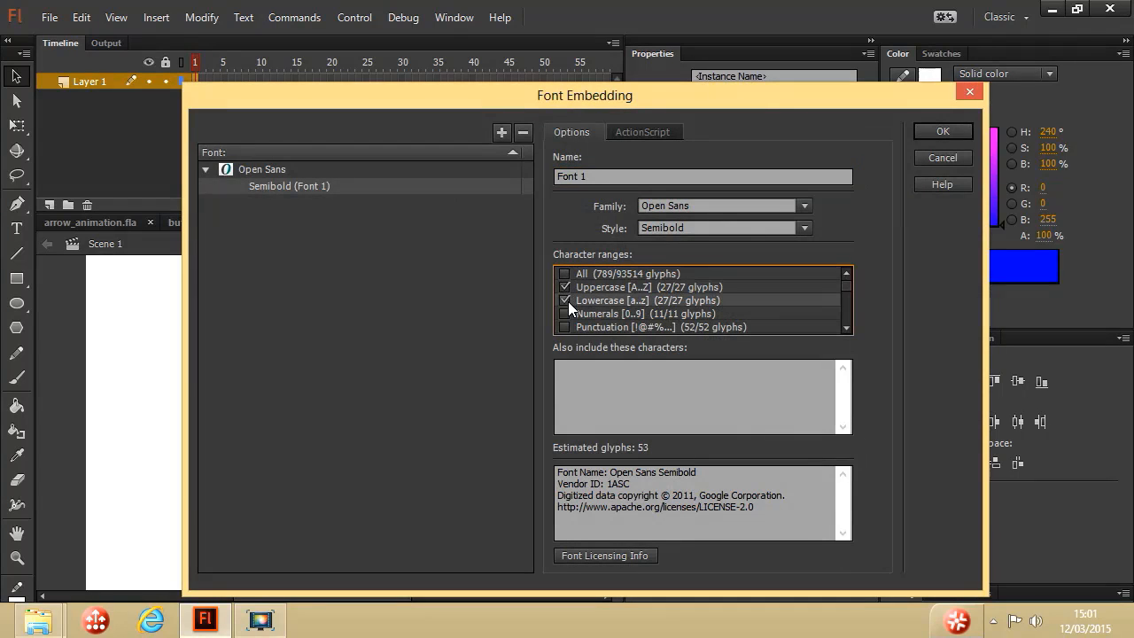
pyautogui.click(569, 311)
pyautogui.click(567, 326)
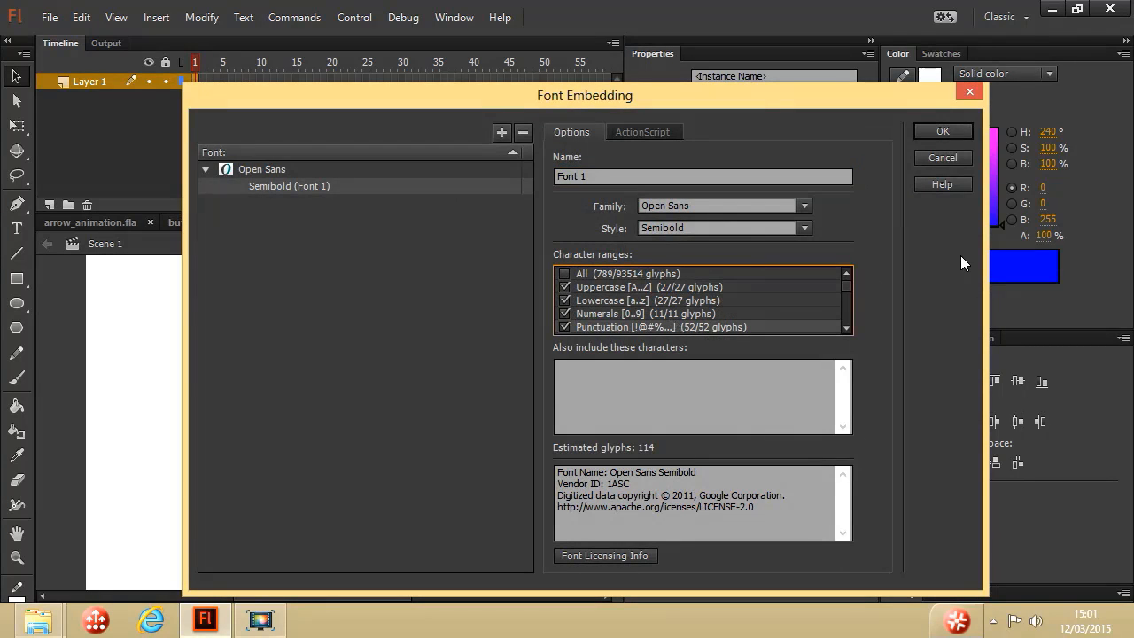
pyautogui.click(845, 327)
pyautogui.click(846, 327)
pyautogui.click(846, 328)
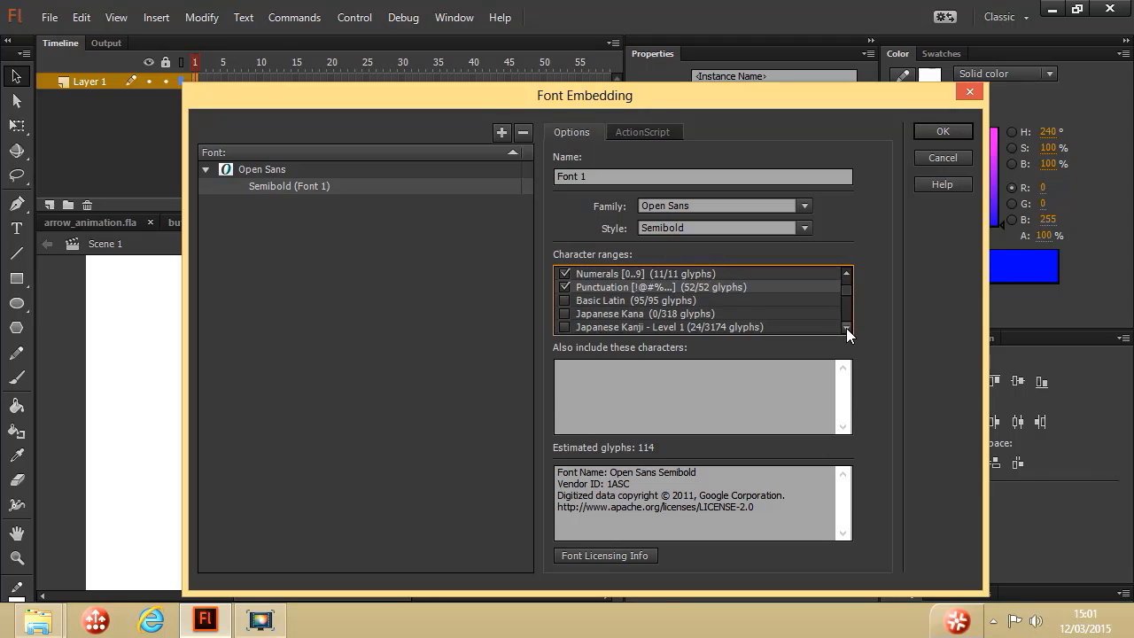
pyautogui.click(846, 328)
pyautogui.click(846, 328)
pyautogui.click(846, 327)
pyautogui.moveTo(848, 296); pyautogui.dragTo(849, 278)
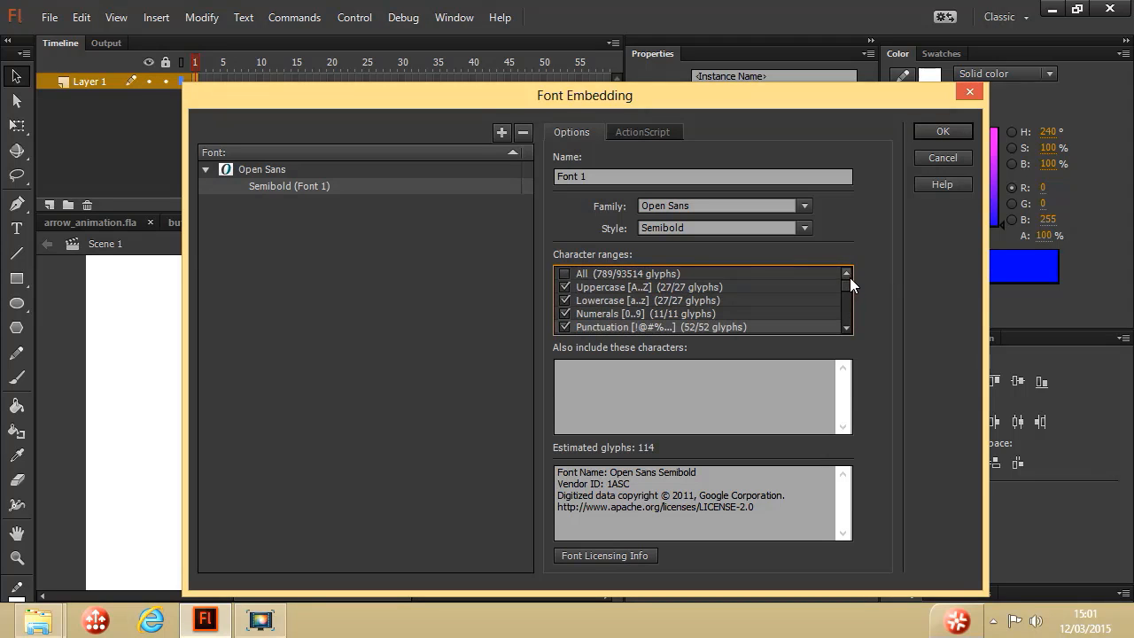
pyautogui.click(944, 131)
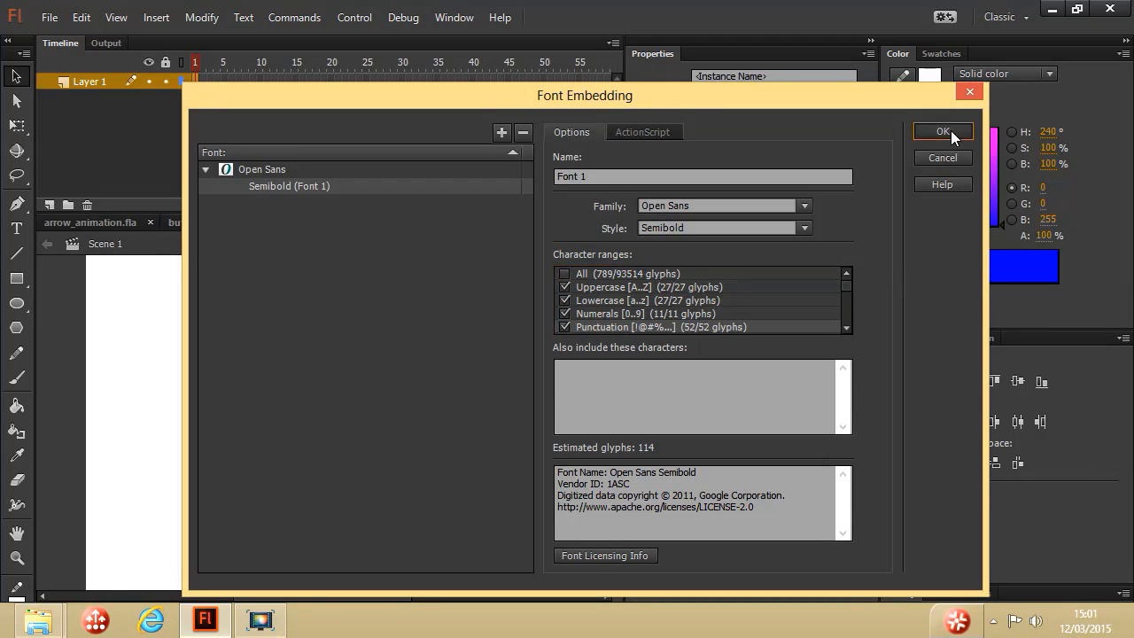
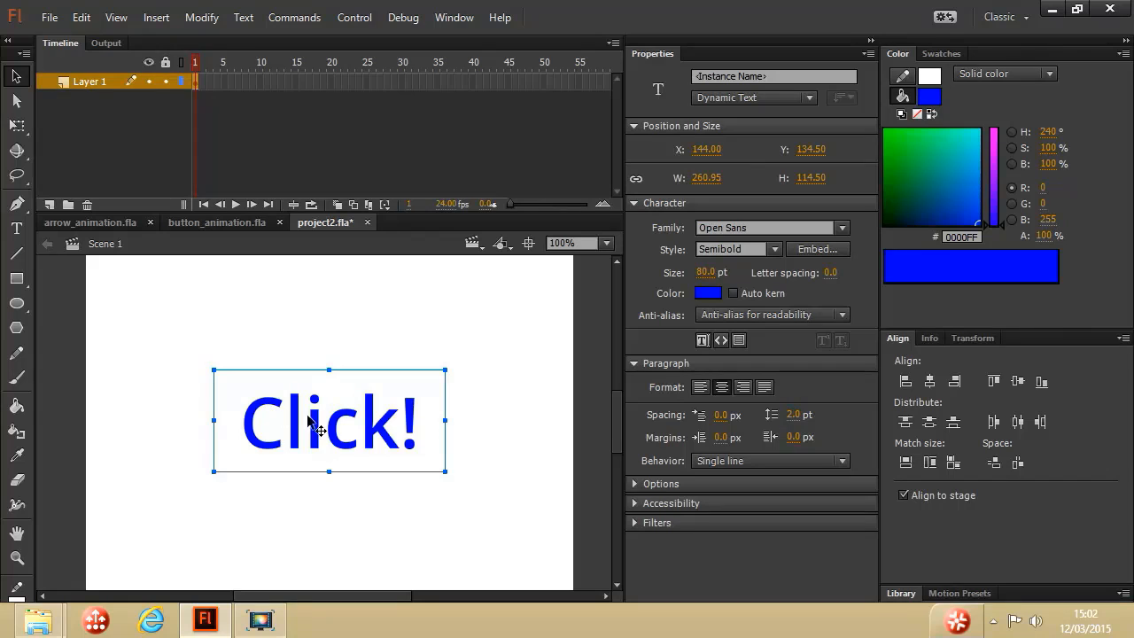
# Convert the "Click!" text field to a Button symbol named MyButton
pyautogui.click(202, 17)
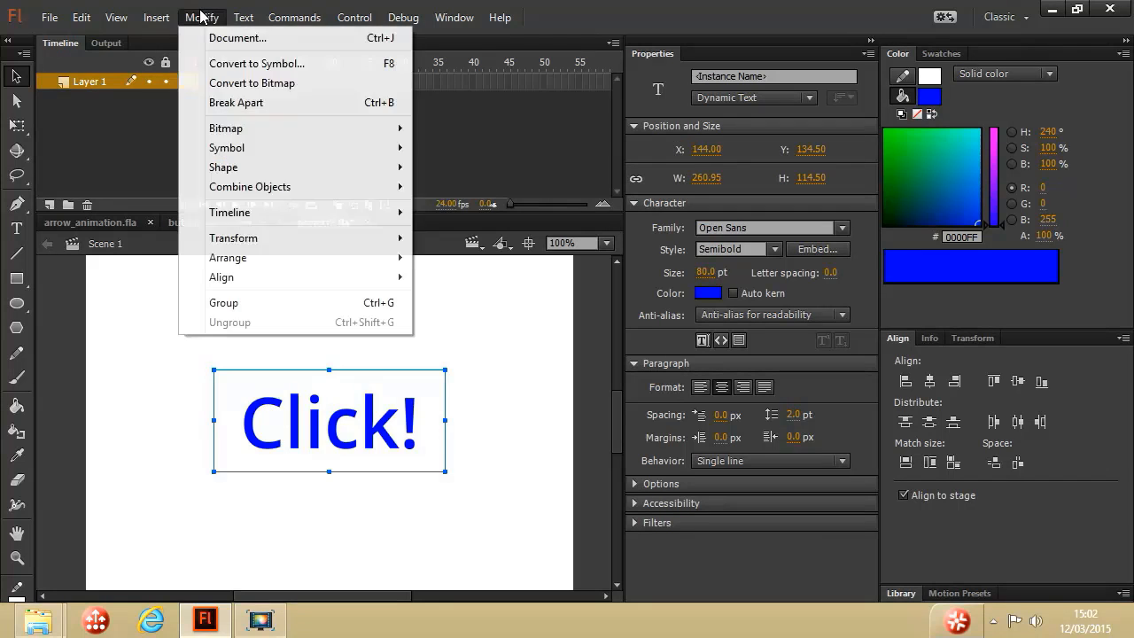
pyautogui.click(202, 17)
pyautogui.click(201, 17)
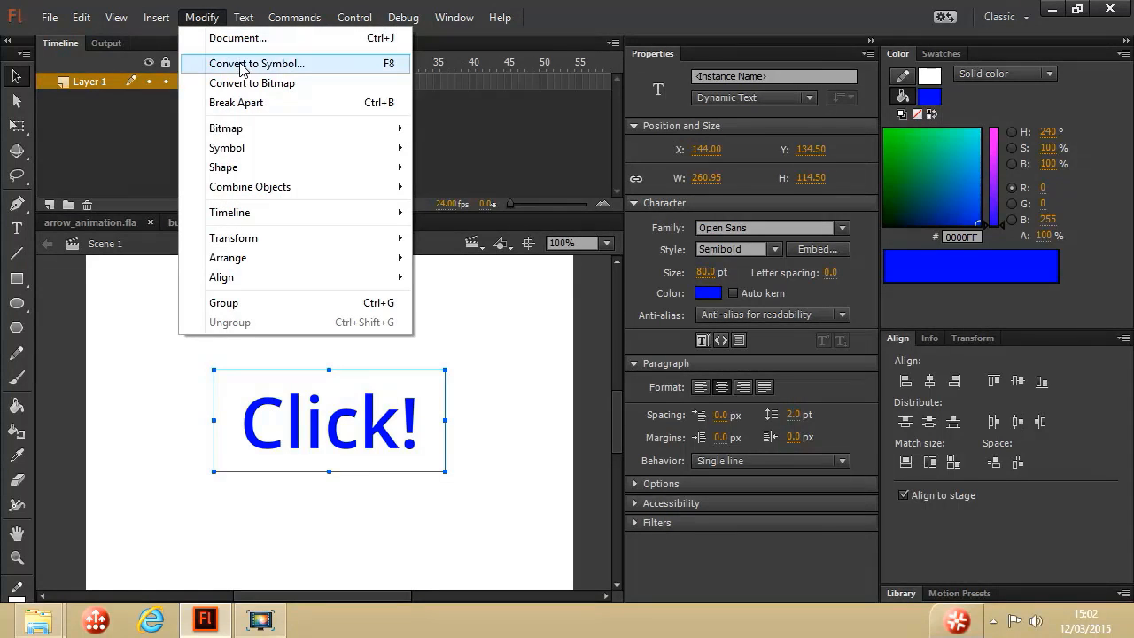
pyautogui.click(302, 67)
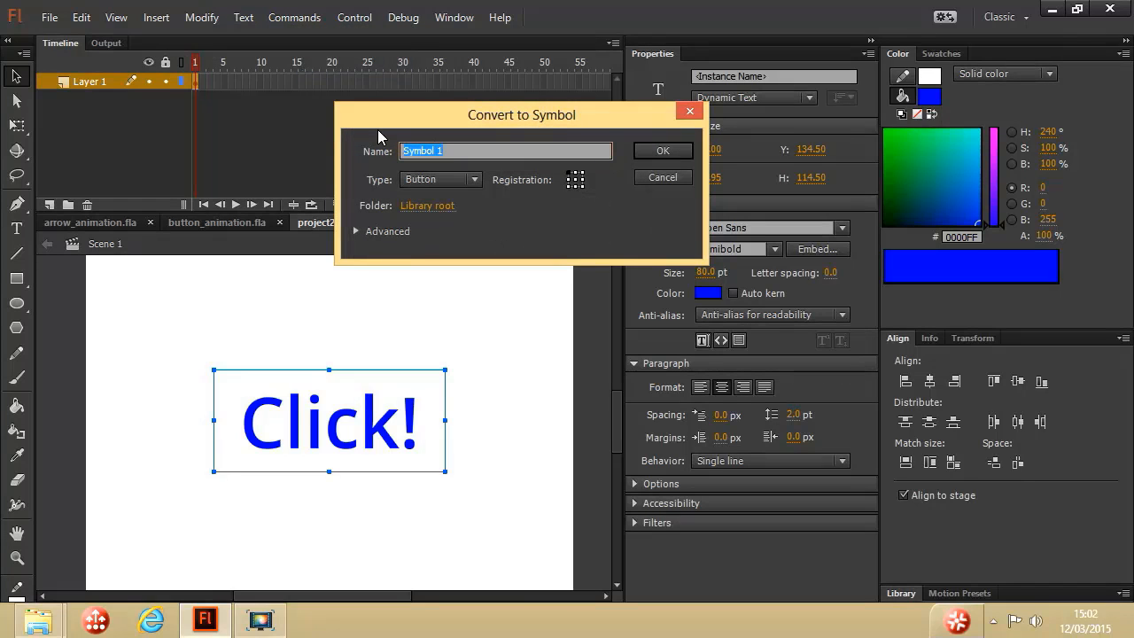
pyautogui.click(463, 182)
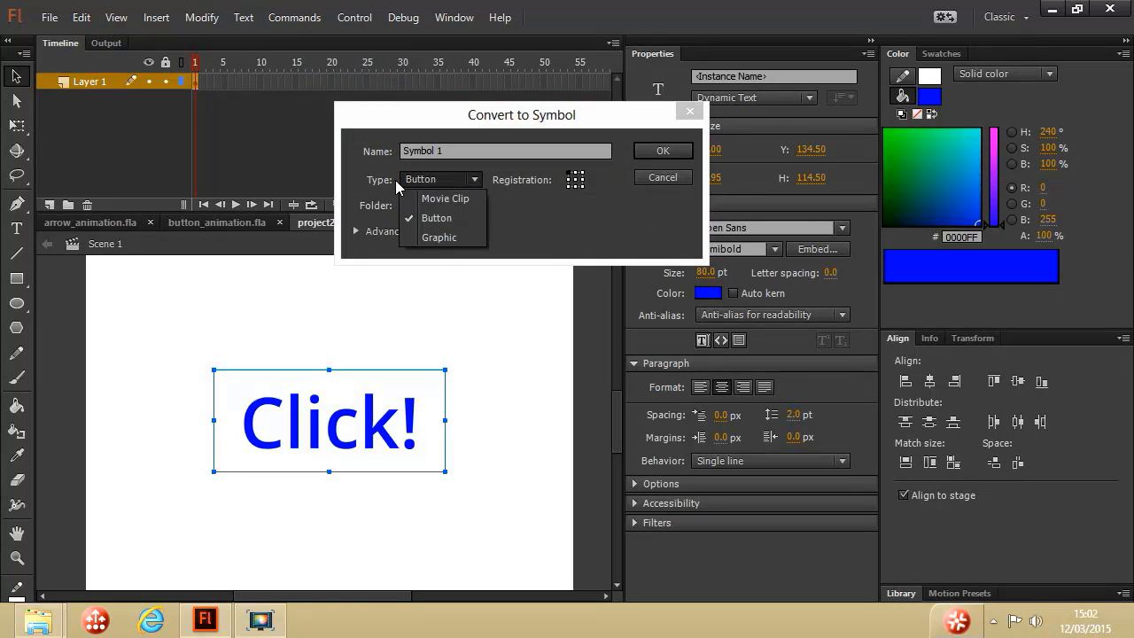
pyautogui.click(433, 182)
pyautogui.click(454, 149)
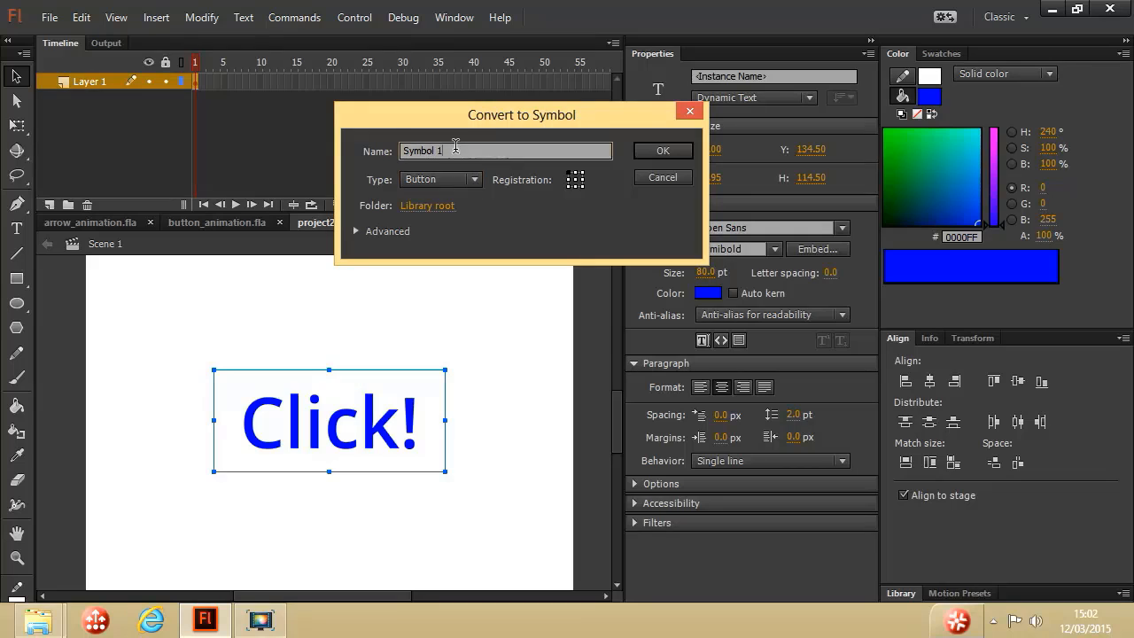
pyautogui.moveTo(454, 148); pyautogui.dragTo(376, 152)
pyautogui.write('MyButton')
pyautogui.click(666, 152)
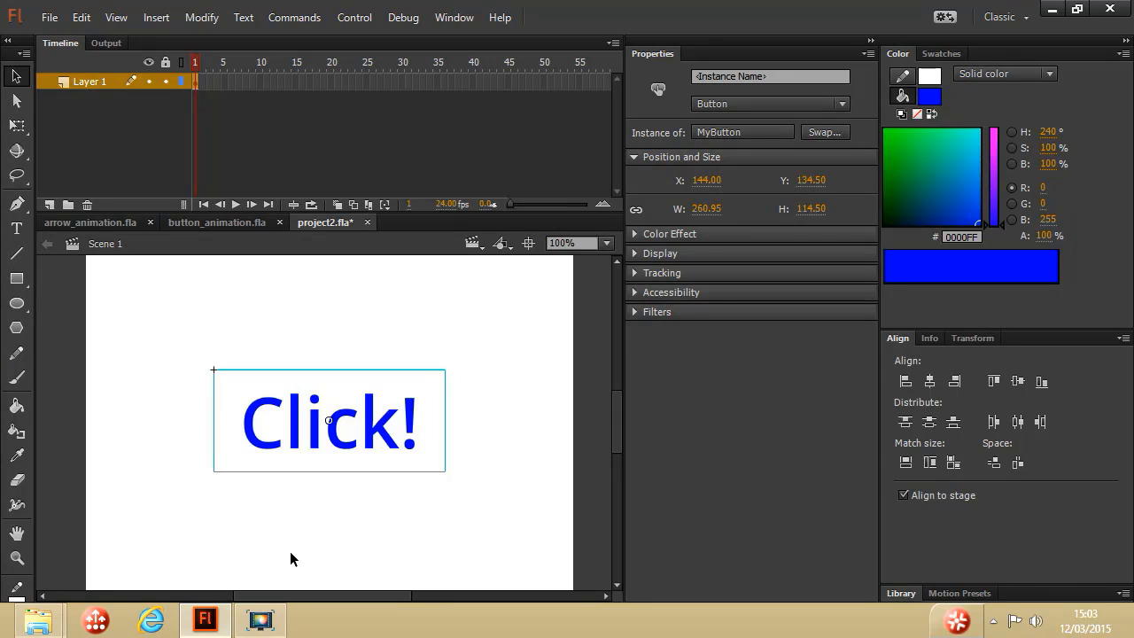
# Open the MyButton symbol for editing and insert a keyframe in its Over state
pyautogui.doubleClick(345, 447)
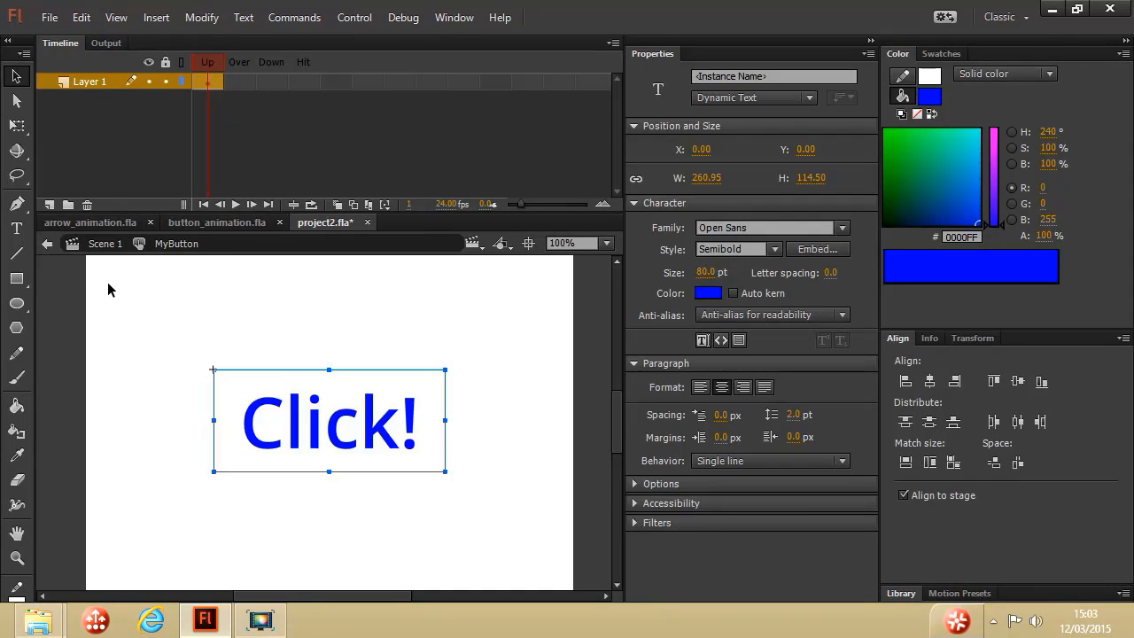
pyautogui.click(101, 246)
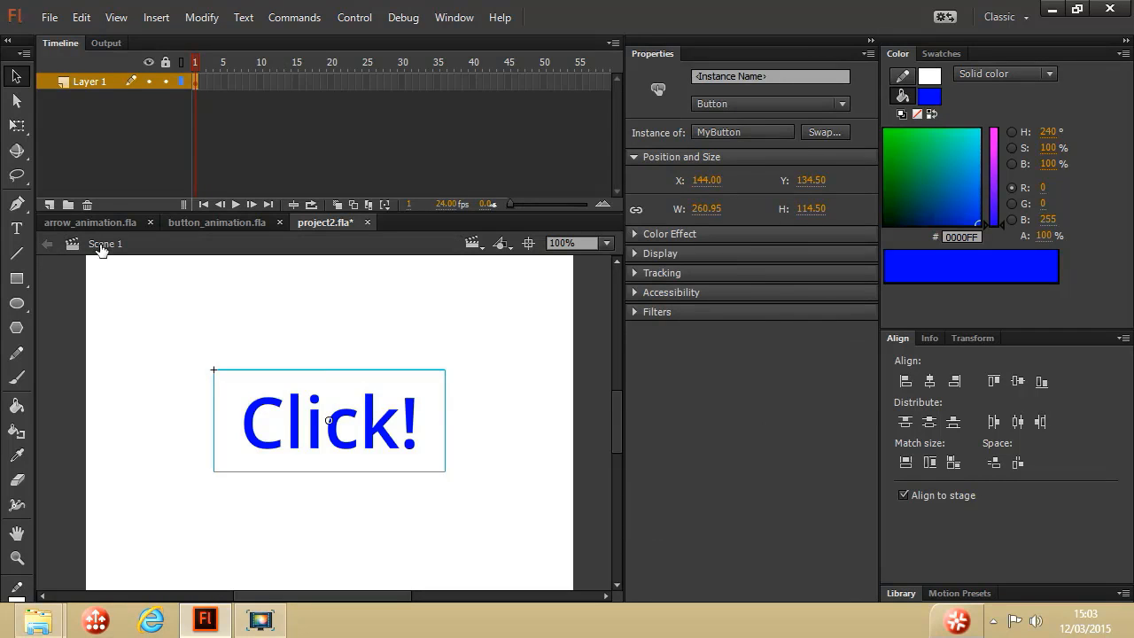
pyautogui.doubleClick(279, 411)
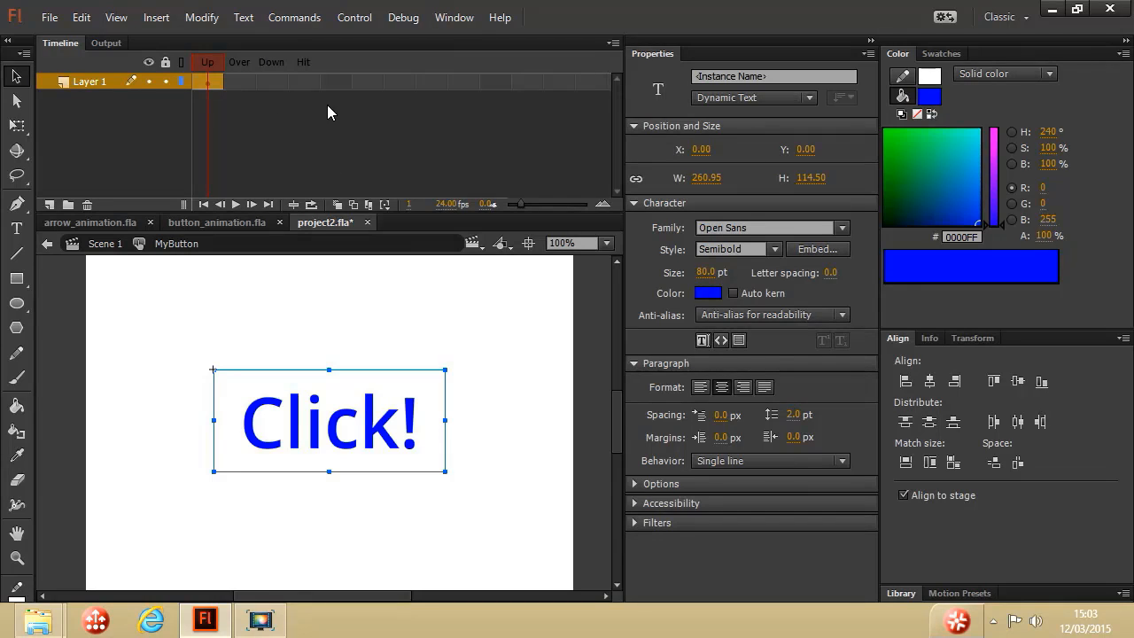
pyautogui.rightClick(236, 85)
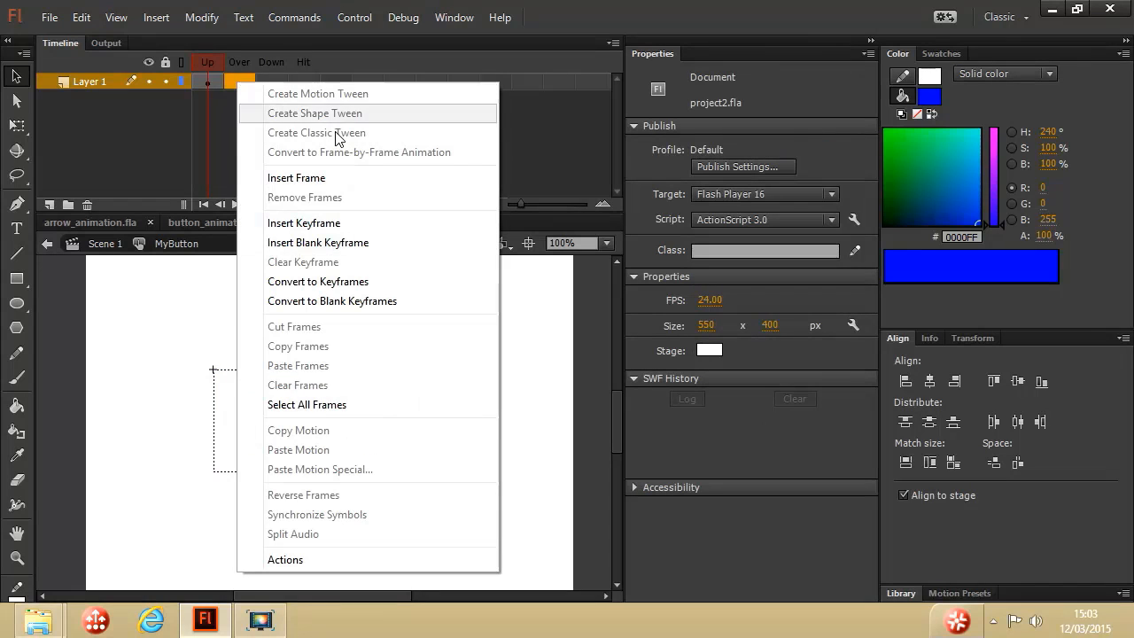
pyautogui.click(334, 227)
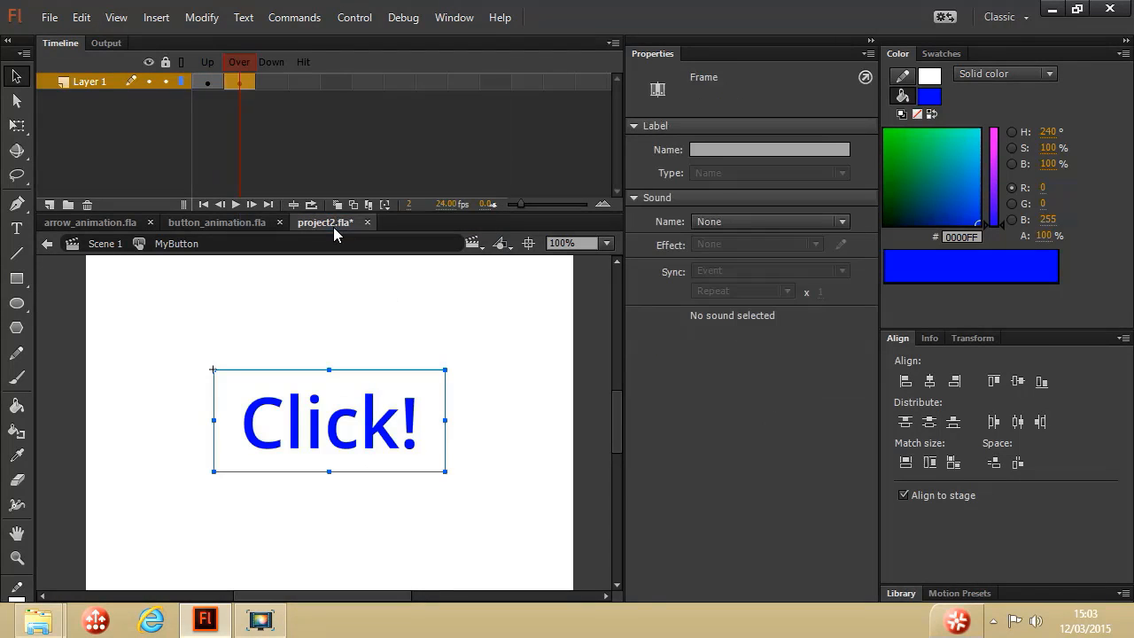
# Recolor the "Click!" text in the Over state to green #00FF00 and compare it with the Up state
pyautogui.click(209, 85)
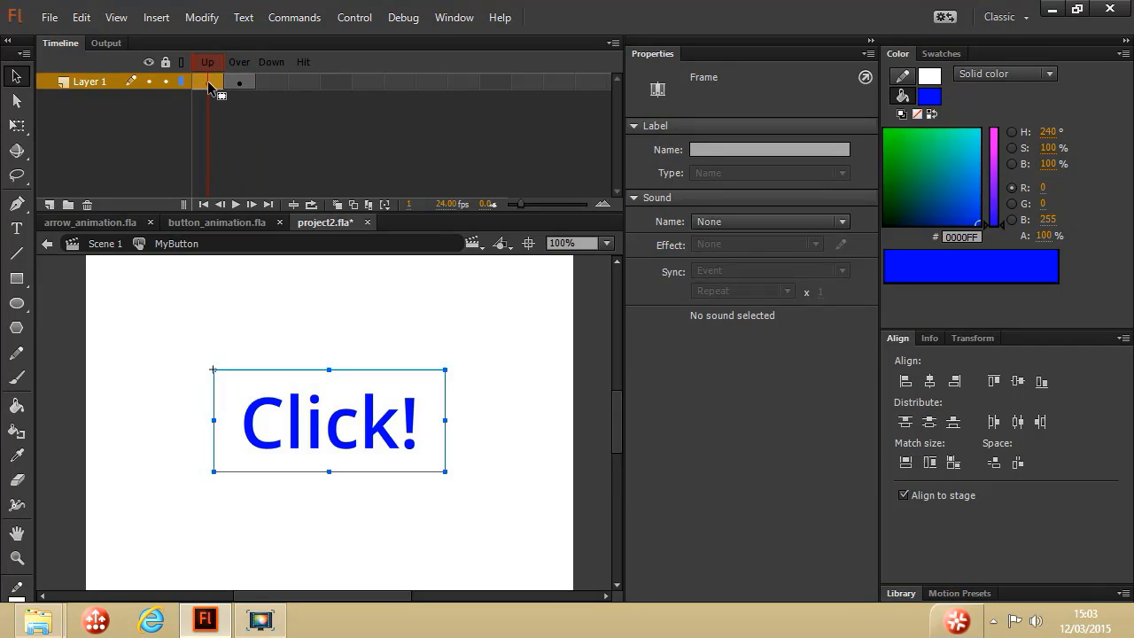
pyautogui.click(241, 85)
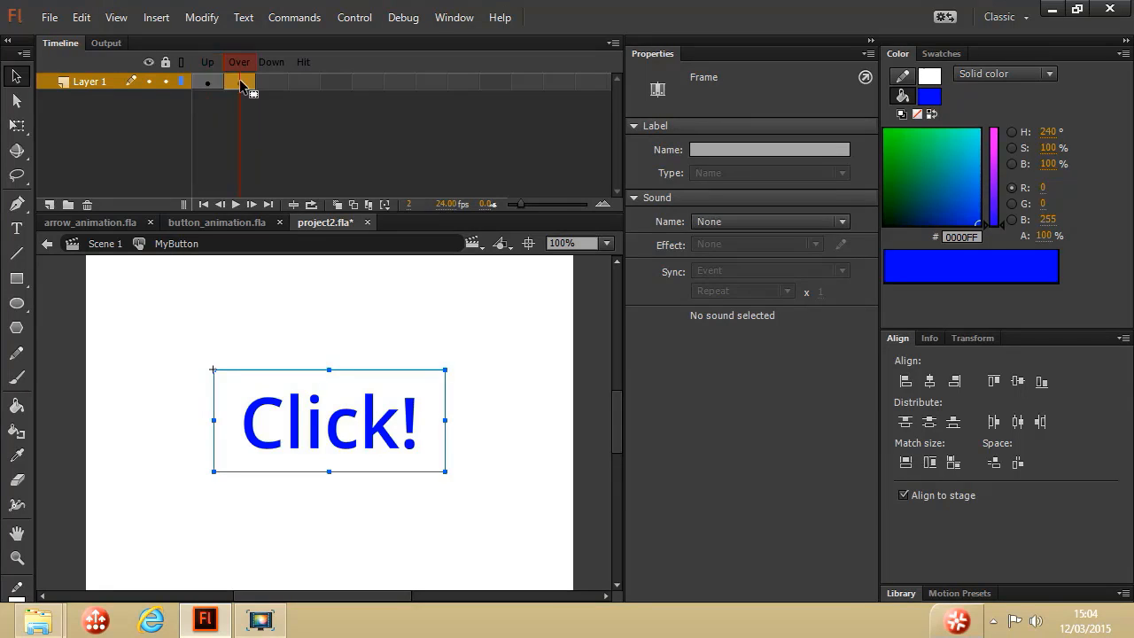
pyautogui.click(313, 305)
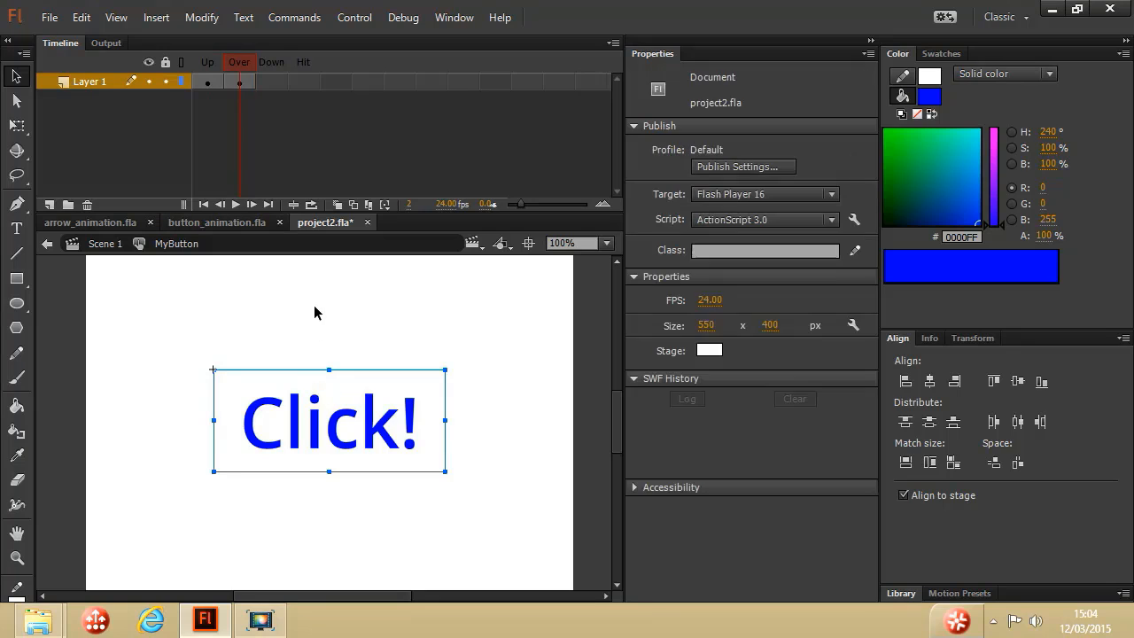
pyautogui.click(314, 435)
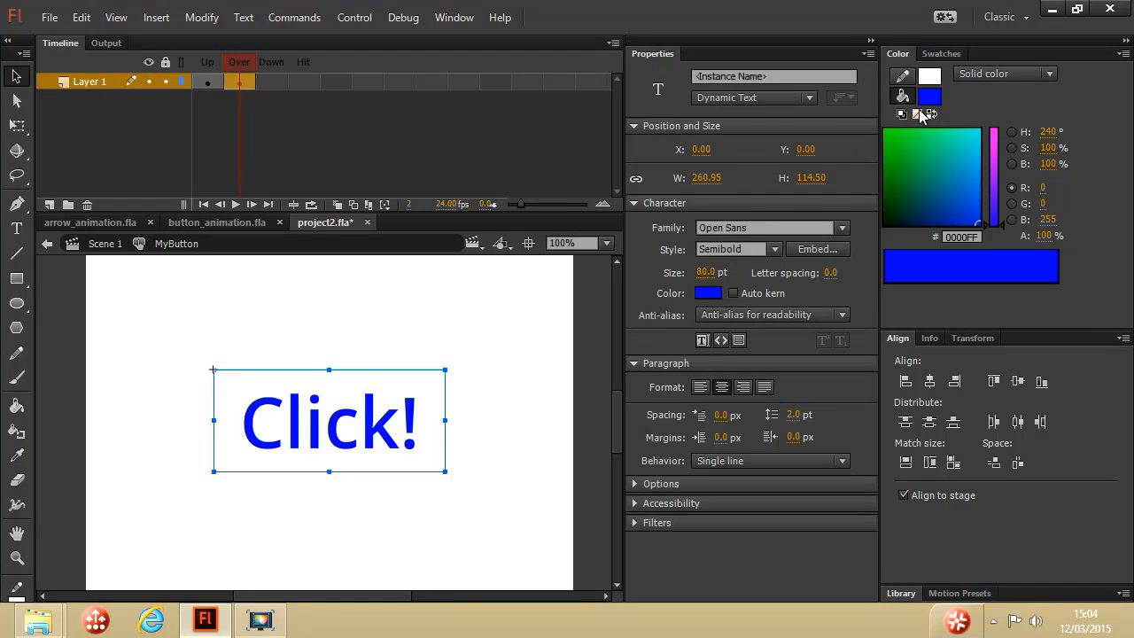
pyautogui.click(929, 96)
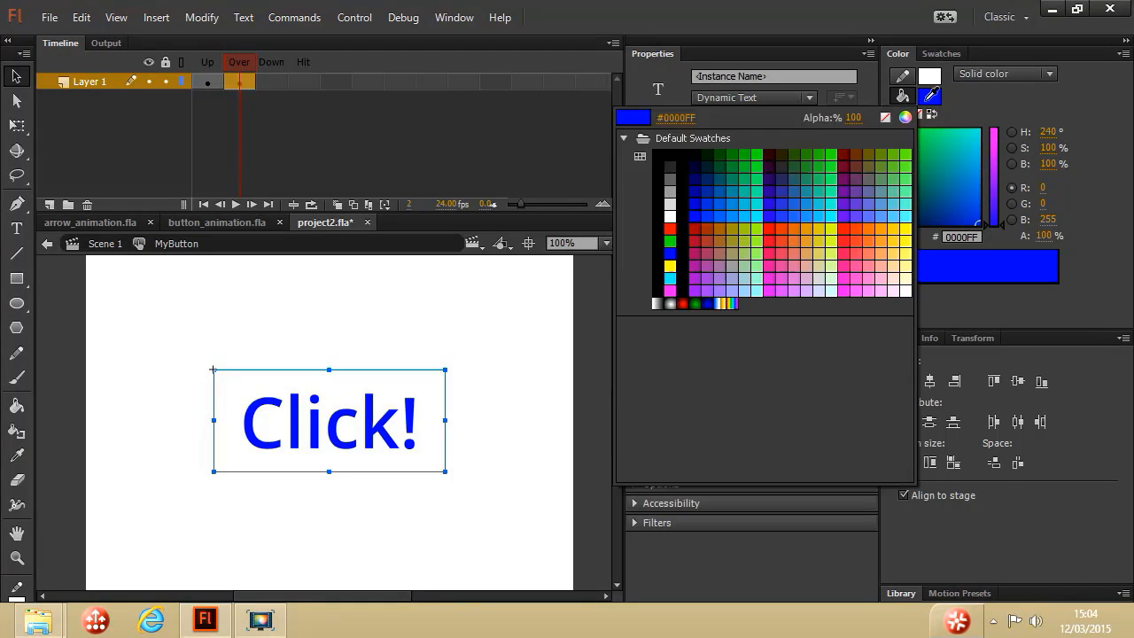
pyautogui.click(670, 241)
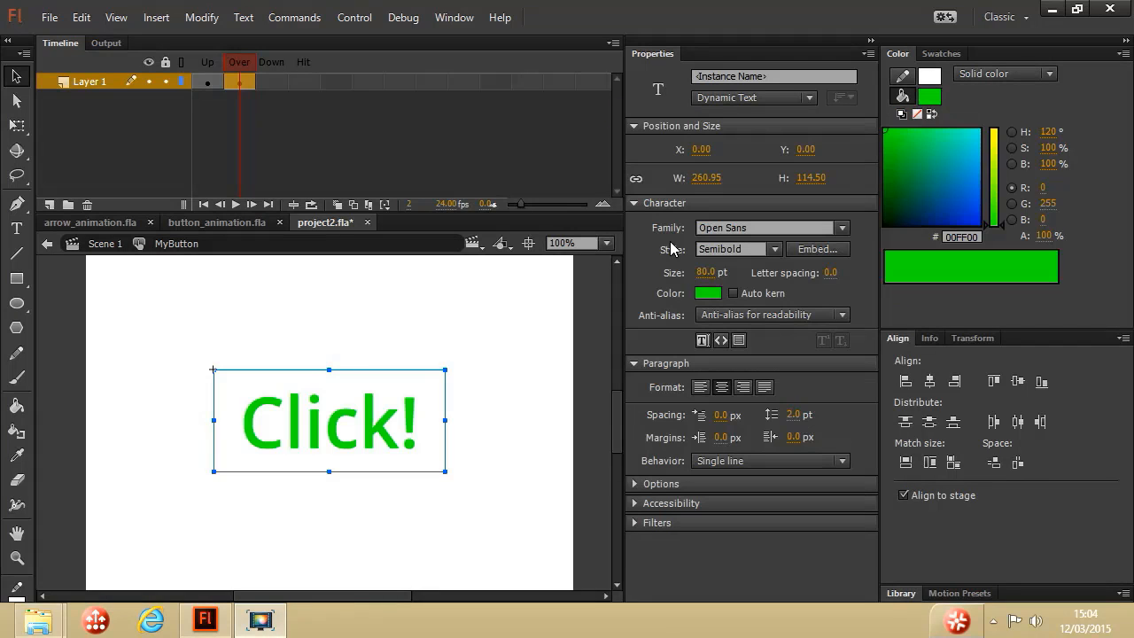
pyautogui.click(209, 83)
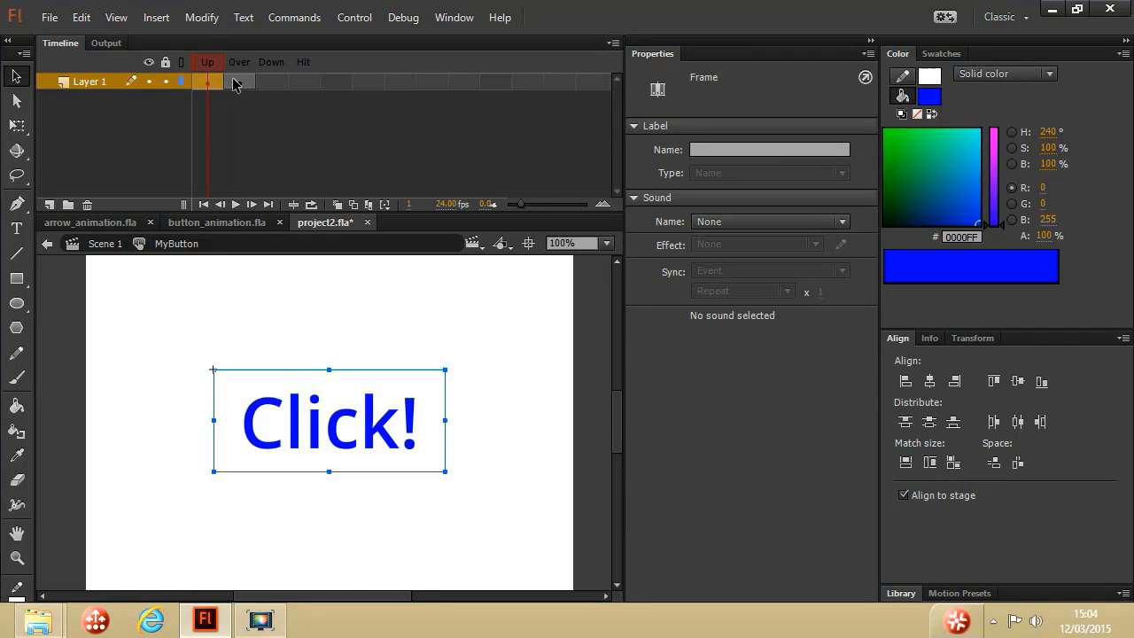
pyautogui.click(239, 83)
pyautogui.click(219, 84)
pyautogui.click(240, 82)
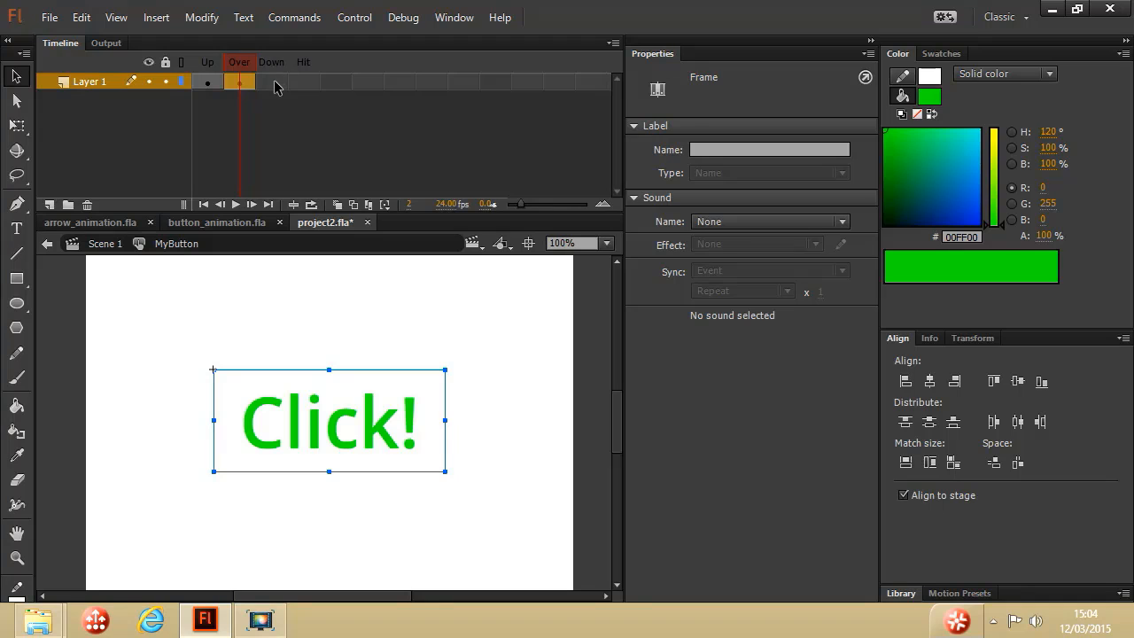
# Insert a keyframe in the Down state and recolor its "Click!" text to orange #FF9900
pyautogui.rightClick(276, 83)
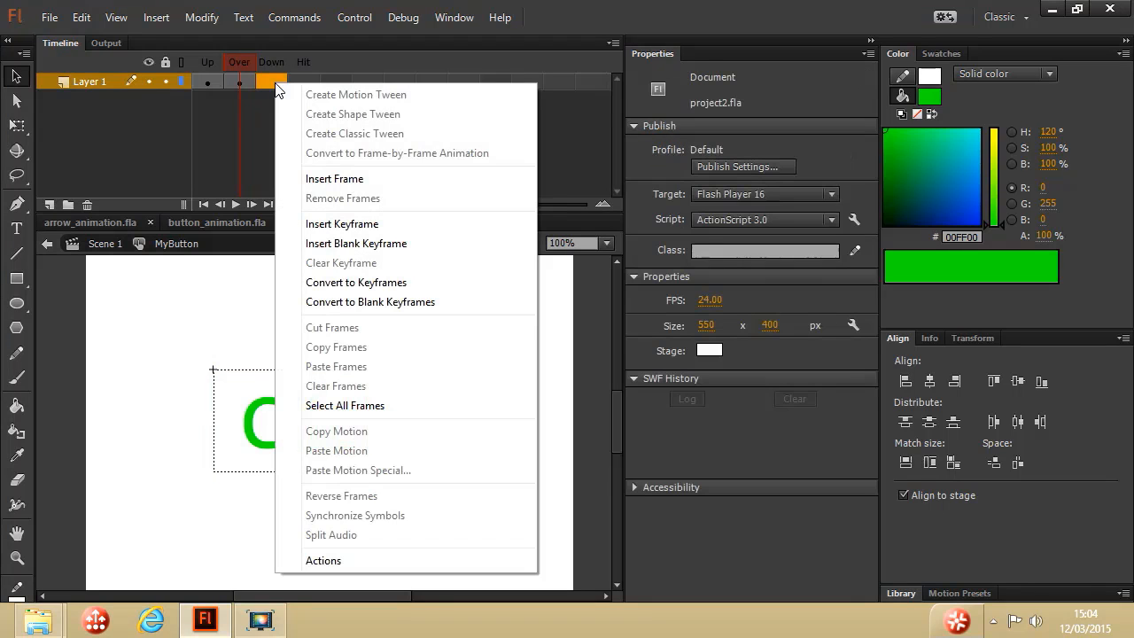
pyautogui.click(372, 226)
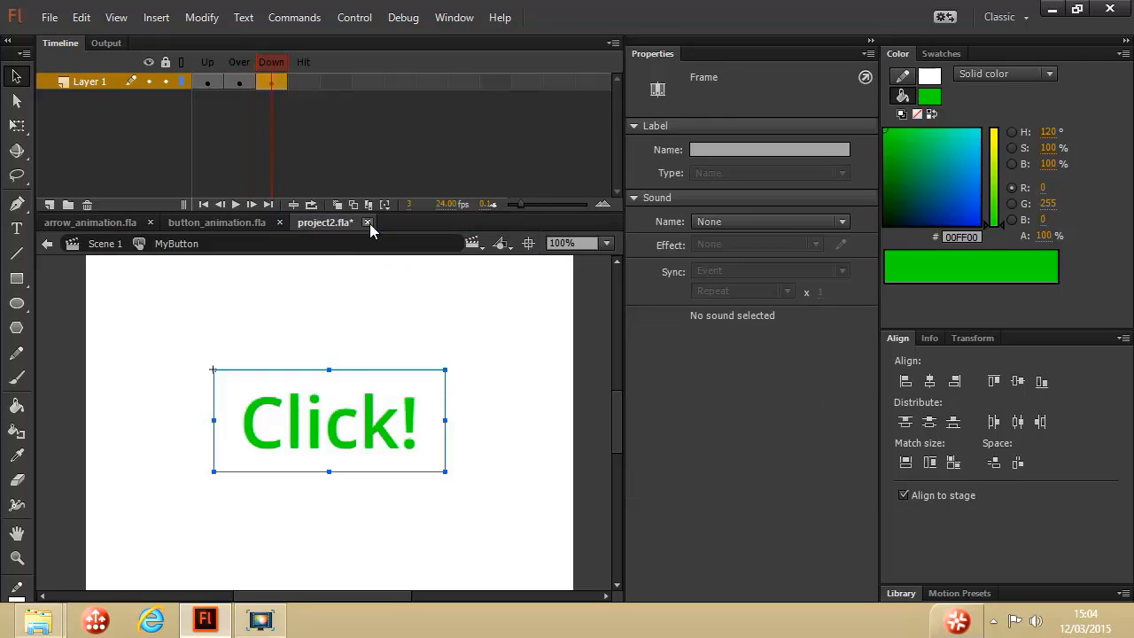
pyautogui.click(333, 427)
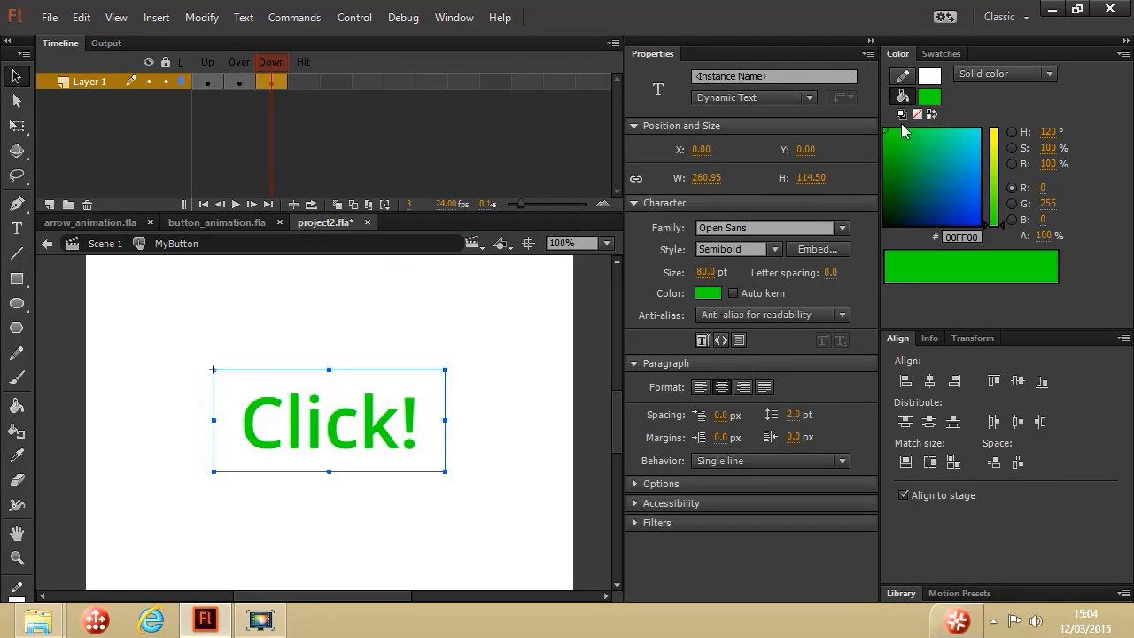
pyautogui.click(929, 95)
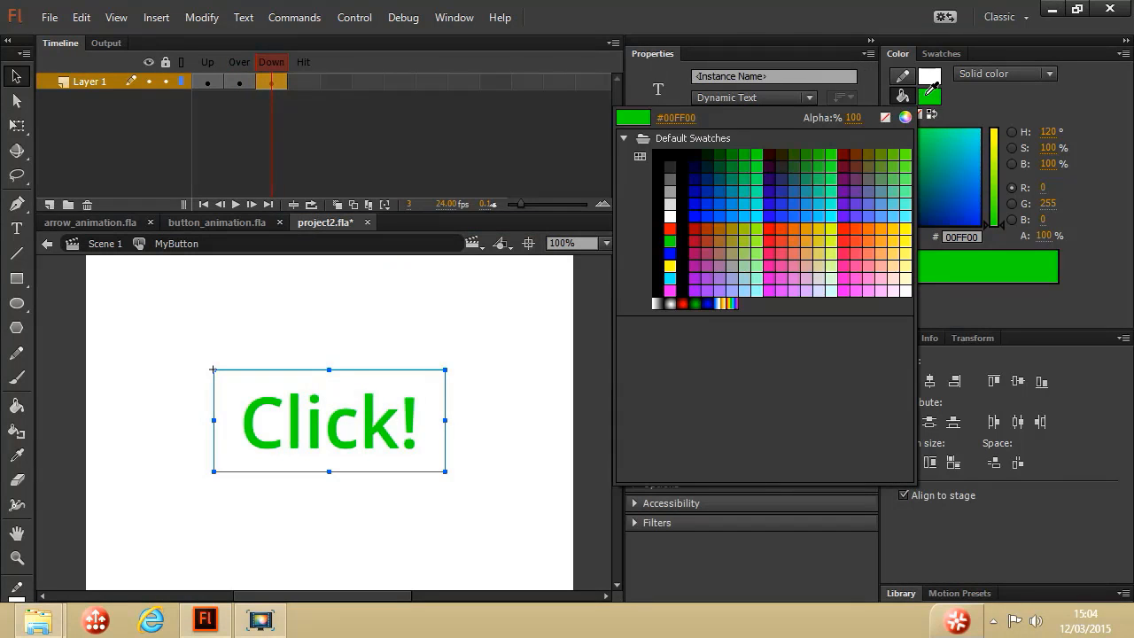
pyautogui.click(882, 229)
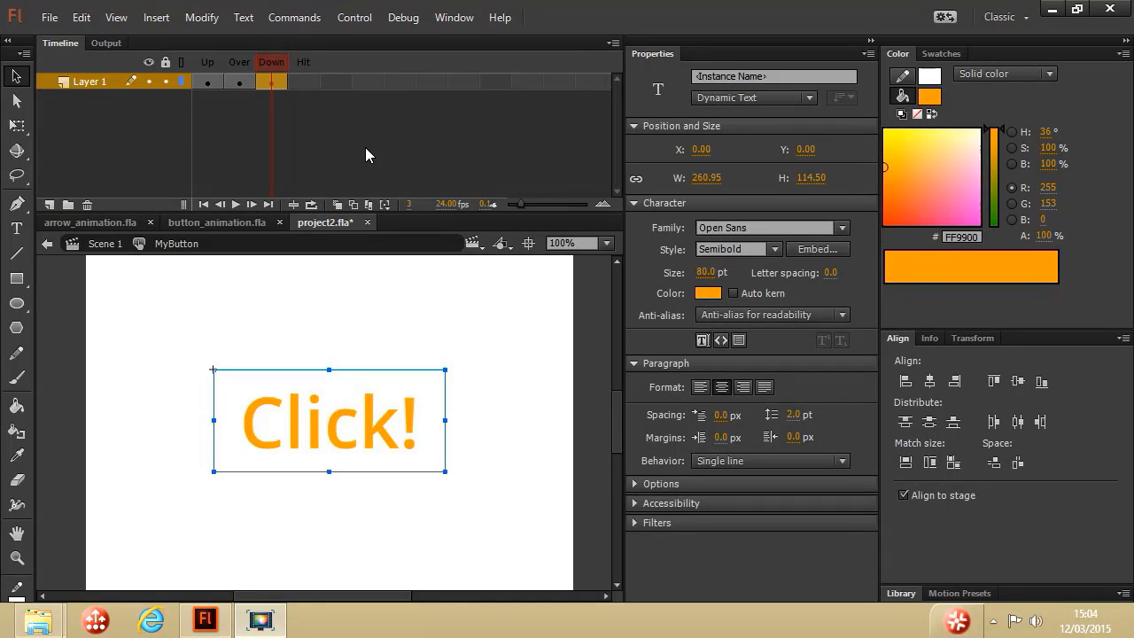
# Insert a keyframe in the Hit state and draw a rectangle of about 264 x 114 px over the whole text field
pyautogui.rightClick(298, 82)
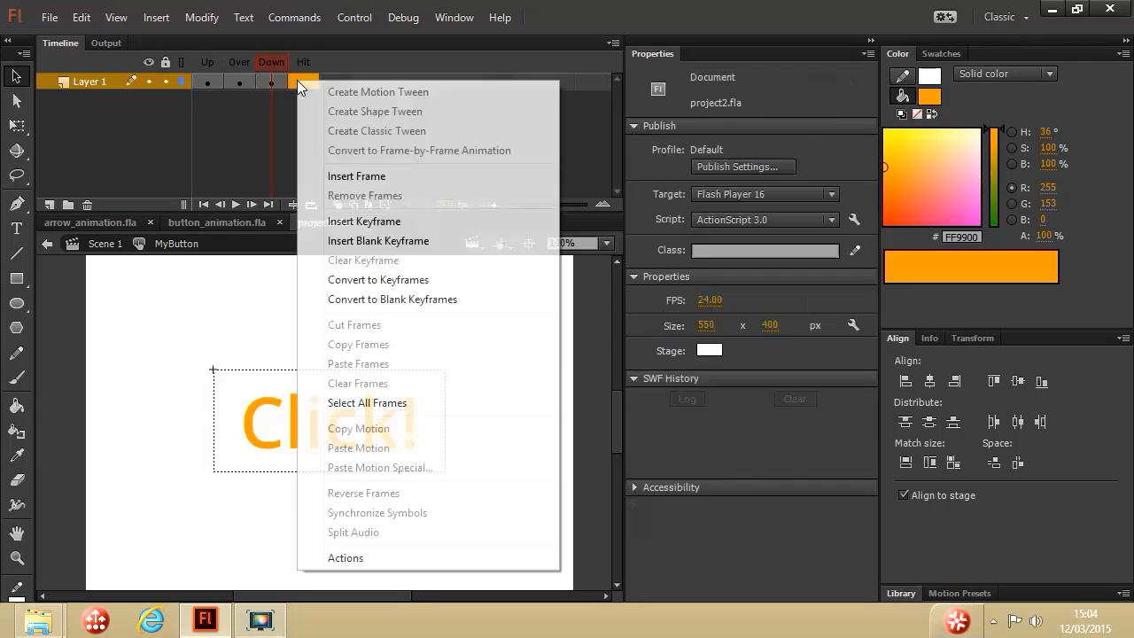
pyautogui.click(395, 222)
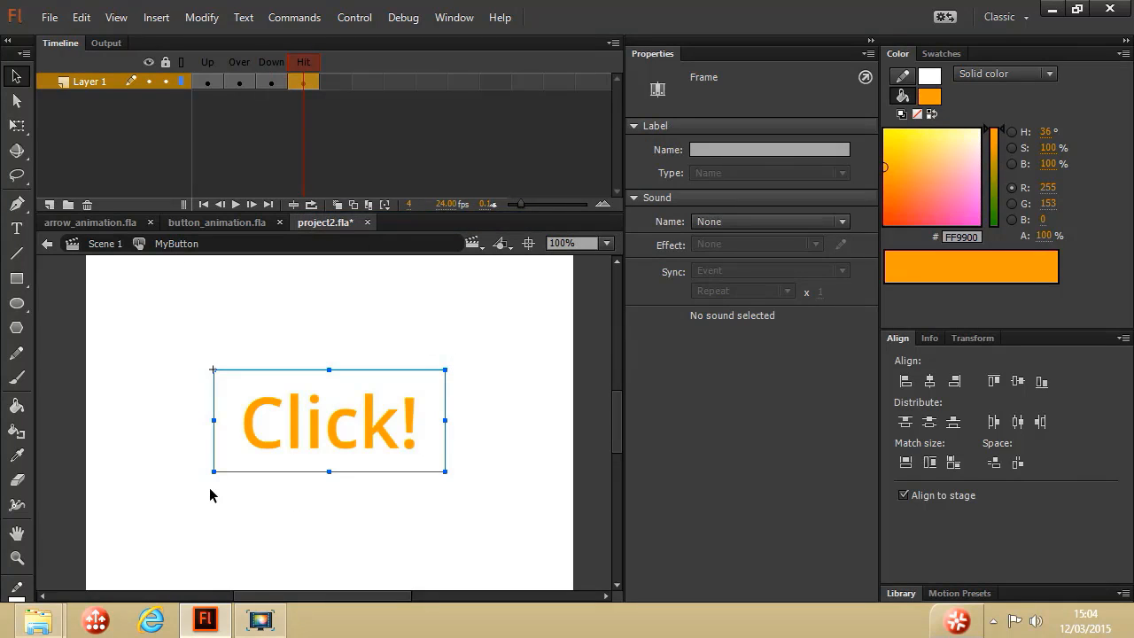
pyautogui.click(16, 282)
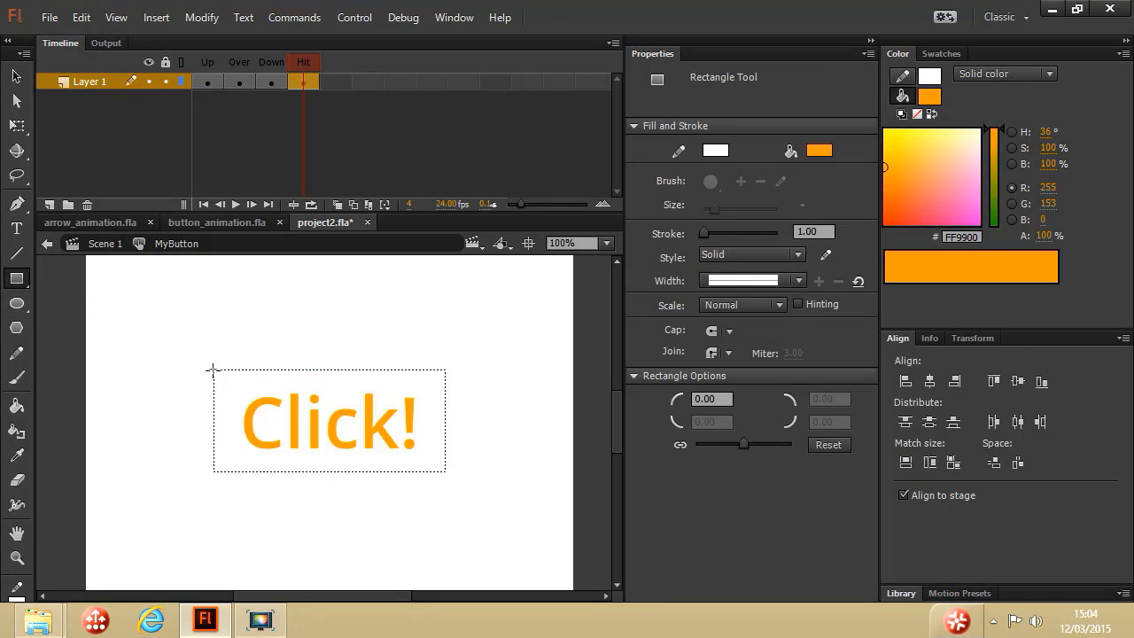
pyautogui.moveTo(212, 369)
pyautogui.mouseDown()
pyautogui.moveTo(390, 424)
pyautogui.moveTo(447, 472)
pyautogui.mouseUp()
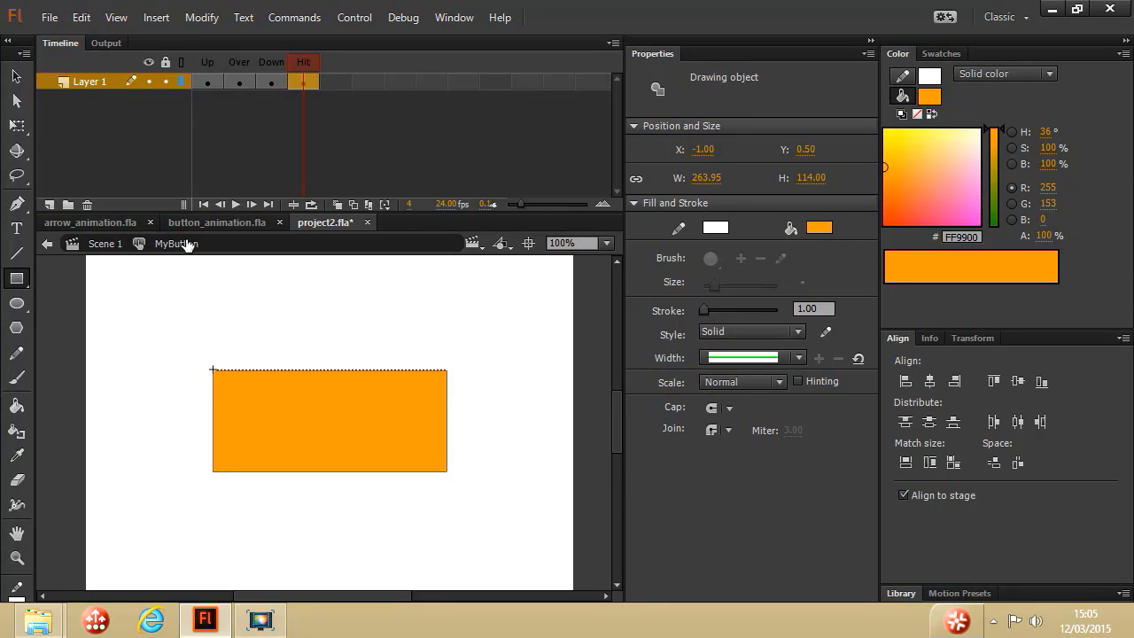
# Return to Scene 1 and test the movie, clicking the "Click!" button to check its Up, Over and Down states
pyautogui.click(104, 245)
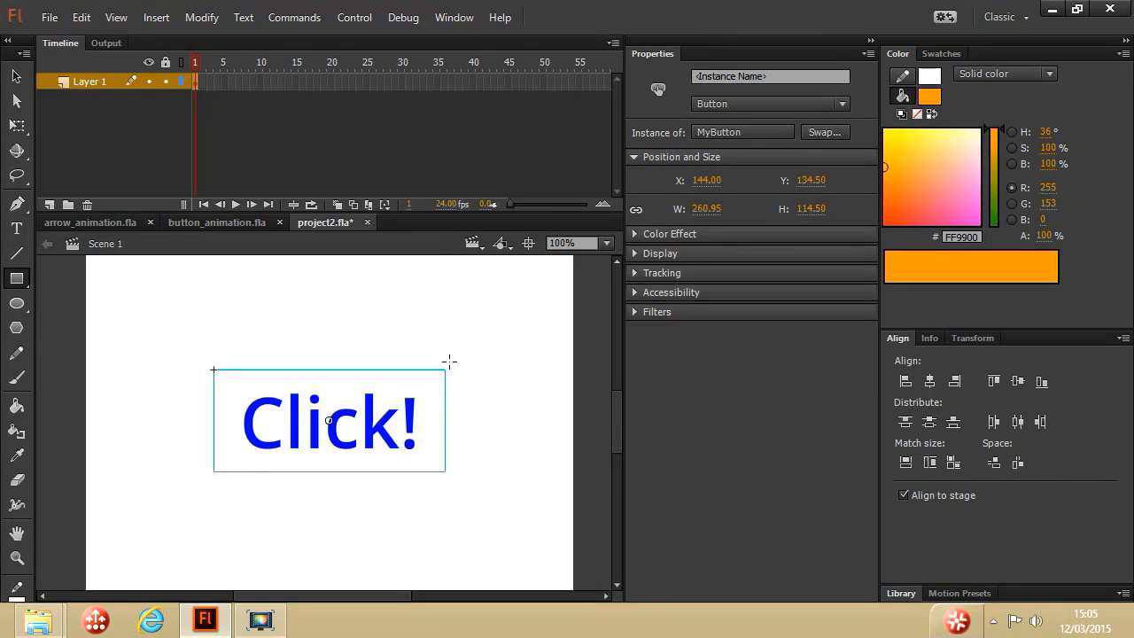
pyautogui.click(351, 20)
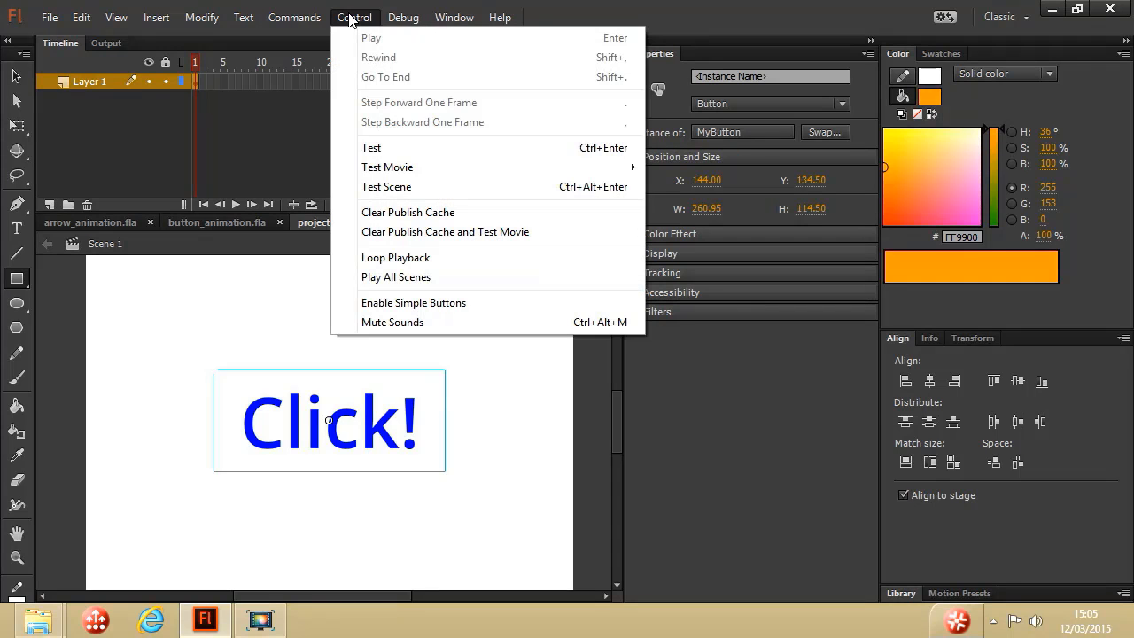
pyautogui.click(416, 154)
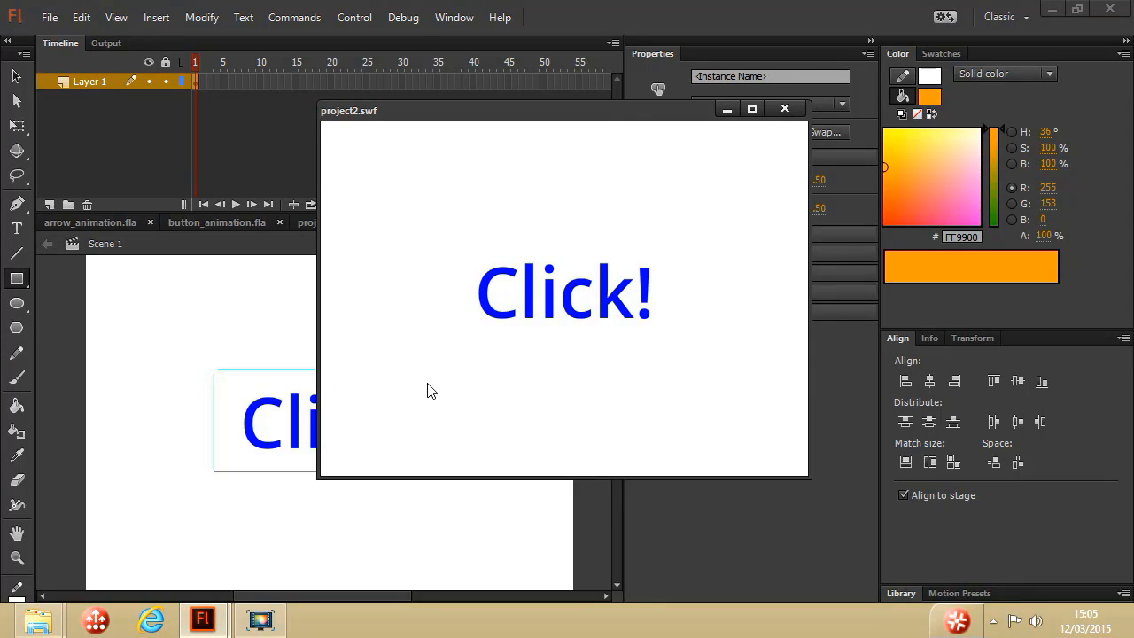
pyautogui.click(549, 312)
pyautogui.click(784, 108)
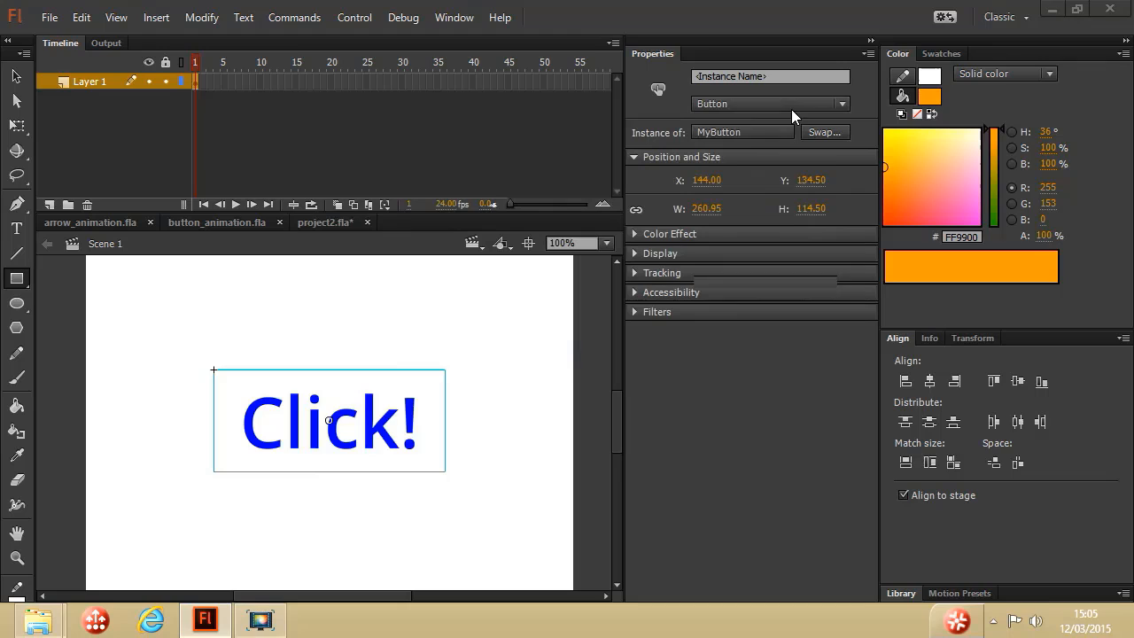
# Delete the MyButton instance from the stage in Scene 1
pyautogui.click(13, 76)
pyautogui.click(149, 379)
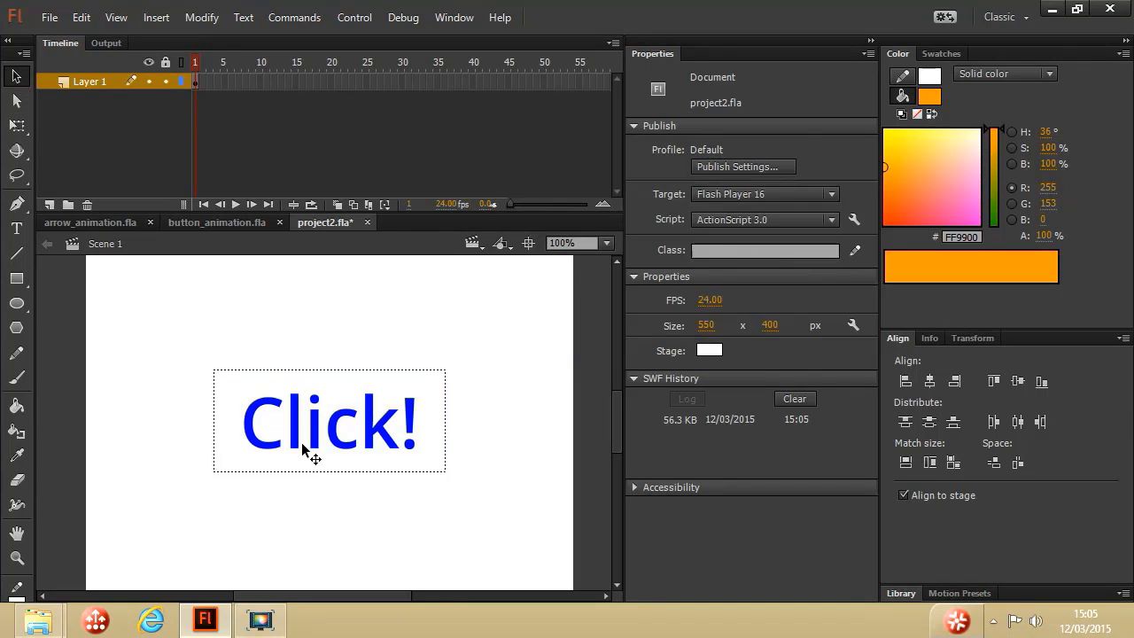
pyautogui.click(328, 427)
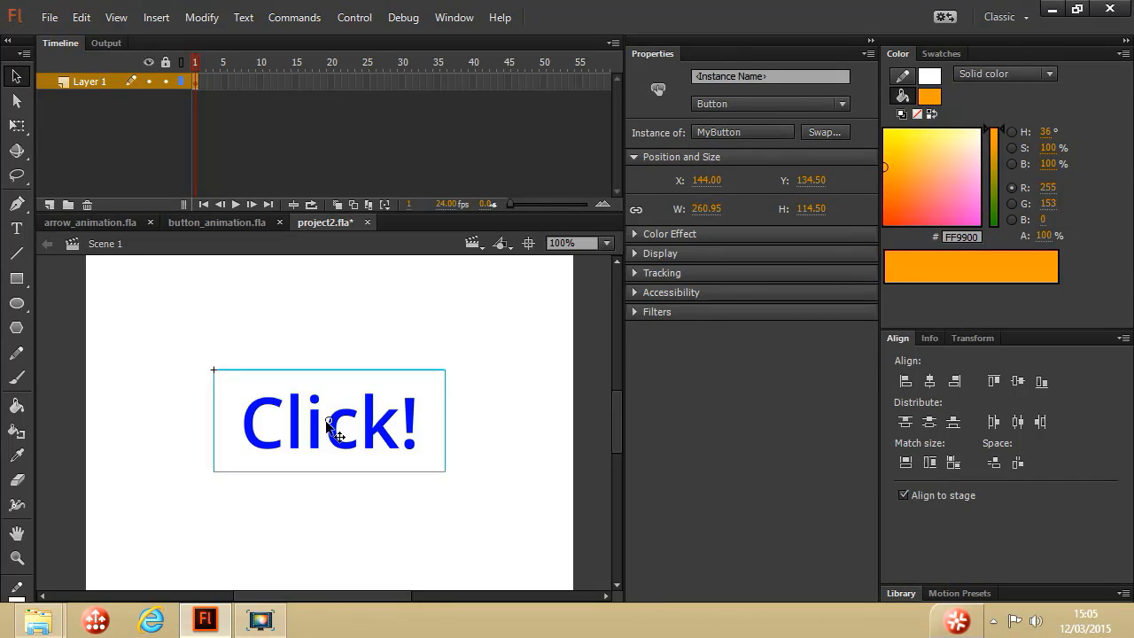
pyautogui.press('Delete')
# Set the text color to blue #0000FF and add a dynamic text field reading "Click!" on the empty stage
pyautogui.click(21, 233)
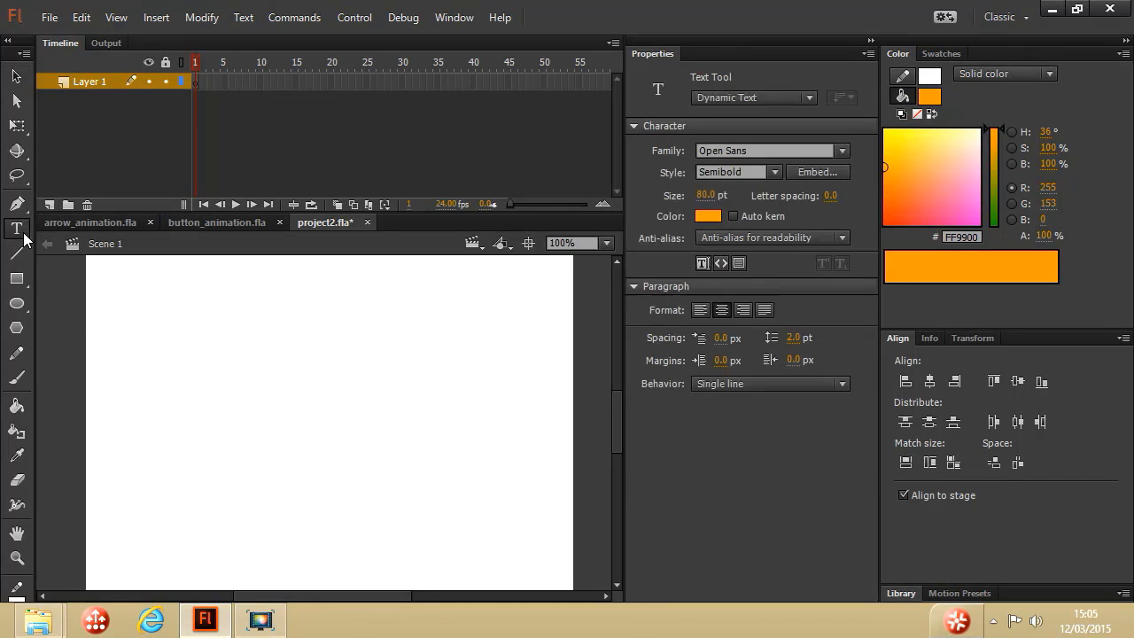
pyautogui.click(929, 96)
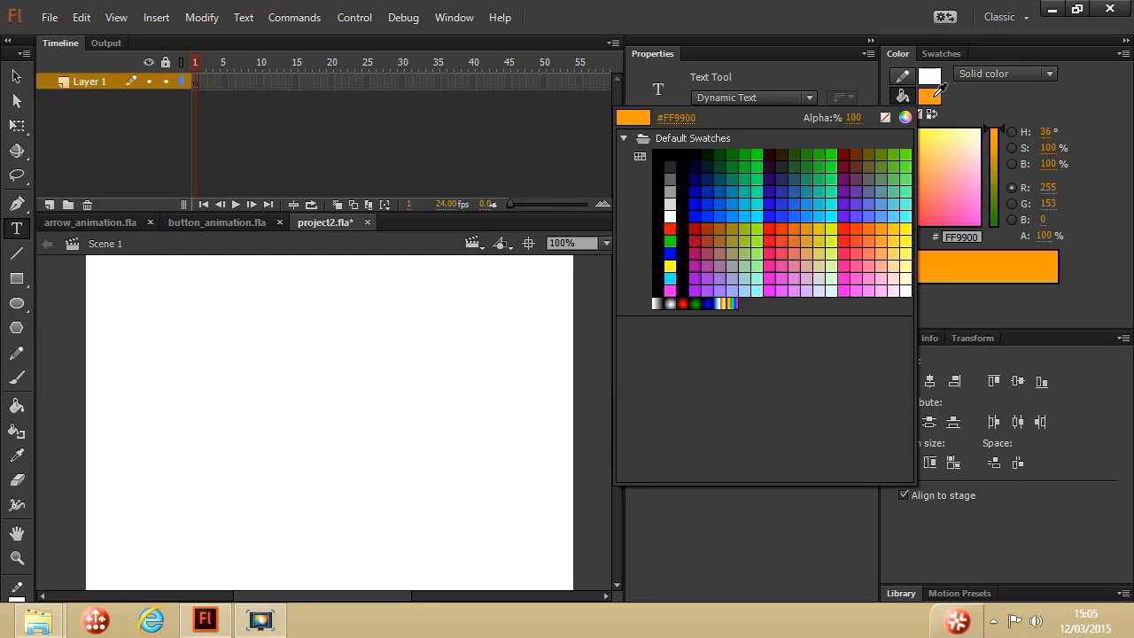
pyautogui.click(677, 247)
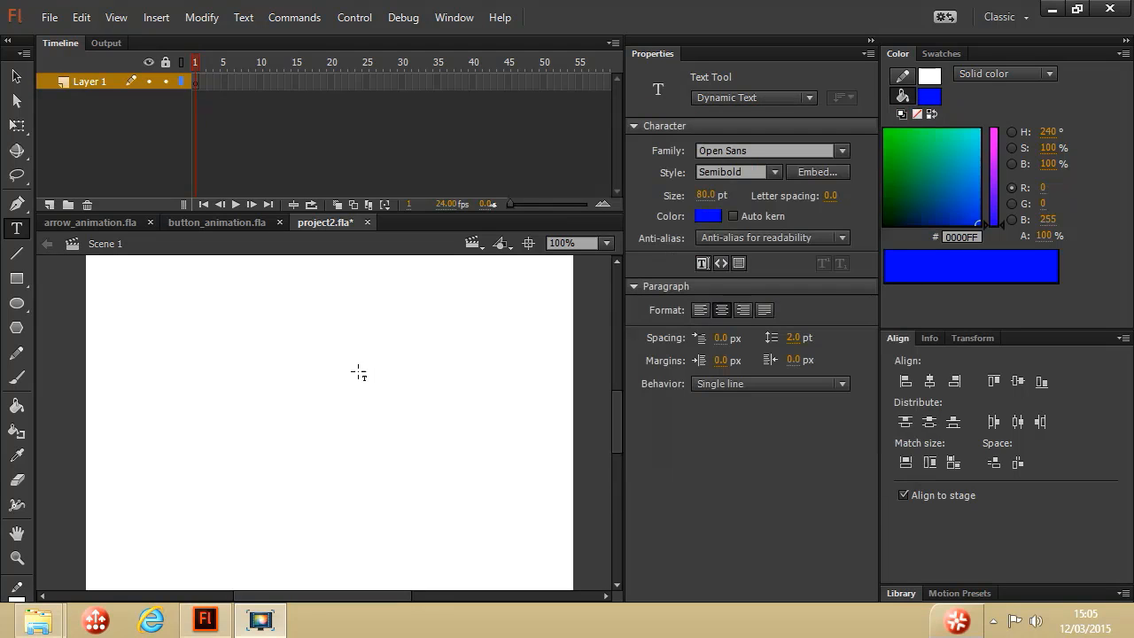
pyautogui.click(263, 438)
pyautogui.write('C')
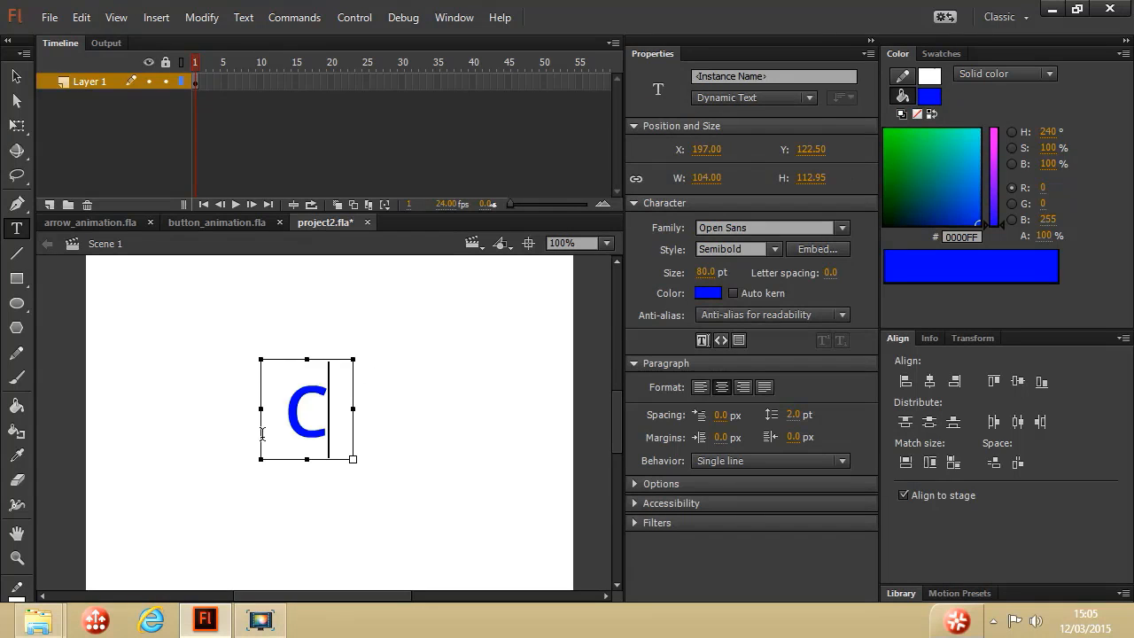
pyautogui.write('lick!')
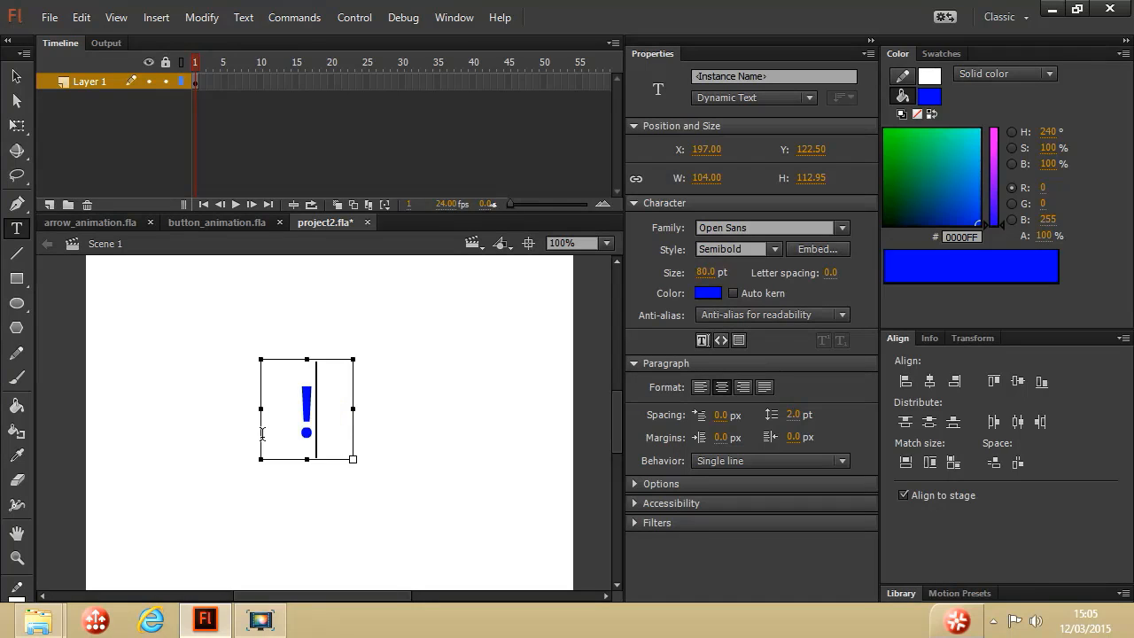
# Widen the "Click!" text field to about 235 px and move it to about X 164, Y 137.5
pyautogui.moveTo(352, 459); pyautogui.dragTo(469, 459)
pyautogui.click(16, 76)
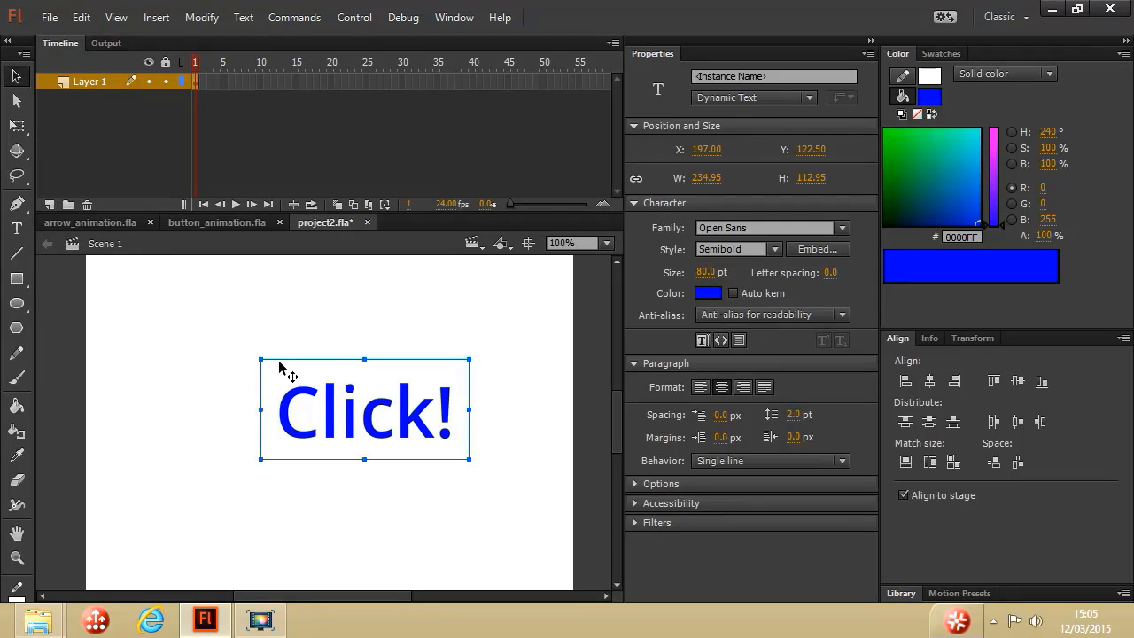
pyautogui.moveTo(381, 425); pyautogui.dragTo(350, 438)
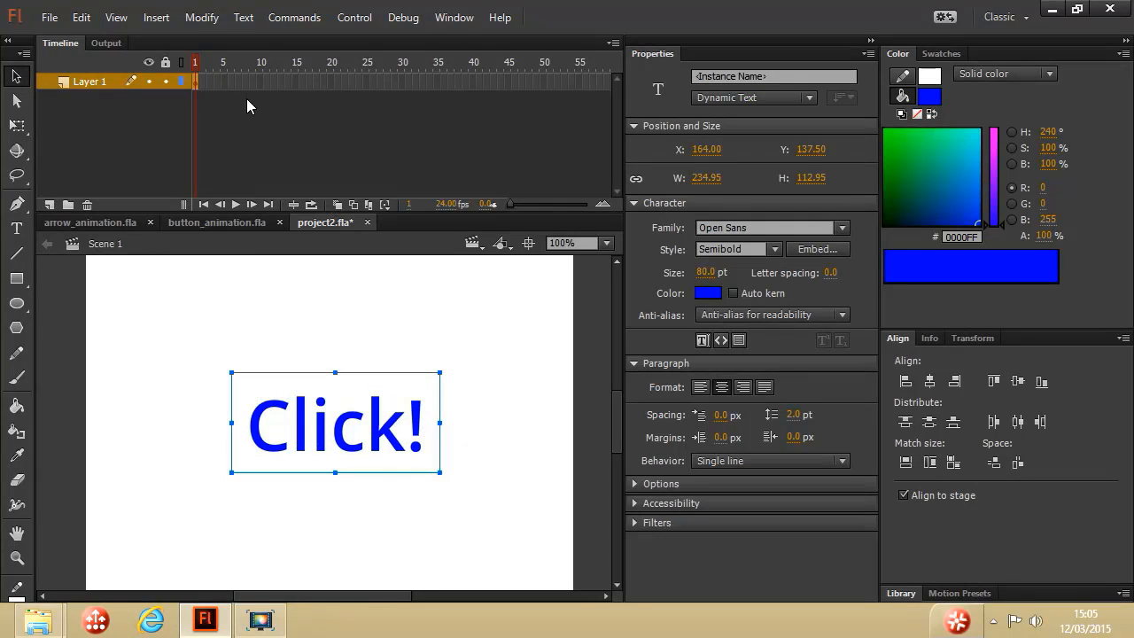
# Convert the "Click!" text field to a Button symbol named MyButton2
pyautogui.click(209, 19)
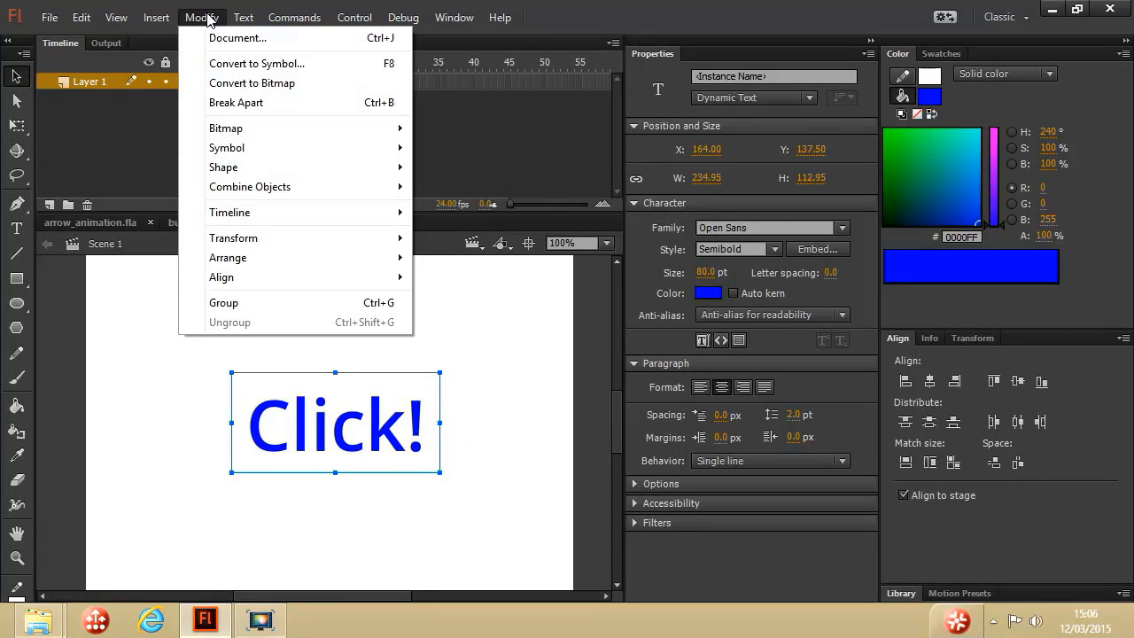
pyautogui.click(243, 64)
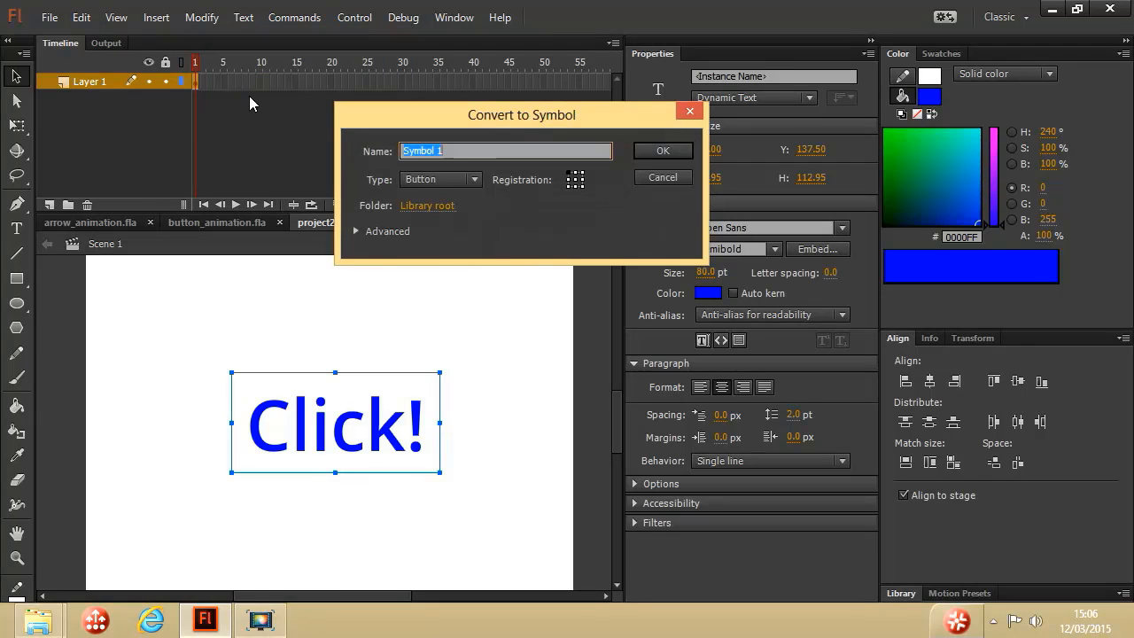
pyautogui.click(437, 181)
pyautogui.click(440, 181)
pyautogui.write('MyButton2')
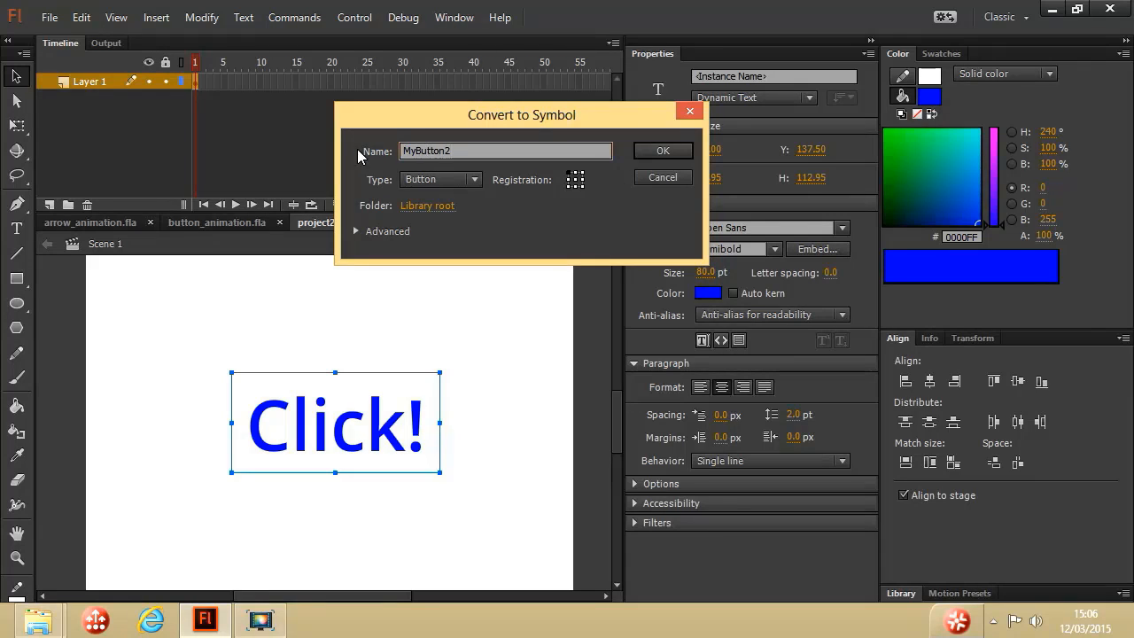
pyautogui.click(675, 152)
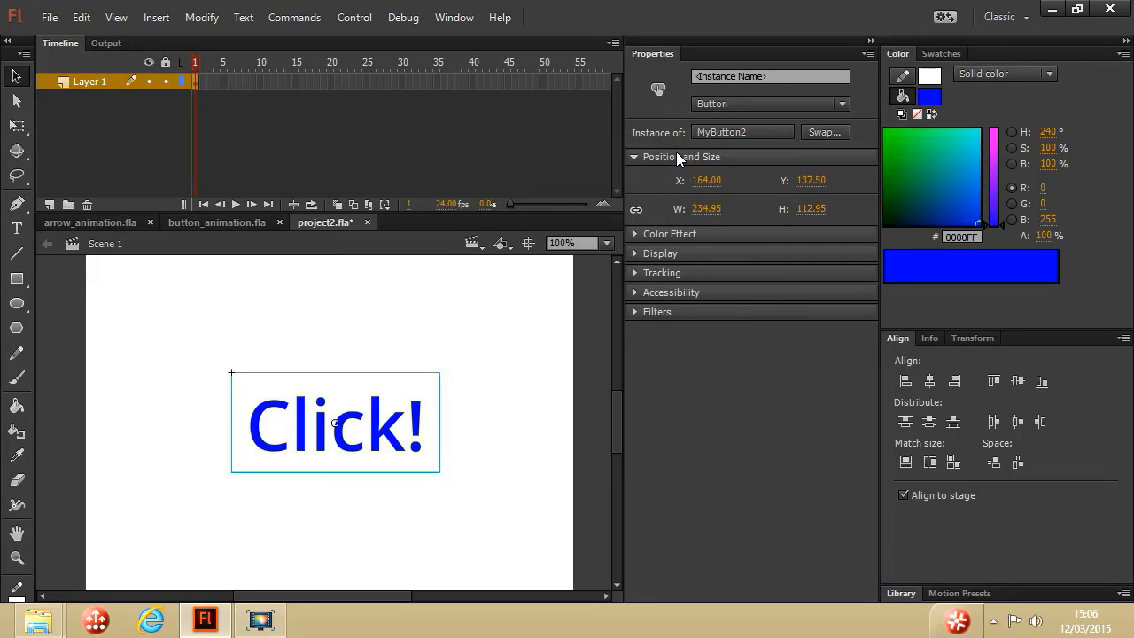
# Open the MyButton2 symbol for editing and insert a keyframe in its Over state
pyautogui.doubleClick(342, 448)
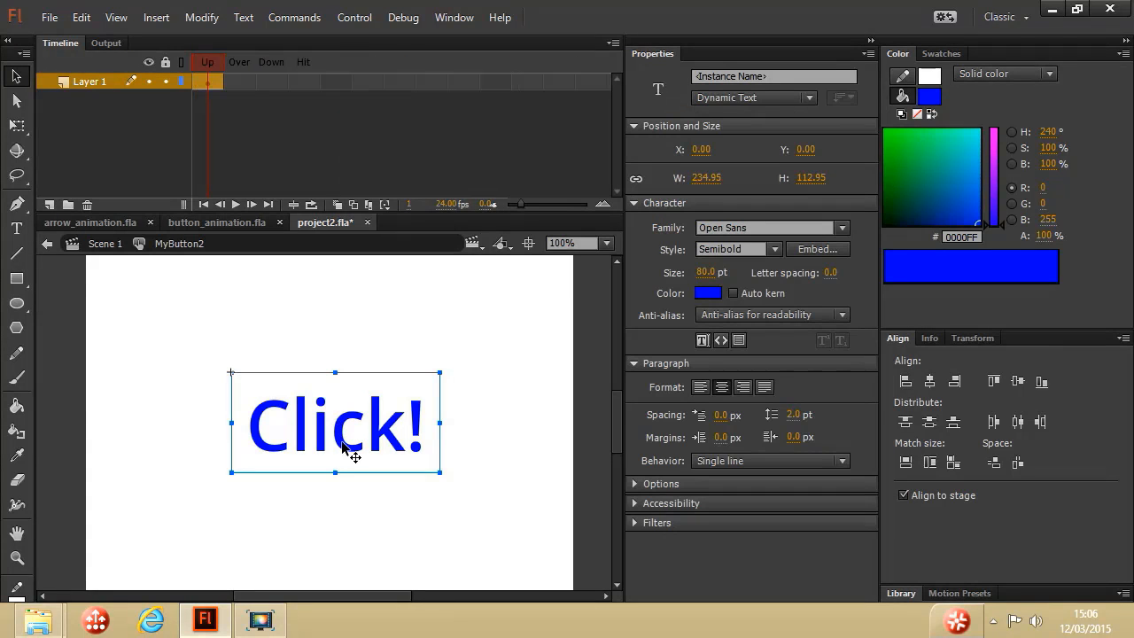
pyautogui.click(238, 81)
pyautogui.click(266, 84)
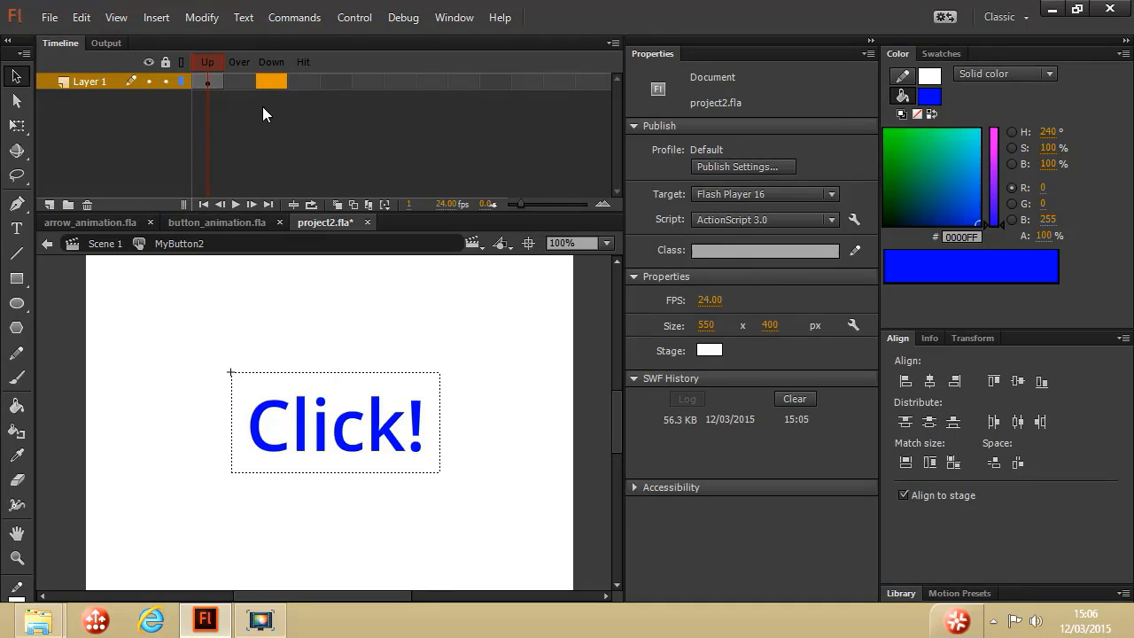
pyautogui.rightClick(237, 86)
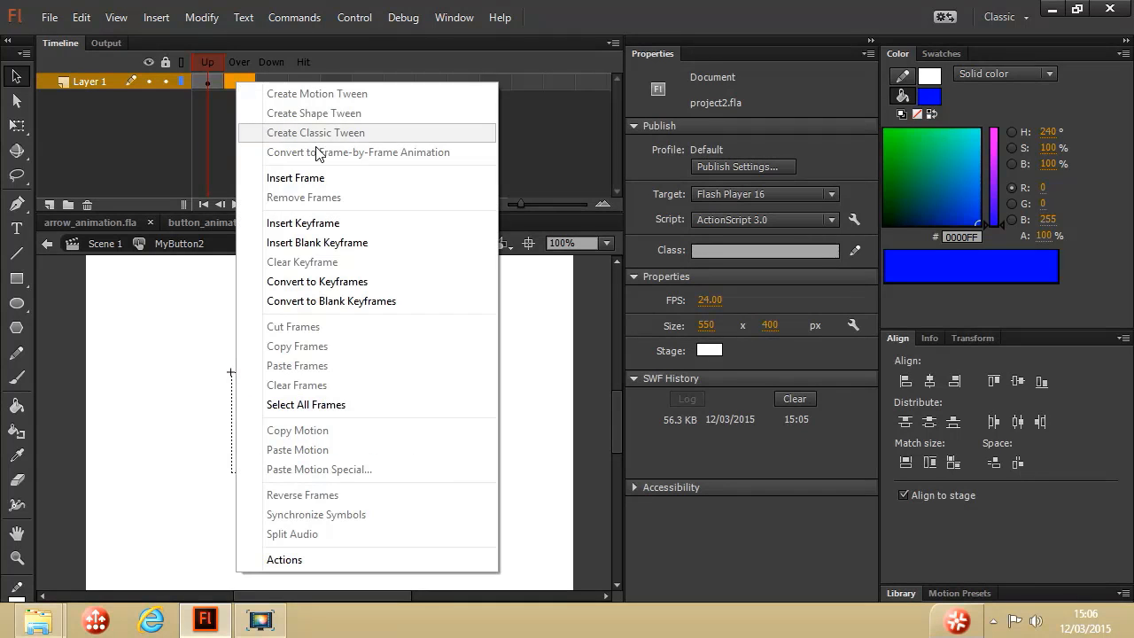
pyautogui.click(317, 225)
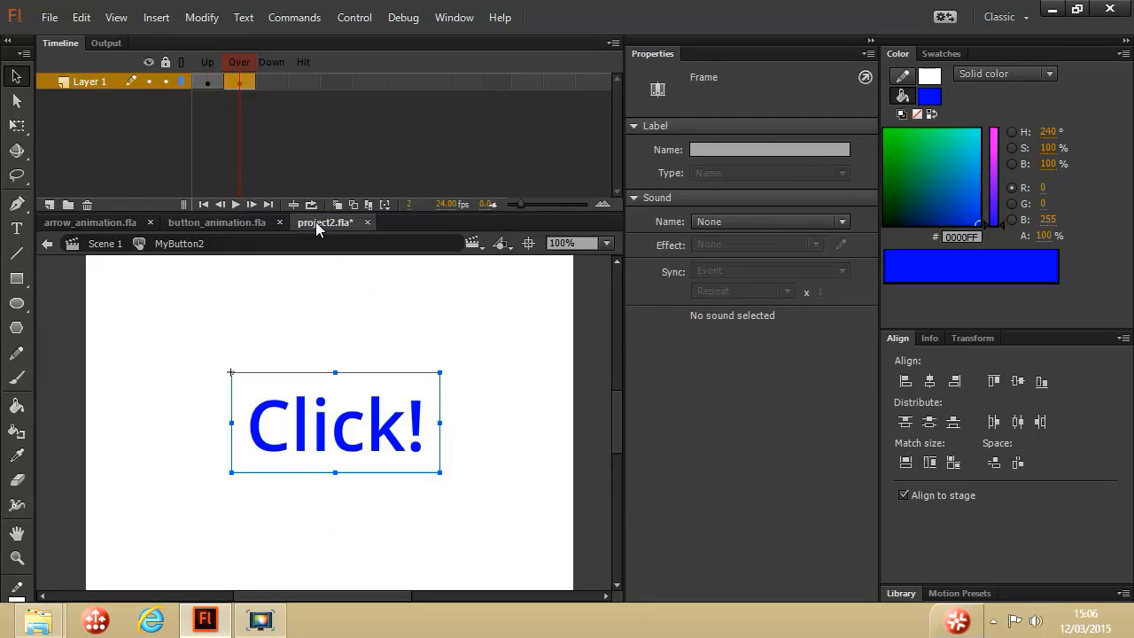
# Recolor the "Click!" text in MyButton2's Over state to green #00FF00
pyautogui.click(331, 448)
pyautogui.click(929, 99)
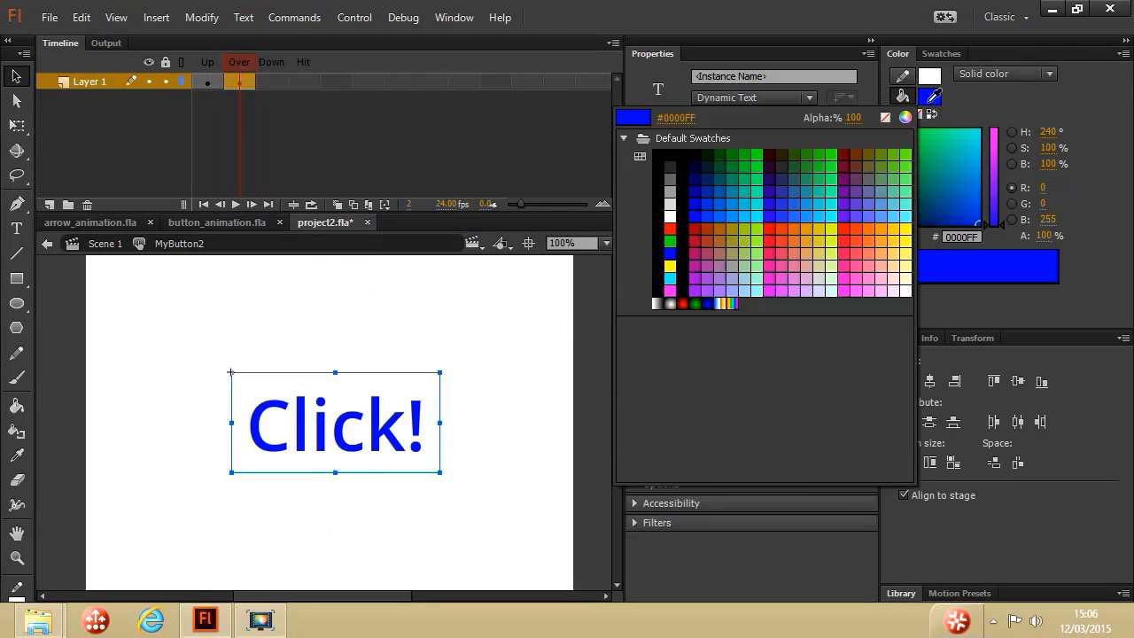
pyautogui.click(671, 238)
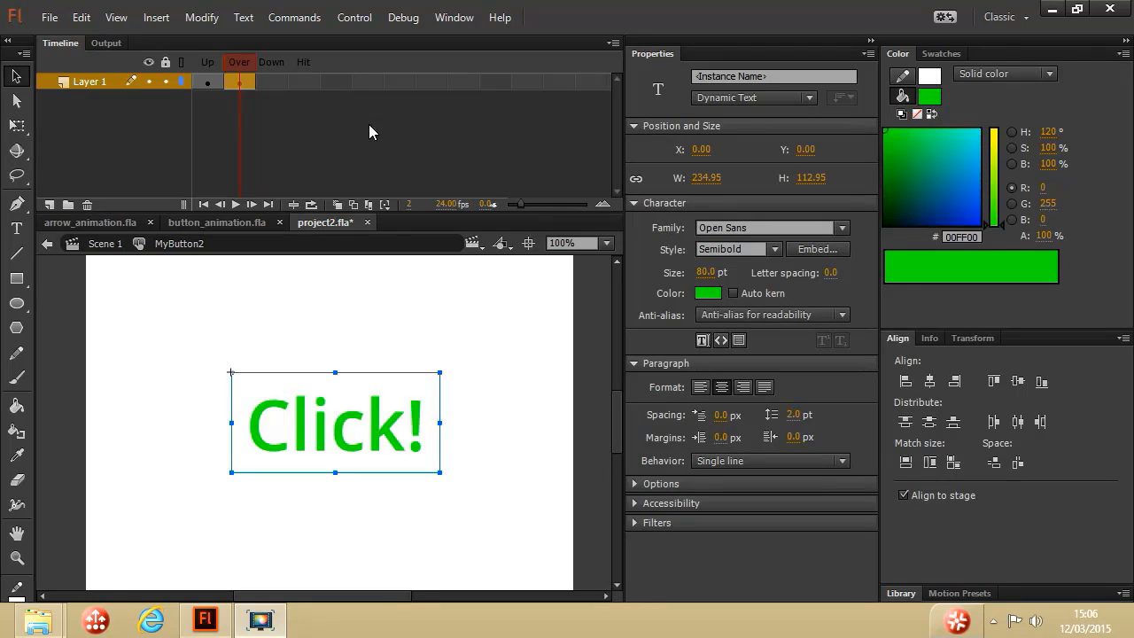
# Insert a keyframe in MyButton2's Down state and recolor its "Click!" text to orange #FF9900
pyautogui.rightClick(271, 82)
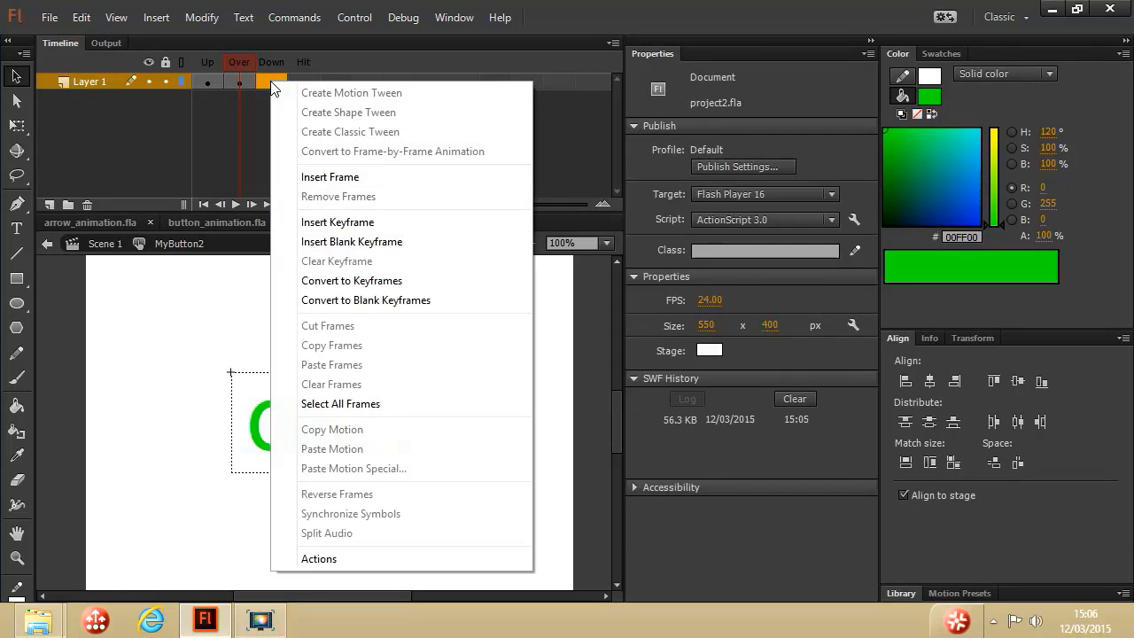
pyautogui.click(351, 222)
pyautogui.click(324, 417)
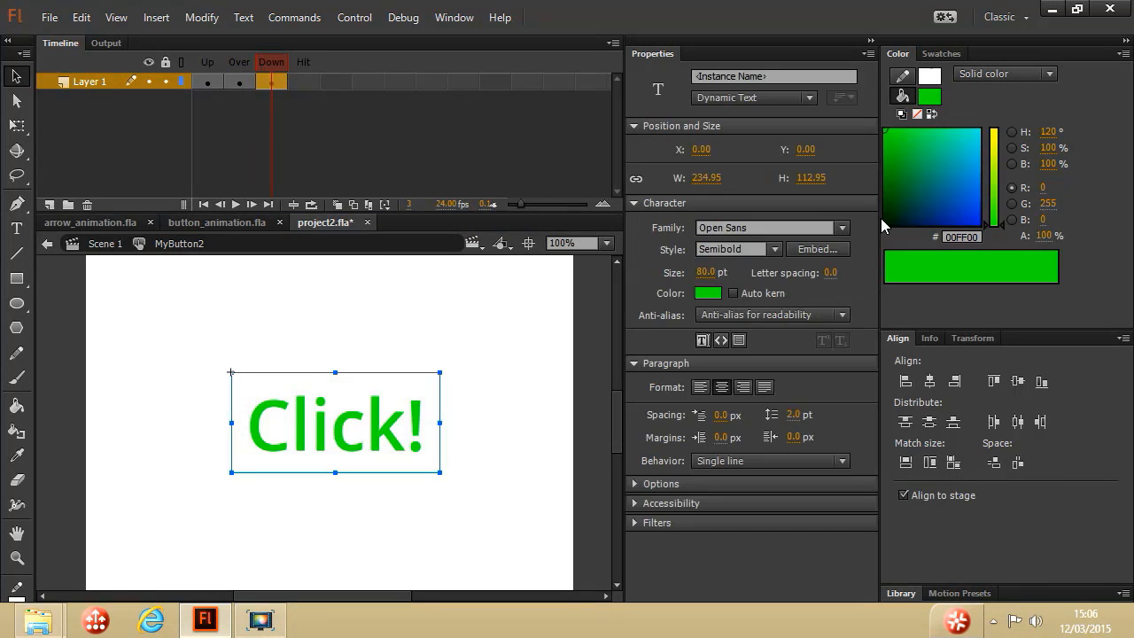
pyautogui.click(929, 97)
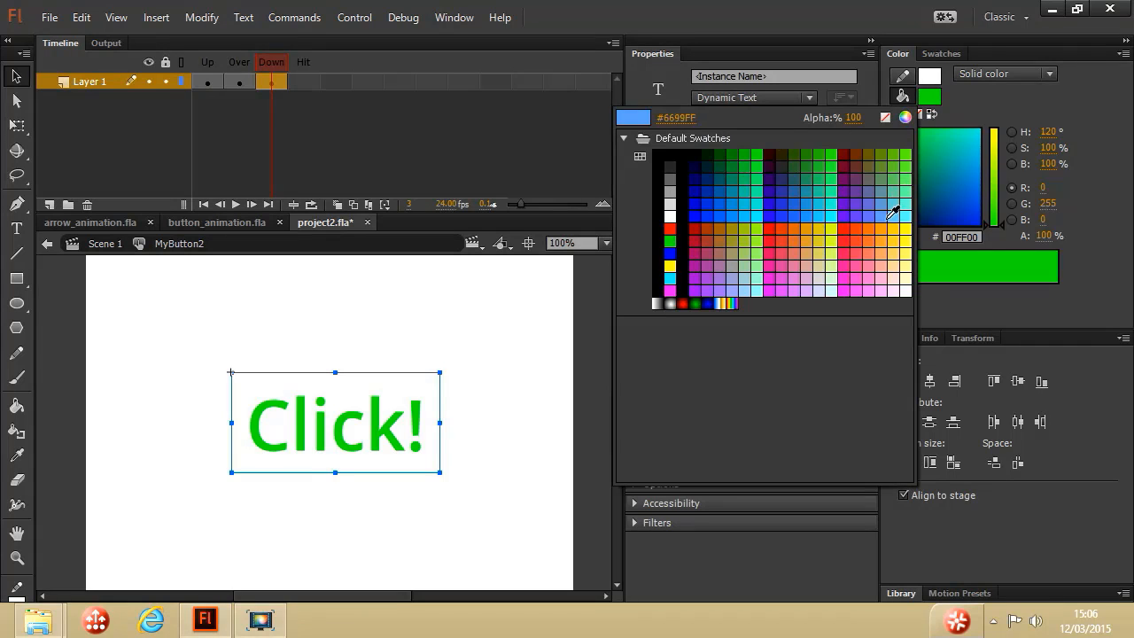
pyautogui.click(890, 222)
# Insert a keyframe in MyButton2's Hit state and draw a filled rectangle covering the whole text field
pyautogui.click(307, 83)
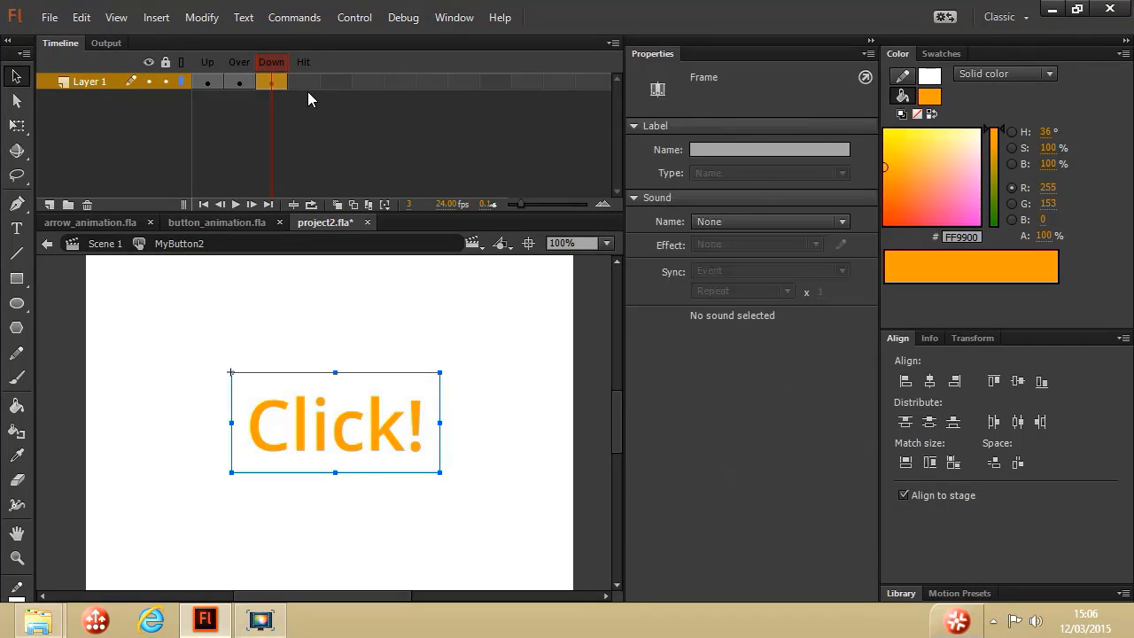
pyautogui.rightClick(310, 84)
pyautogui.click(382, 224)
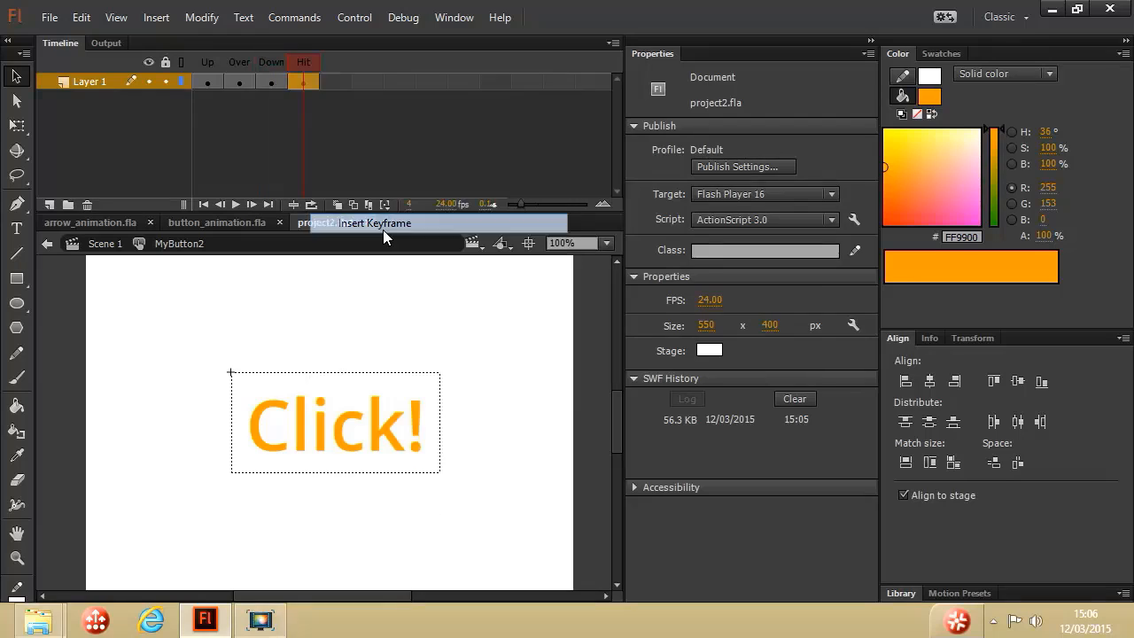
pyautogui.click(16, 278)
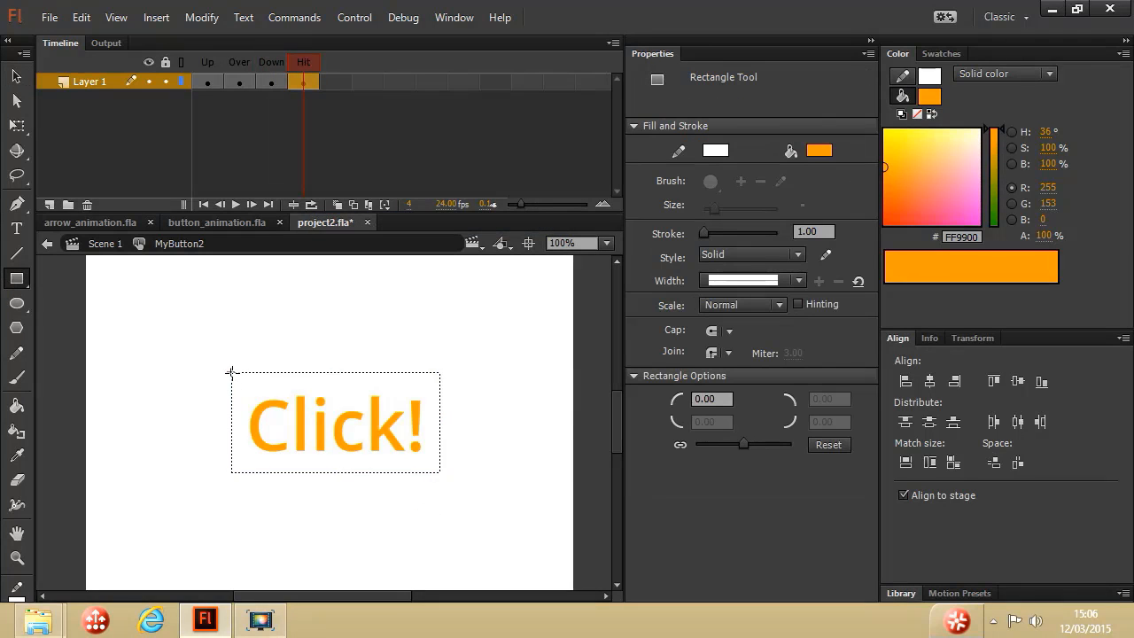
pyautogui.moveTo(231, 373); pyautogui.dragTo(434, 468)
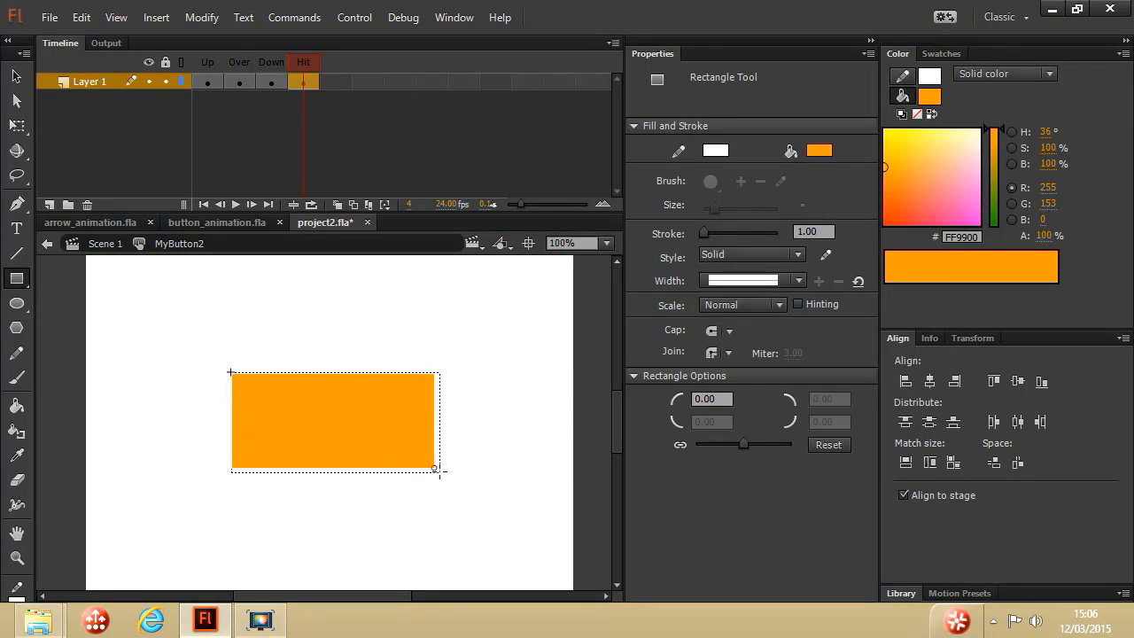
# Return to Scene 1 and test the movie to try the MyButton2 button's states and hit area
pyautogui.click(110, 245)
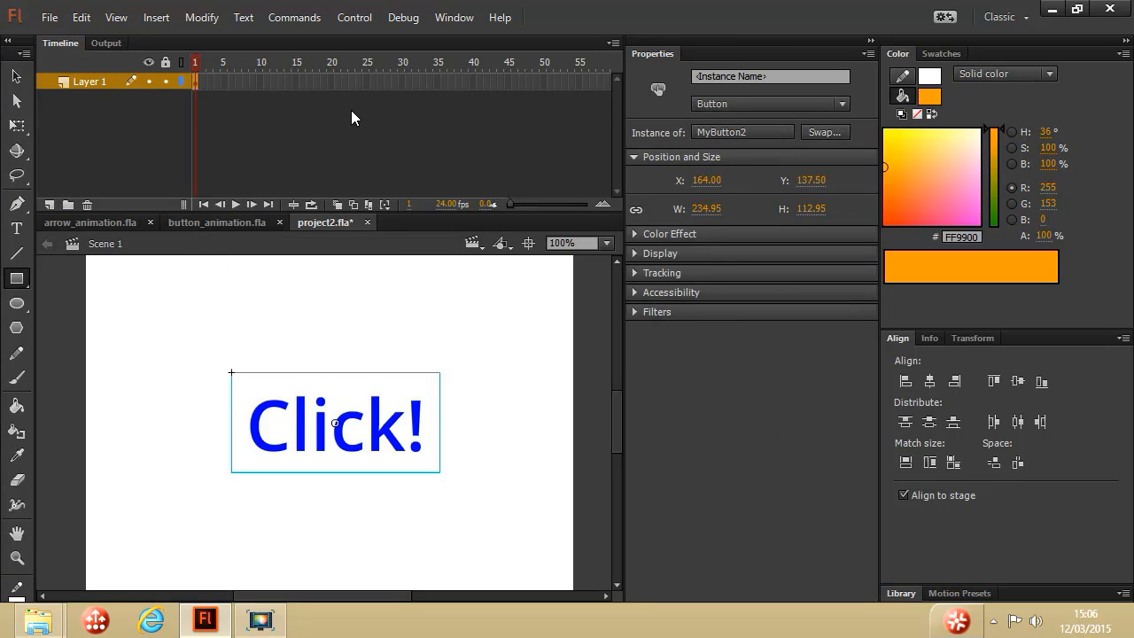
pyautogui.click(355, 20)
pyautogui.click(378, 148)
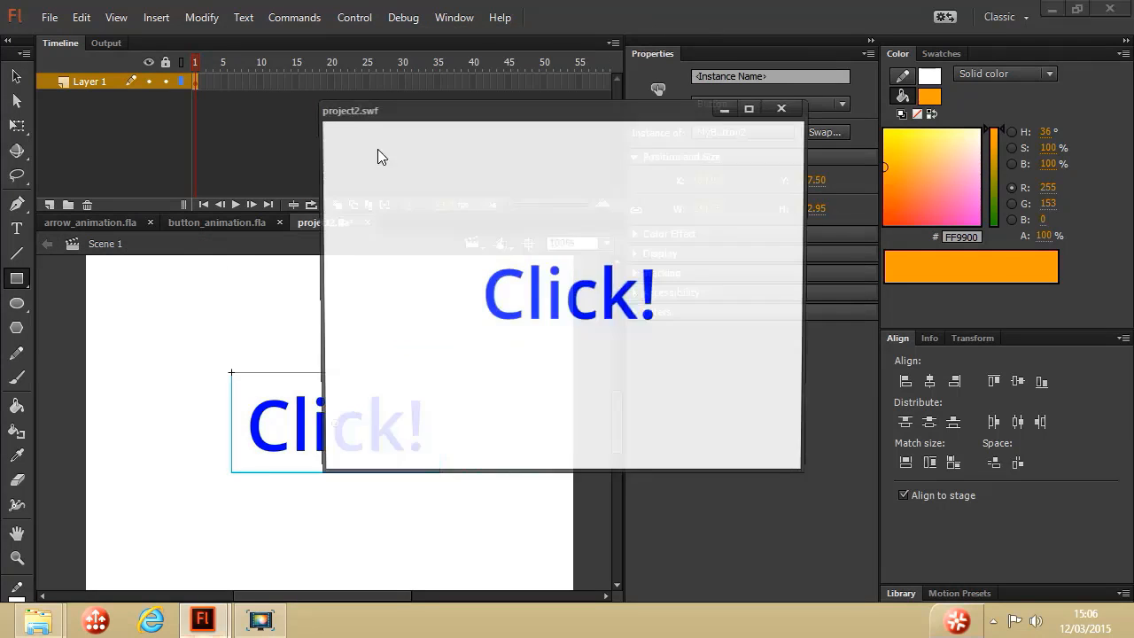
pyautogui.click(526, 330)
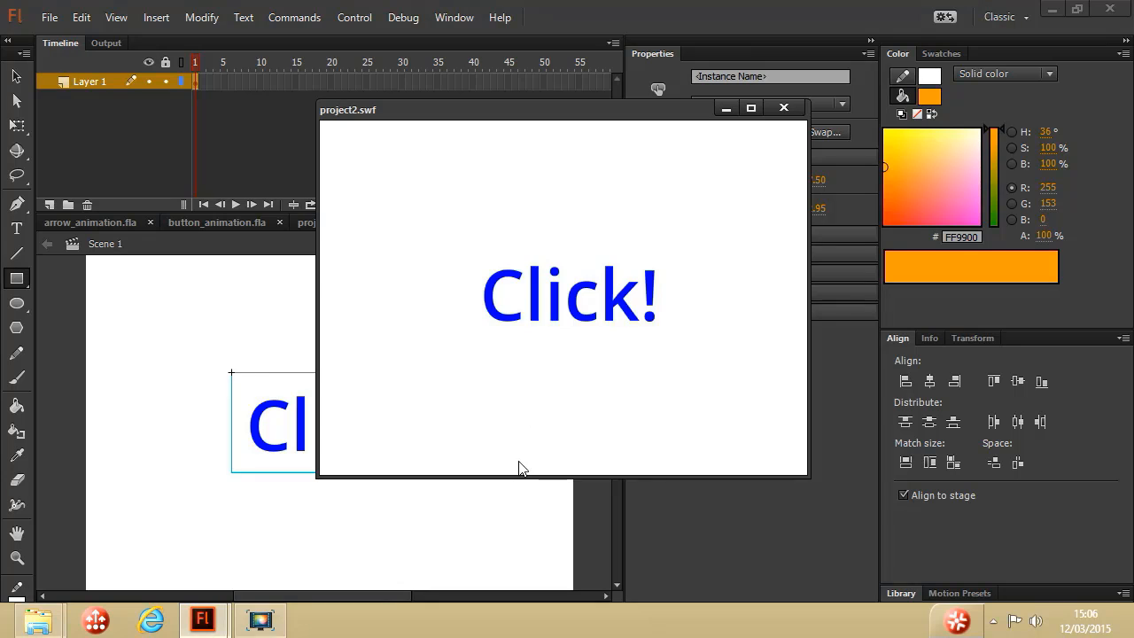
pyautogui.click(785, 109)
# Save the project2.fla document
pyautogui.click(49, 17)
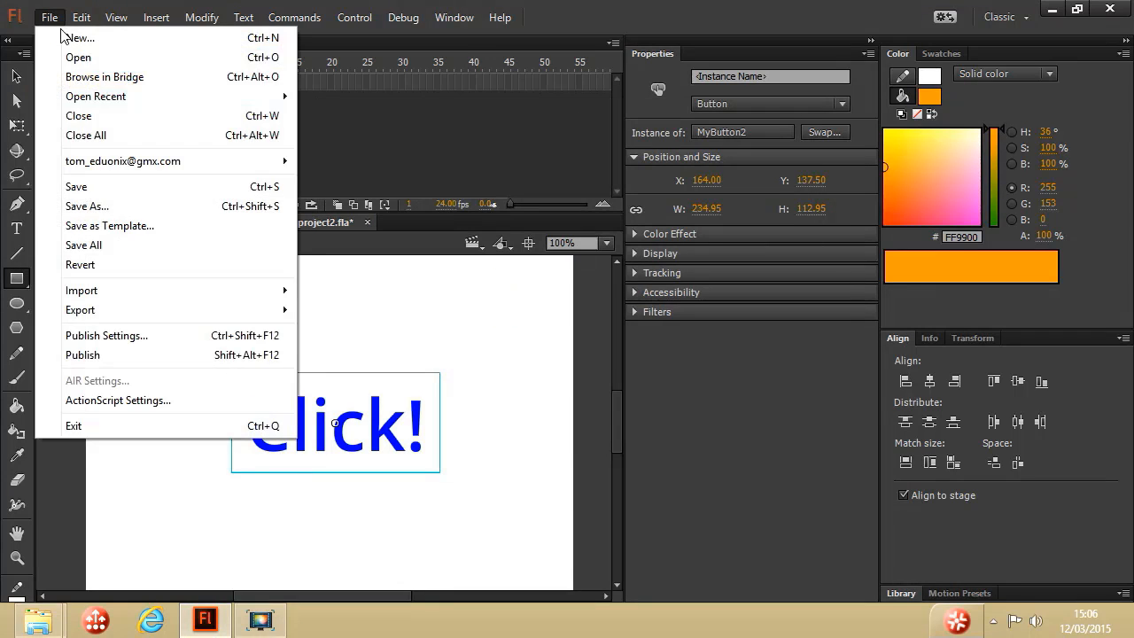
pyautogui.click(73, 194)
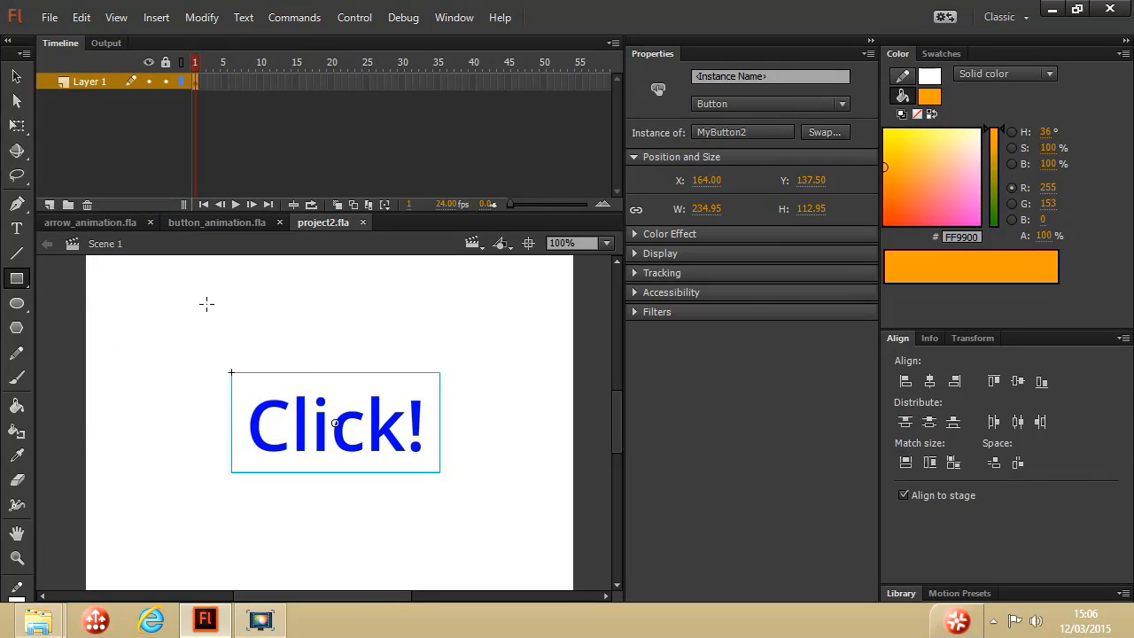
# Switch to button_animation.fla and test the movie, trying the "Click!" button beneath the Hello text
pyautogui.click(239, 222)
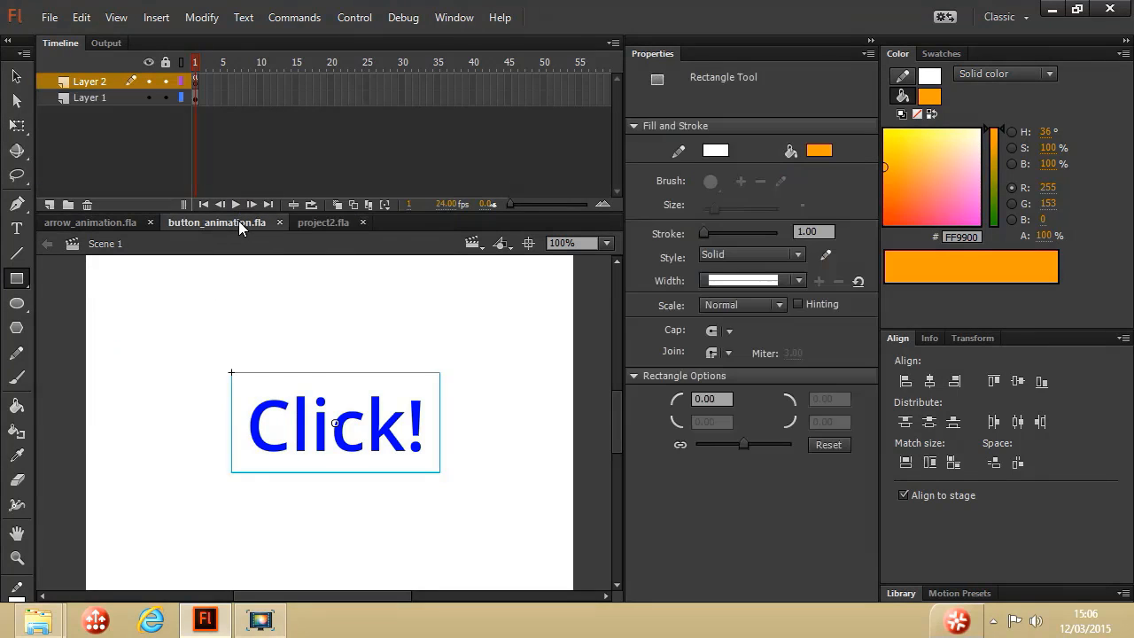
pyautogui.click(350, 17)
pyautogui.click(393, 149)
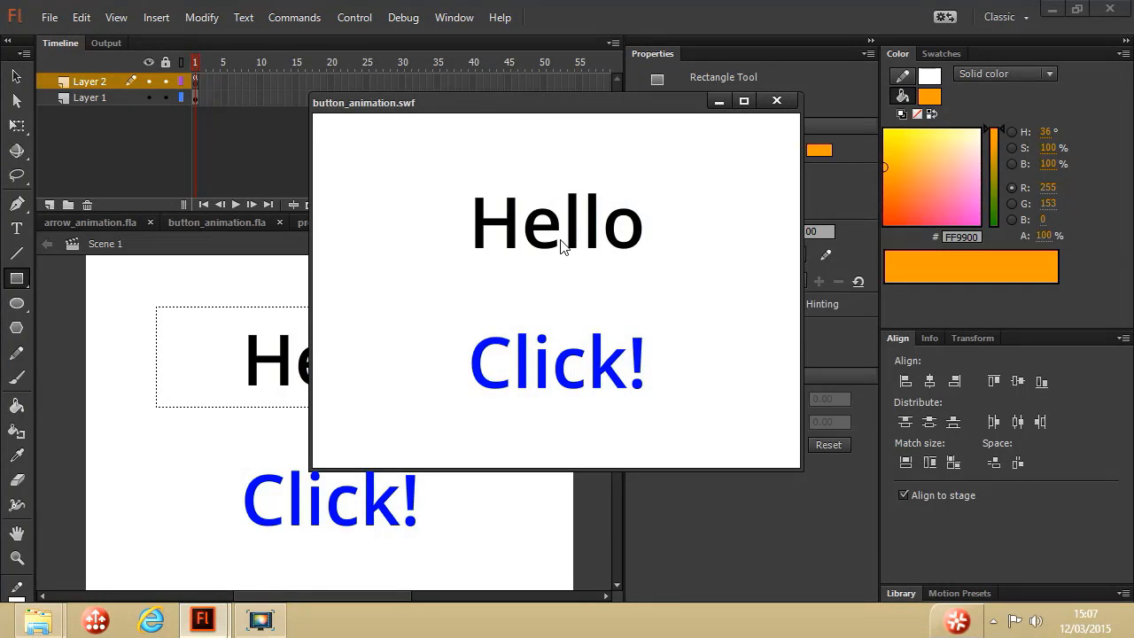
pyautogui.click(553, 380)
pyautogui.click(553, 380)
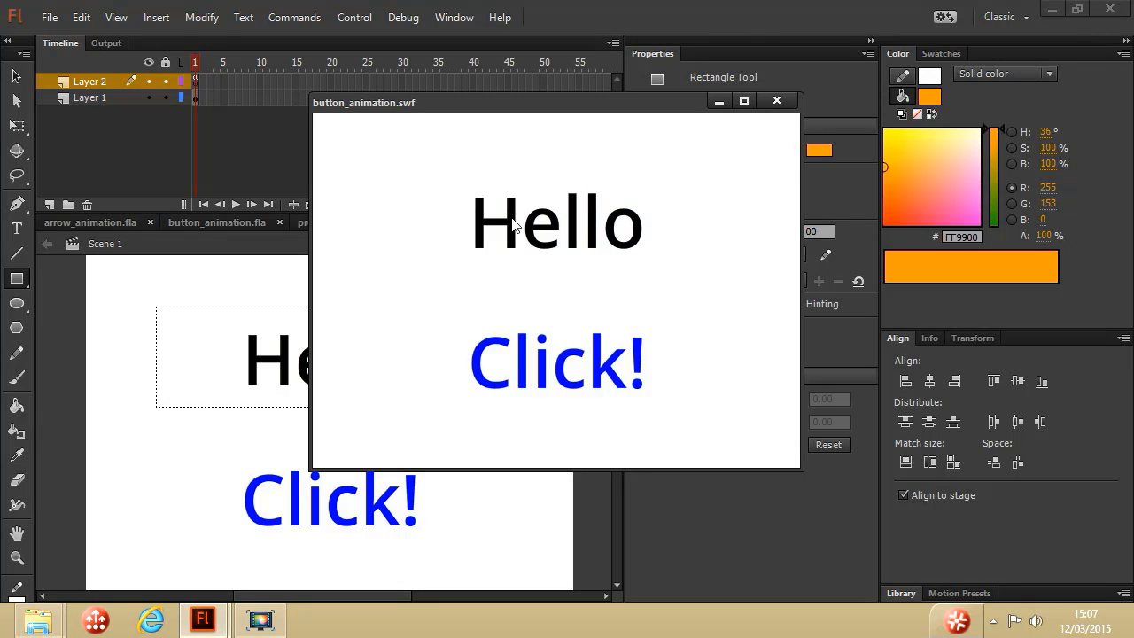
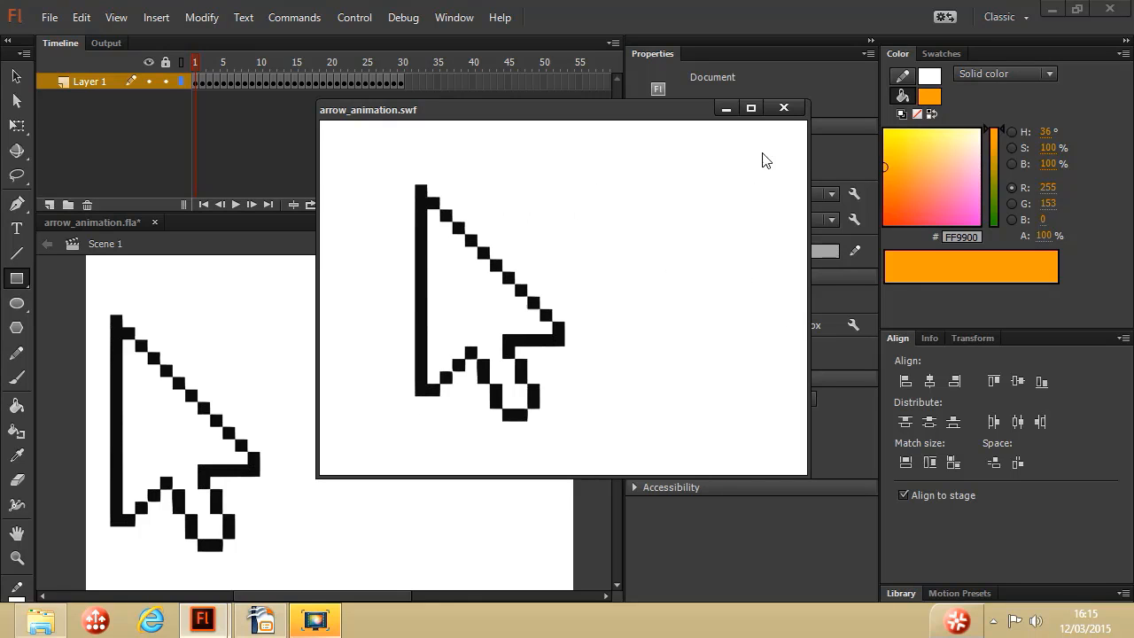
# Close the arrow_animation test movie, consult the Purpose of Actionscript slide in OpenOffice Impress, and return to Flash
pyautogui.click(783, 107)
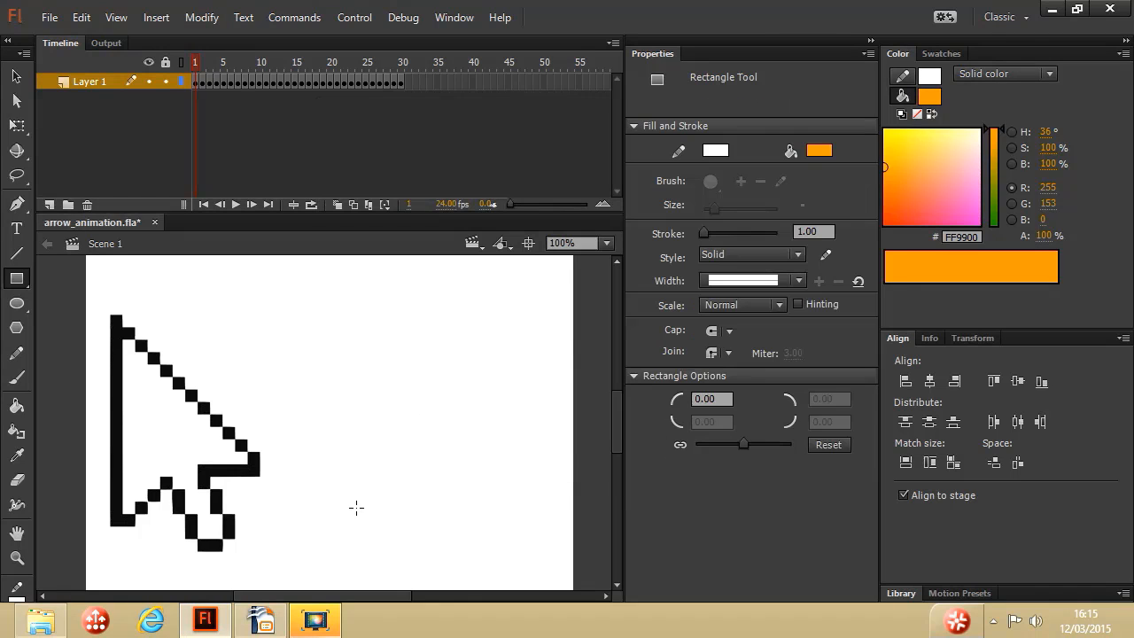
pyautogui.click(260, 620)
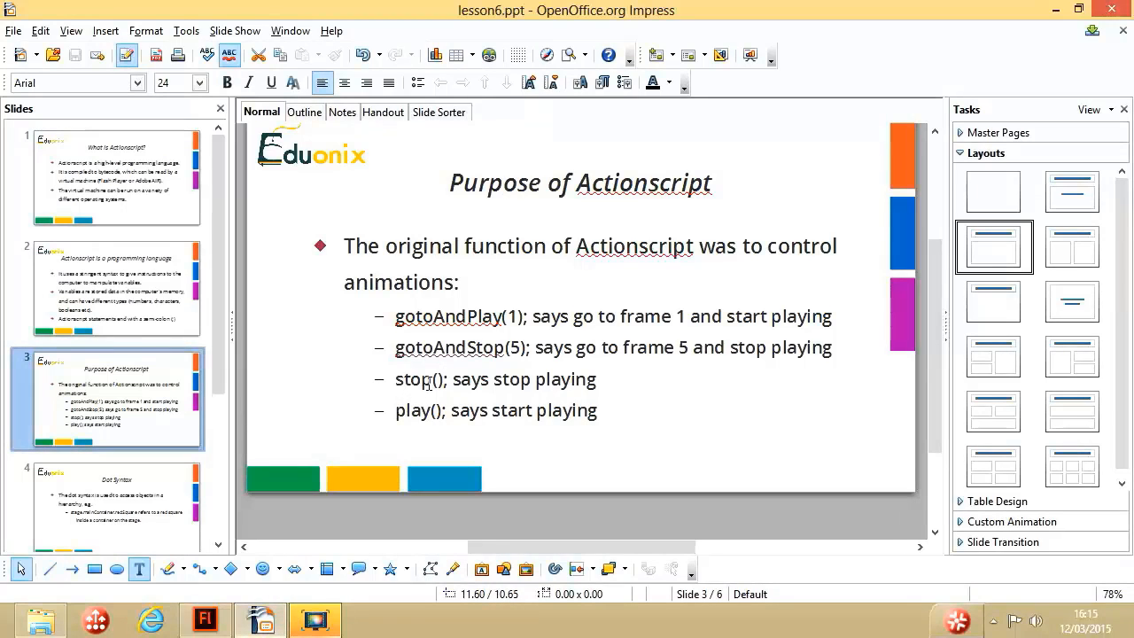
pyautogui.click(210, 625)
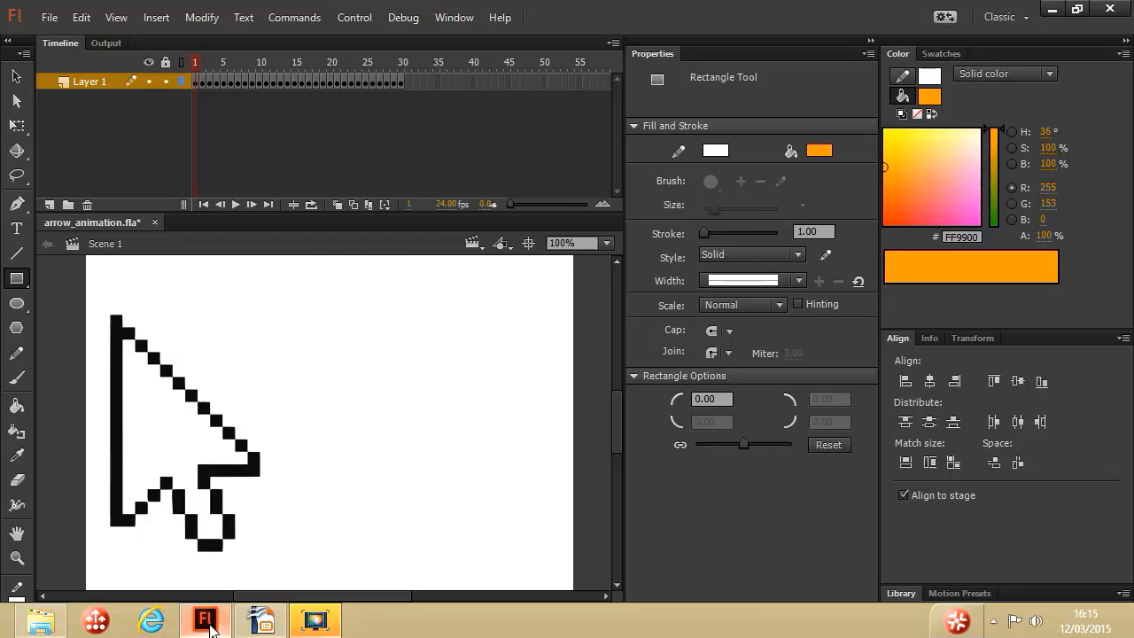
# Add a new layer above Layer 1 and name it "actions"
pyautogui.click(401, 81)
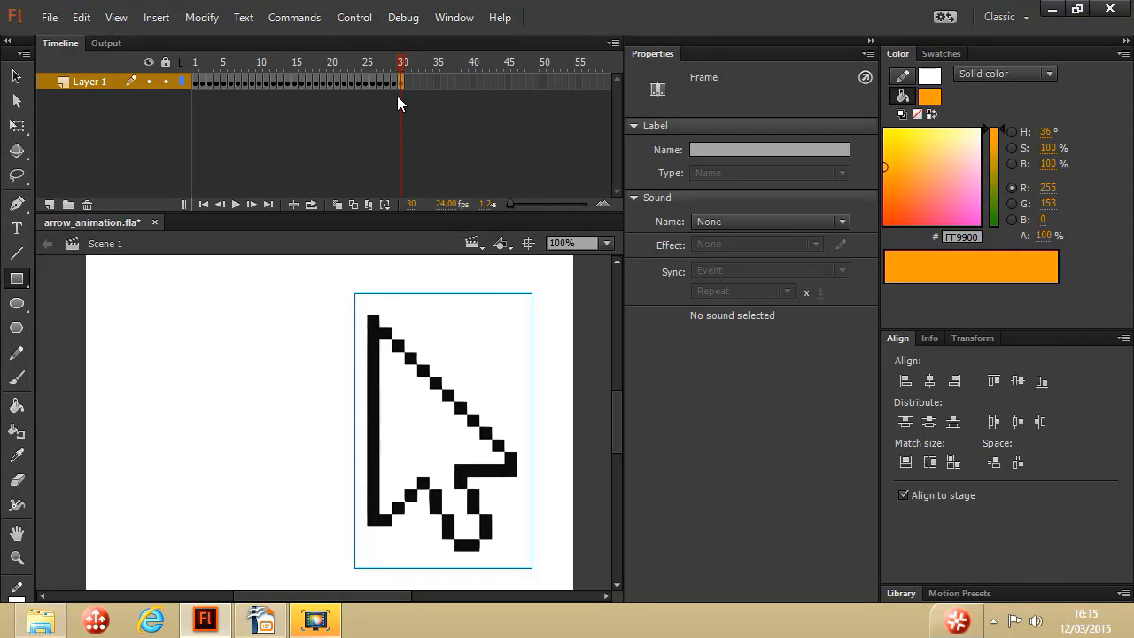
pyautogui.click(49, 204)
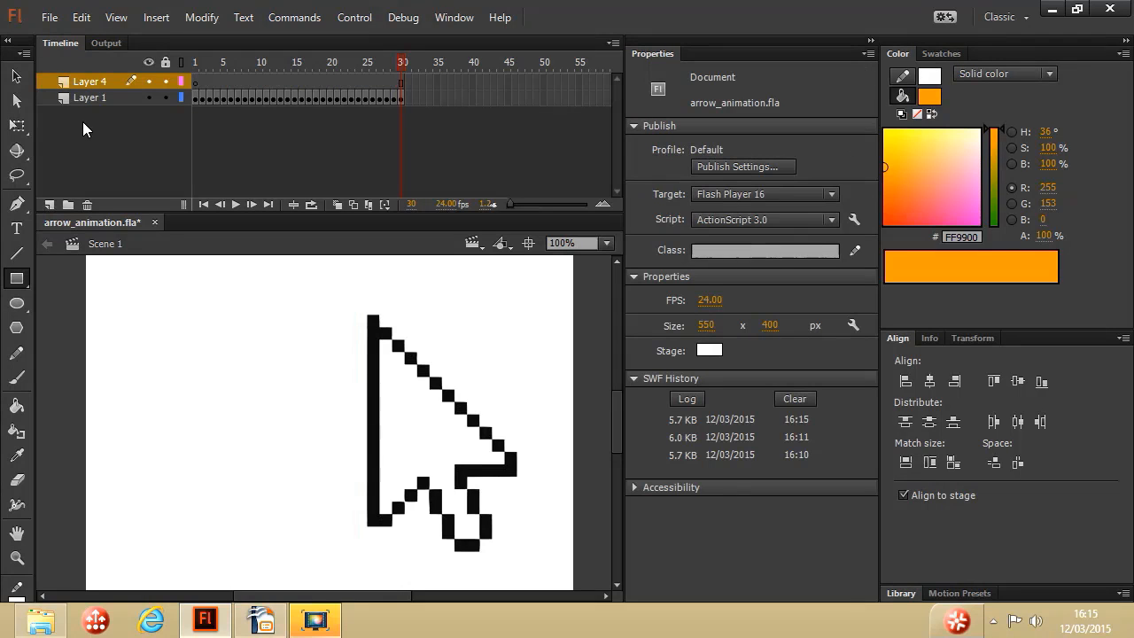
pyautogui.click(401, 81)
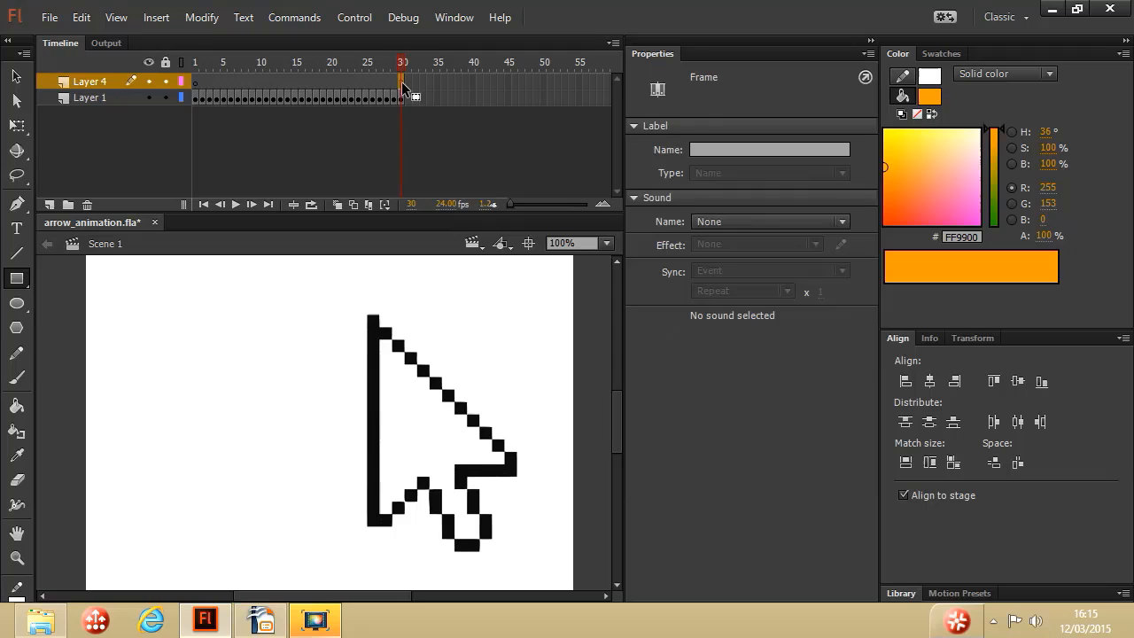
pyautogui.doubleClick(92, 81)
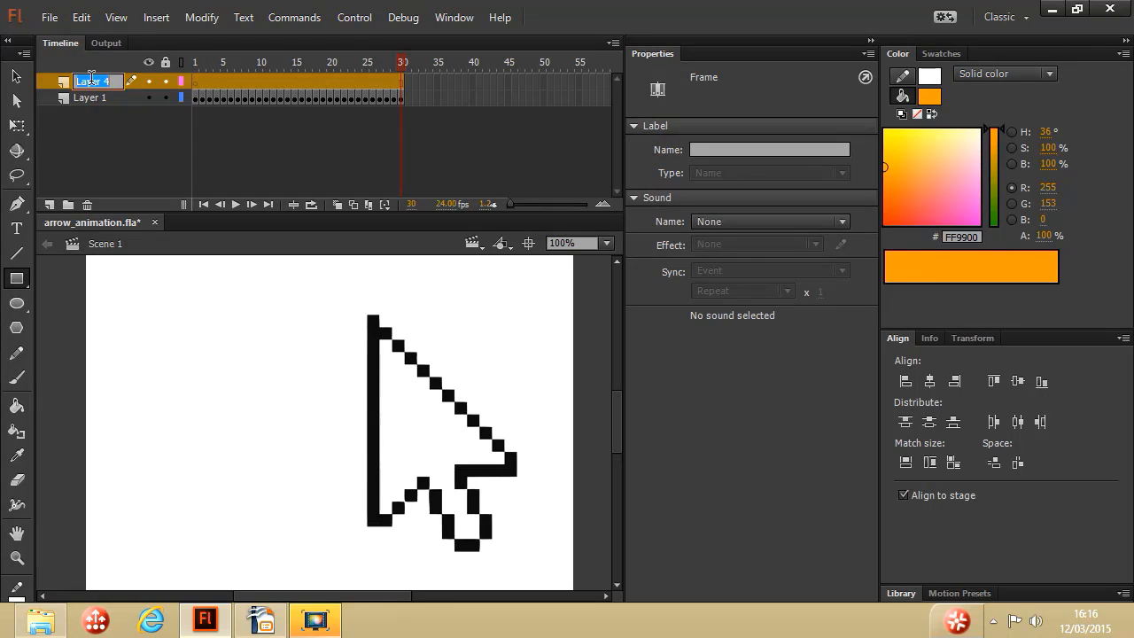
pyautogui.write('actions')
# Insert a keyframe at frame 30 of the actions layer
pyautogui.click(401, 79)
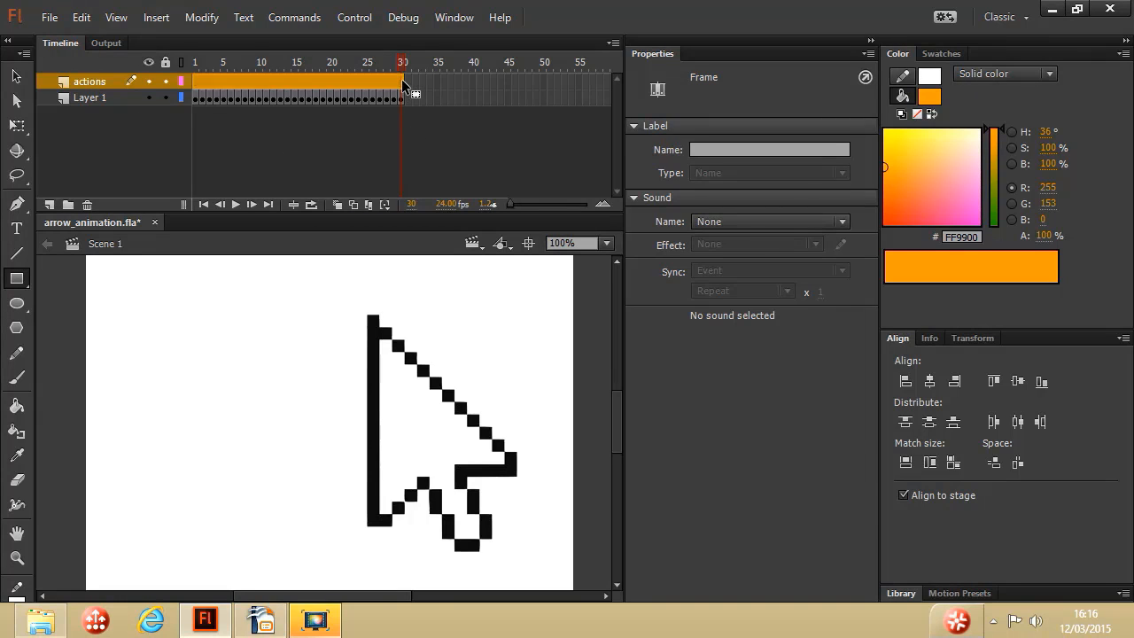
pyautogui.rightClick(401, 79)
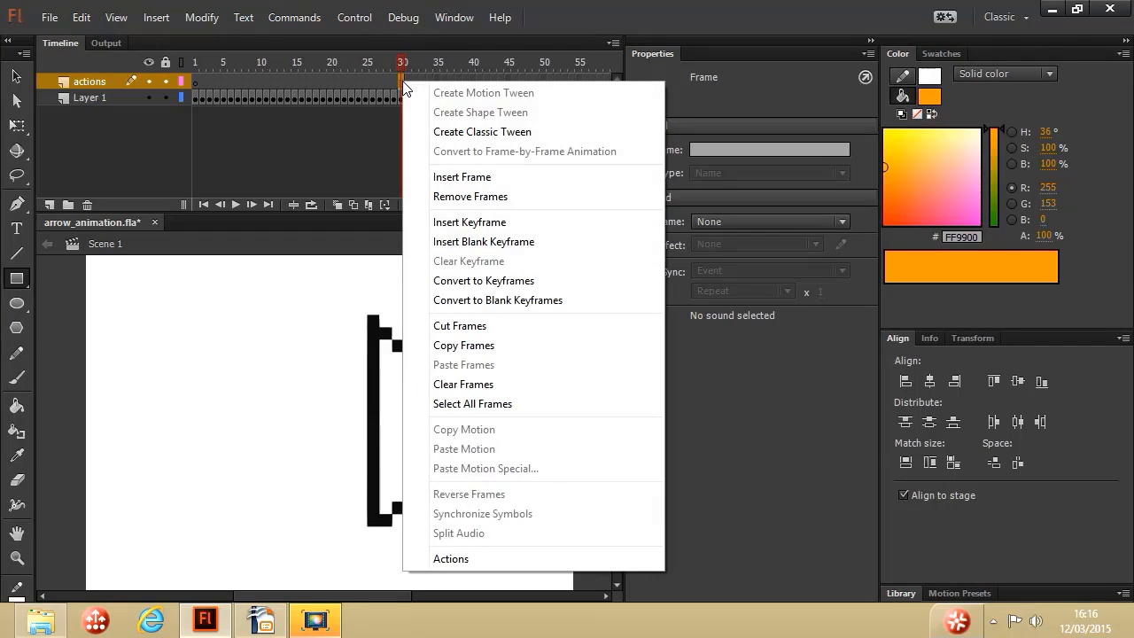
pyautogui.click(491, 223)
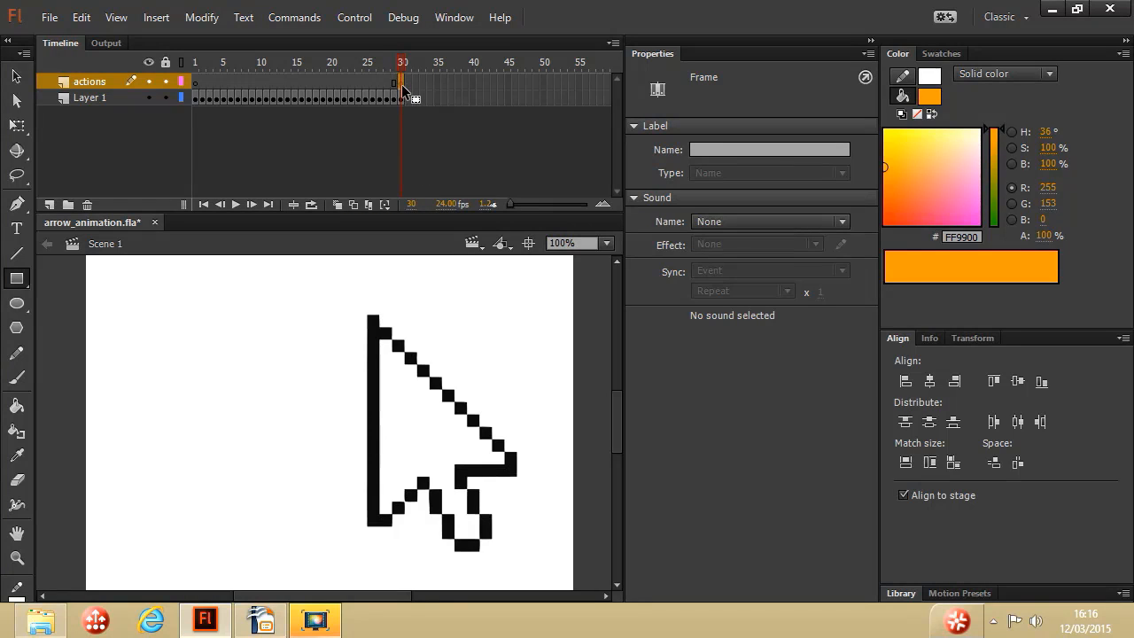
pyautogui.click(196, 82)
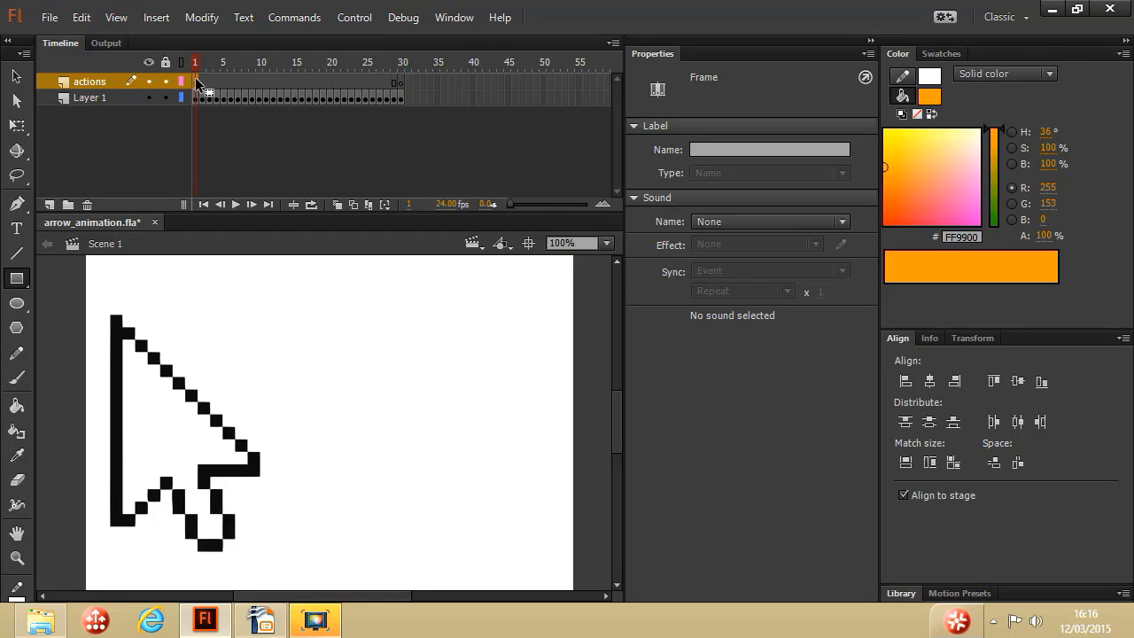
# Add the script stop(); to frame 30 of the actions layer and close the script editor
pyautogui.click(403, 82)
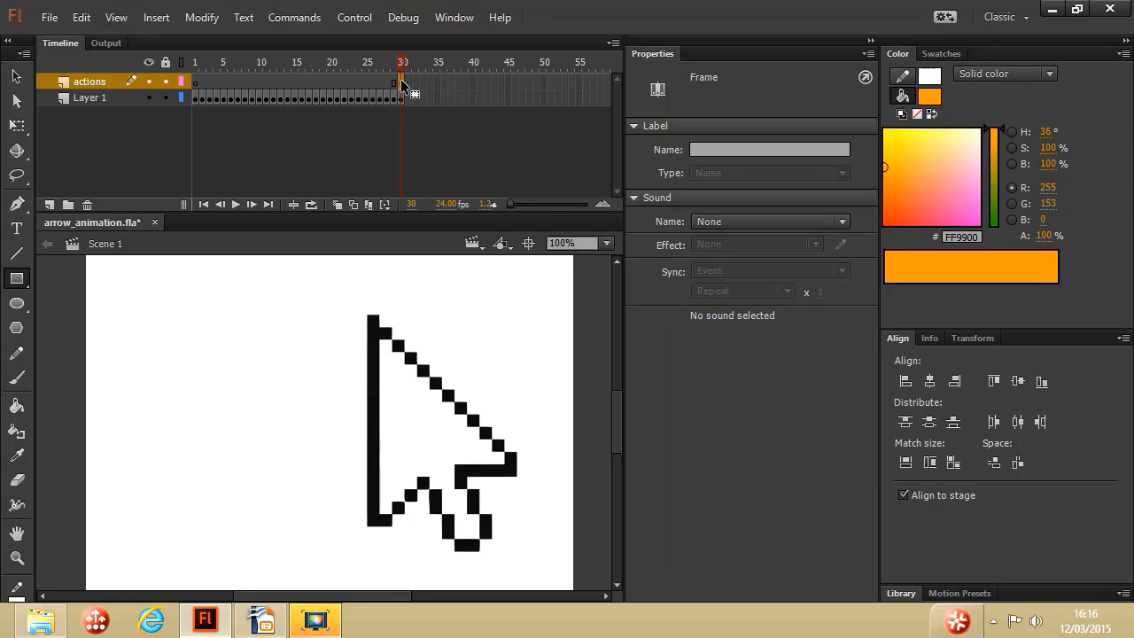
pyautogui.rightClick(400, 79)
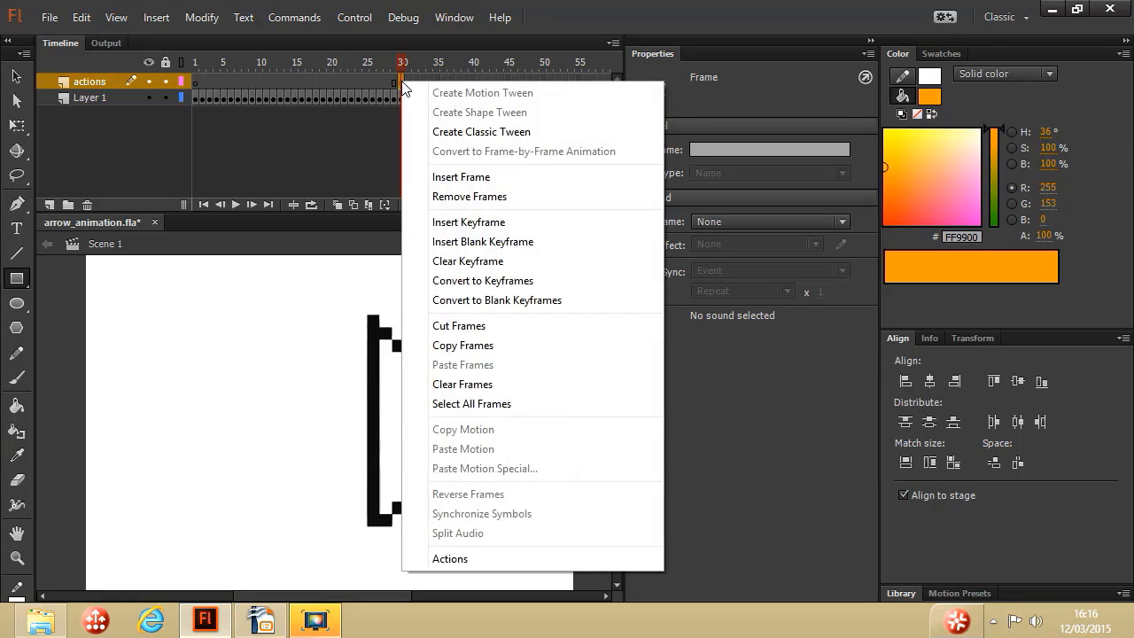
pyautogui.click(467, 560)
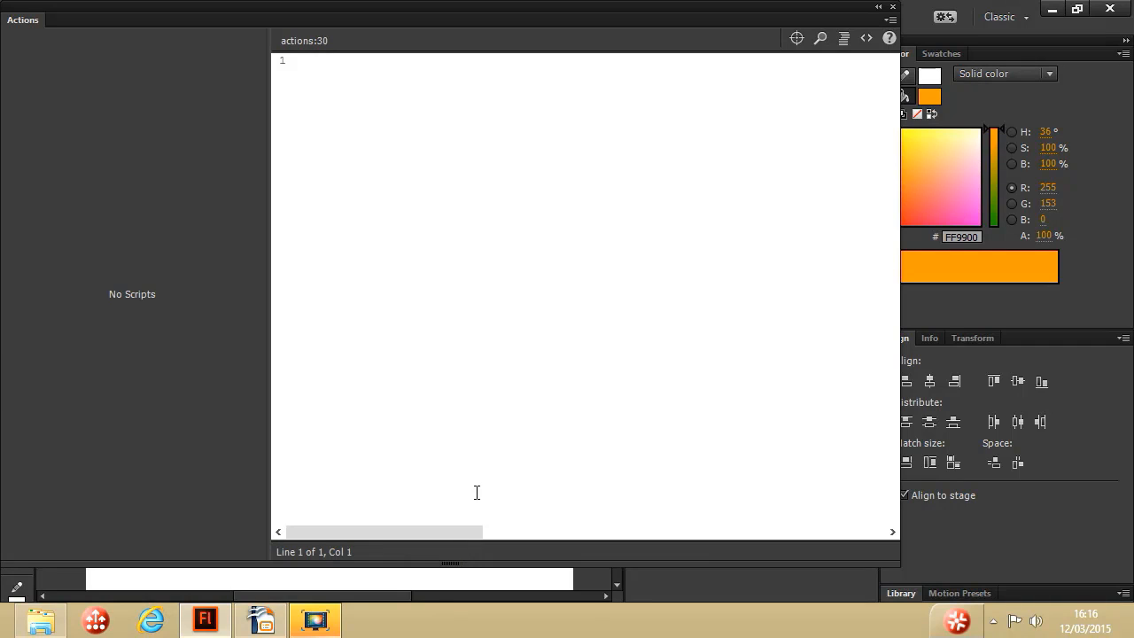
pyautogui.write('stop')
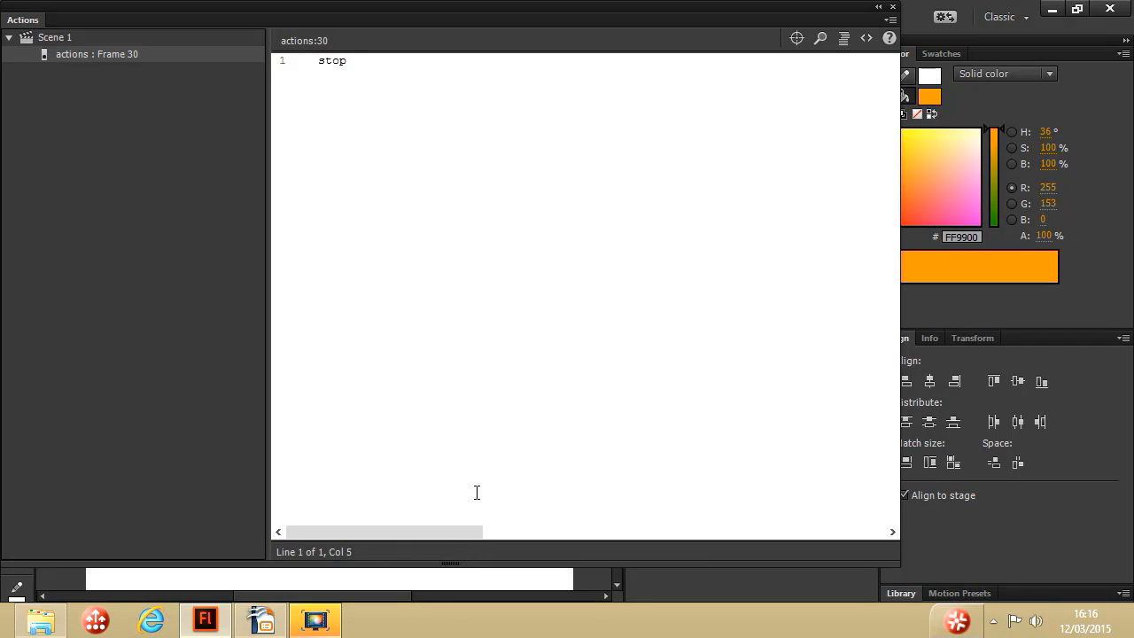
pyautogui.write('();')
pyautogui.click(892, 7)
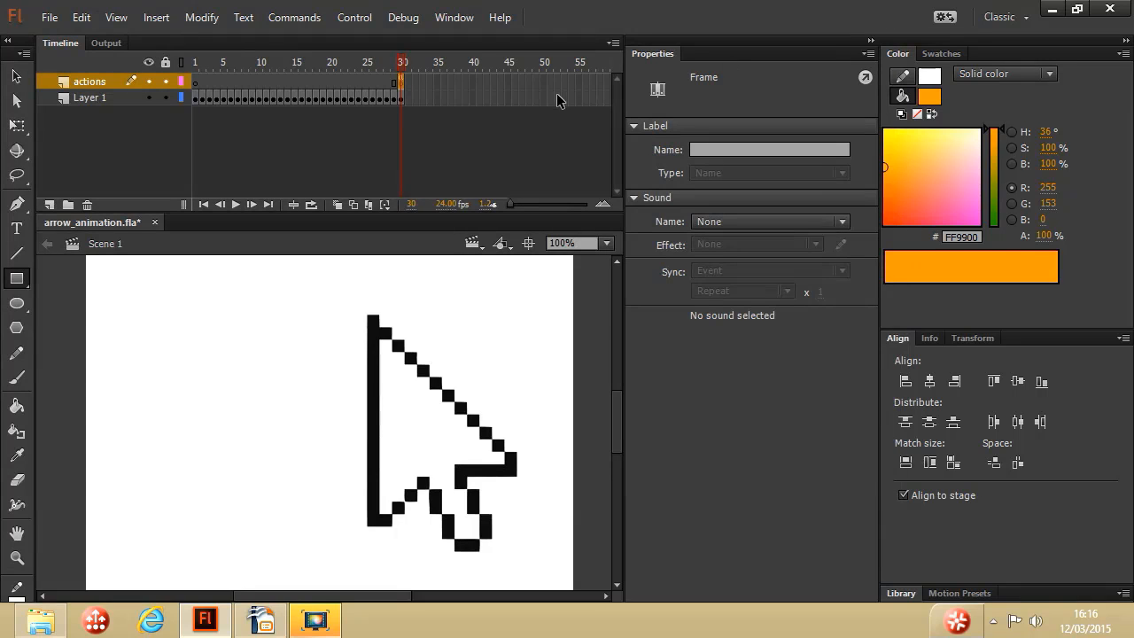
# Test the arrow_animation movie to check where playback stops, and close the preview
pyautogui.click(387, 83)
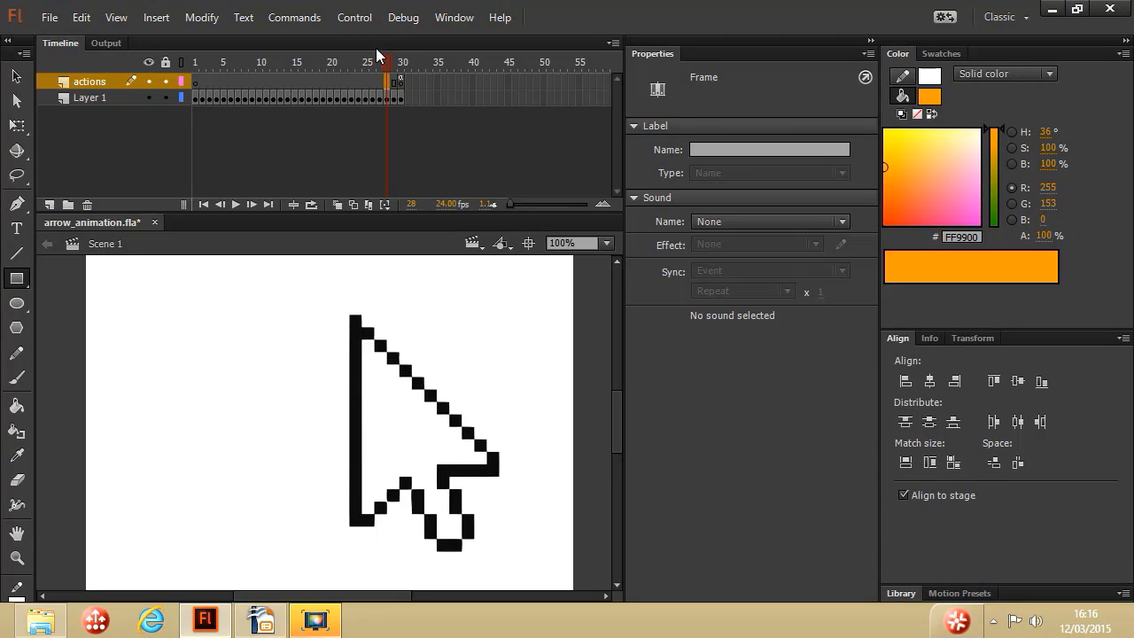
pyautogui.click(356, 19)
pyautogui.click(423, 148)
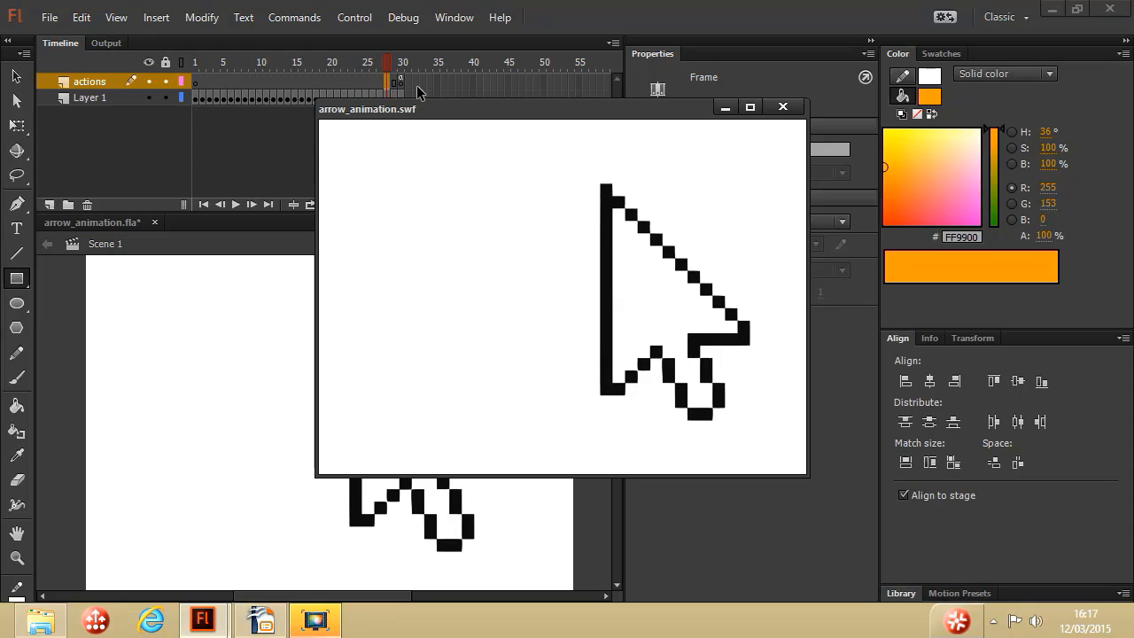
pyautogui.click(787, 109)
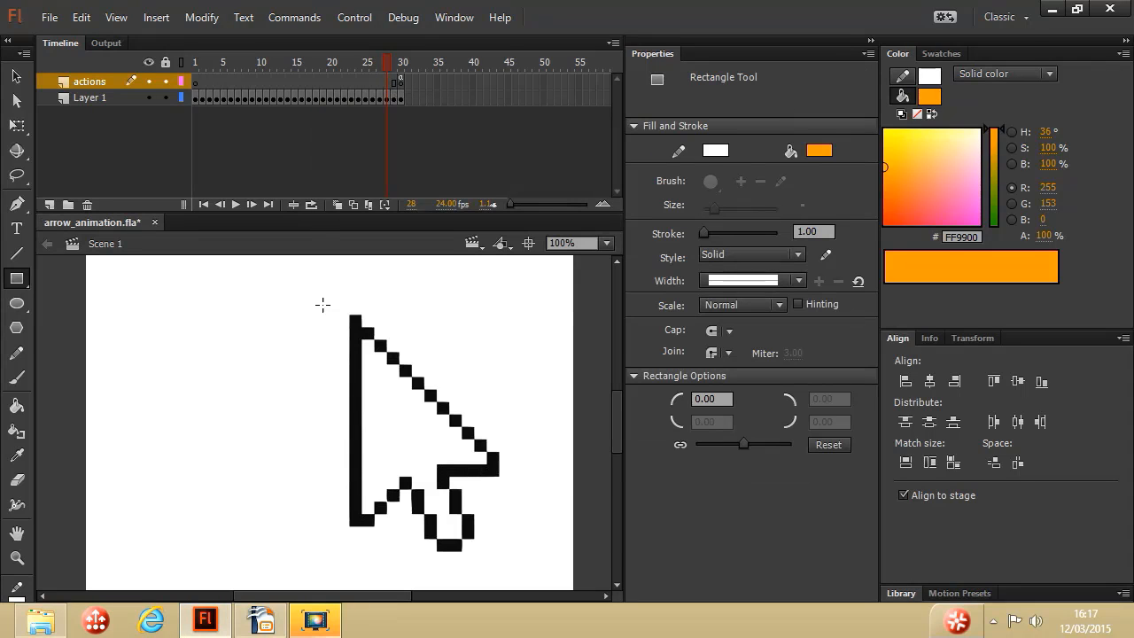
# Review the gotoAndStop command on the Purpose of Actionscript slide in OpenOffice Impress and return to Flash
pyautogui.moveTo(262, 622)
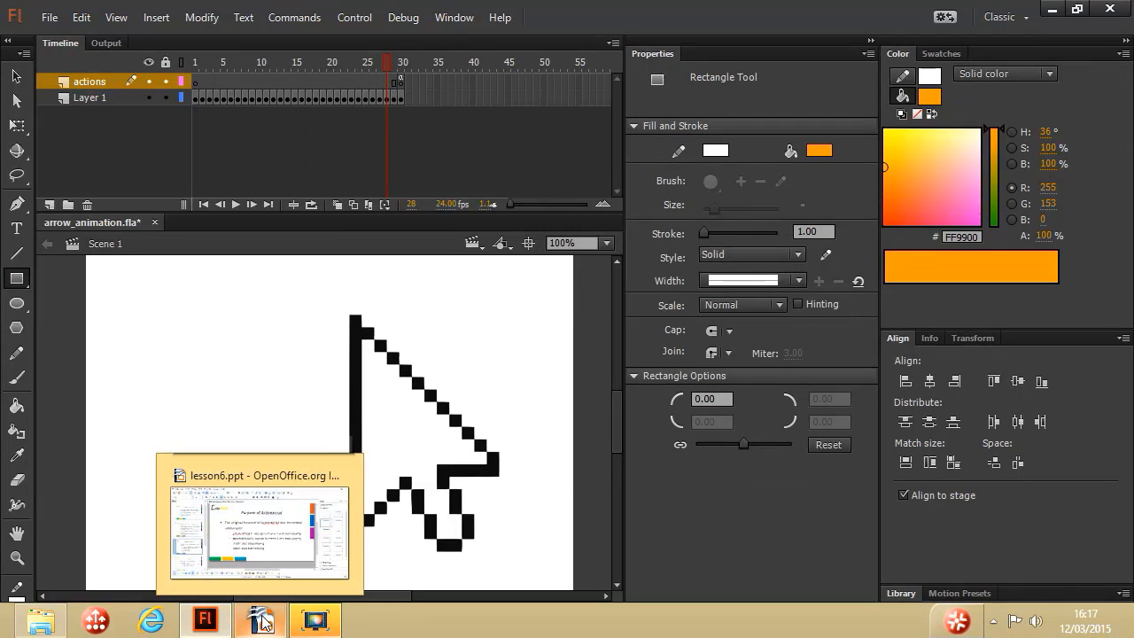
pyautogui.click(262, 622)
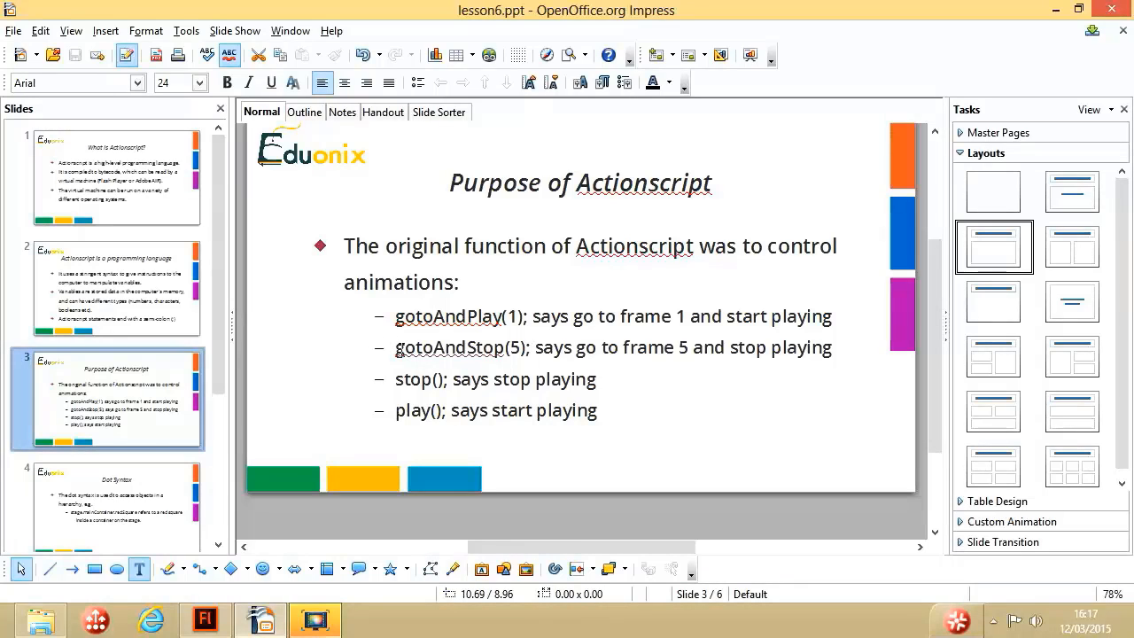
pyautogui.click(205, 622)
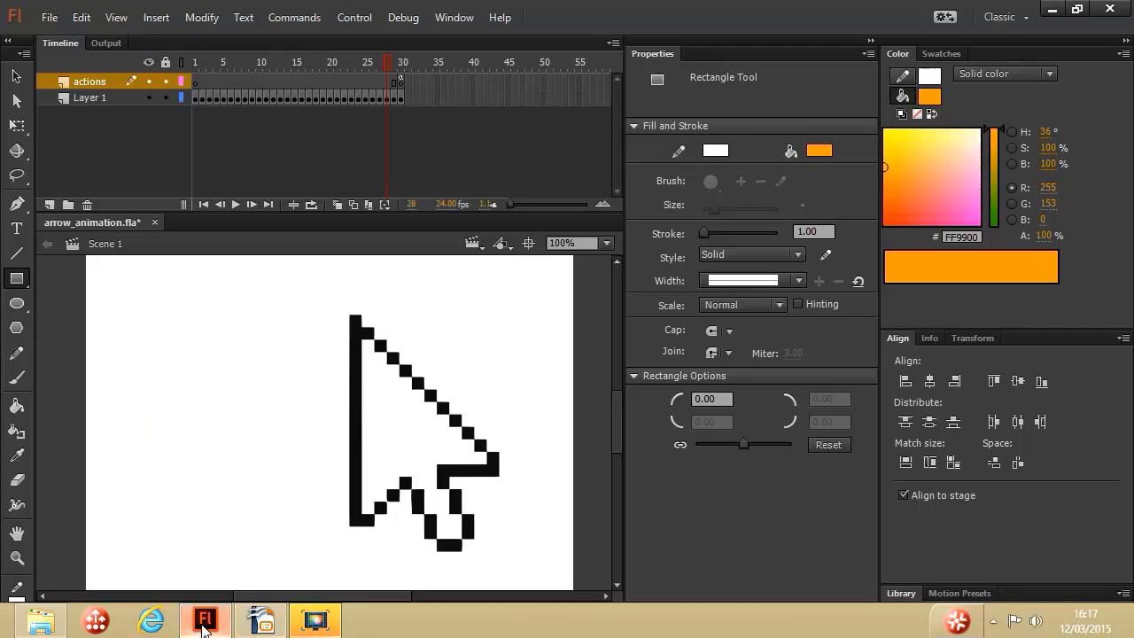
# Replace the script on frame 30 of the actions layer with gotoAndStop(5); and close the script editor
pyautogui.click(402, 82)
pyautogui.rightClick(402, 82)
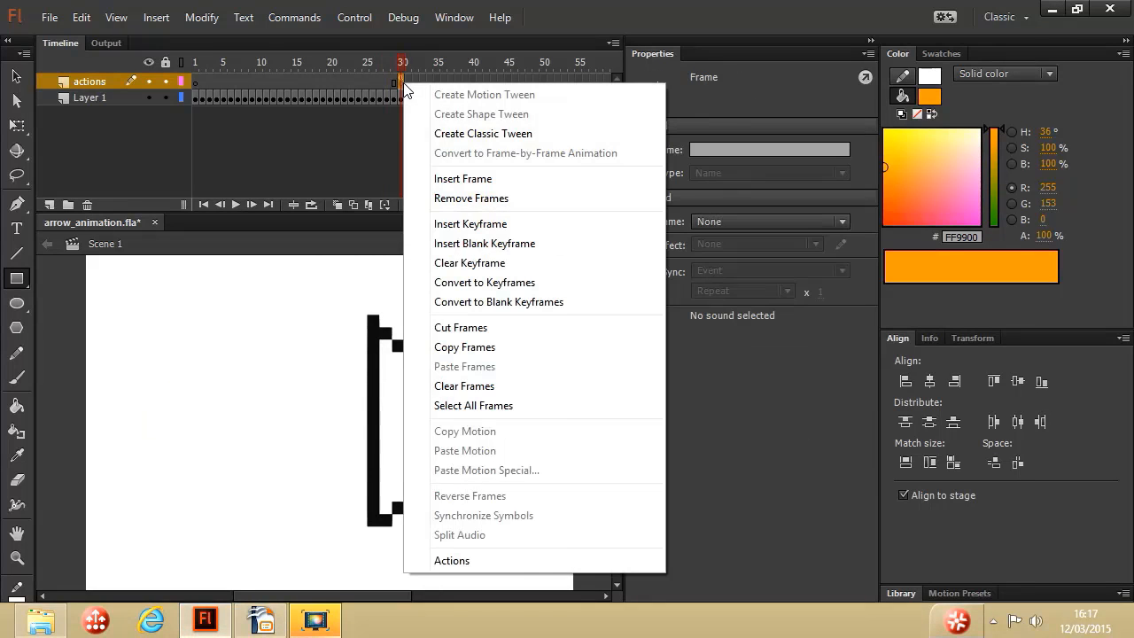
pyautogui.click(504, 560)
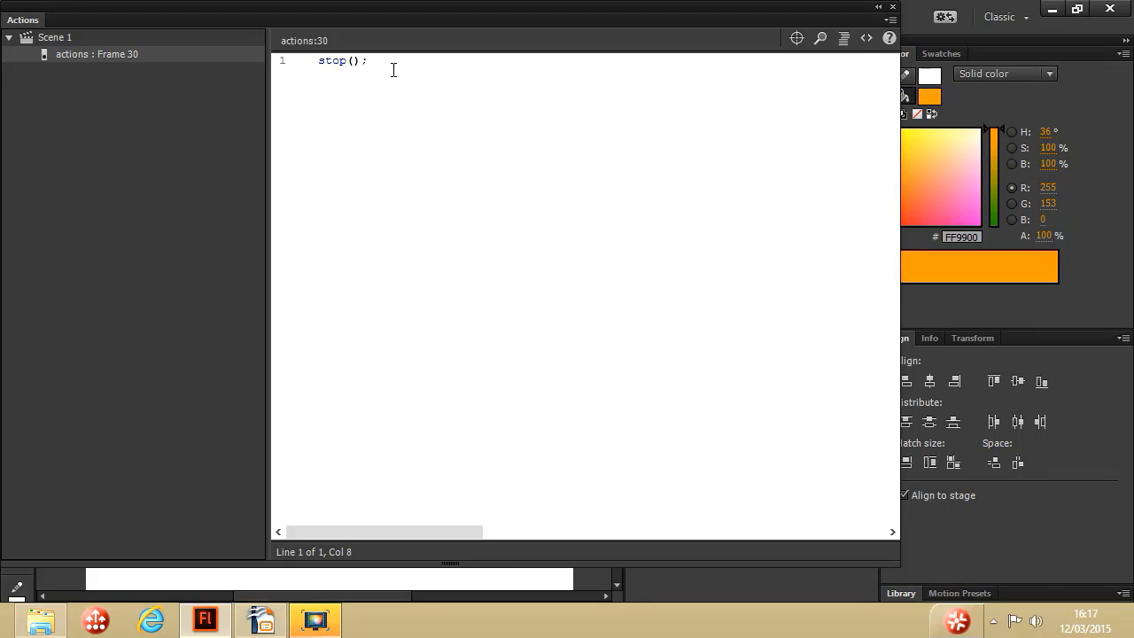
pyautogui.moveTo(370, 60); pyautogui.dragTo(316, 60)
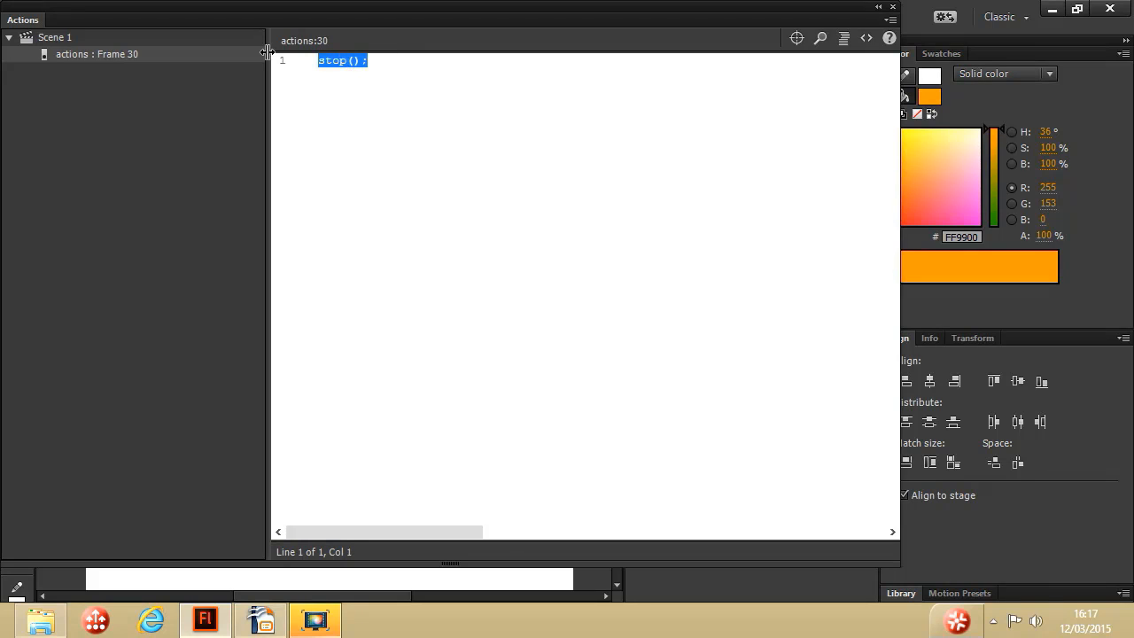
pyautogui.write('gotoAnd')
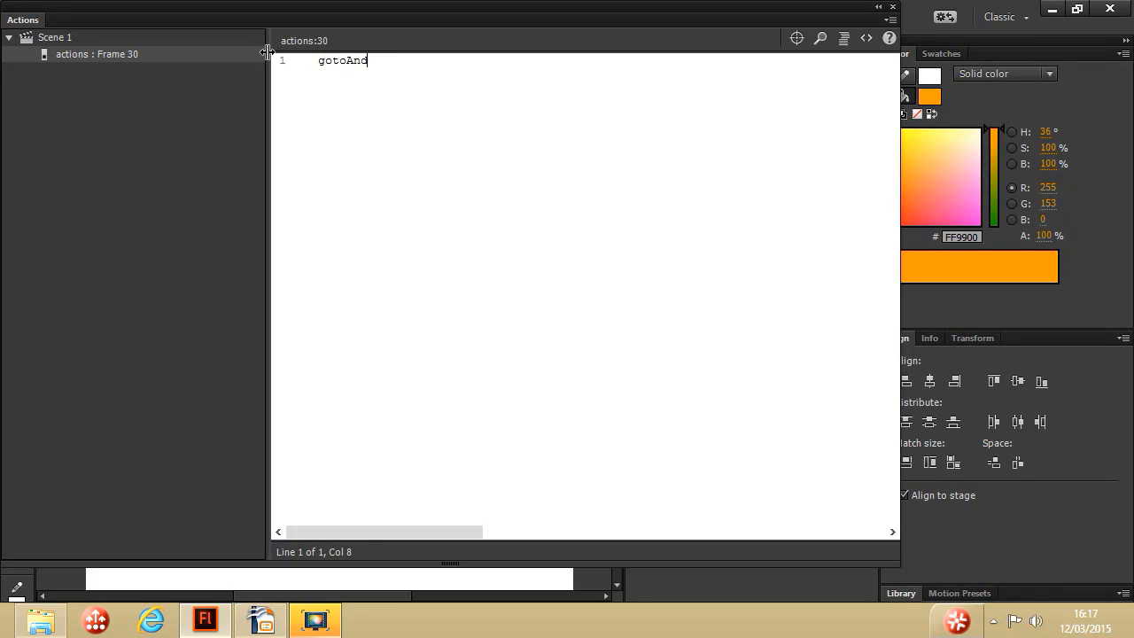
pyautogui.write('Stop(')
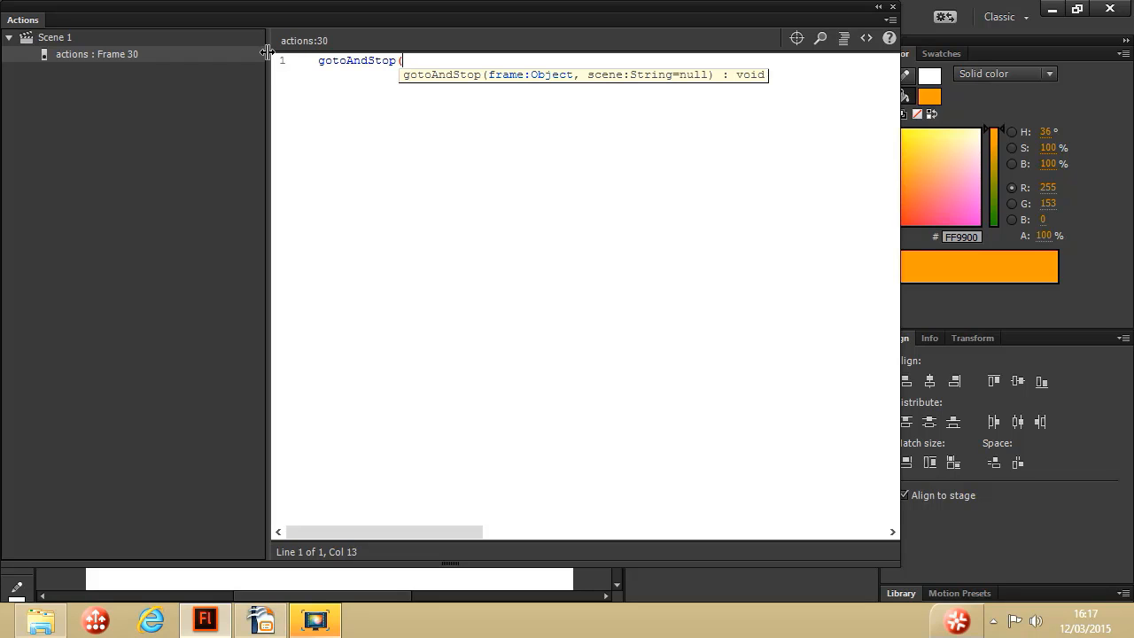
pyautogui.write('5);')
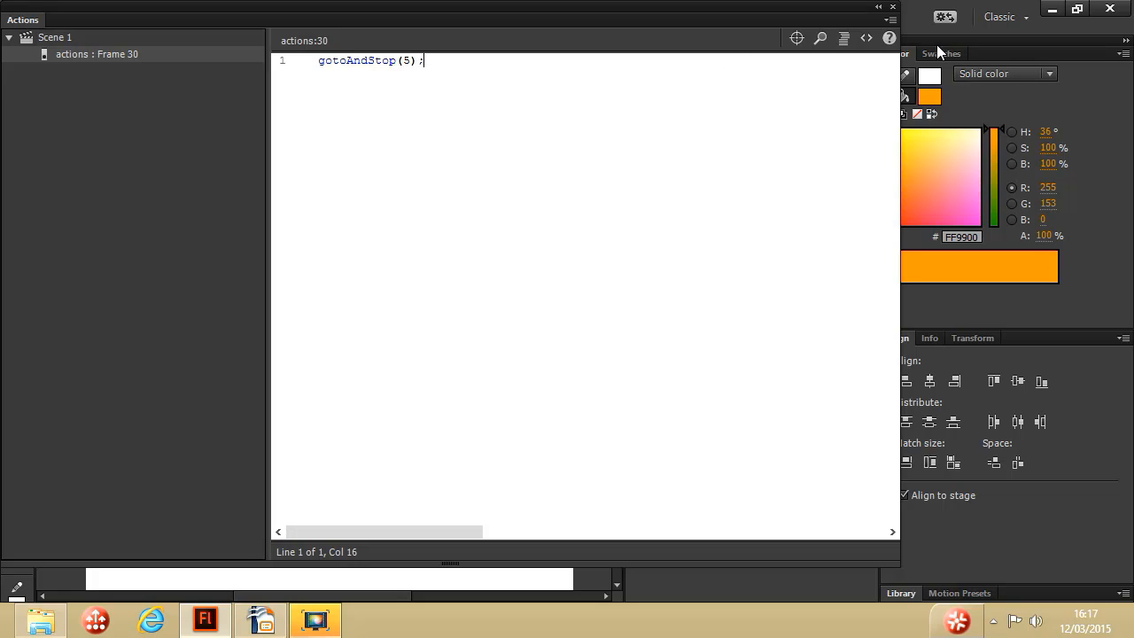
pyautogui.click(893, 7)
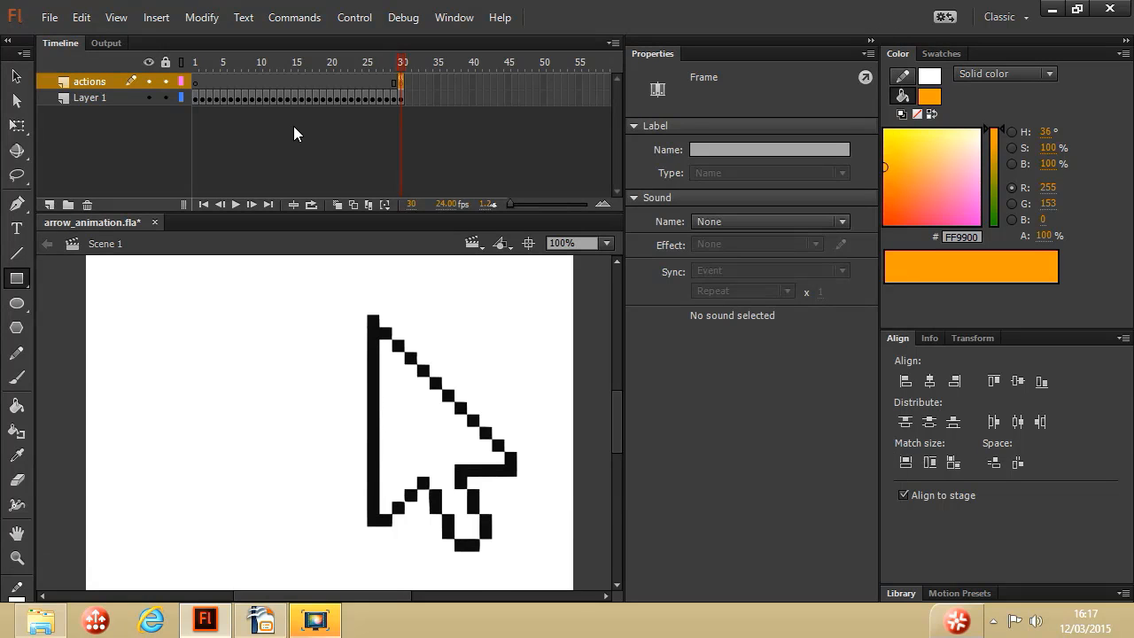
# Add the text "frame 5" beside the arrow on frame 5 of Layer 1 and enlarge its box to about 269 by 250 px
pyautogui.click(401, 78)
pyautogui.click(224, 96)
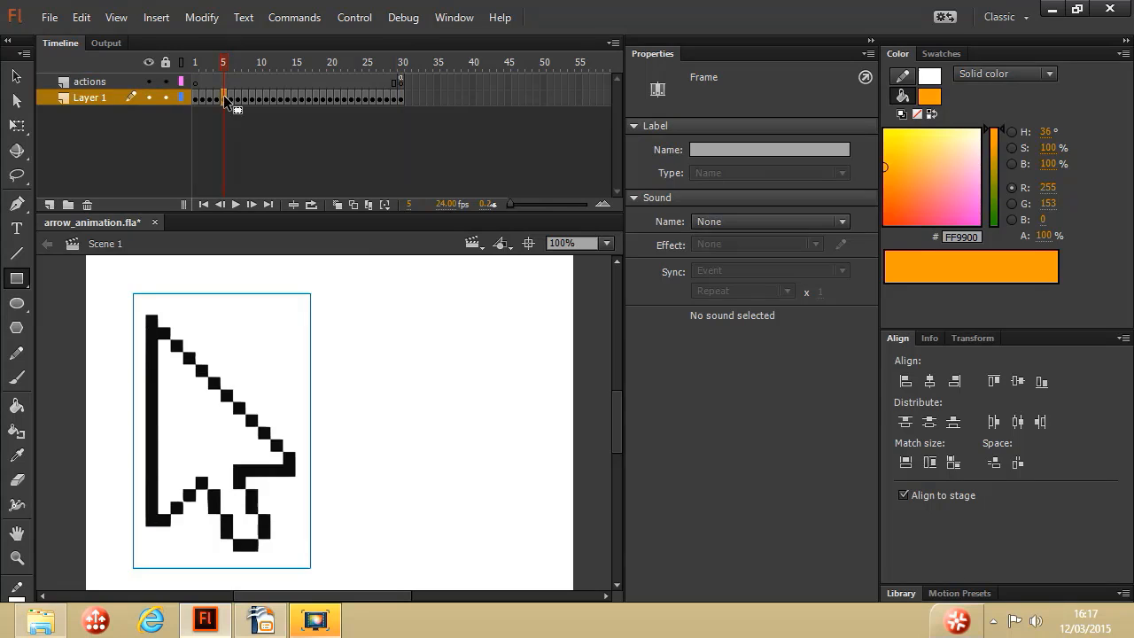
pyautogui.click(16, 228)
pyautogui.click(361, 374)
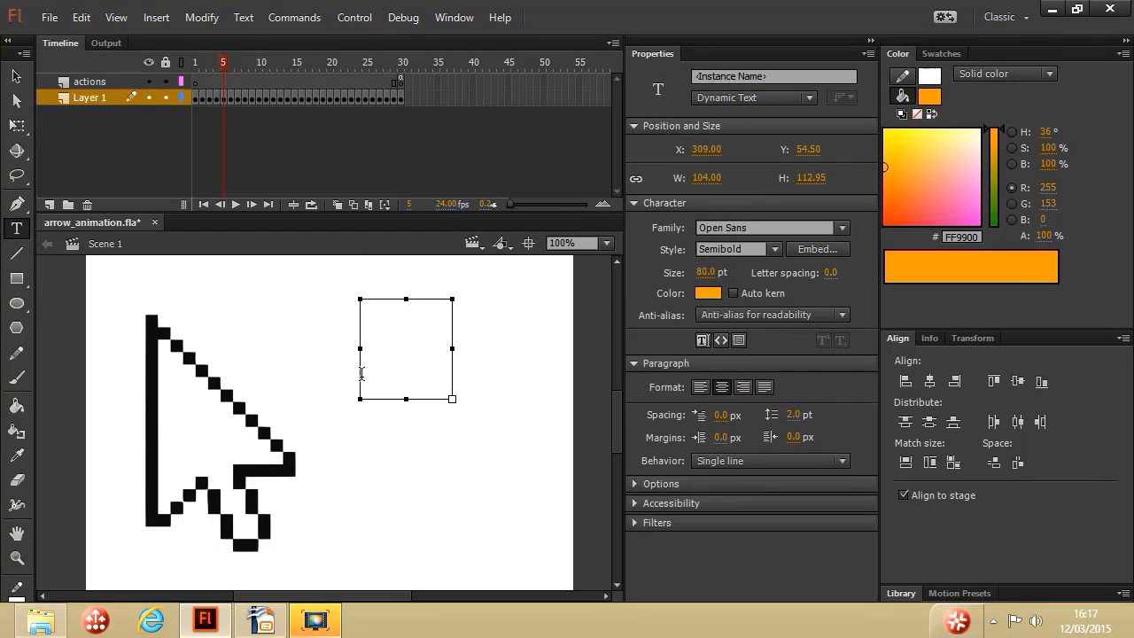
pyautogui.write('frame 5')
pyautogui.moveTo(451, 398); pyautogui.dragTo(598, 520)
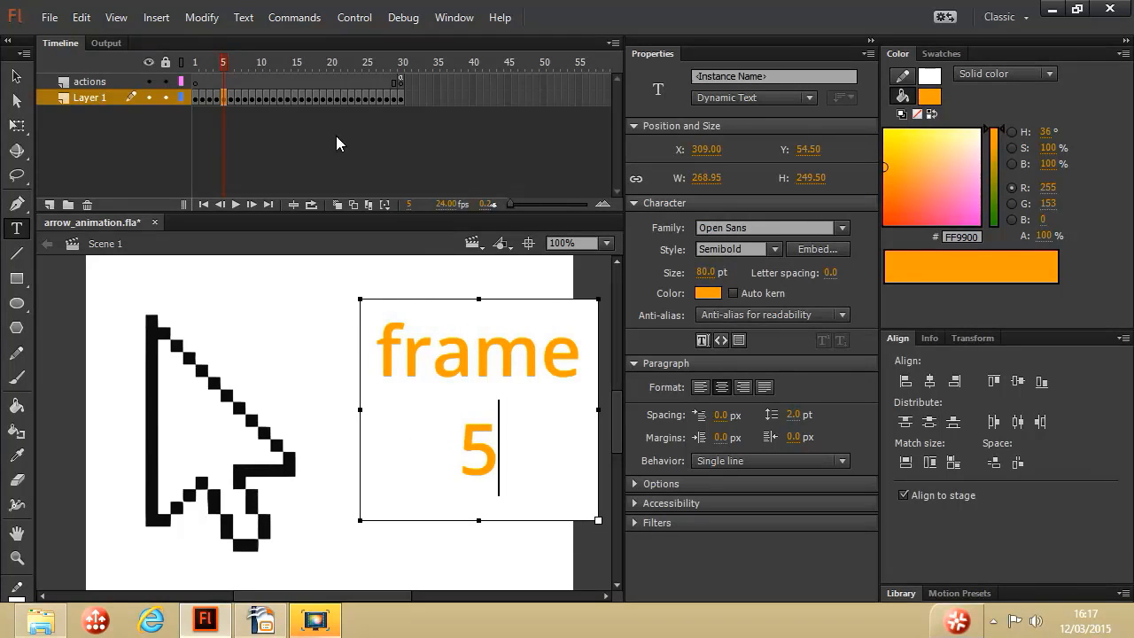
# Move the "frame 5" text box closer to the arrow, to about X 228, Y 88.5, and widen it to about 347 px
pyautogui.click(16, 76)
pyautogui.moveTo(481, 362); pyautogui.dragTo(409, 393)
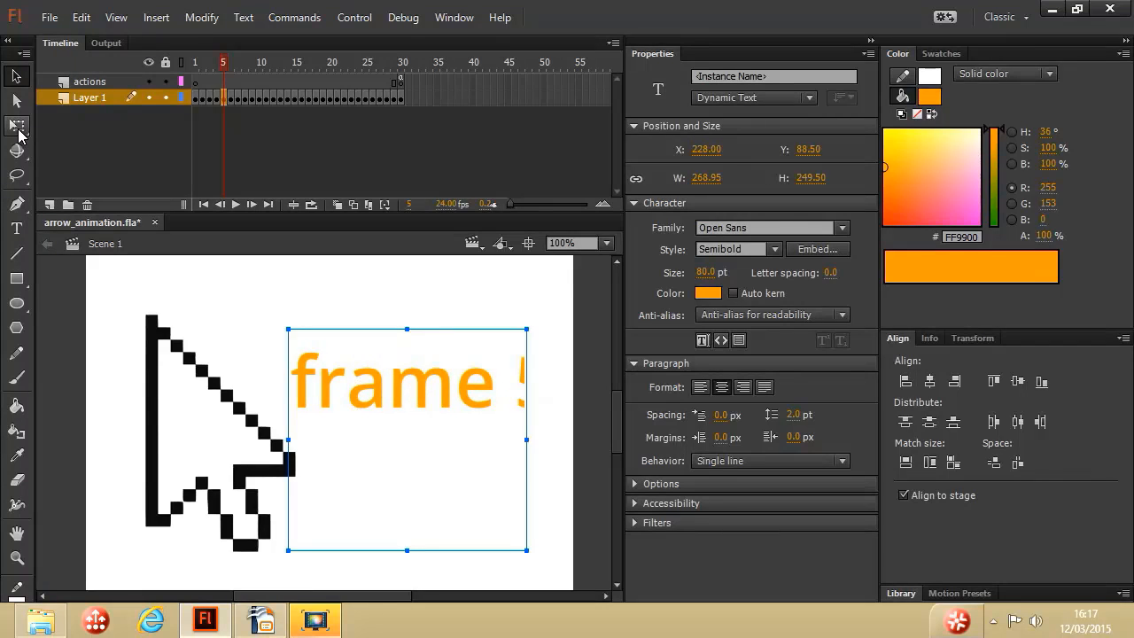
pyautogui.click(16, 125)
pyautogui.press('t')
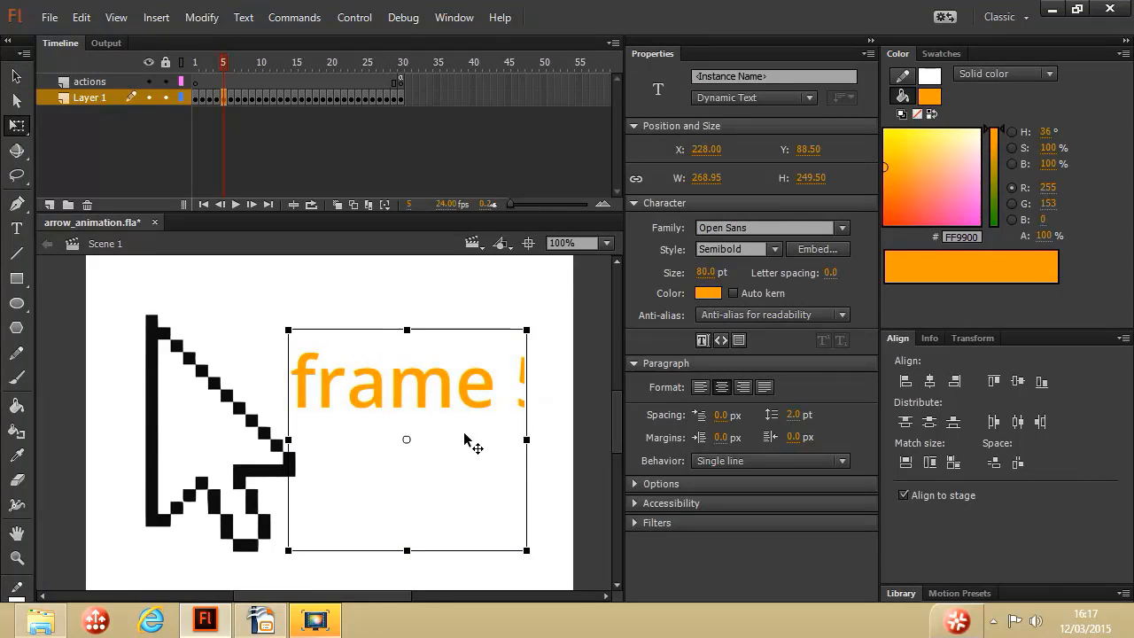
pyautogui.click(518, 512)
pyautogui.click(581, 551)
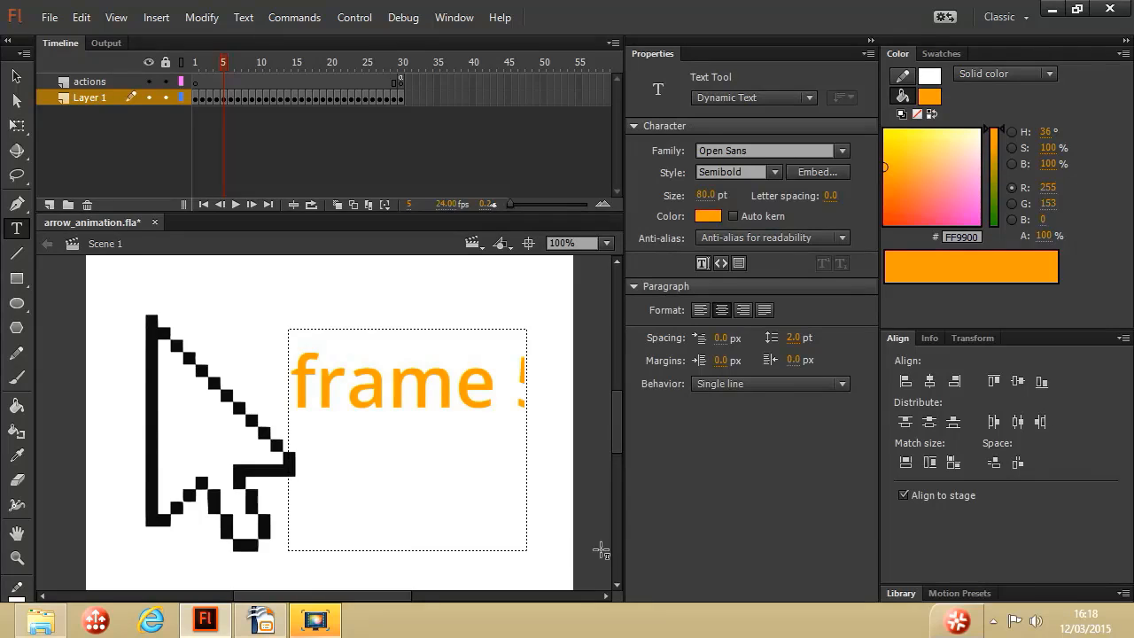
pyautogui.click(513, 536)
pyautogui.moveTo(525, 549); pyautogui.dragTo(594, 550)
# Set the size of the "frame 5" text to 66 pt and move the text slightly up and closer to the arrow
pyautogui.moveTo(554, 398); pyautogui.dragTo(321, 408)
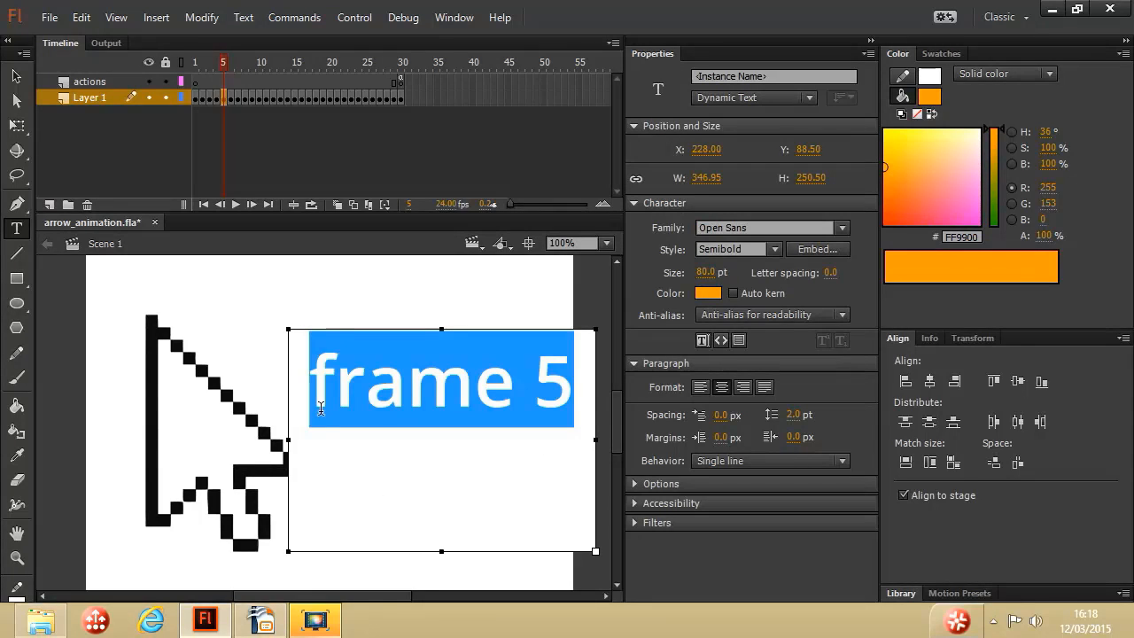
pyautogui.moveTo(715, 272); pyautogui.dragTo(703, 272)
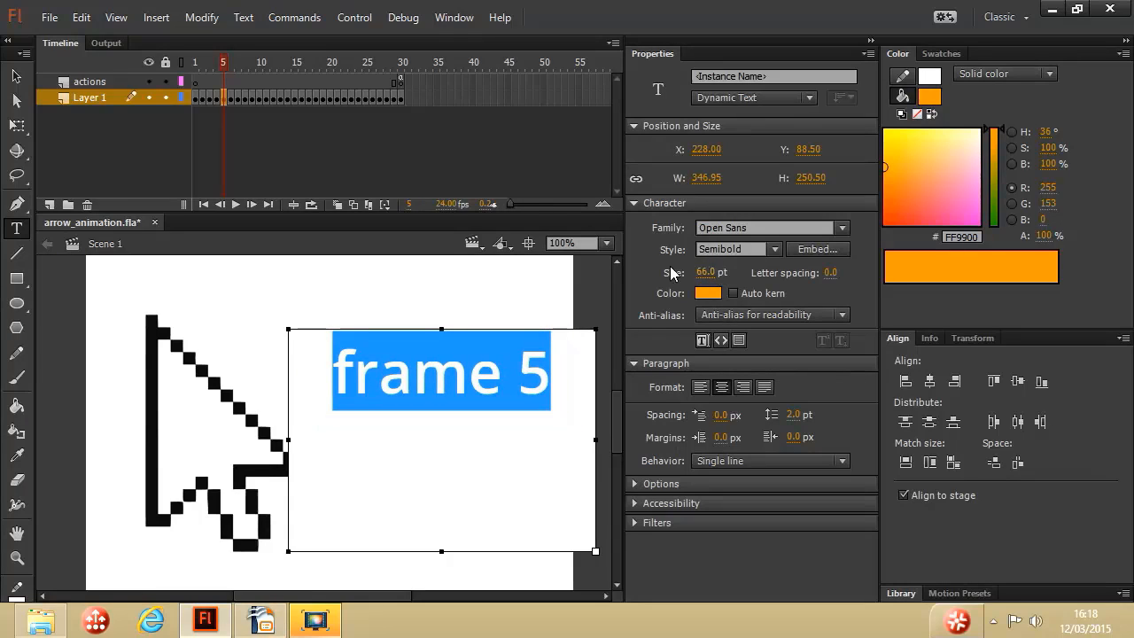
pyautogui.click(16, 76)
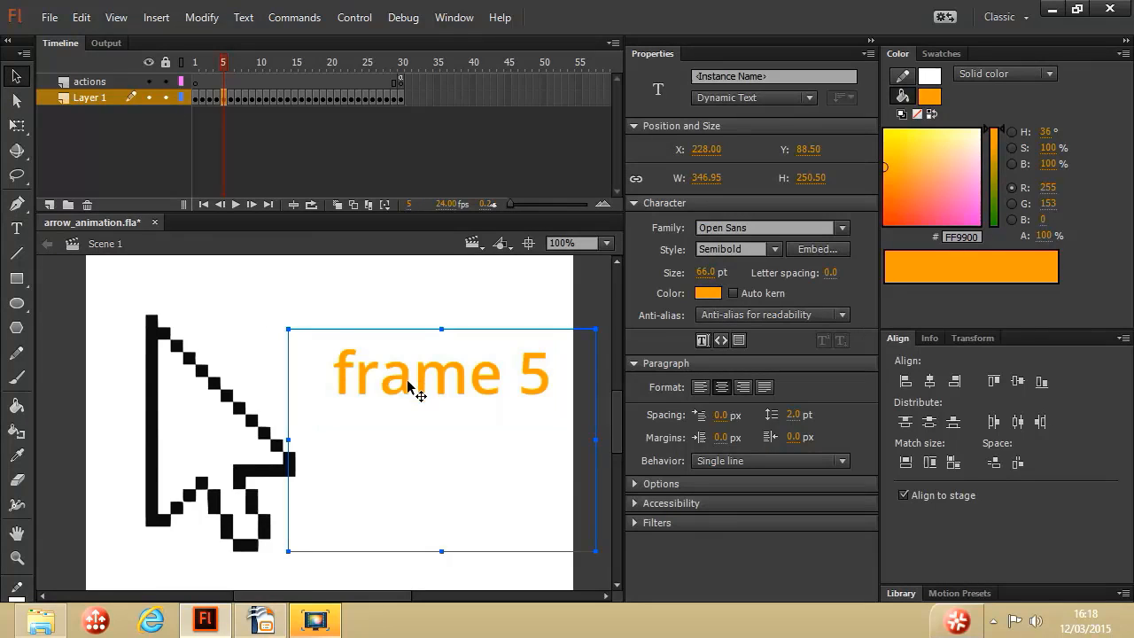
pyautogui.moveTo(405, 379); pyautogui.dragTo(341, 362)
# Compare frames 4 to 7 of Layer 1 to check where the text appears, and return to frame 1
pyautogui.click(216, 98)
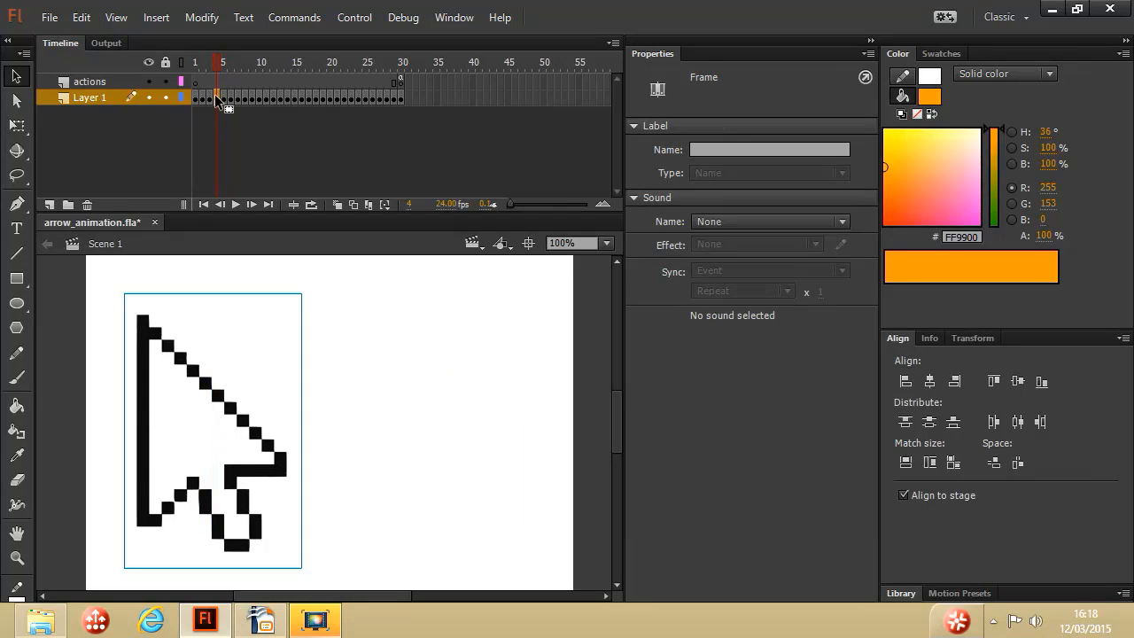
pyautogui.click(221, 97)
pyautogui.click(229, 96)
pyautogui.click(236, 95)
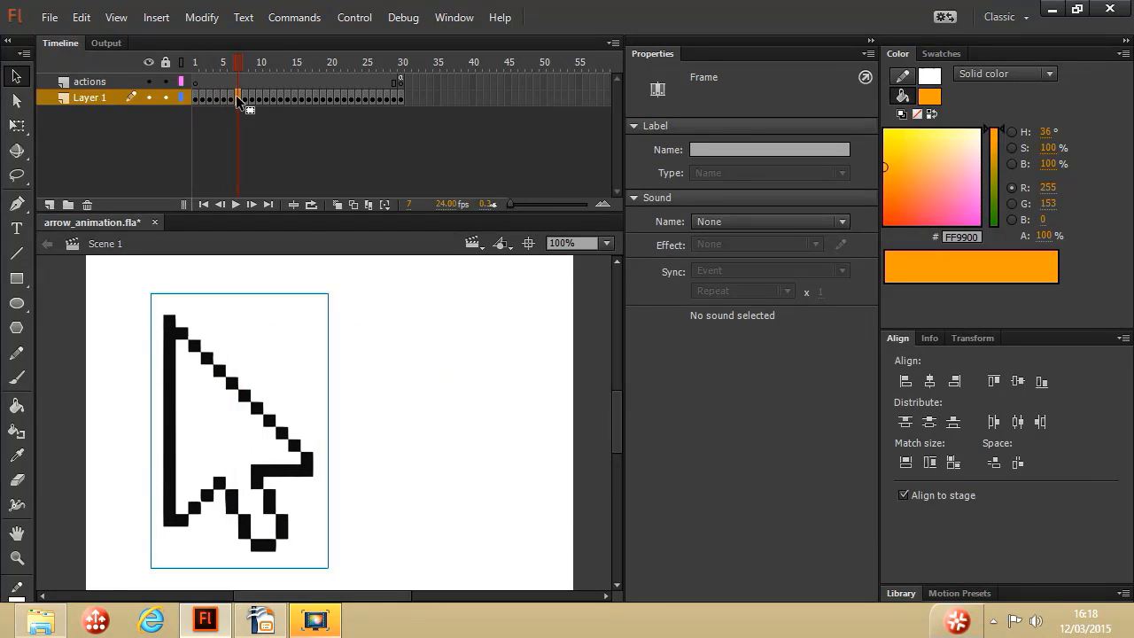
pyautogui.click(196, 98)
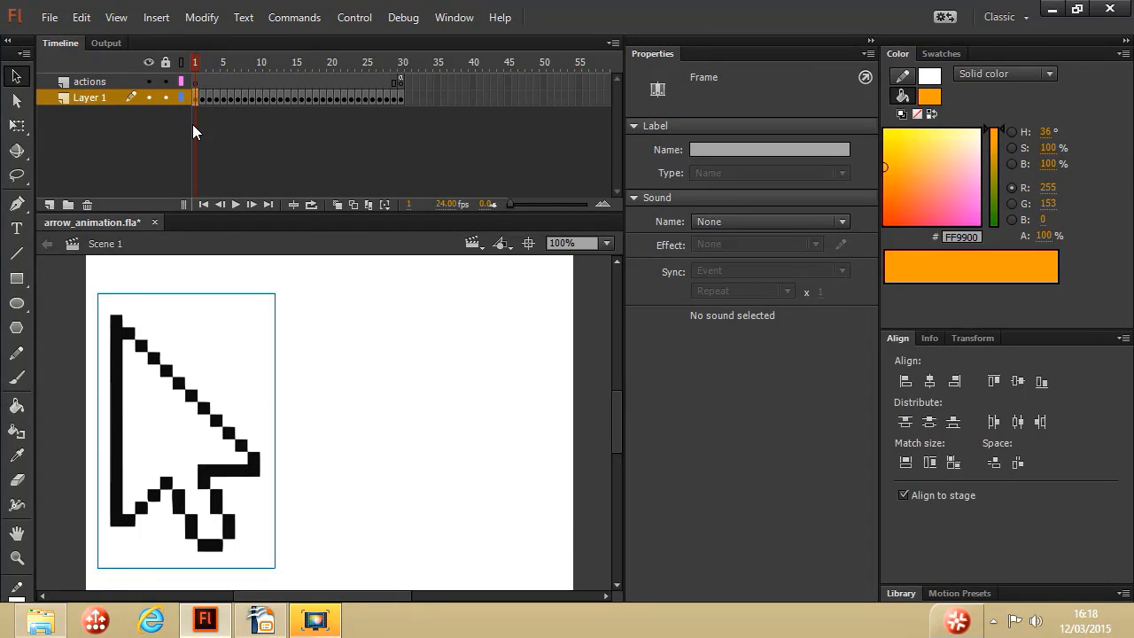
# Test the arrow_animation movie to check which frame playback stops on, and close the preview
pyautogui.click(352, 21)
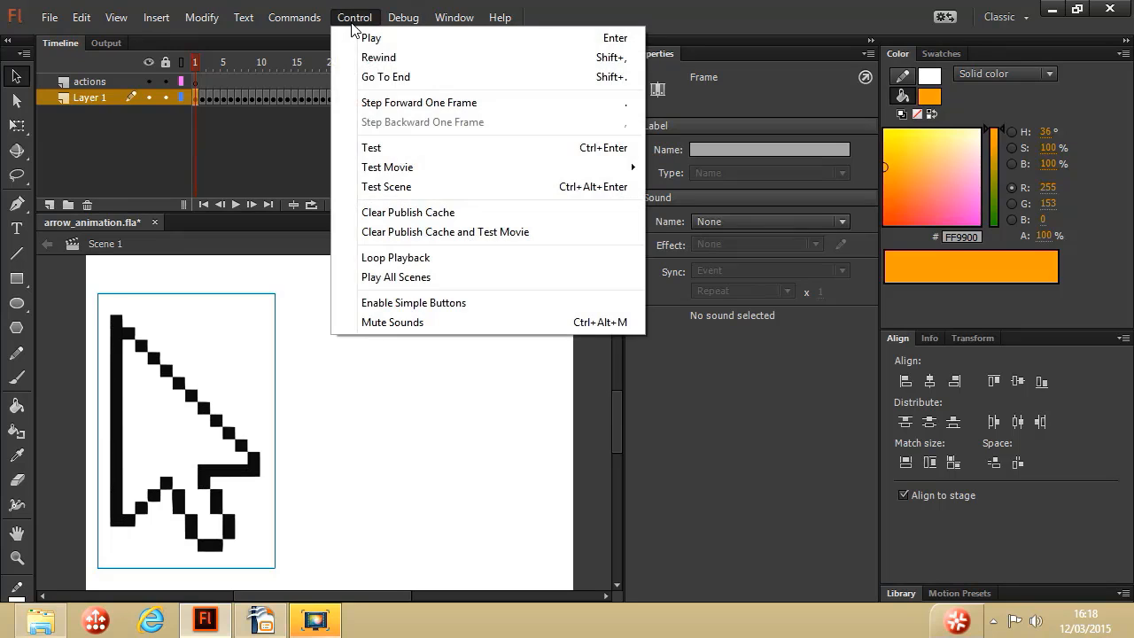
pyautogui.click(379, 148)
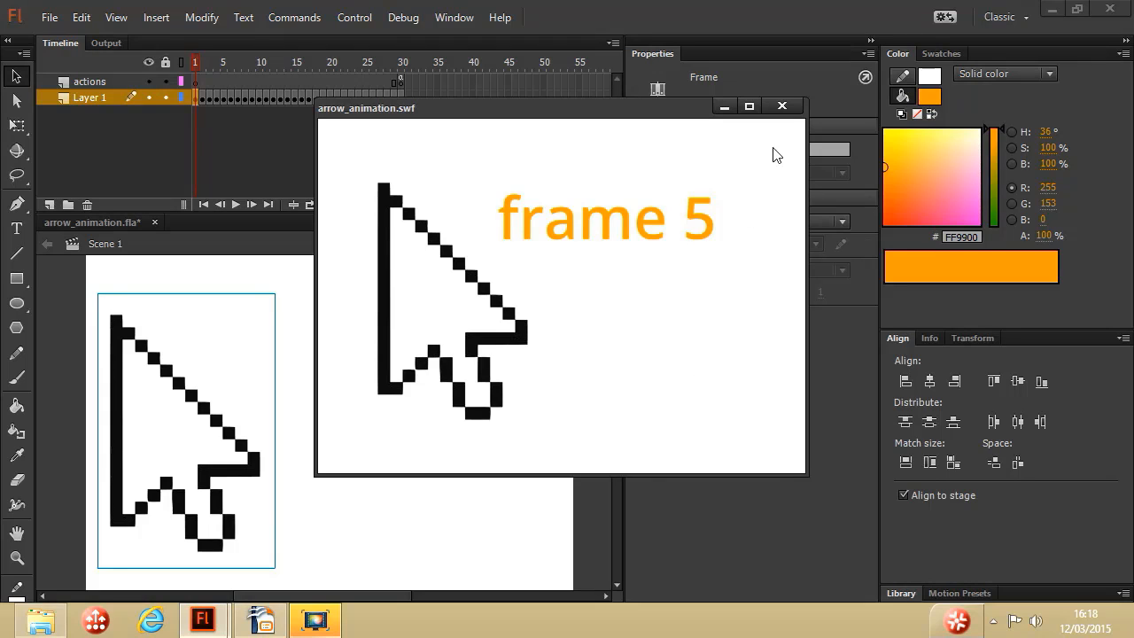
pyautogui.click(782, 107)
# Switch to lesson6.ppt in OpenOffice Impress, start the slide show at the Purpose of Actionscript slide, and advance to the Dot Syntax slide
pyautogui.click(272, 630)
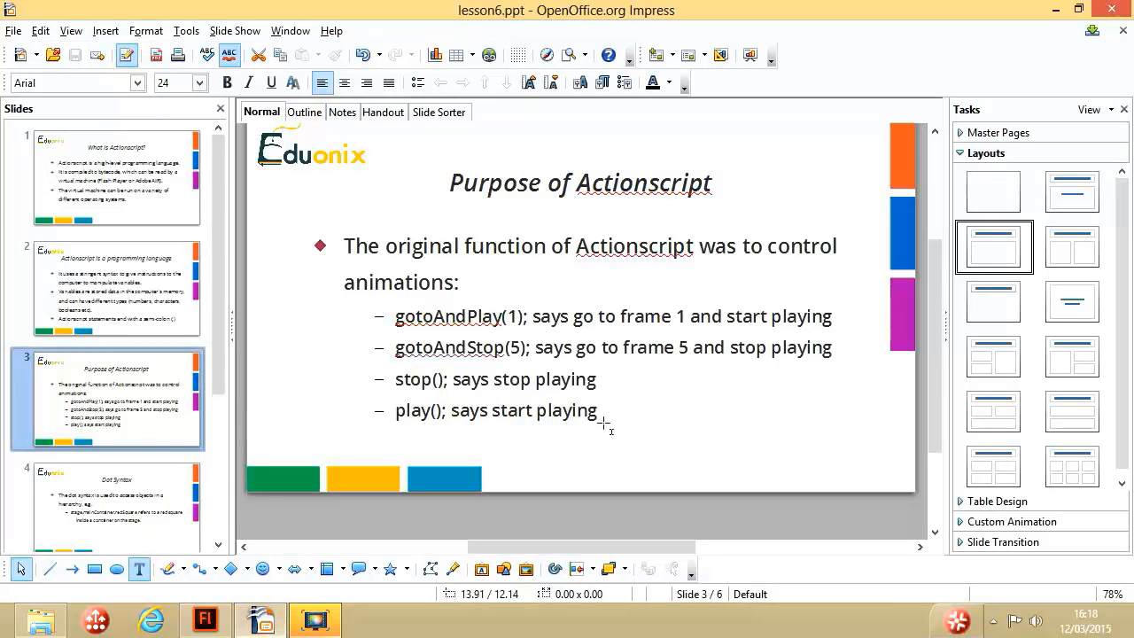
pyautogui.click(234, 30)
pyautogui.click(252, 53)
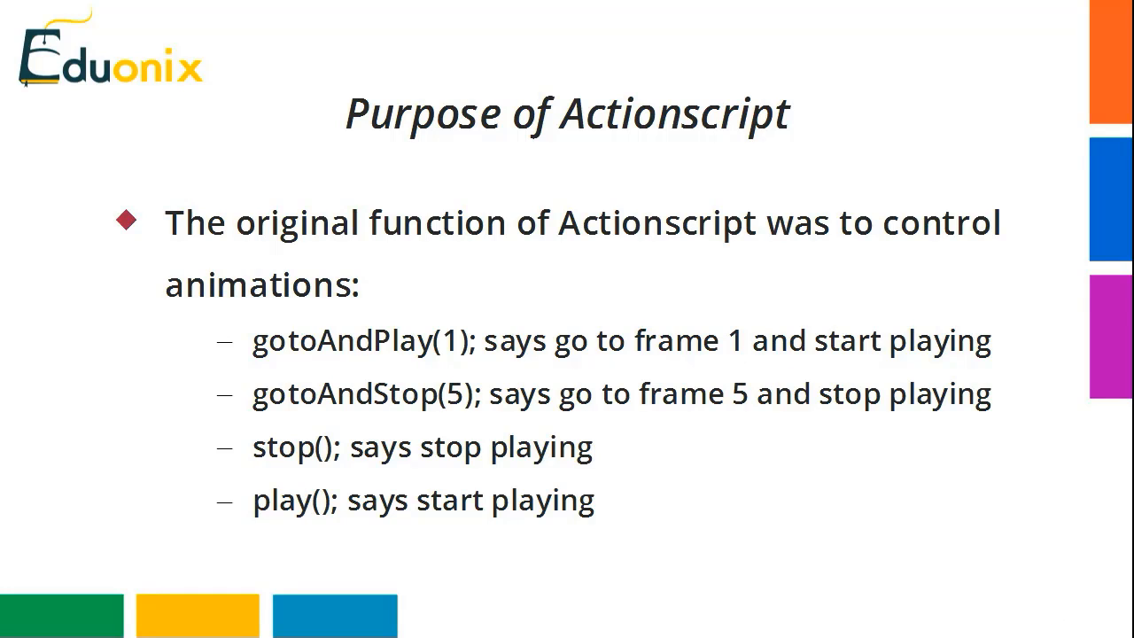
pyautogui.press('Right')
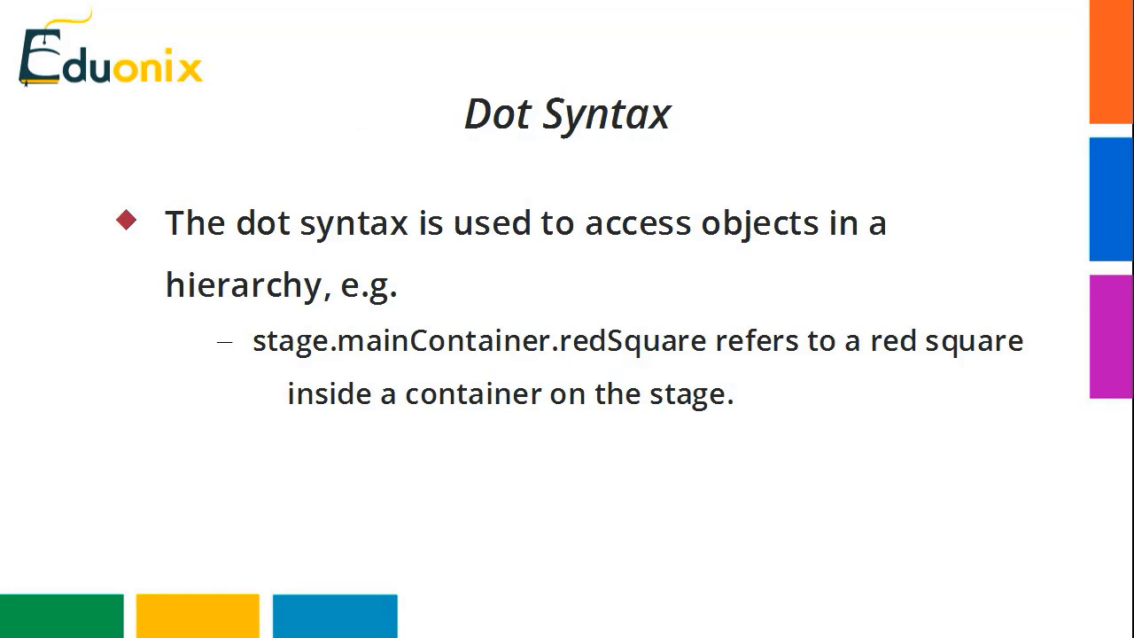